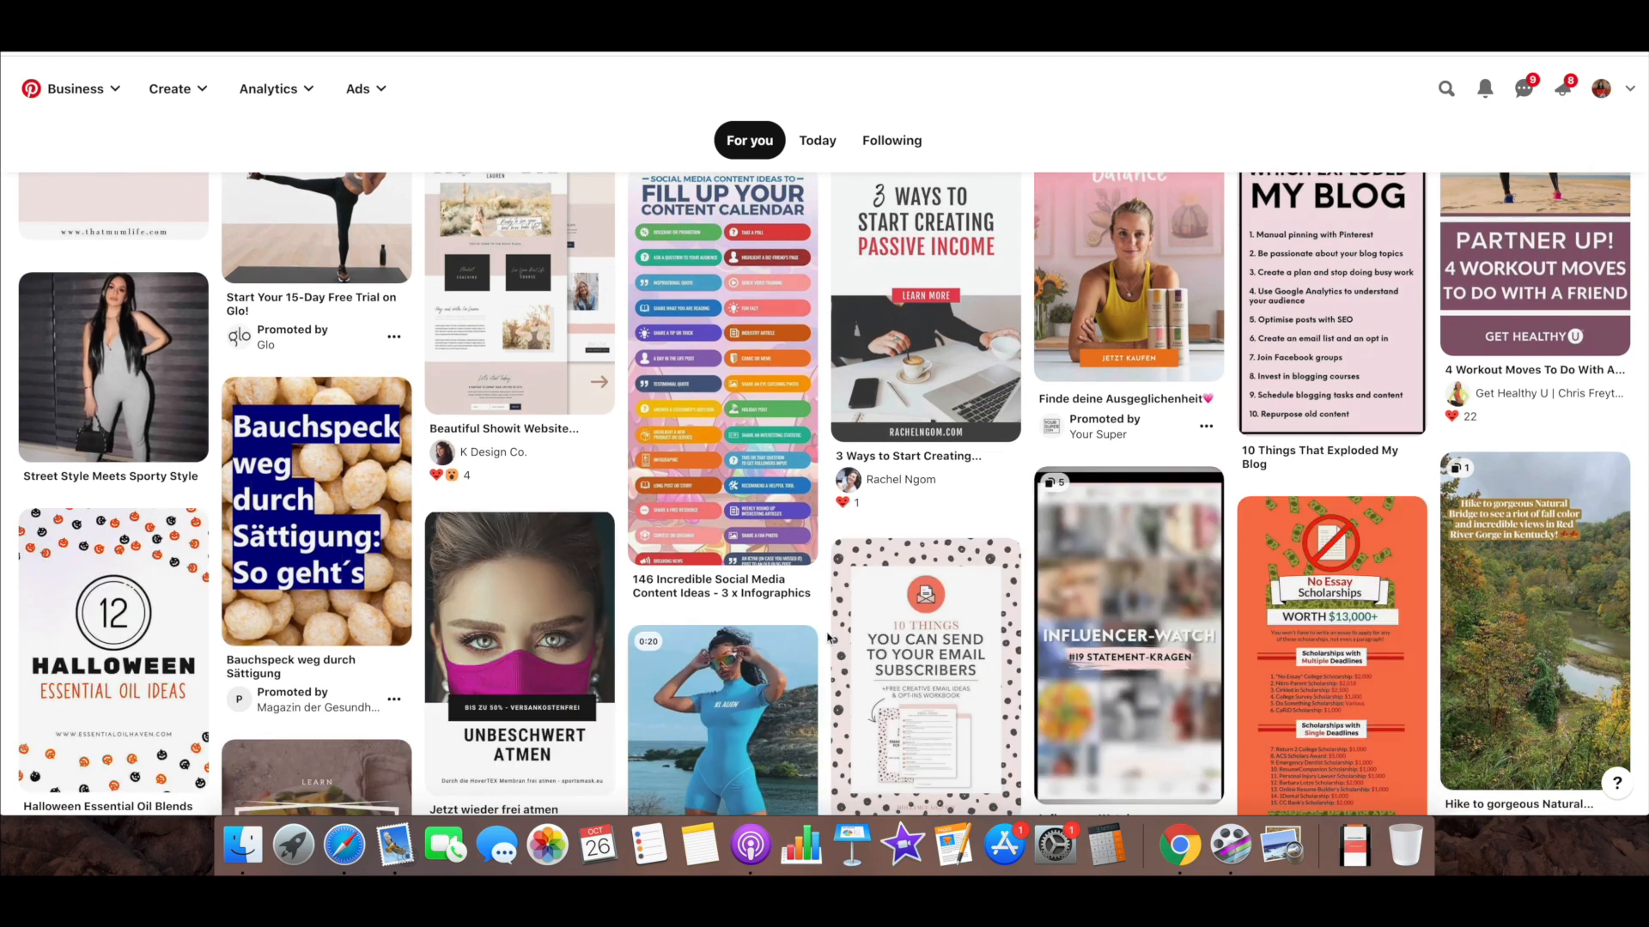
View the landing page behind the promoted Glo 15-Day Free Trial pin, and return to the home feed
{"action": "scroll", "coordinate": [828, 638], "scroll_direction": "down", "scroll_amount": 1}
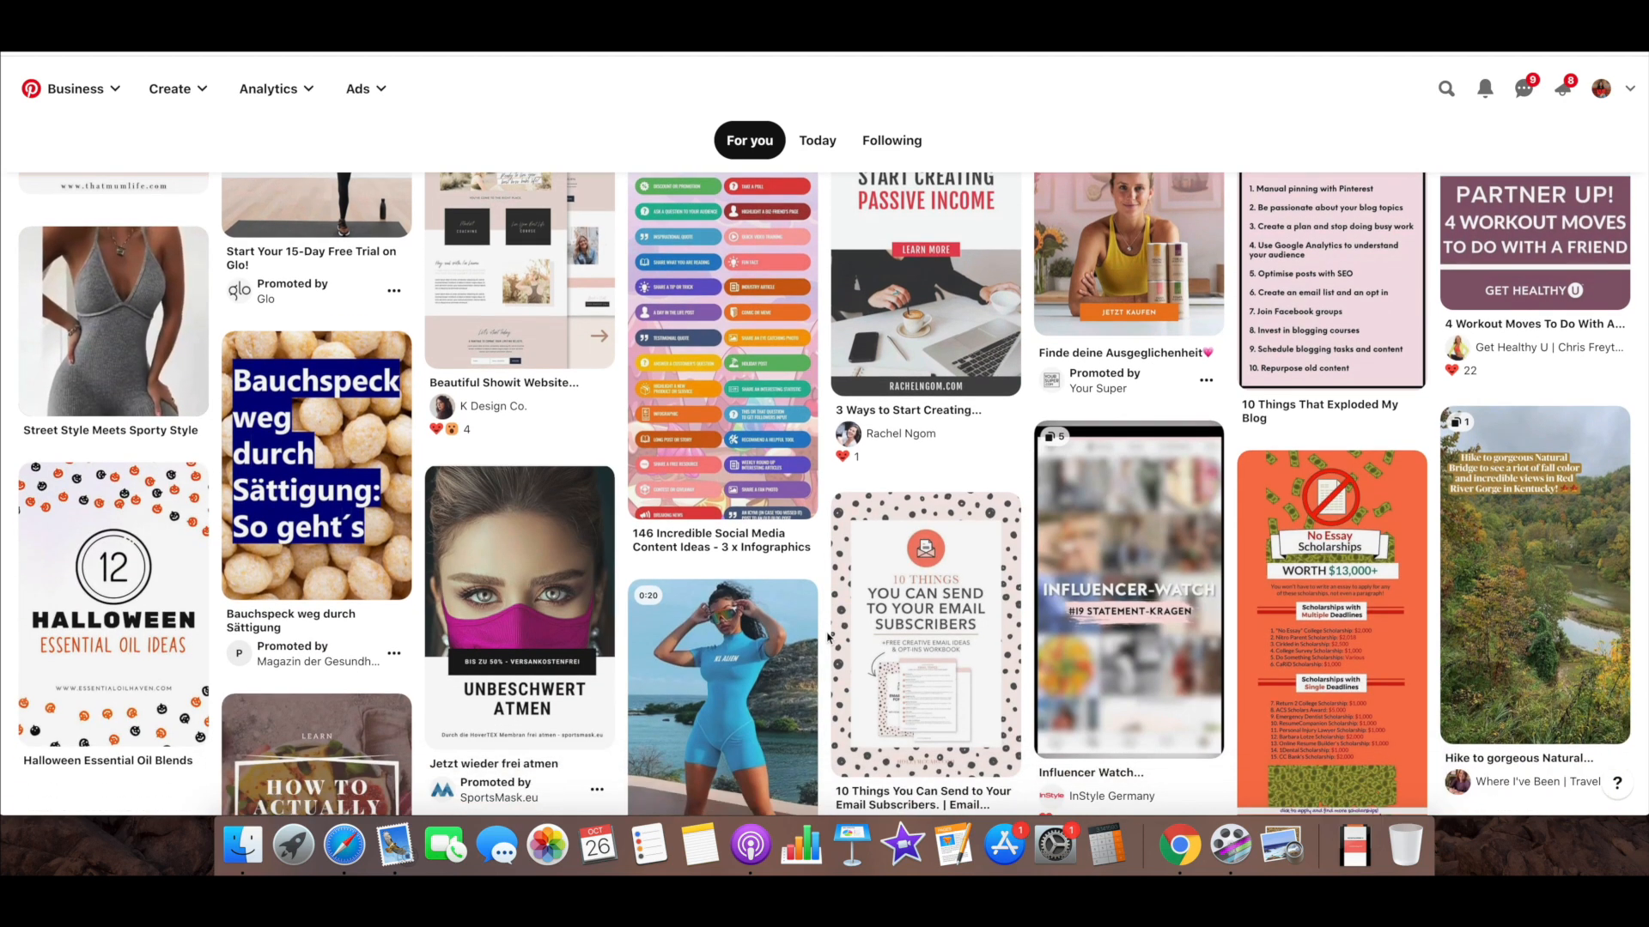
{"action": "scroll", "coordinate": [466, 609], "scroll_direction": "up", "scroll_amount": 3}
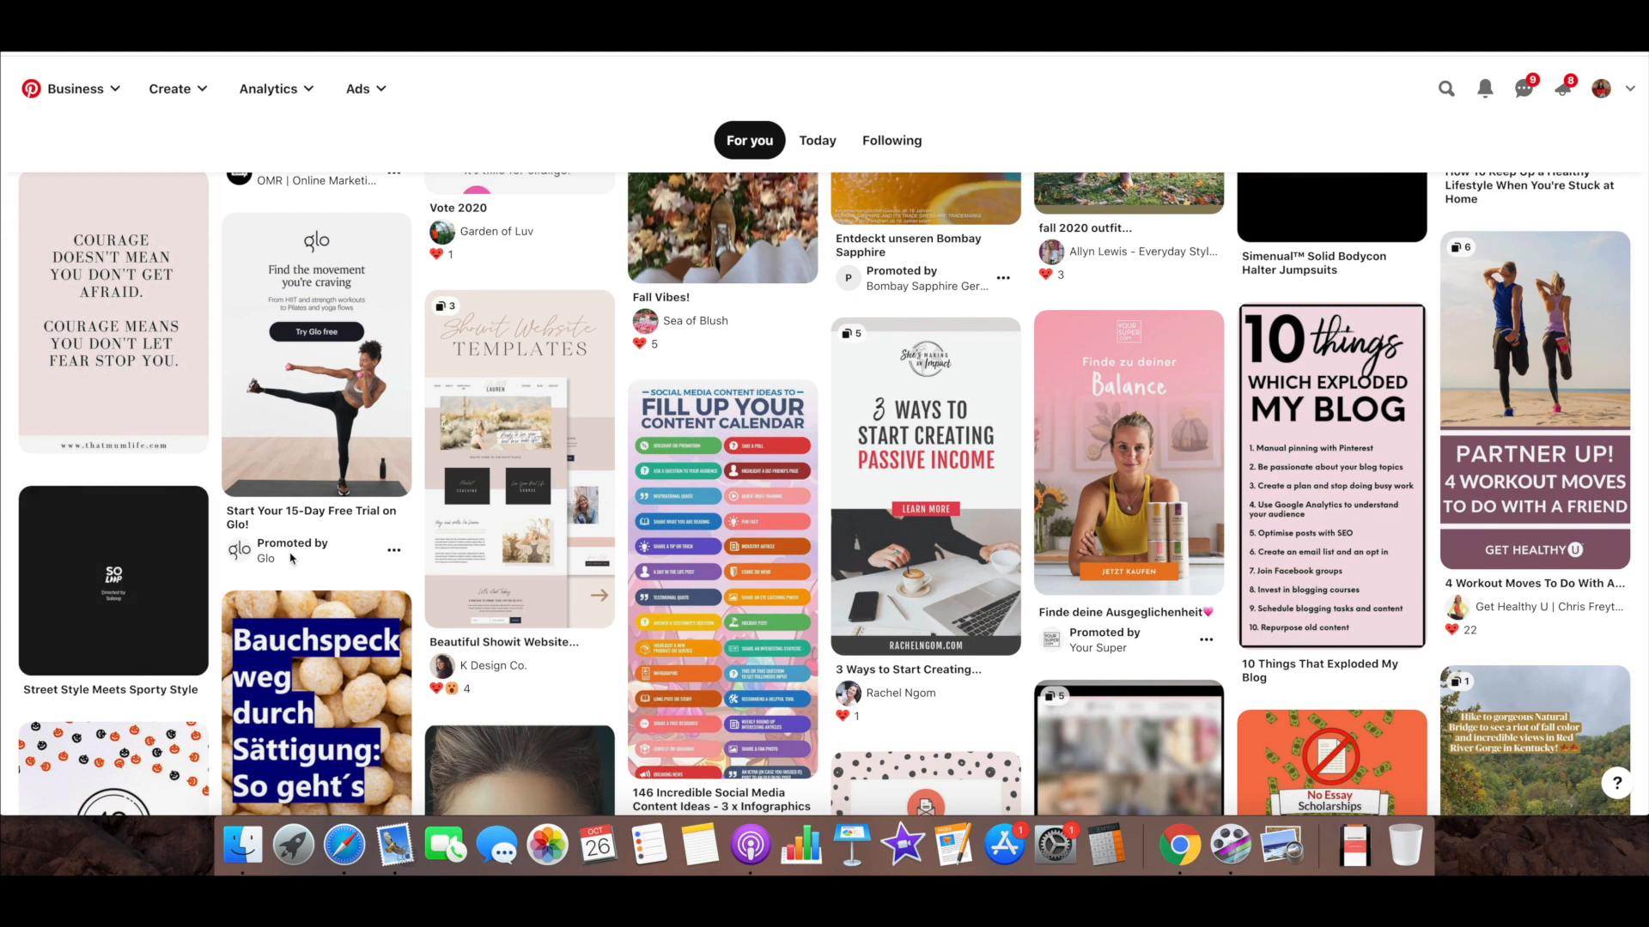
{"action": "left_click", "coordinate": [298, 430]}
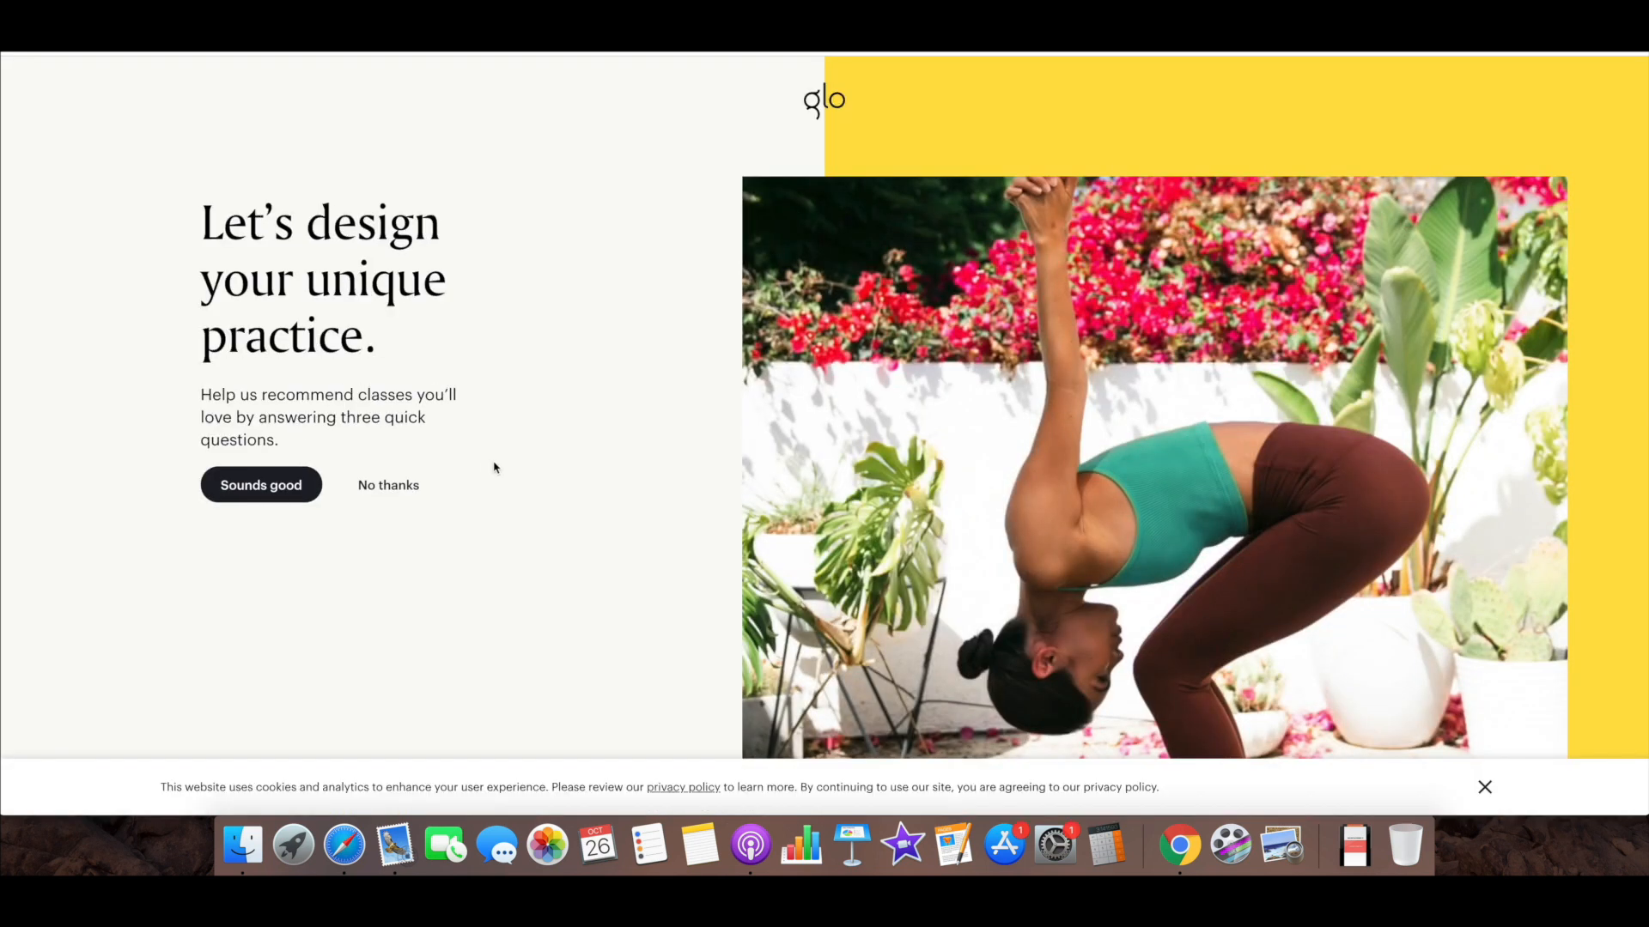
{"action": "scroll", "coordinate": [496, 468], "scroll_direction": "down", "scroll_amount": 1}
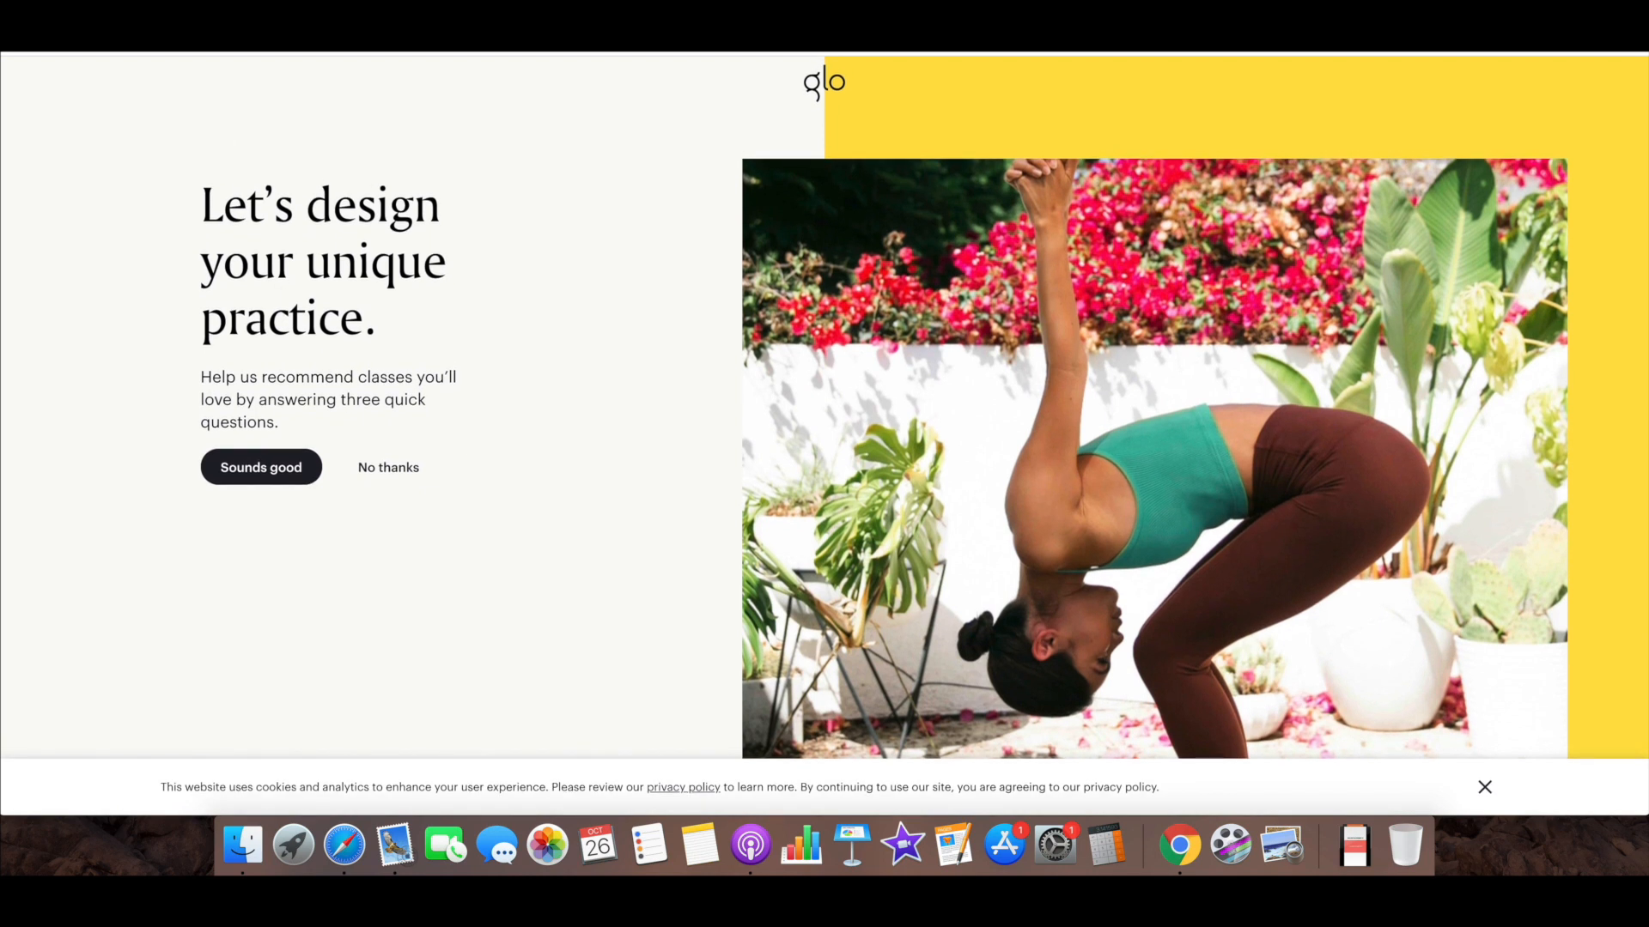
{"action": "left_click", "coordinate": [369, 34]}
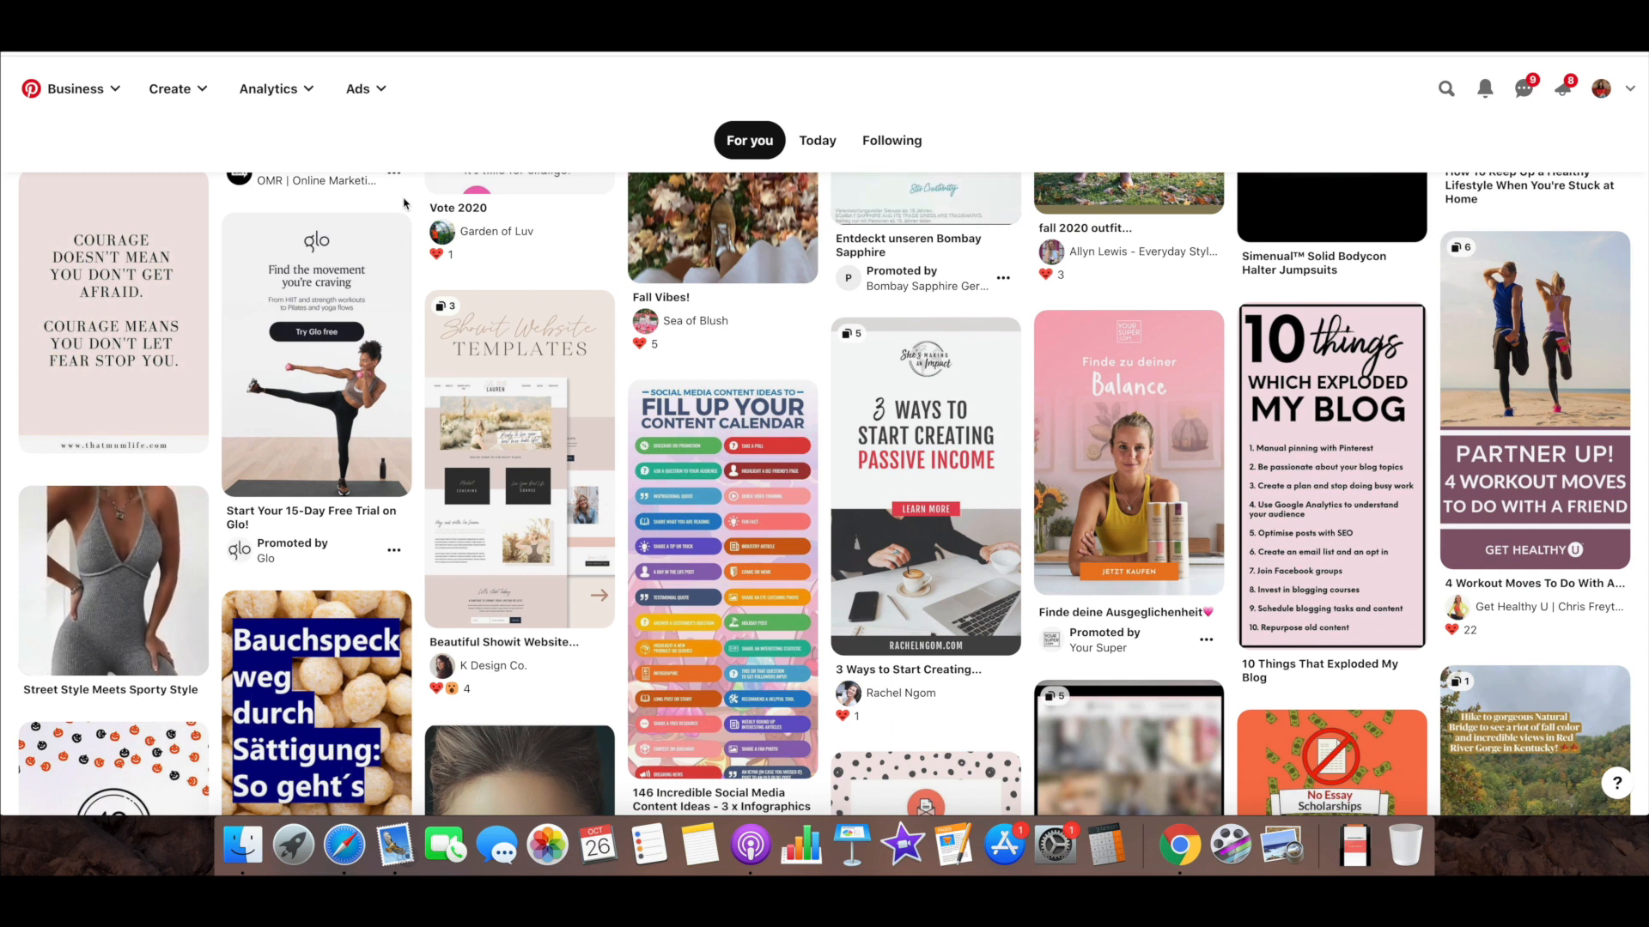
Open the "Amazing eBooks To Grab At The Library" pin, visit its linked site, look through related pins, and return to the home feed
{"action": "mouse_move", "coordinate": [410, 249]}
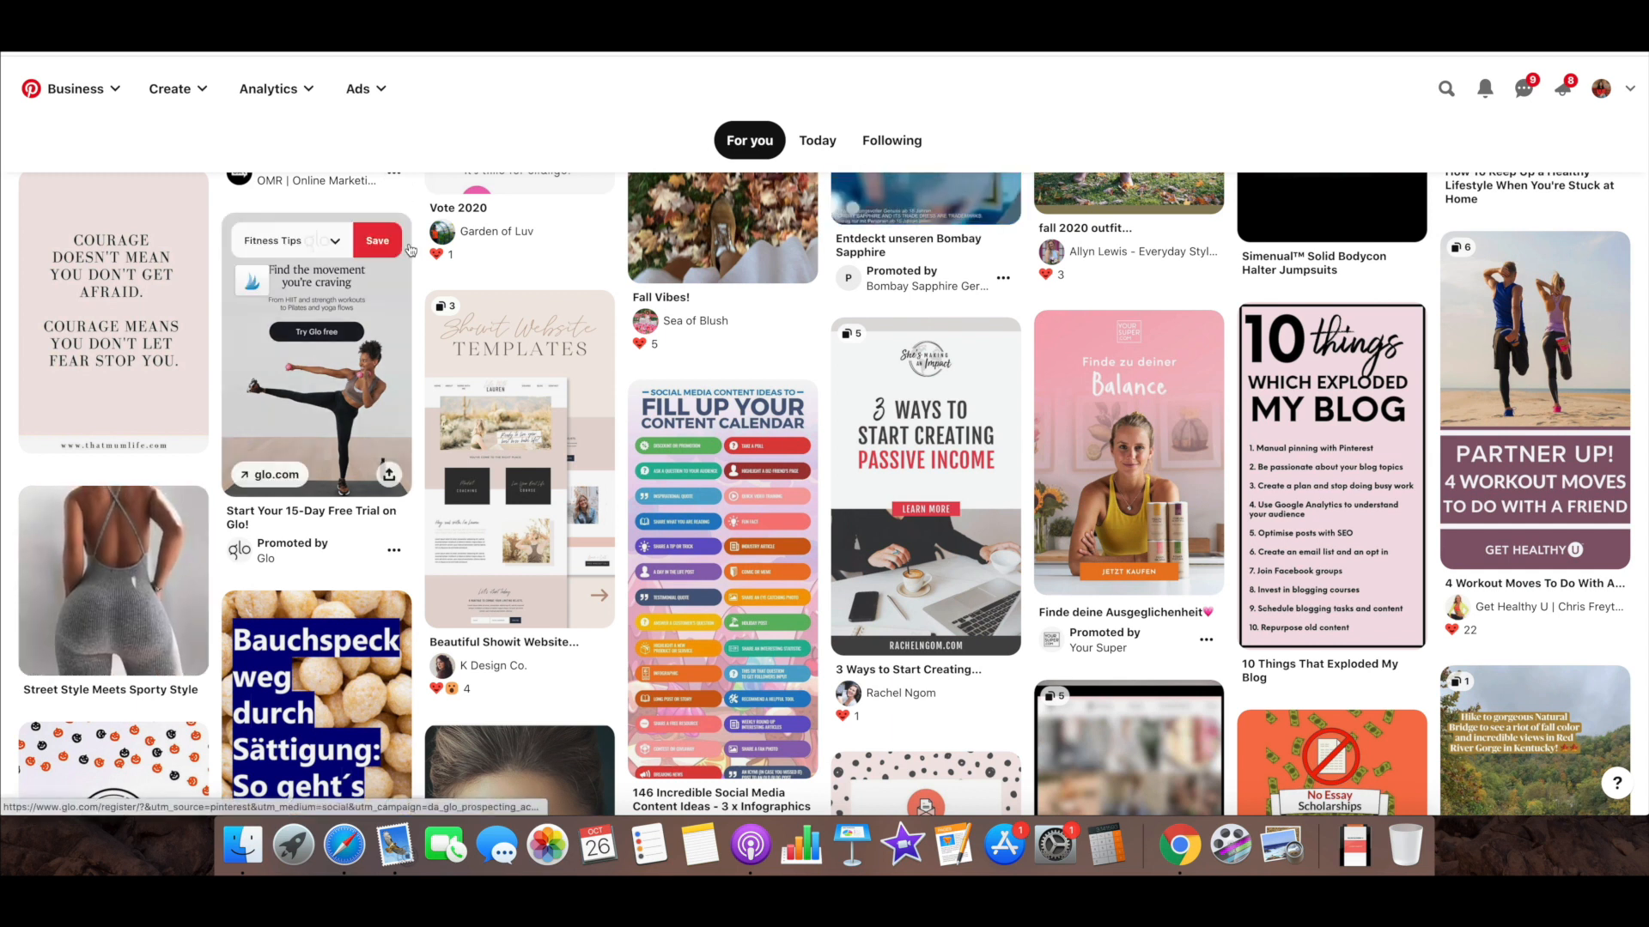
{"action": "scroll", "coordinate": [411, 250], "scroll_direction": "up", "scroll_amount": 5}
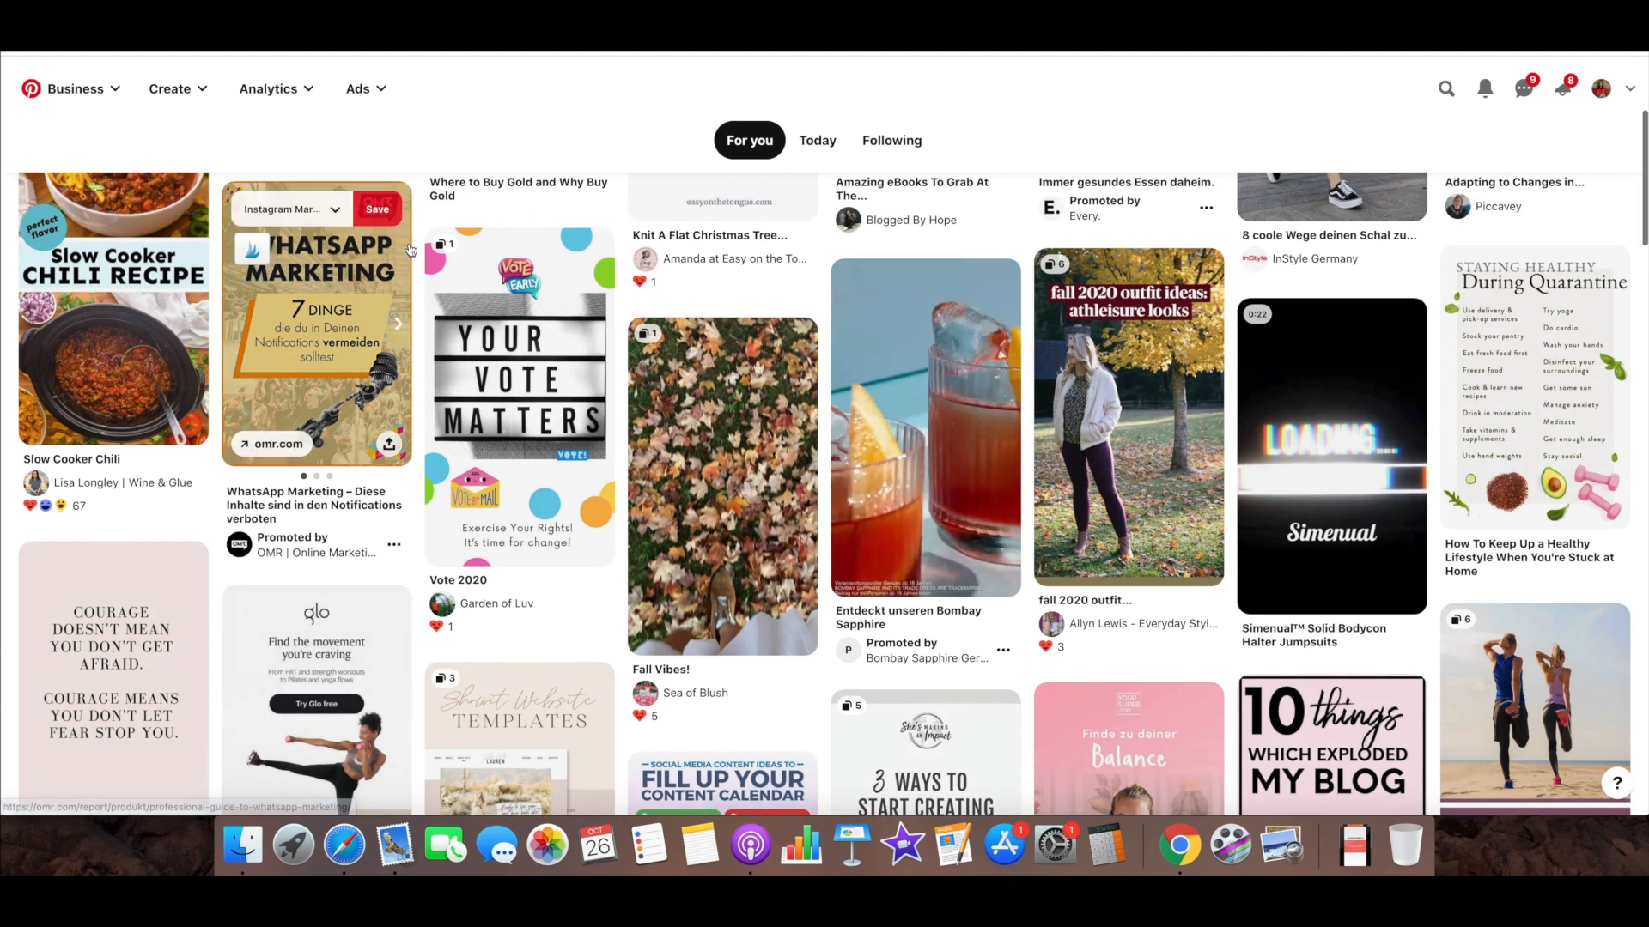
{"action": "scroll", "coordinate": [411, 250], "scroll_direction": "up", "scroll_amount": 4}
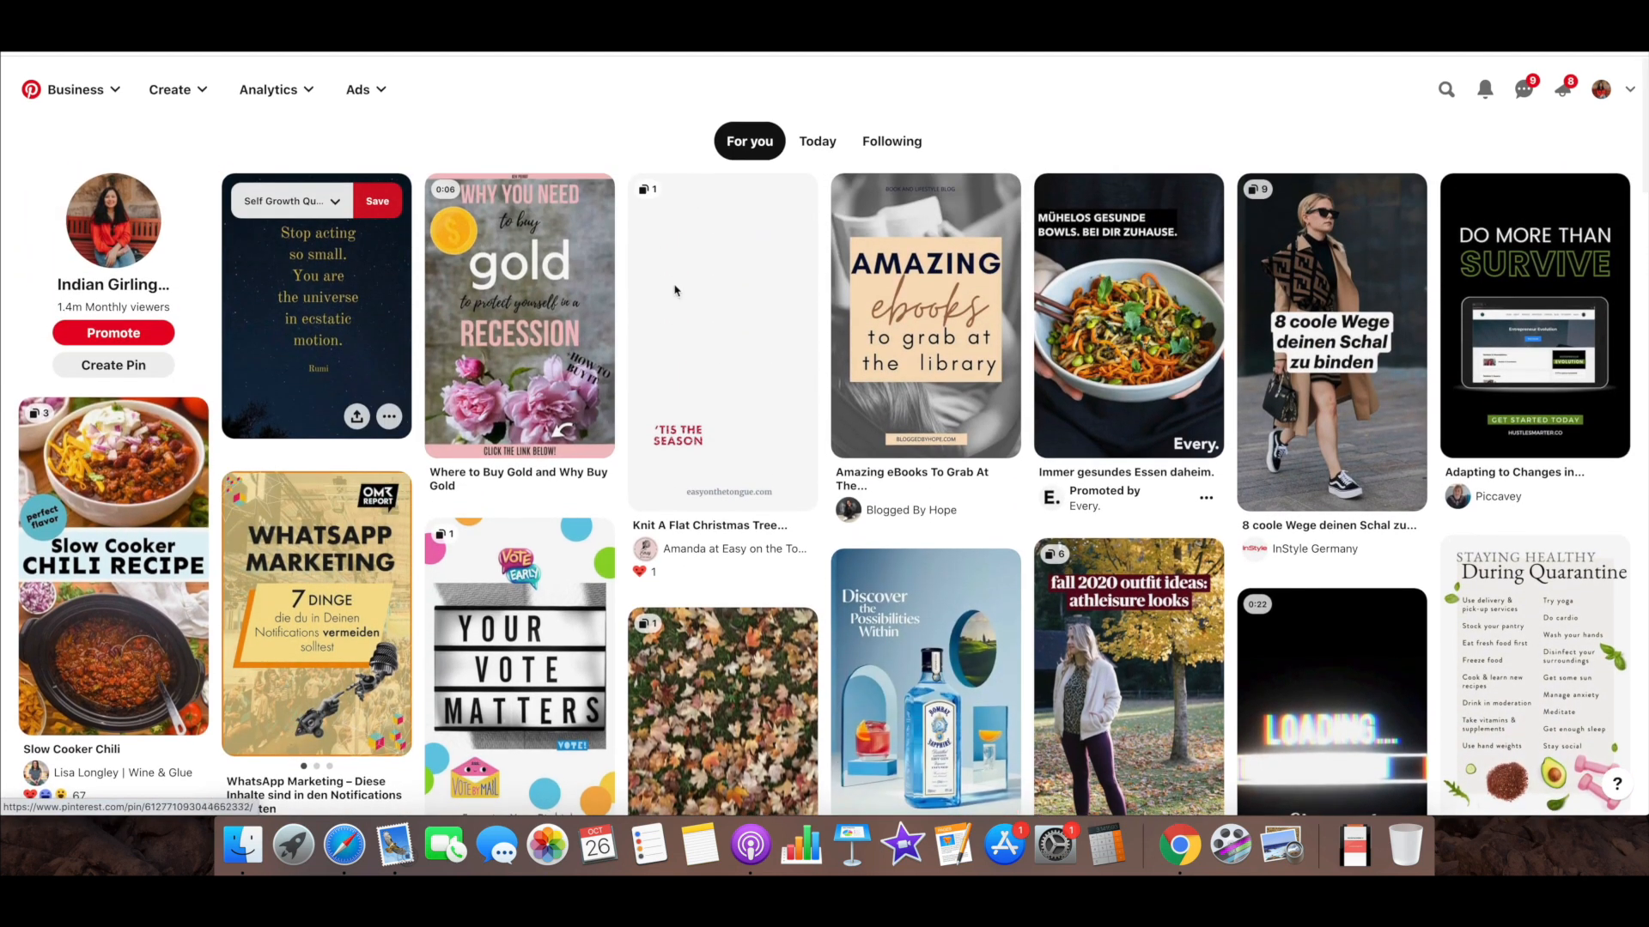
{"action": "left_click", "coordinate": [871, 300]}
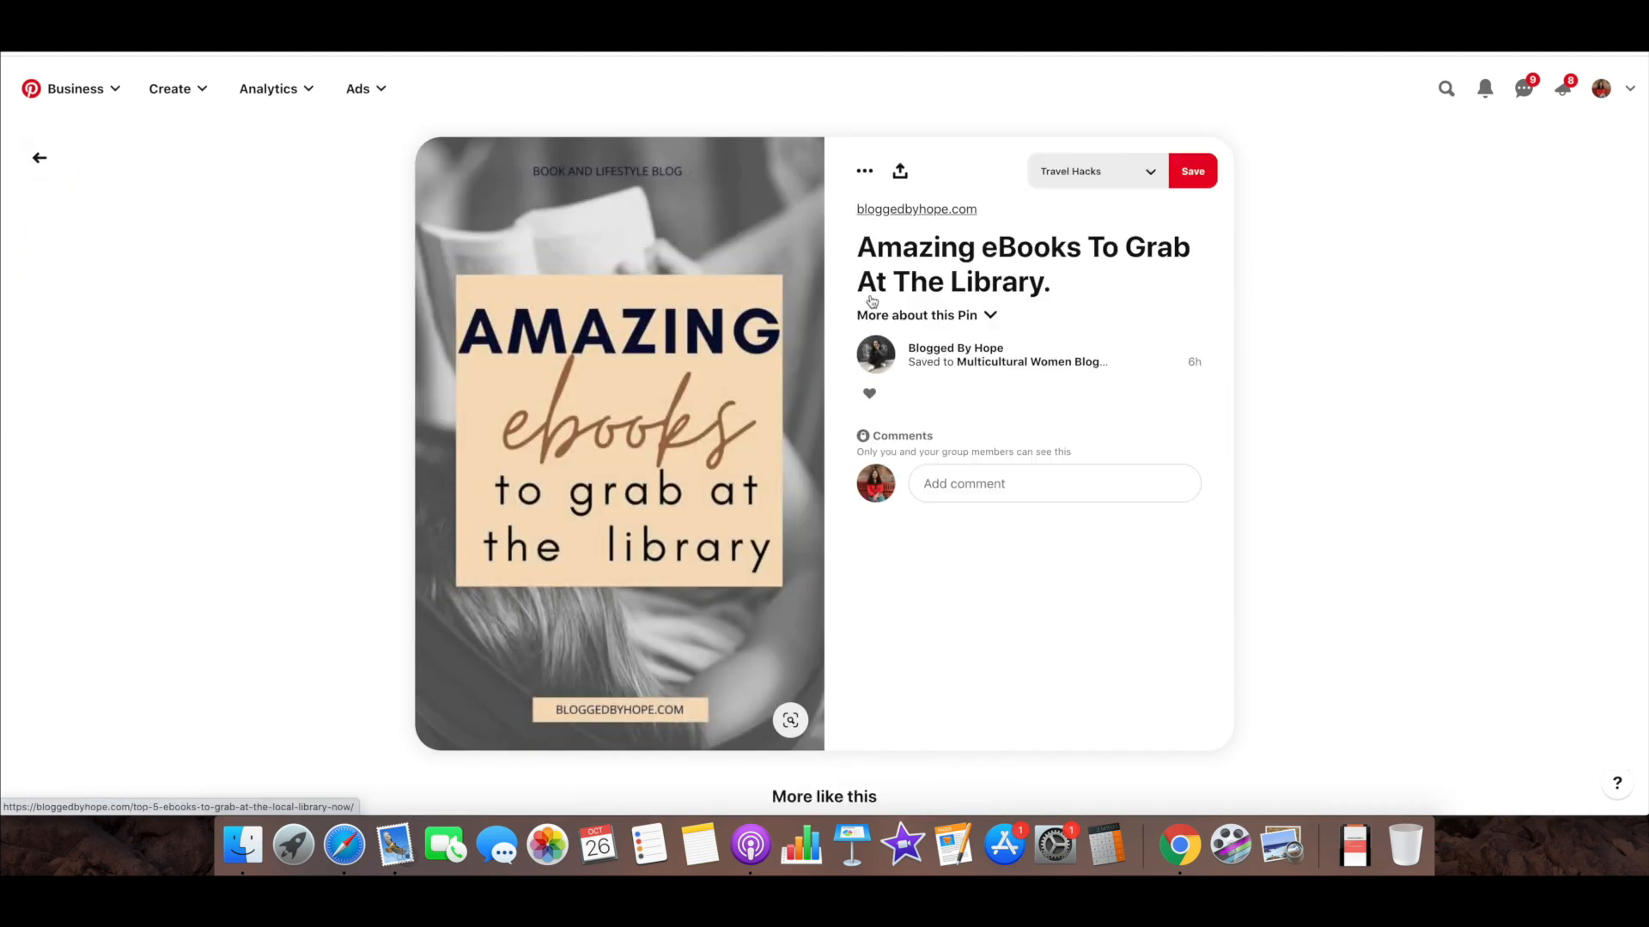
{"action": "left_click", "coordinate": [788, 314]}
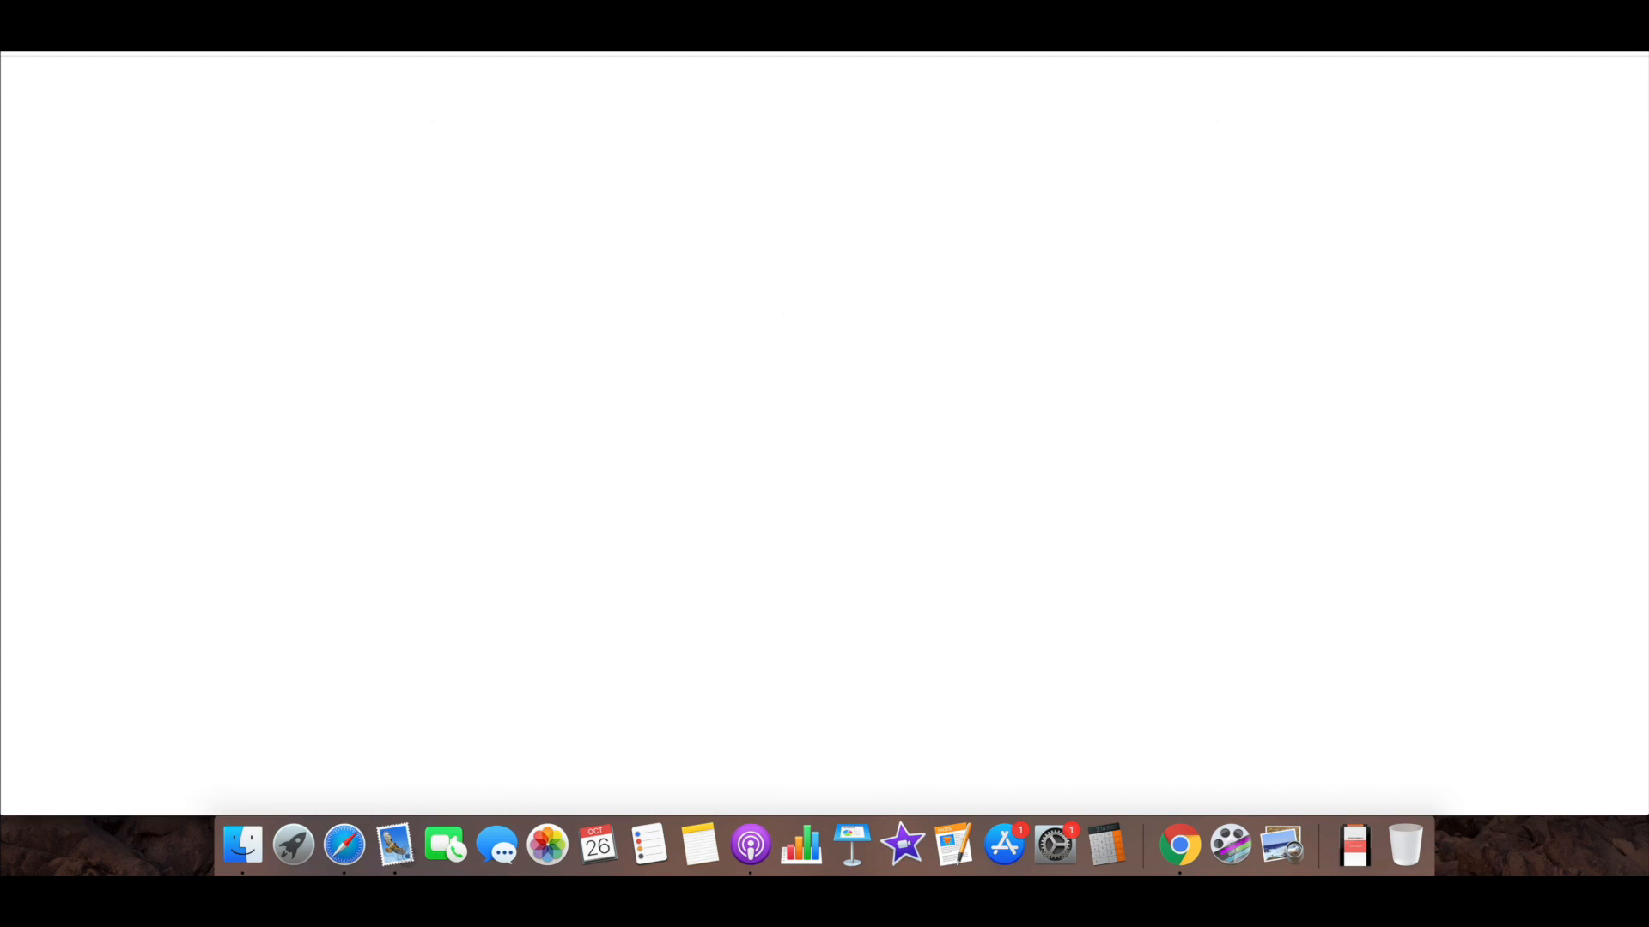
{"action": "key", "text": "super+w"}
{"action": "scroll", "coordinate": [783, 314], "scroll_direction": "down", "scroll_amount": 6}
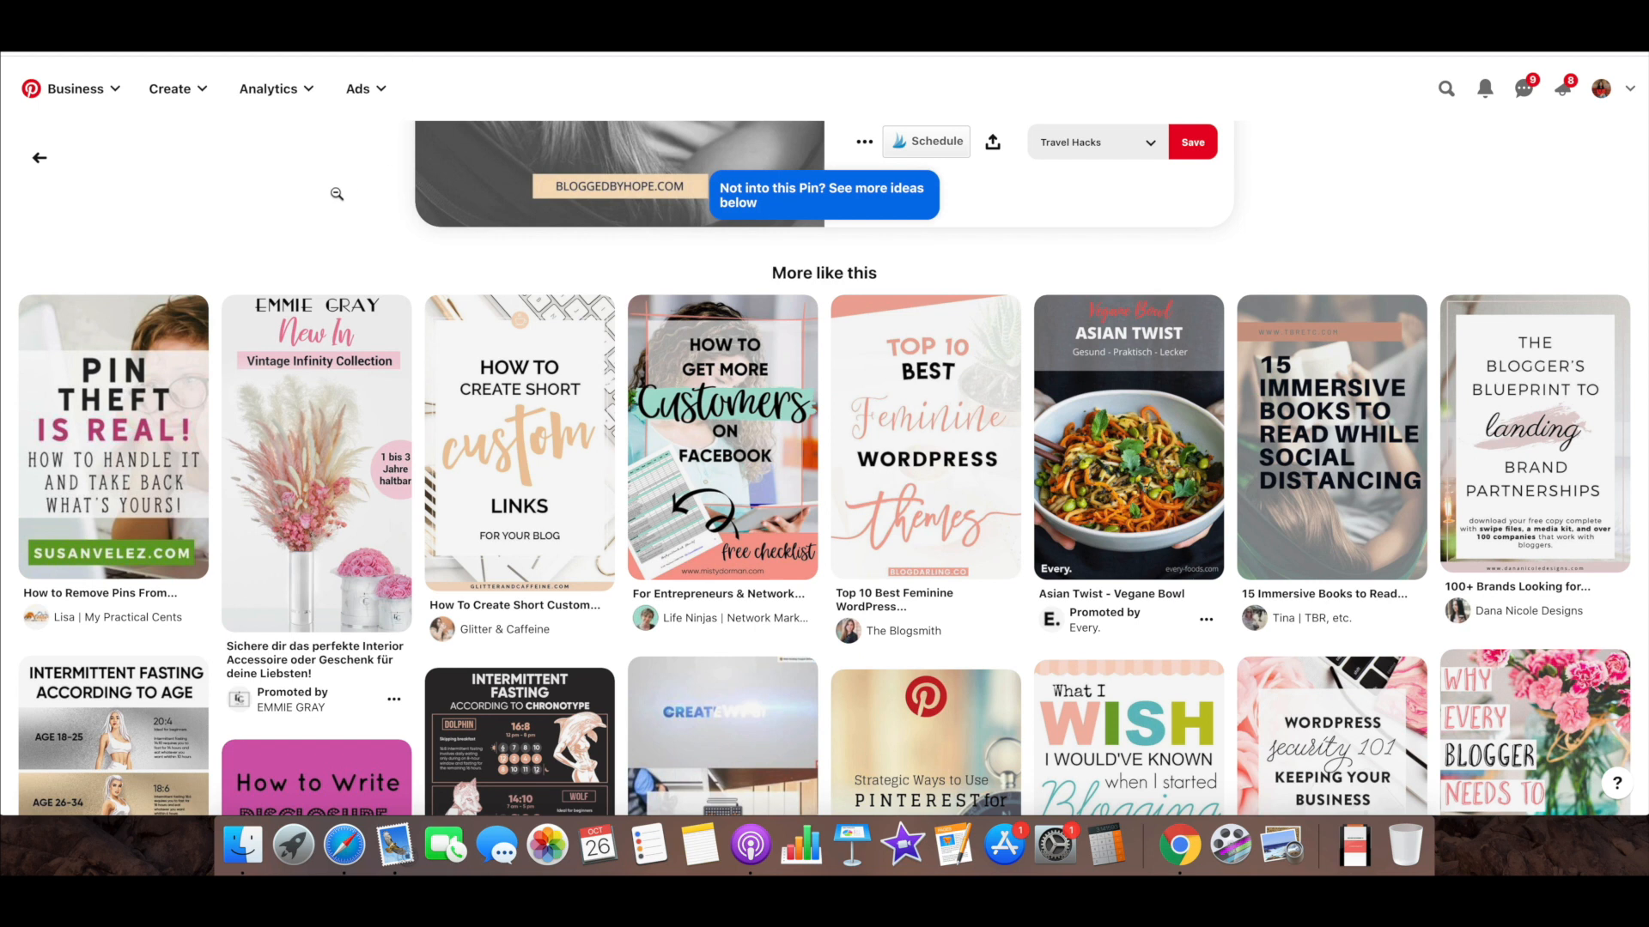
{"action": "scroll", "coordinate": [337, 194], "scroll_direction": "up", "scroll_amount": 5}
{"action": "left_click", "coordinate": [37, 158]}
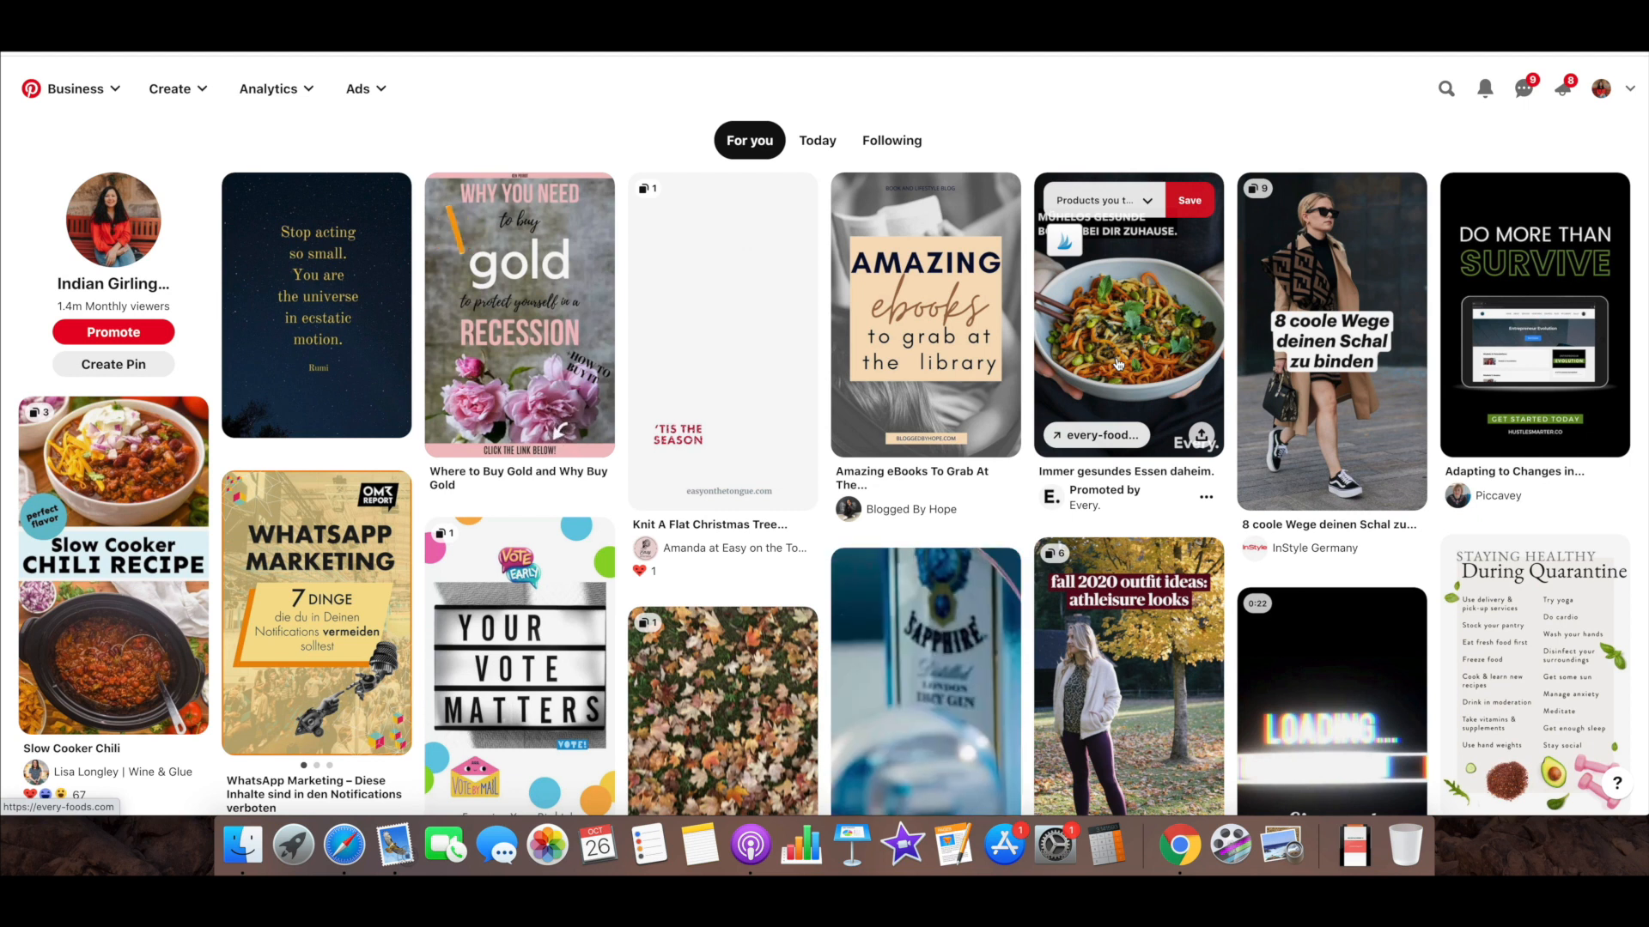
Find the promoted OMR "SEO Content" pin in the home feed, open its landing page and accept the cookies
{"action": "scroll", "coordinate": [1118, 364], "scroll_direction": "down", "scroll_amount": 3}
{"action": "scroll", "coordinate": [1118, 364], "scroll_direction": "down", "scroll_amount": 2}
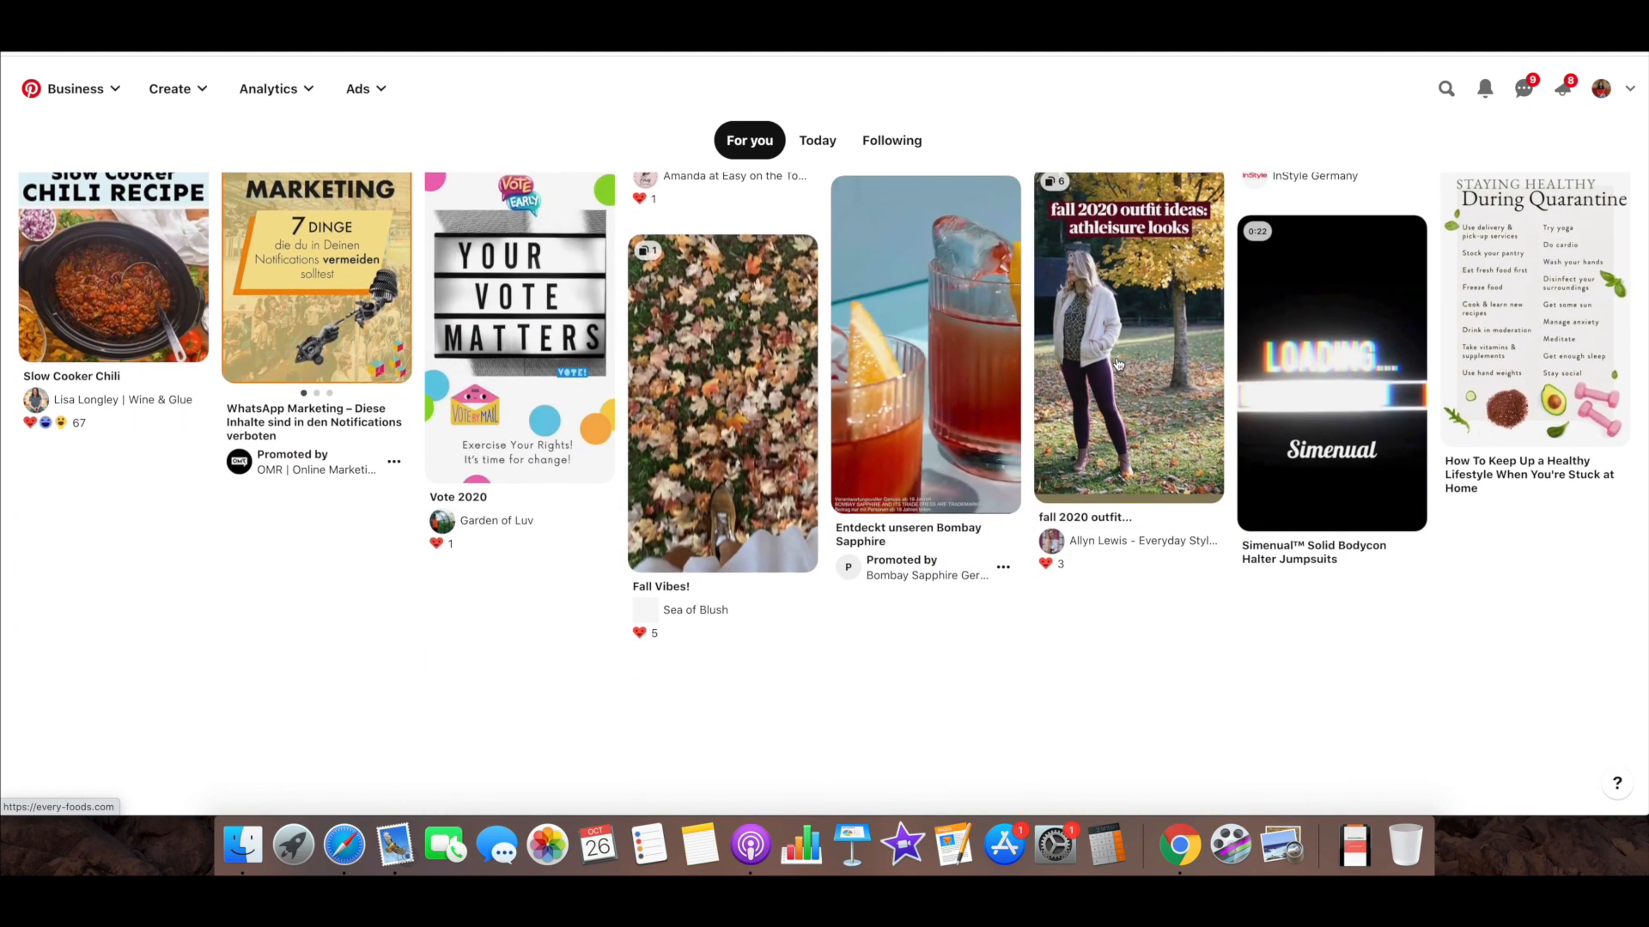
{"action": "scroll", "coordinate": [1117, 357], "scroll_direction": "down", "scroll_amount": 3}
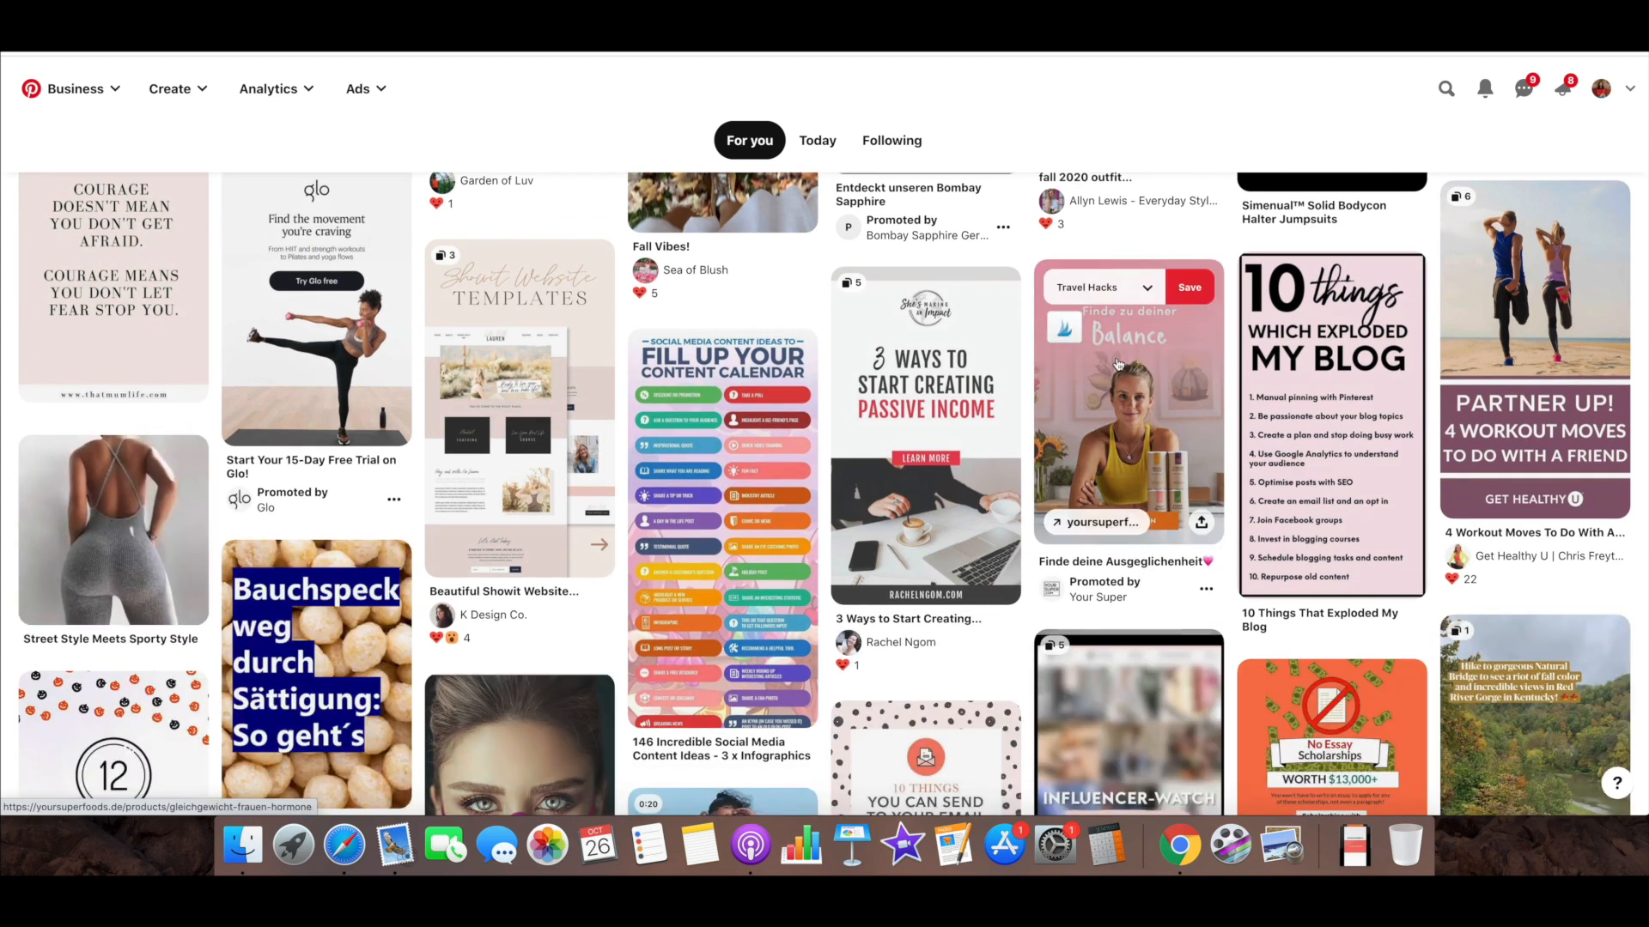
{"action": "scroll", "coordinate": [1118, 364], "scroll_direction": "down", "scroll_amount": 3}
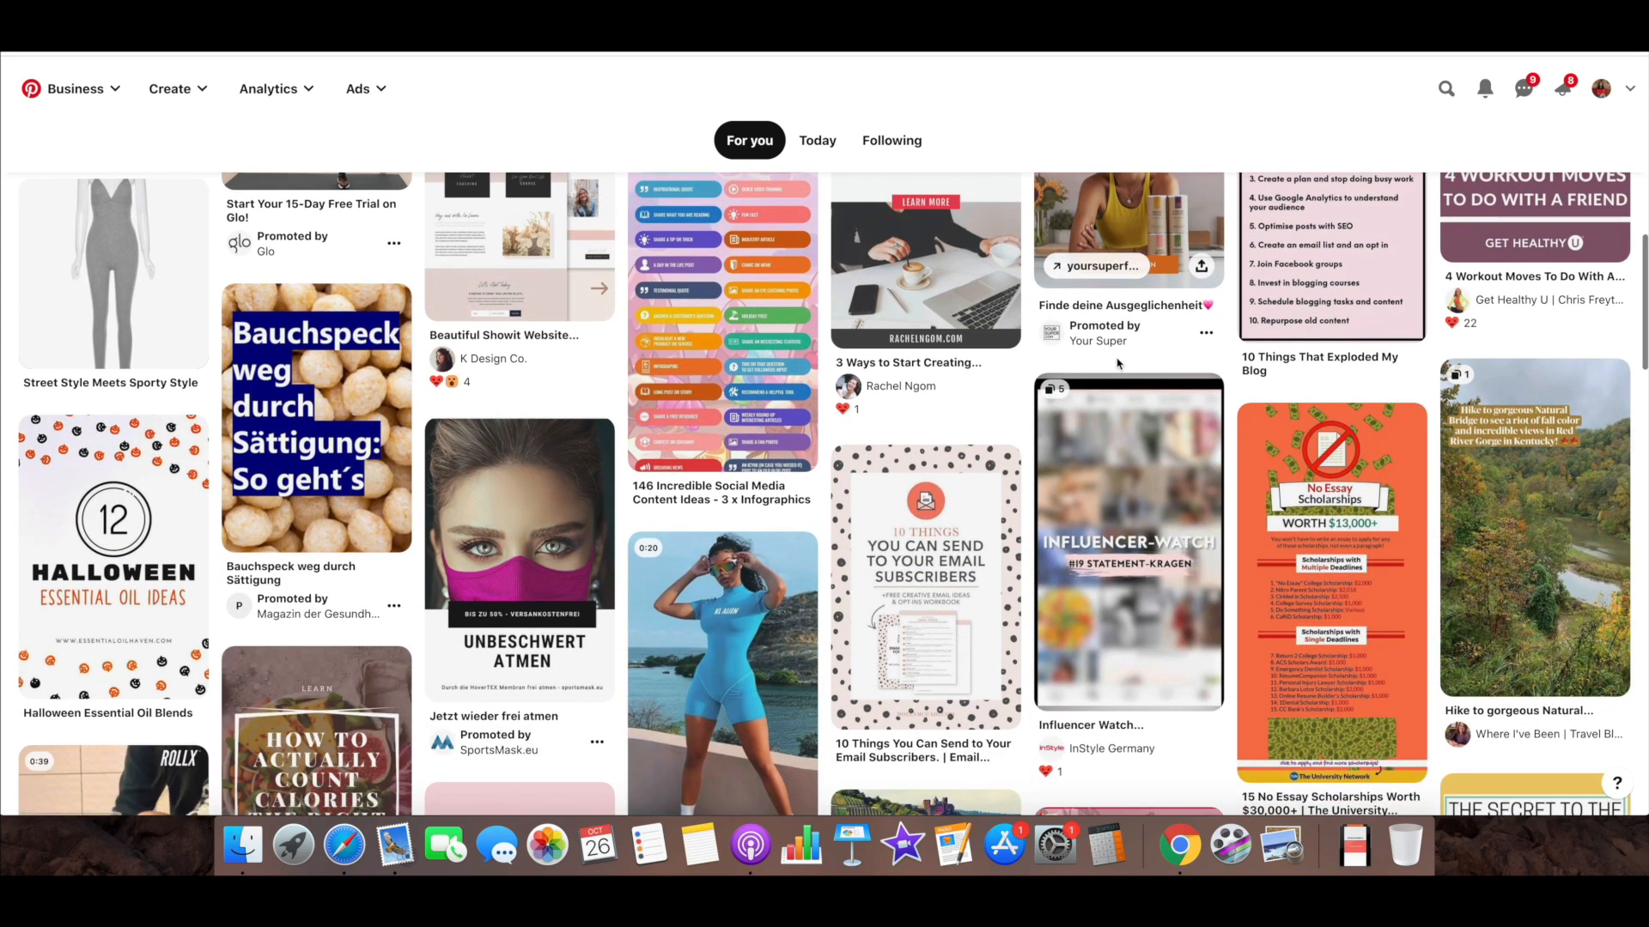
{"action": "scroll", "coordinate": [1117, 362], "scroll_direction": "down", "scroll_amount": 5}
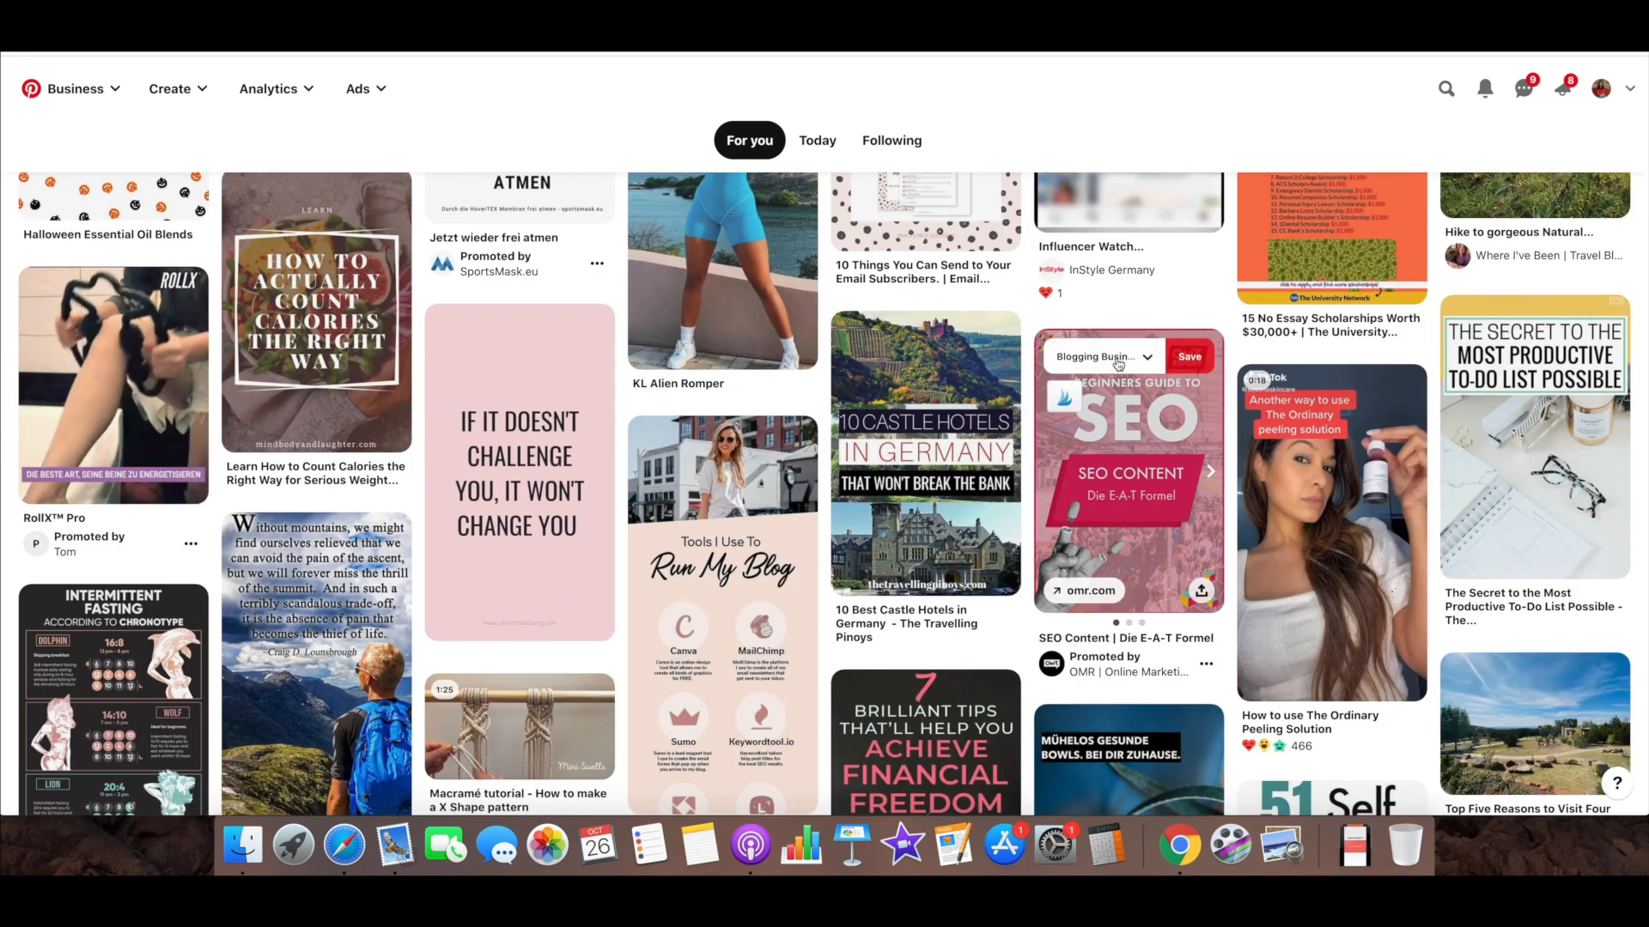
{"action": "scroll", "coordinate": [1120, 364], "scroll_direction": "down", "scroll_amount": 1}
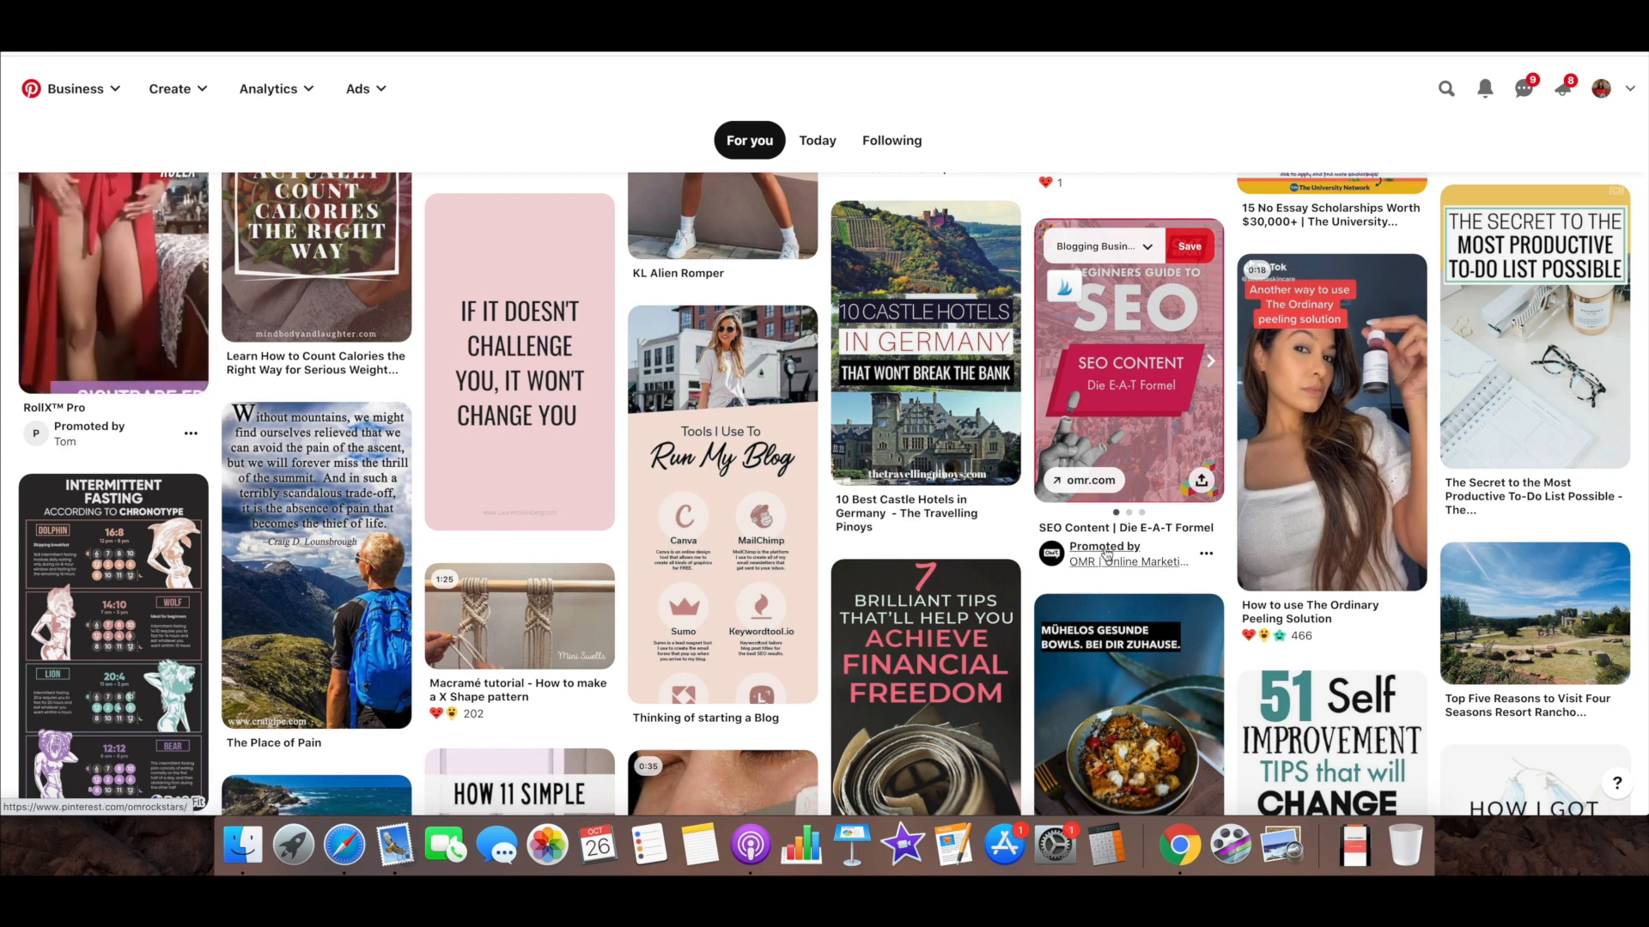
{"action": "left_click", "coordinate": [1152, 445]}
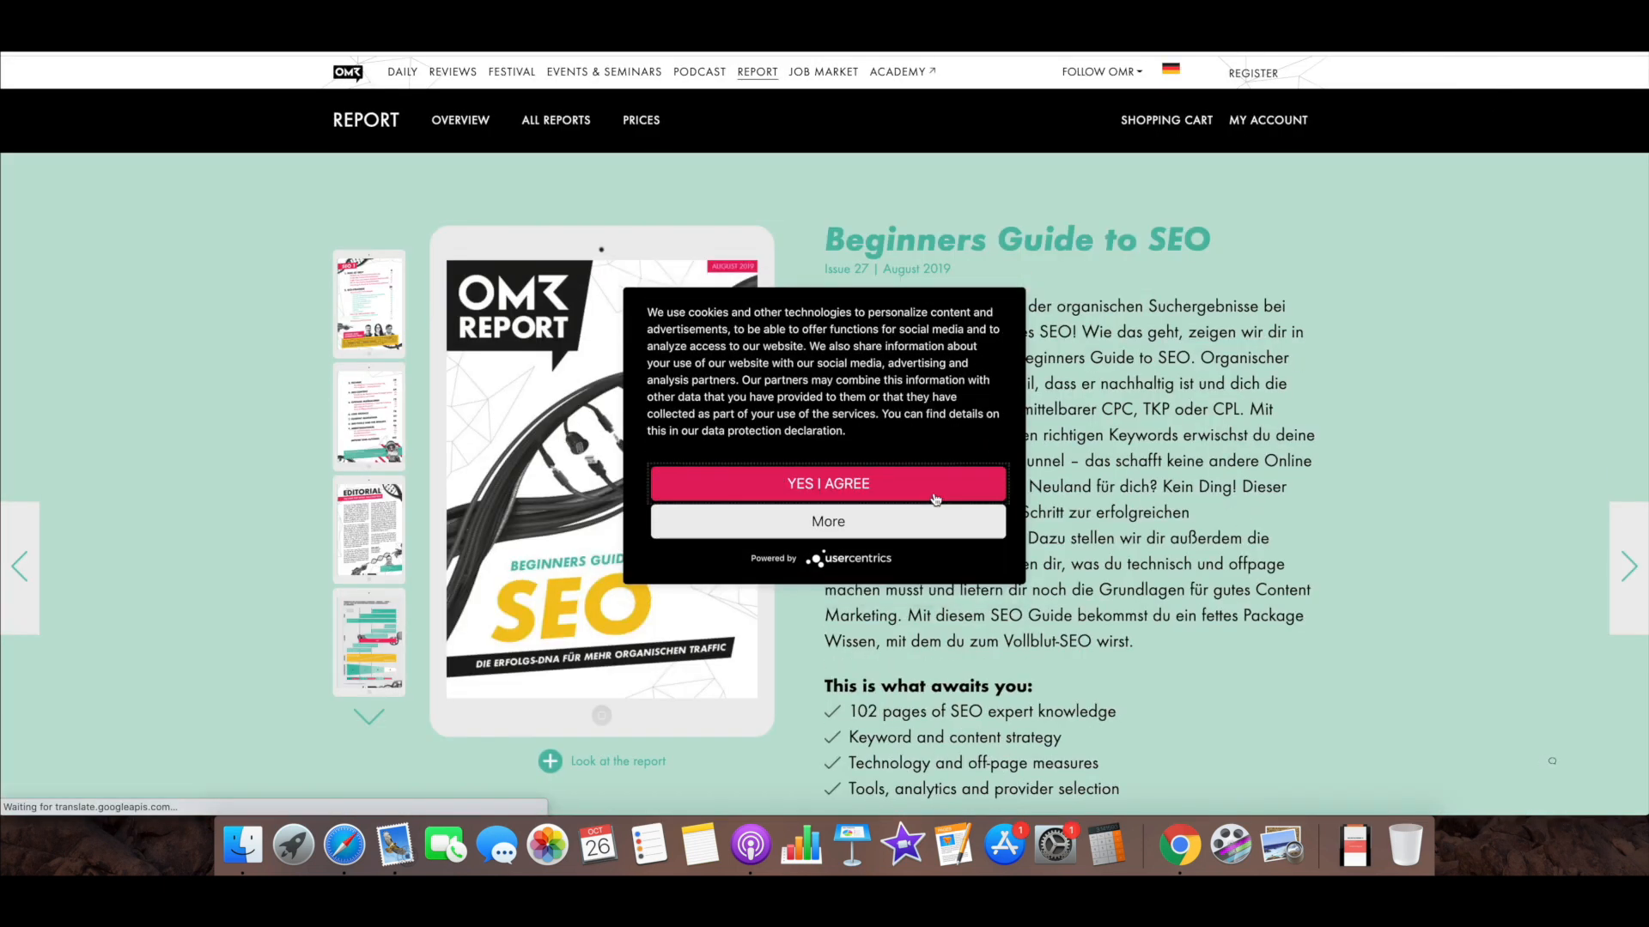
{"action": "left_click", "coordinate": [936, 505]}
Examine the Beginners Guide to SEO sales page from its offer to the authors section, and return to the home feed
{"action": "scroll", "coordinate": [1202, 524], "scroll_direction": "down", "scroll_amount": 5}
{"action": "scroll", "coordinate": [1202, 525], "scroll_direction": "down", "scroll_amount": 2}
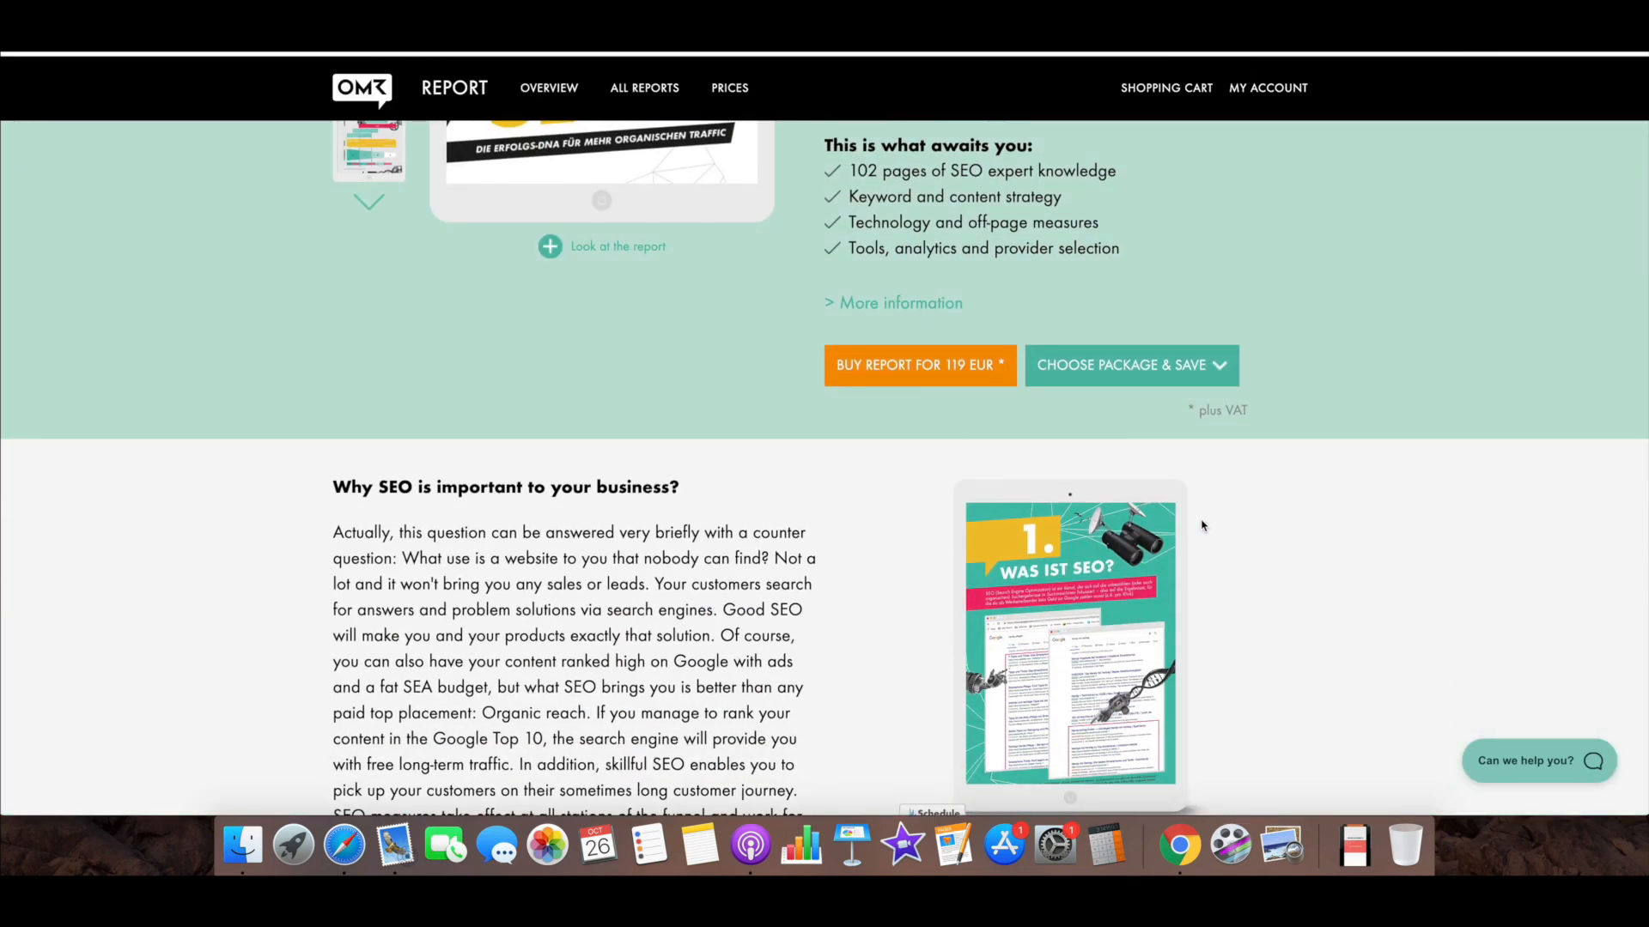
{"action": "scroll", "coordinate": [1202, 525], "scroll_direction": "down", "scroll_amount": 15}
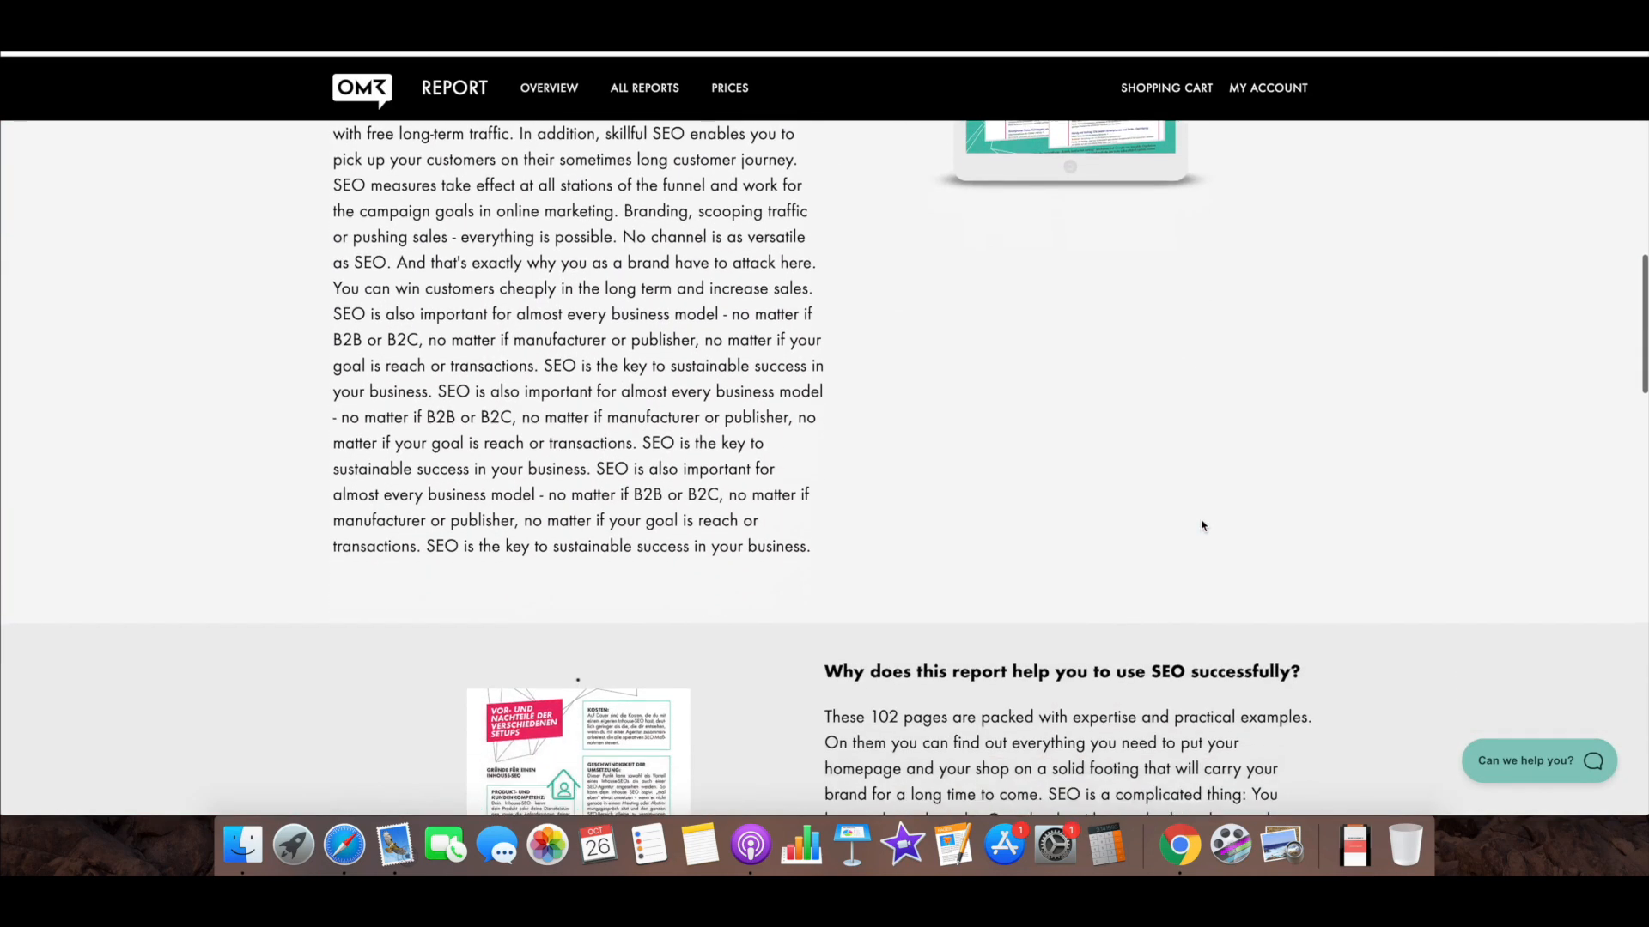
{"action": "scroll", "coordinate": [1202, 525], "scroll_direction": "down", "scroll_amount": 7}
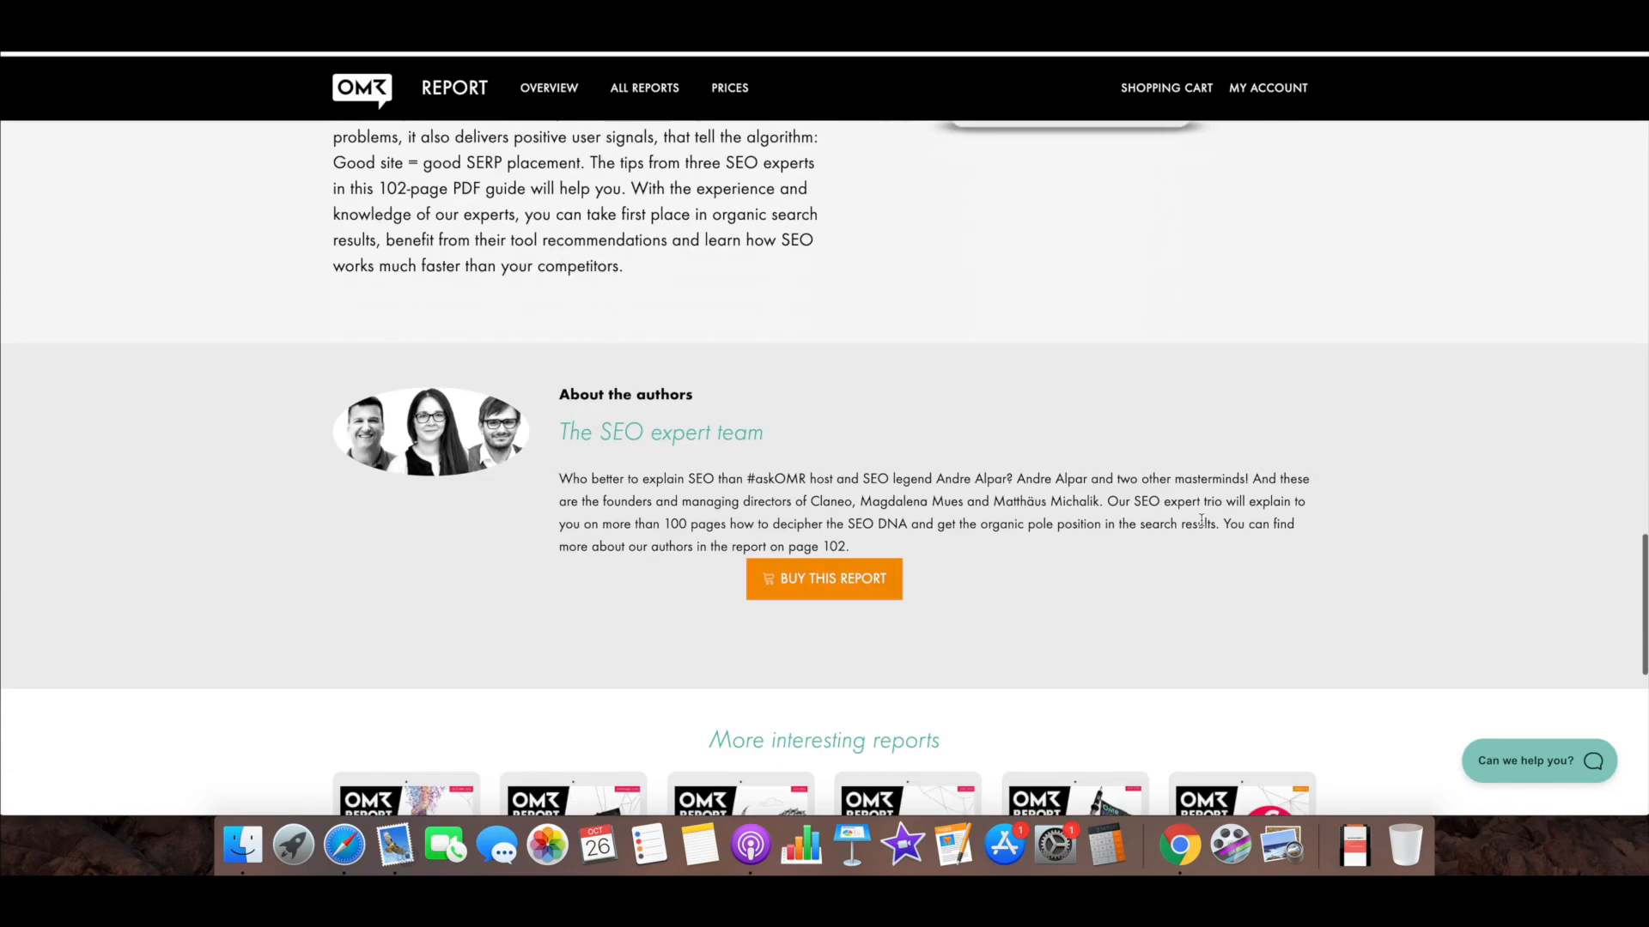
{"action": "scroll", "coordinate": [1202, 526], "scroll_direction": "up", "scroll_amount": 9}
{"action": "scroll", "coordinate": [1202, 525], "scroll_direction": "up", "scroll_amount": 5}
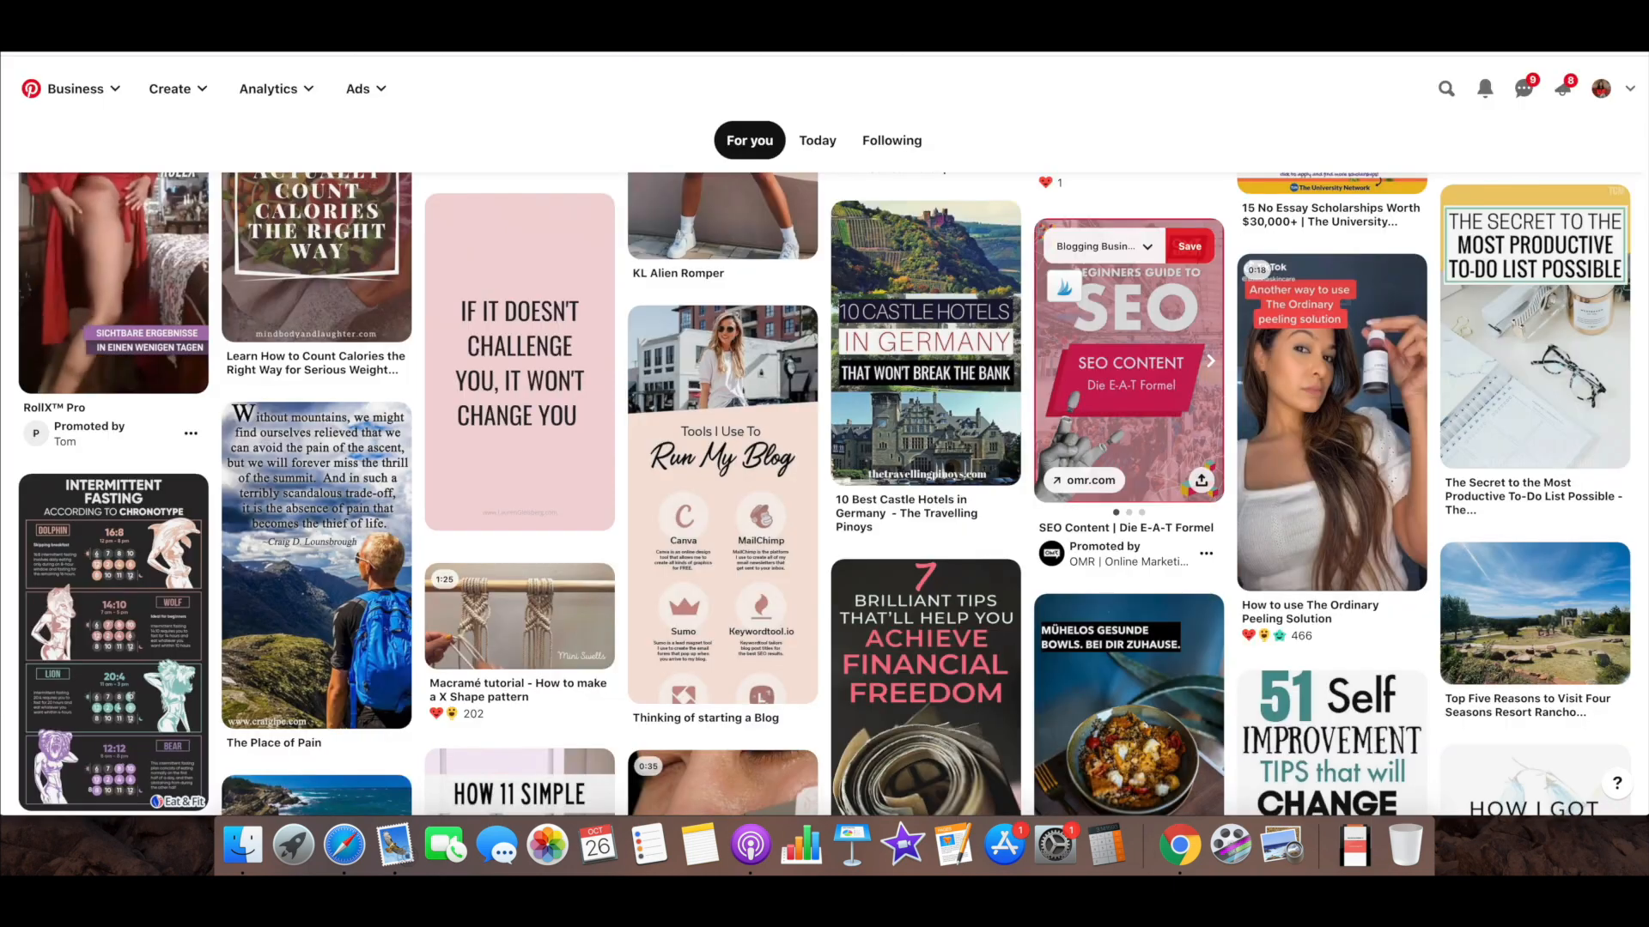
{"action": "scroll", "coordinate": [410, 327], "scroll_direction": "up", "scroll_amount": 4}
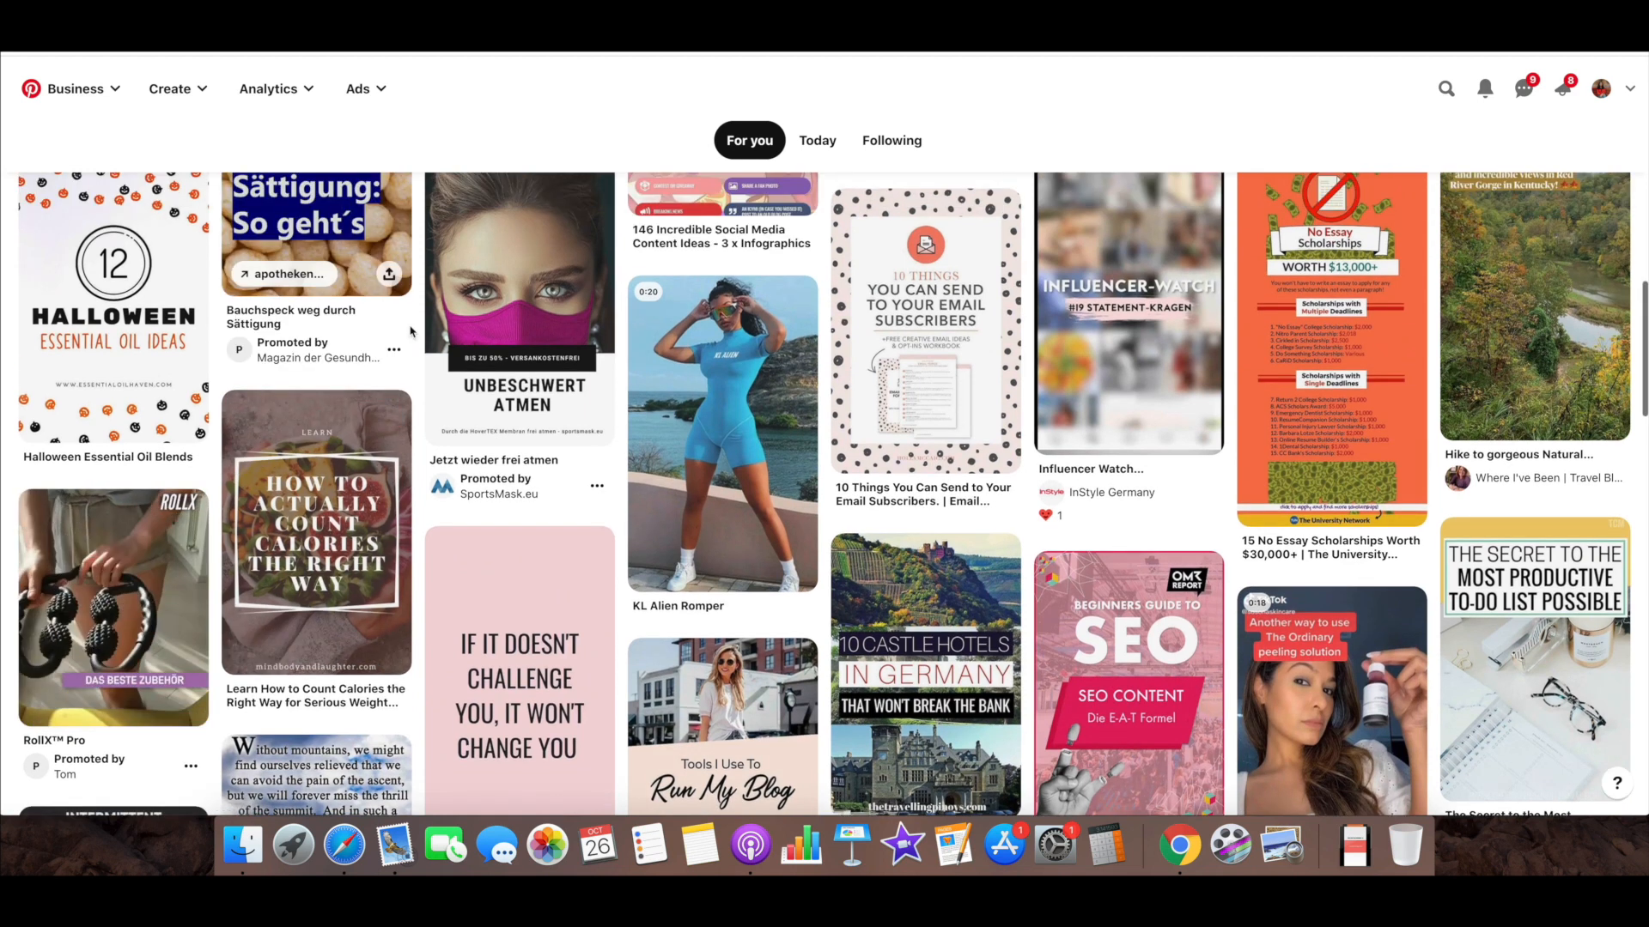
Find the promoted RollX Pro pin in the feed, view its product page, and close that page
{"action": "scroll", "coordinate": [410, 332], "scroll_direction": "up", "scroll_amount": 5}
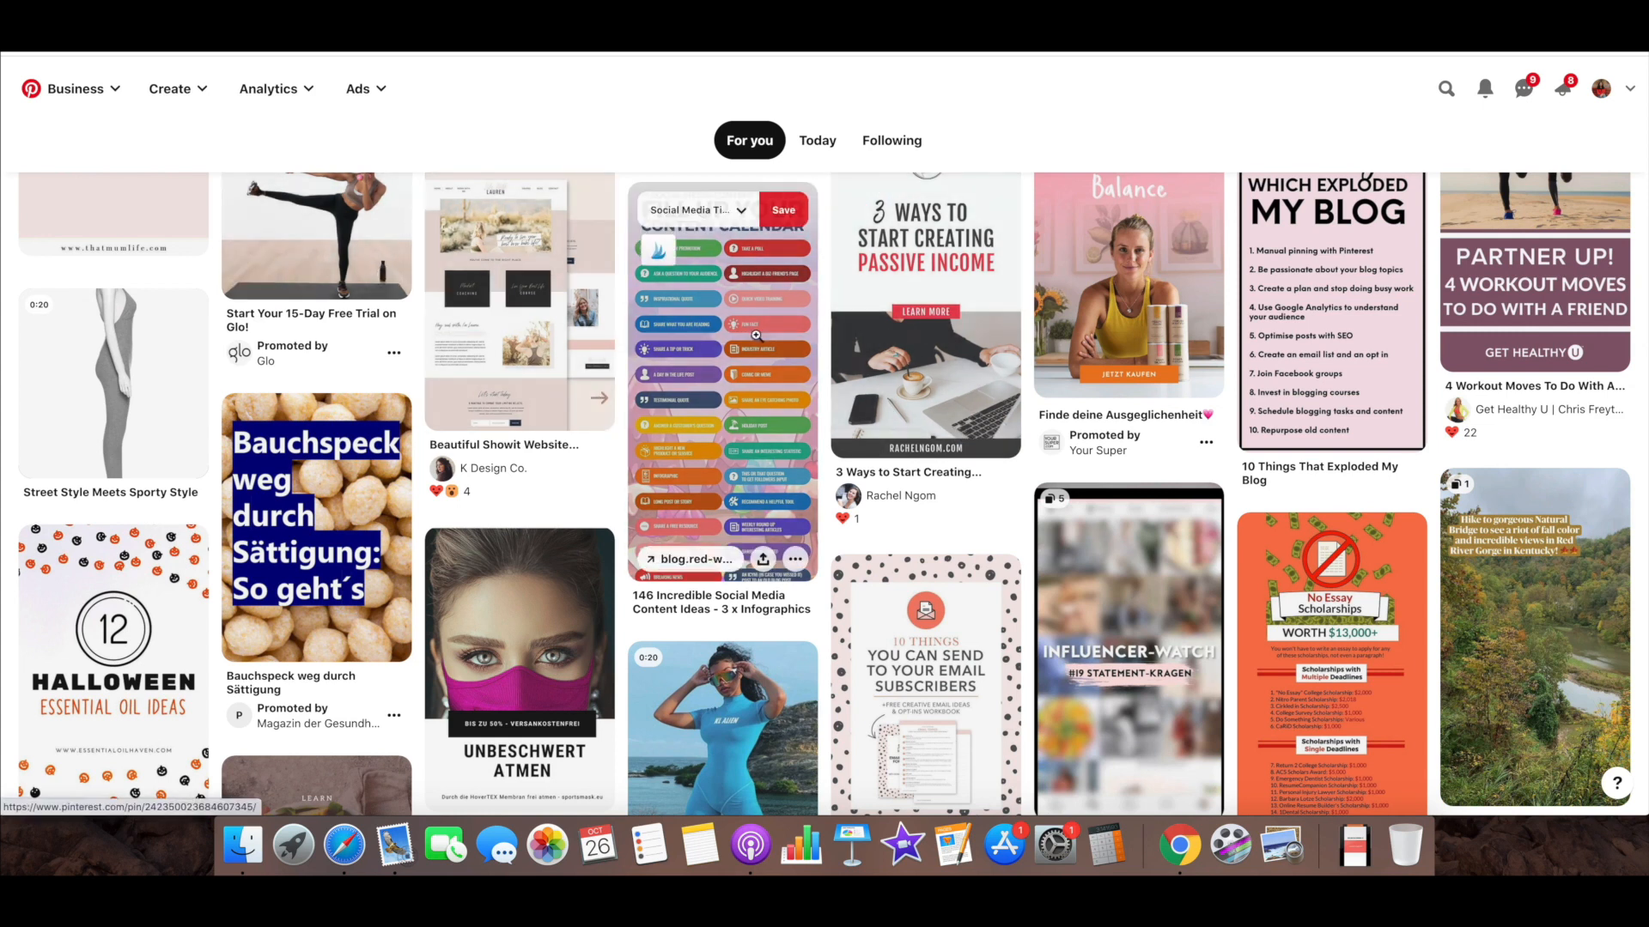
{"action": "scroll", "coordinate": [756, 336], "scroll_direction": "down", "scroll_amount": 7}
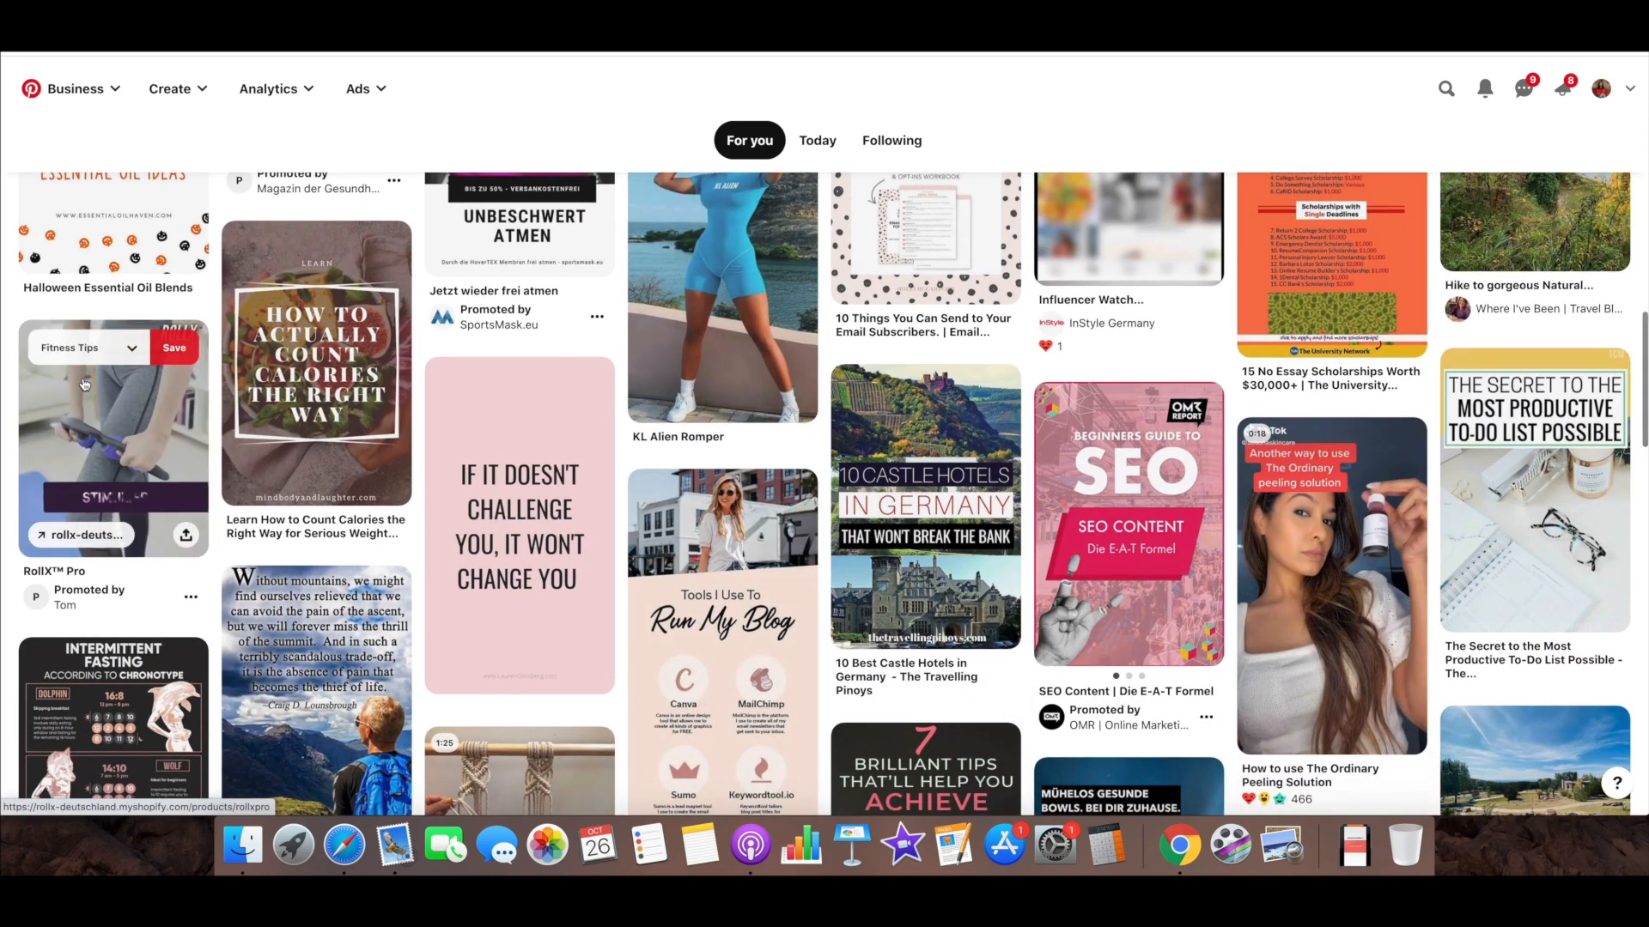
{"action": "scroll", "coordinate": [103, 382], "scroll_direction": "down", "scroll_amount": 2}
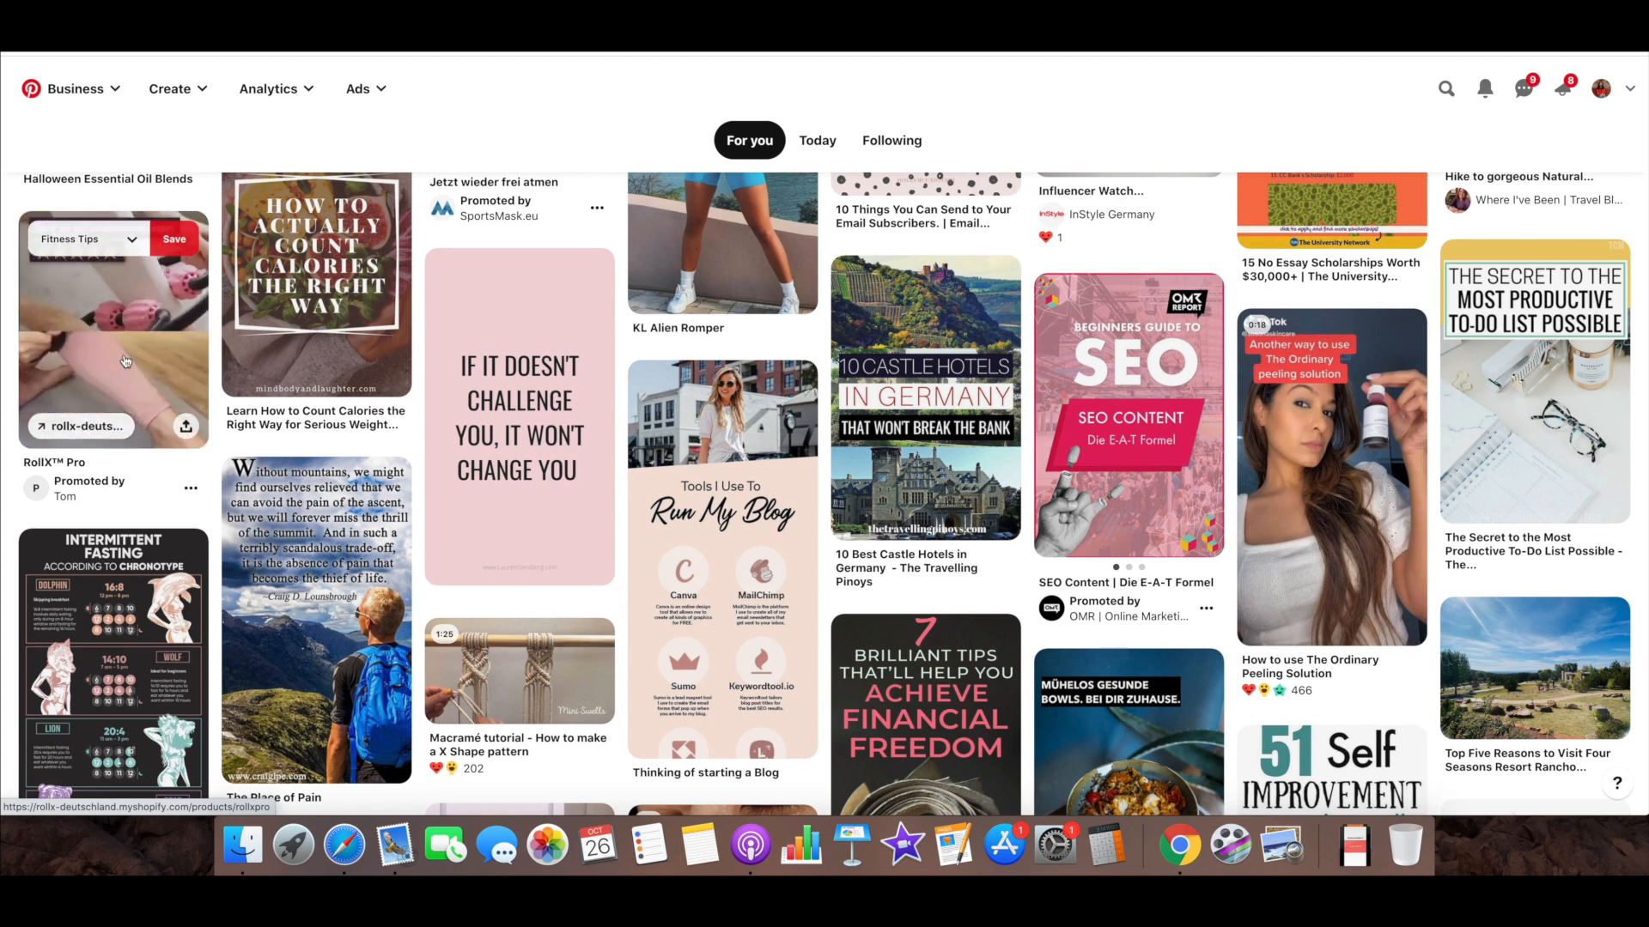
{"action": "scroll", "coordinate": [124, 360], "scroll_direction": "down", "scroll_amount": 3}
{"action": "left_click", "coordinate": [125, 247]}
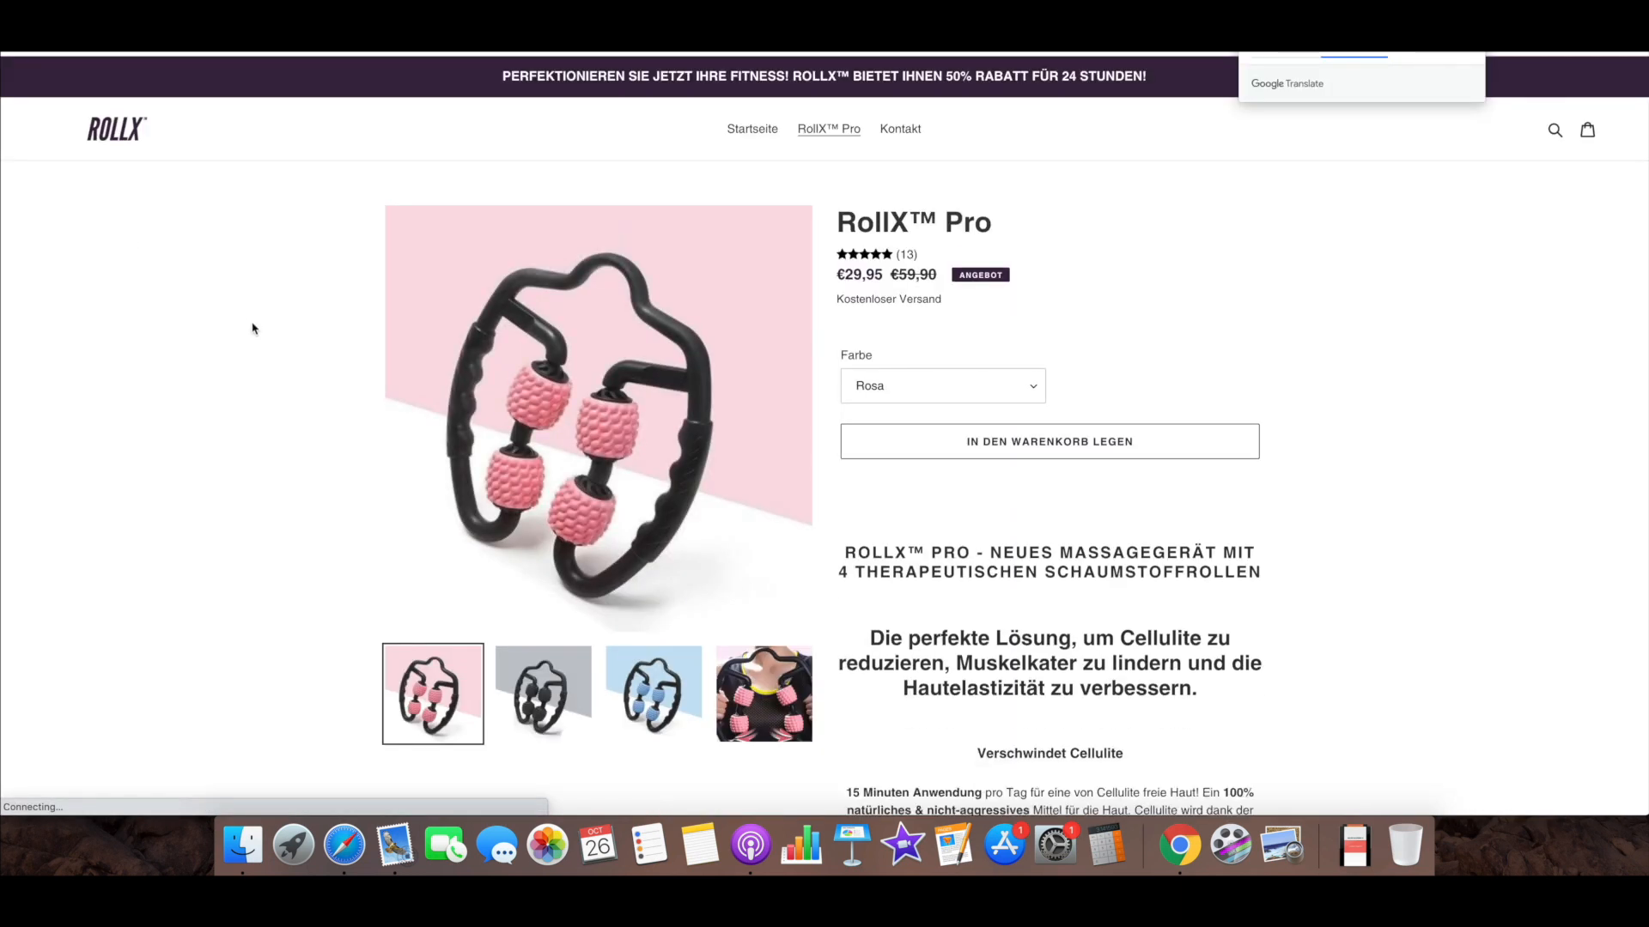
{"action": "scroll", "coordinate": [262, 360], "scroll_direction": "down", "scroll_amount": 2}
{"action": "scroll", "coordinate": [261, 358], "scroll_direction": "up", "scroll_amount": 2}
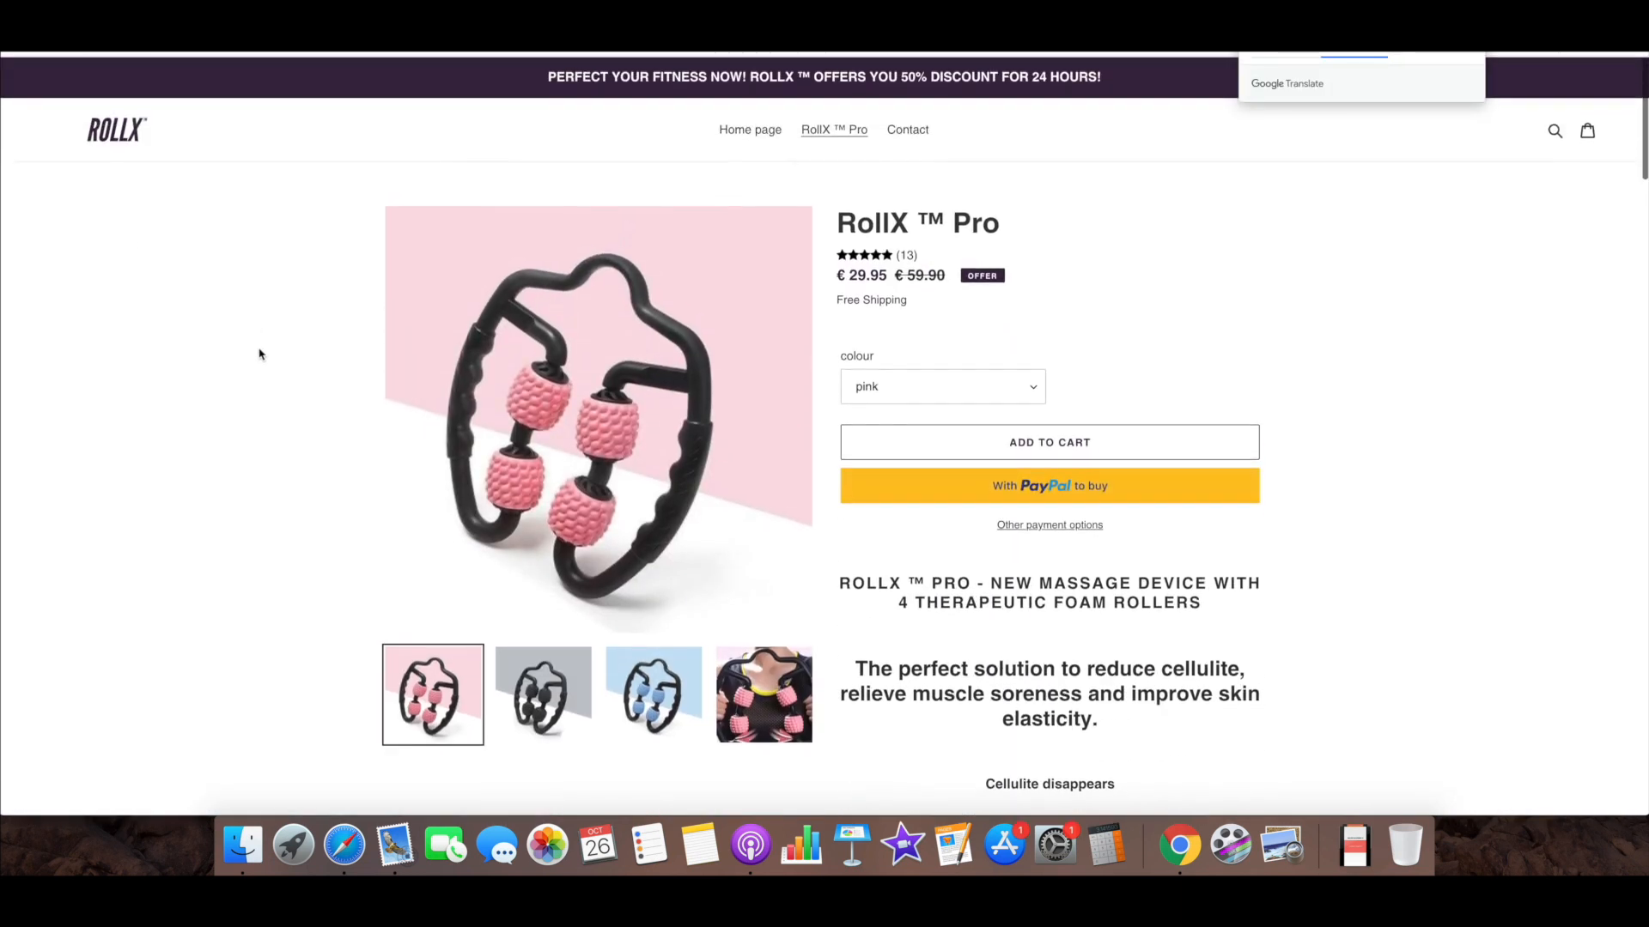
{"action": "key", "text": "super+w"}
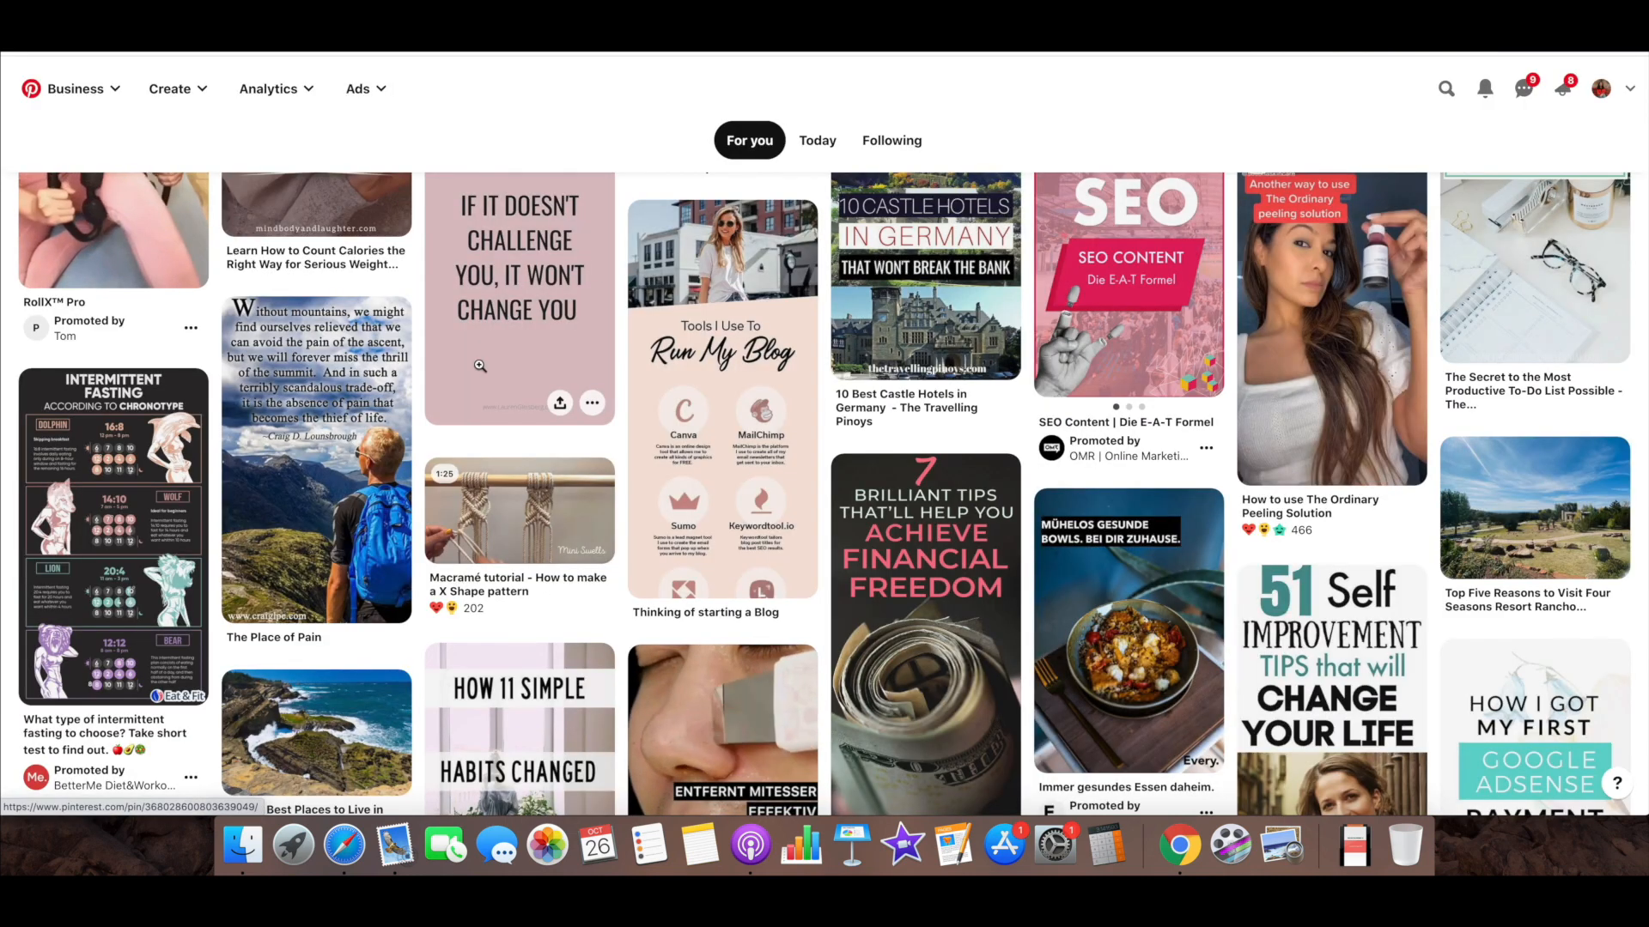
Open the non-promoted "Simple Mom Tips to Look Amazing Every Day" pin for comparison, and return to the home feed
{"action": "scroll", "coordinate": [480, 365], "scroll_direction": "down", "scroll_amount": 3}
{"action": "scroll", "coordinate": [479, 364], "scroll_direction": "down", "scroll_amount": 5}
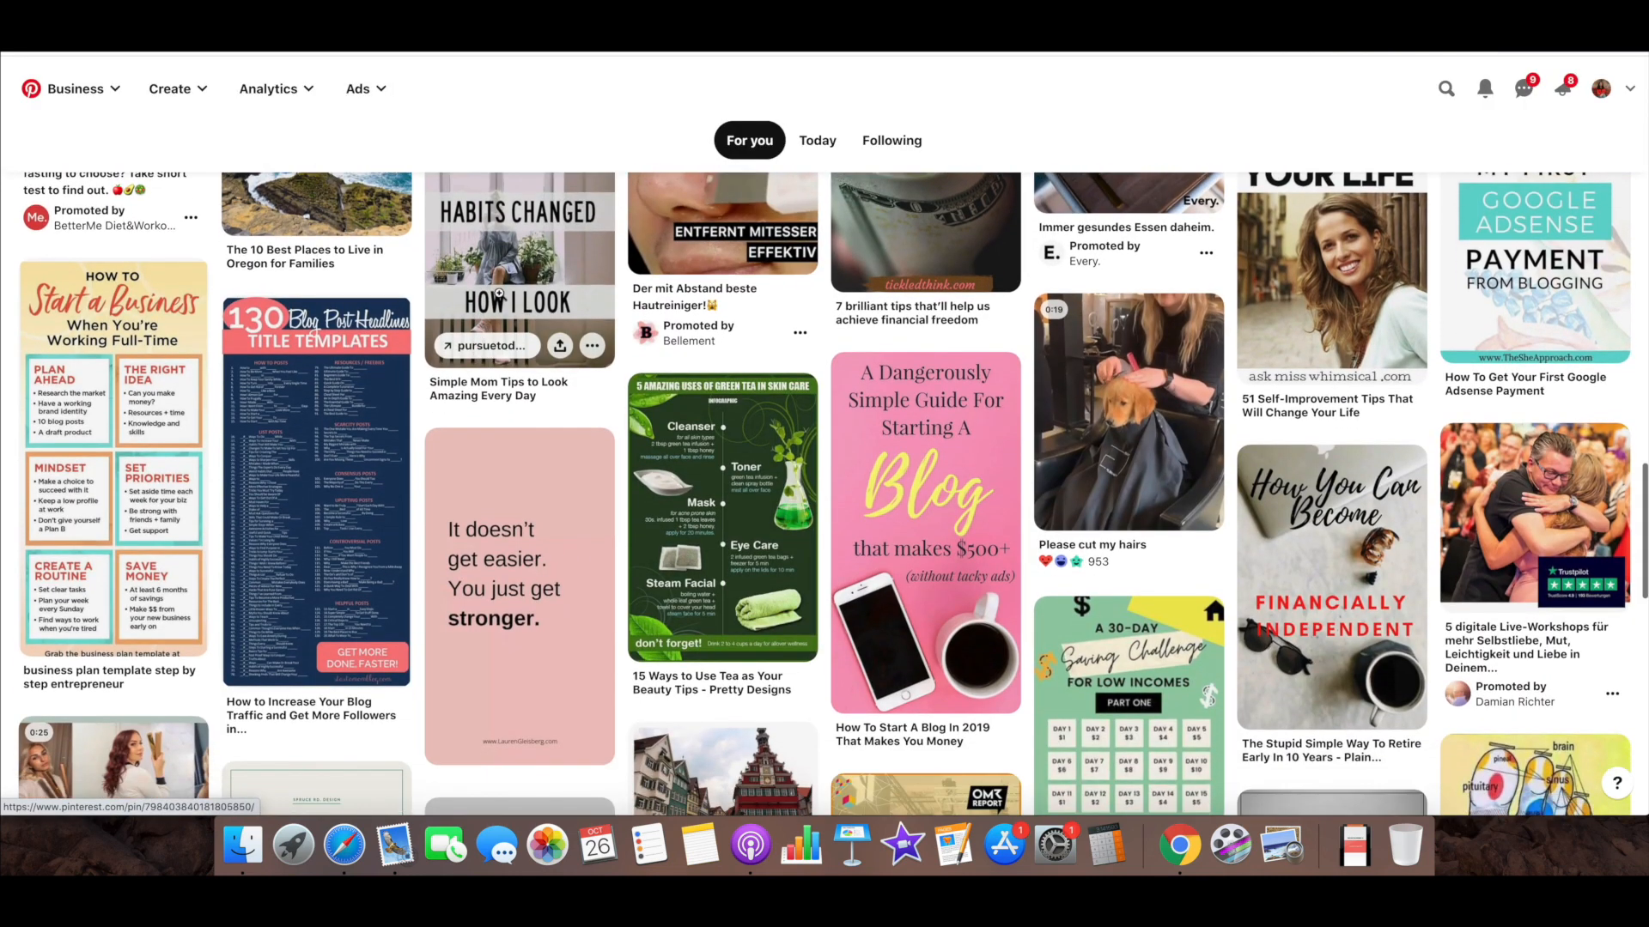
{"action": "left_click", "coordinate": [499, 293]}
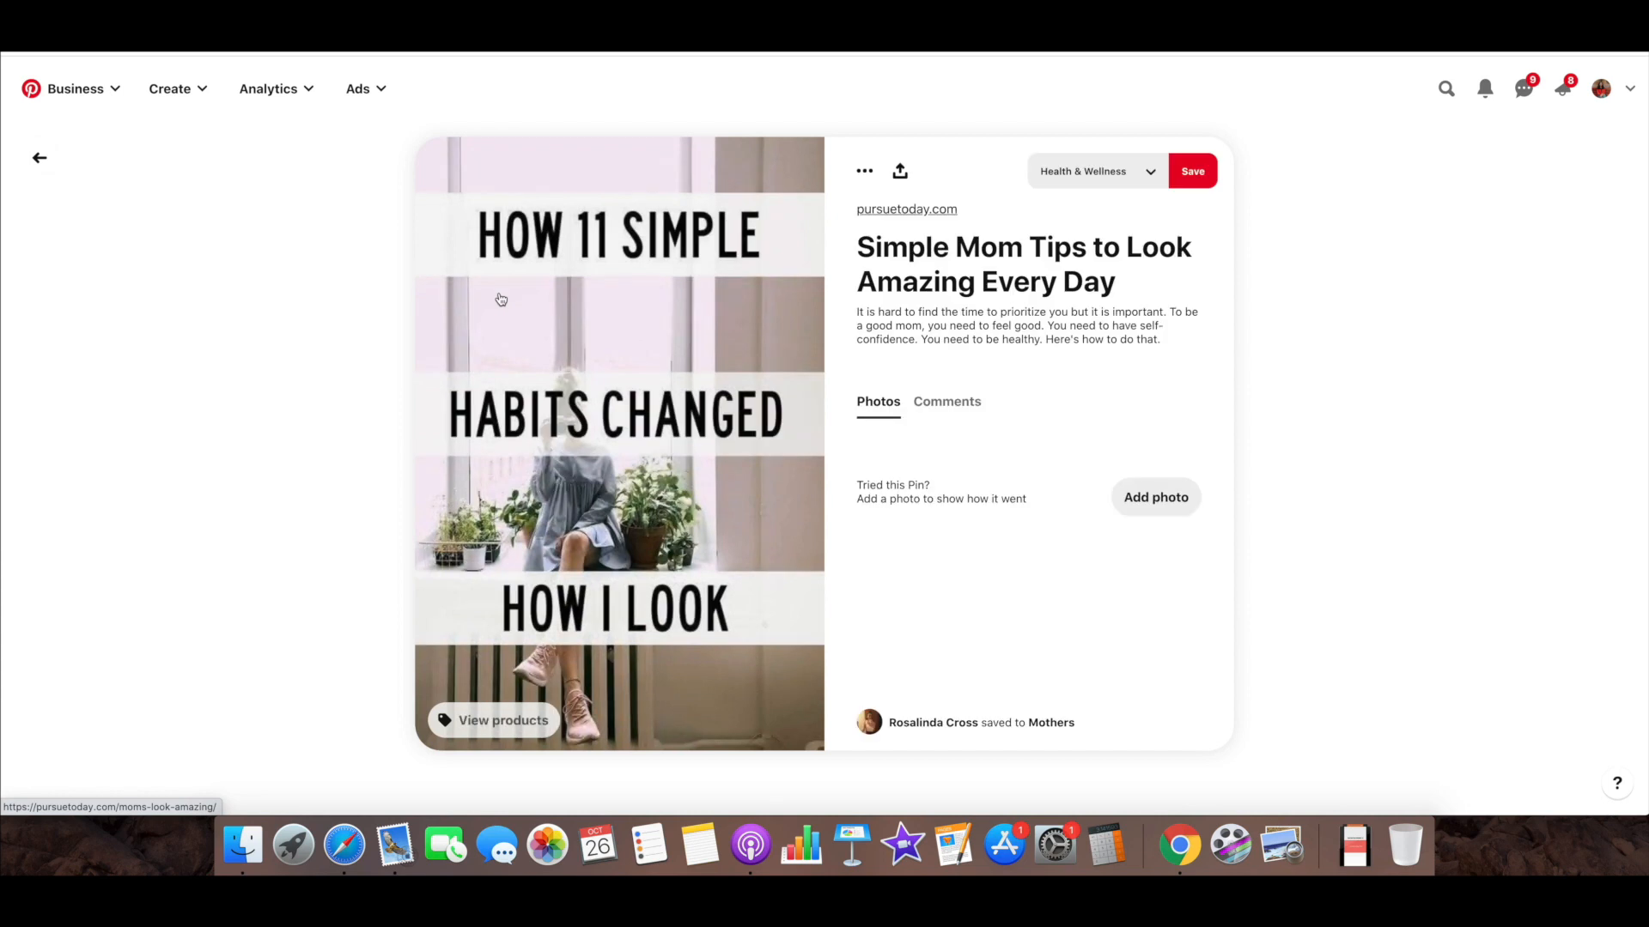
{"action": "left_click", "coordinate": [39, 158]}
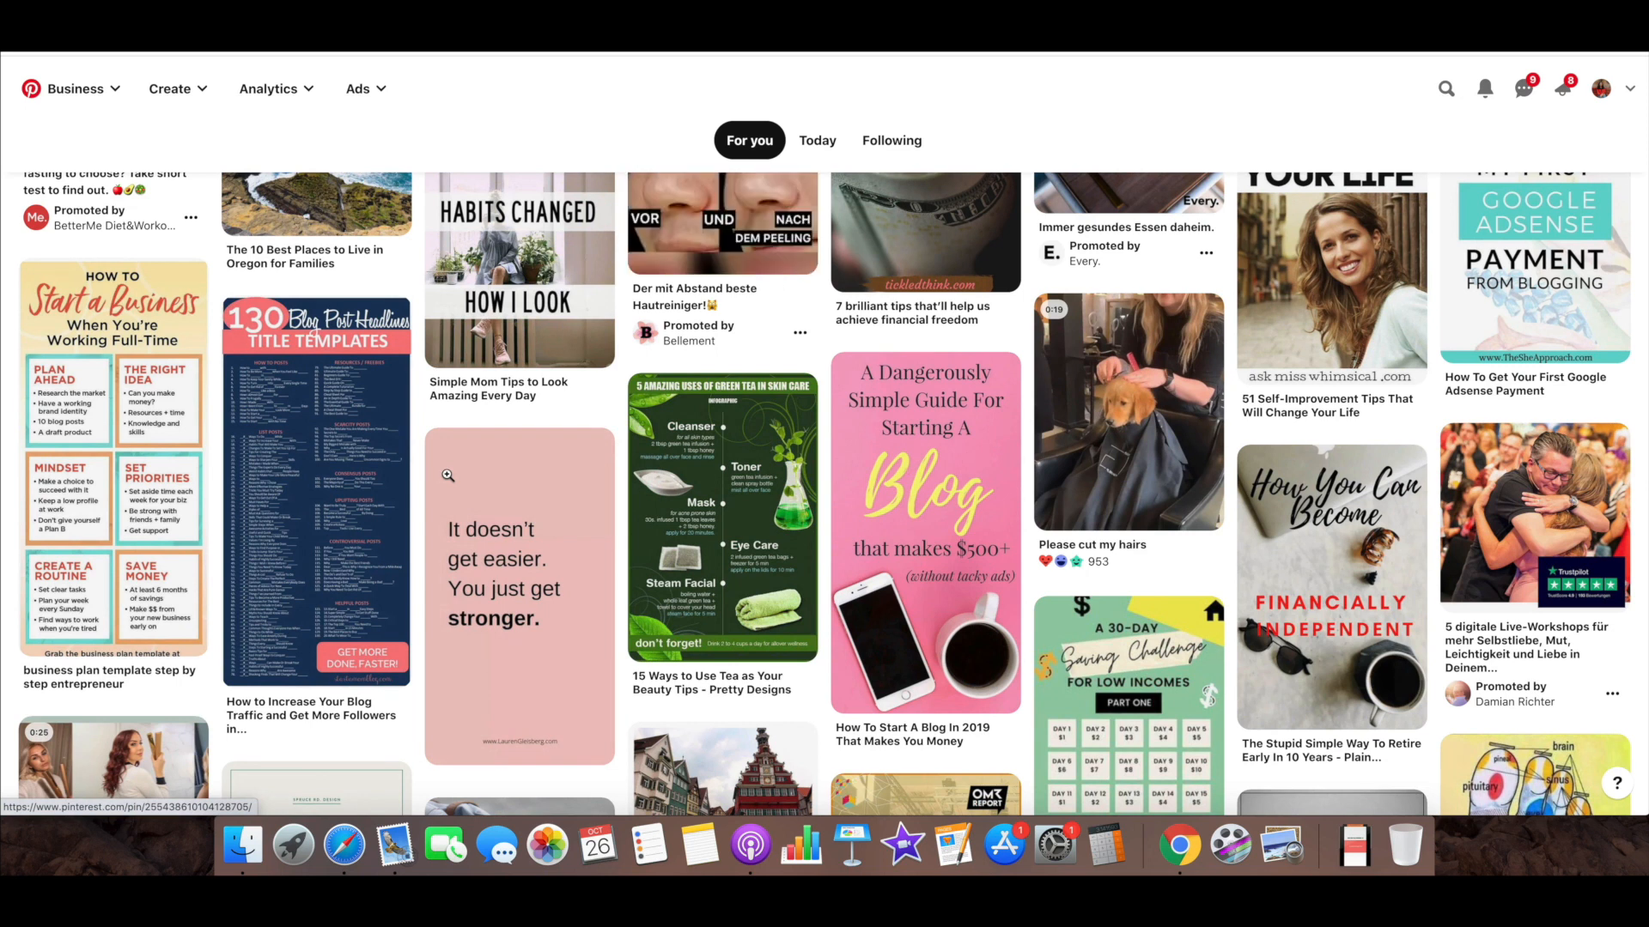
Browse further down the home feed to examine the promoted pins among the regular ones
{"action": "scroll", "coordinate": [448, 474], "scroll_direction": "down", "scroll_amount": 15}
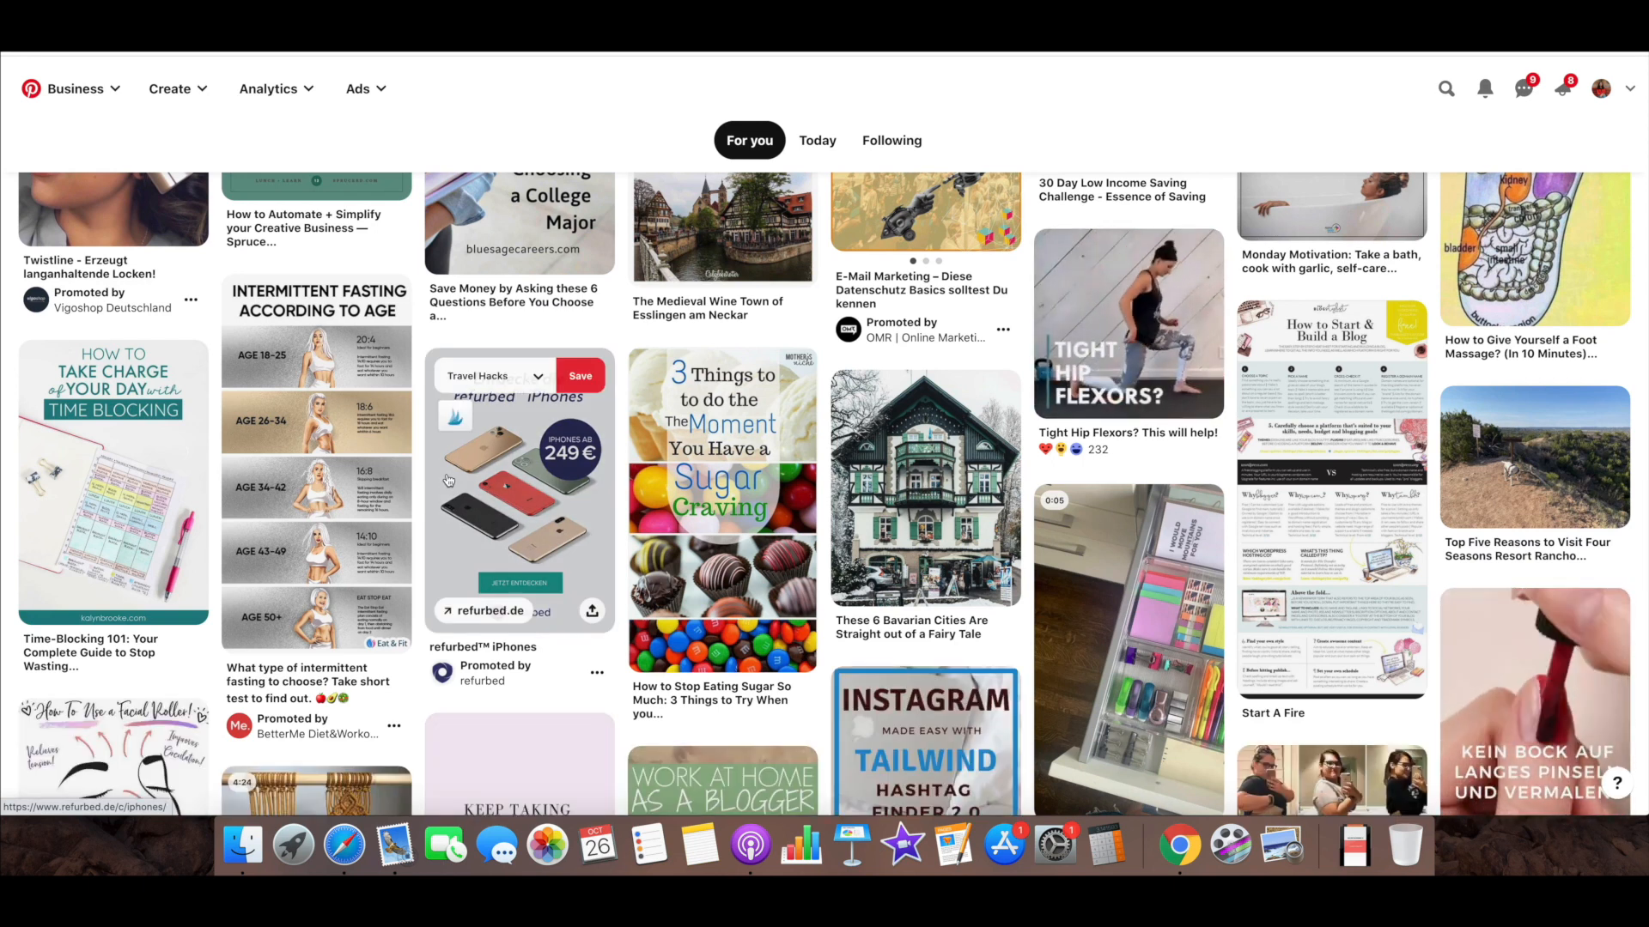
{"action": "scroll", "coordinate": [448, 479], "scroll_direction": "down", "scroll_amount": 4}
{"action": "scroll", "coordinate": [447, 475], "scroll_direction": "down", "scroll_amount": 5}
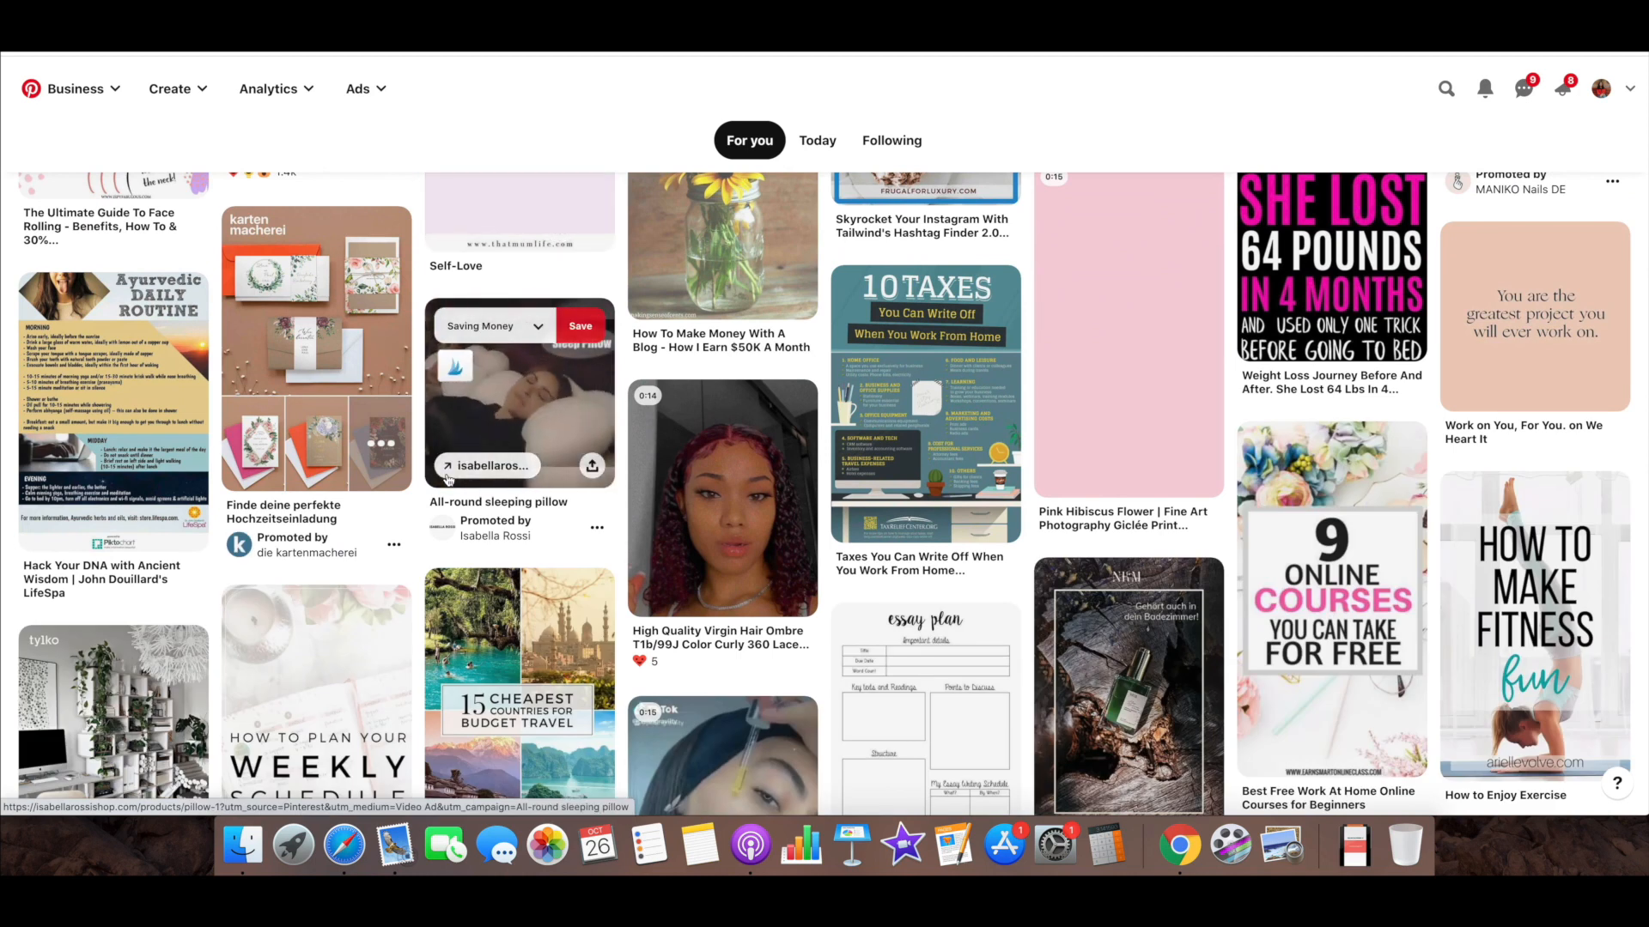
{"action": "scroll", "coordinate": [447, 477], "scroll_direction": "down", "scroll_amount": 3}
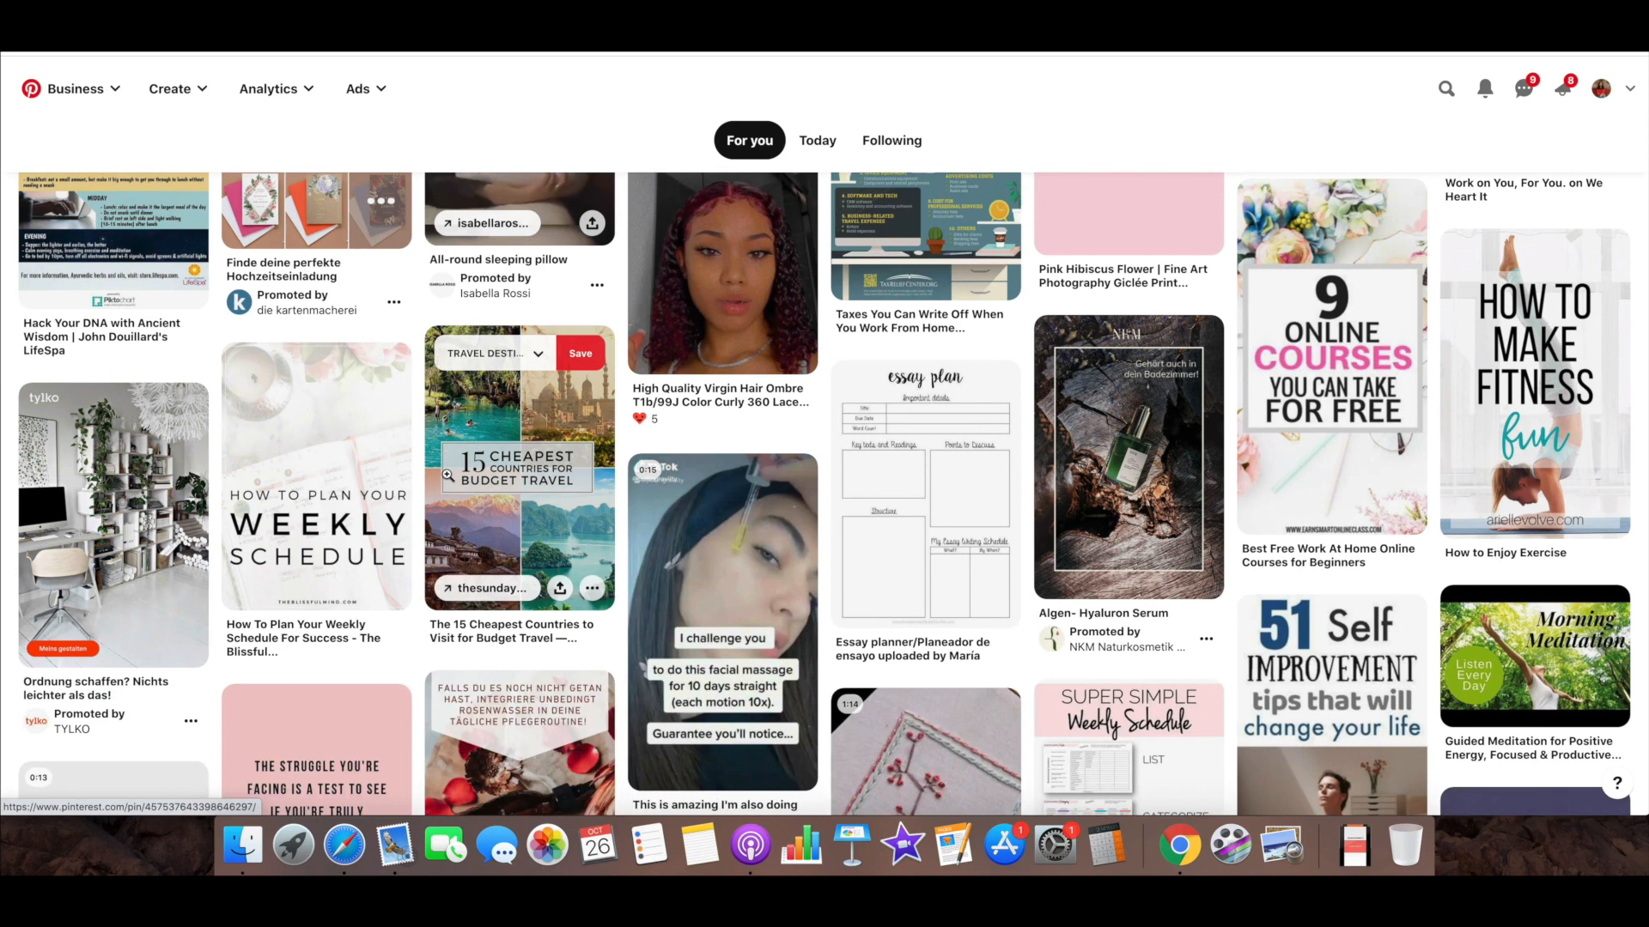
Continue through the home feed to compare the Skillshare, junglück and NKM Naturkosmetik promoted pins with the regular pins around them
{"action": "scroll", "coordinate": [447, 478], "scroll_direction": "down", "scroll_amount": 5}
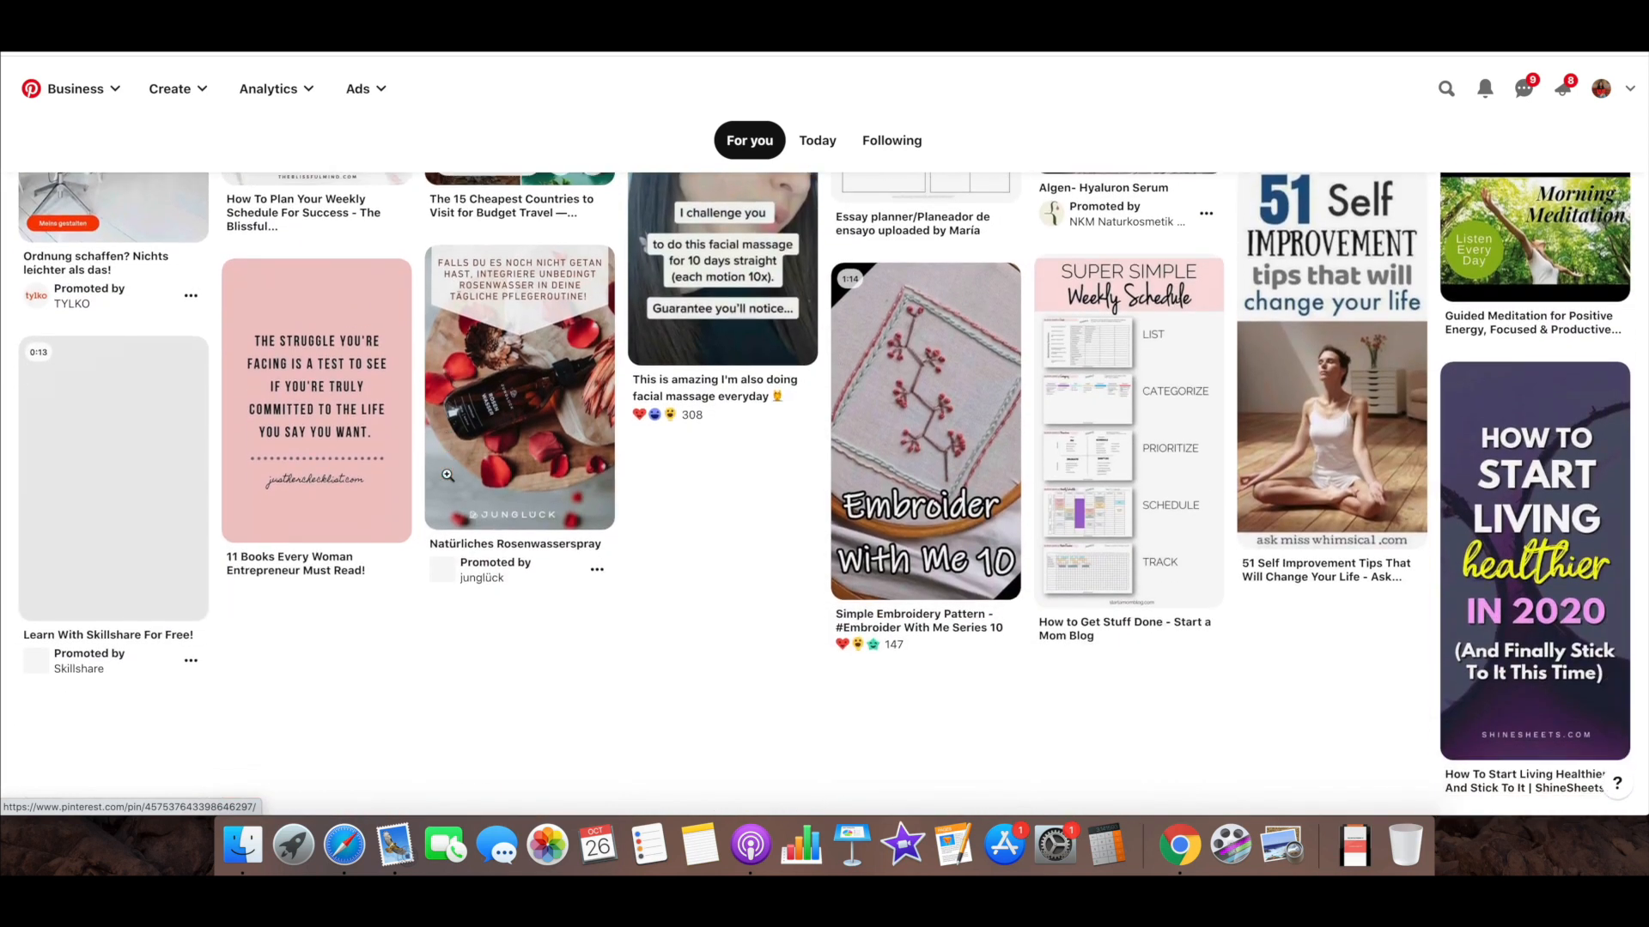
{"action": "scroll", "coordinate": [447, 479], "scroll_direction": "down", "scroll_amount": 5}
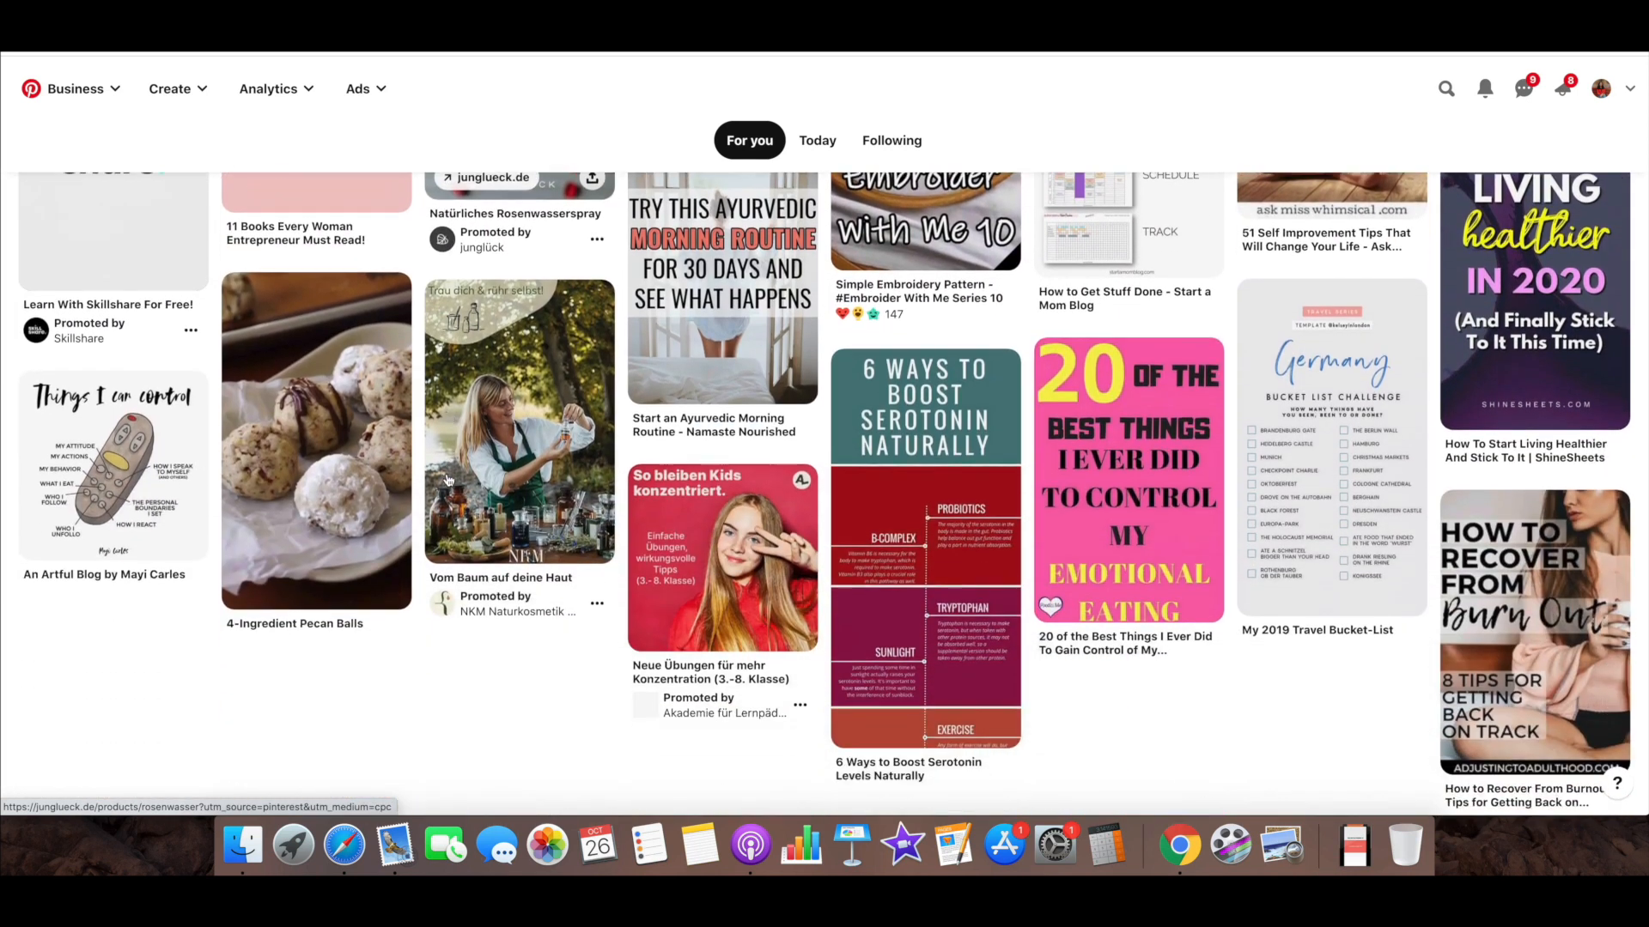
{"action": "scroll", "coordinate": [447, 479], "scroll_direction": "up", "scroll_amount": 2}
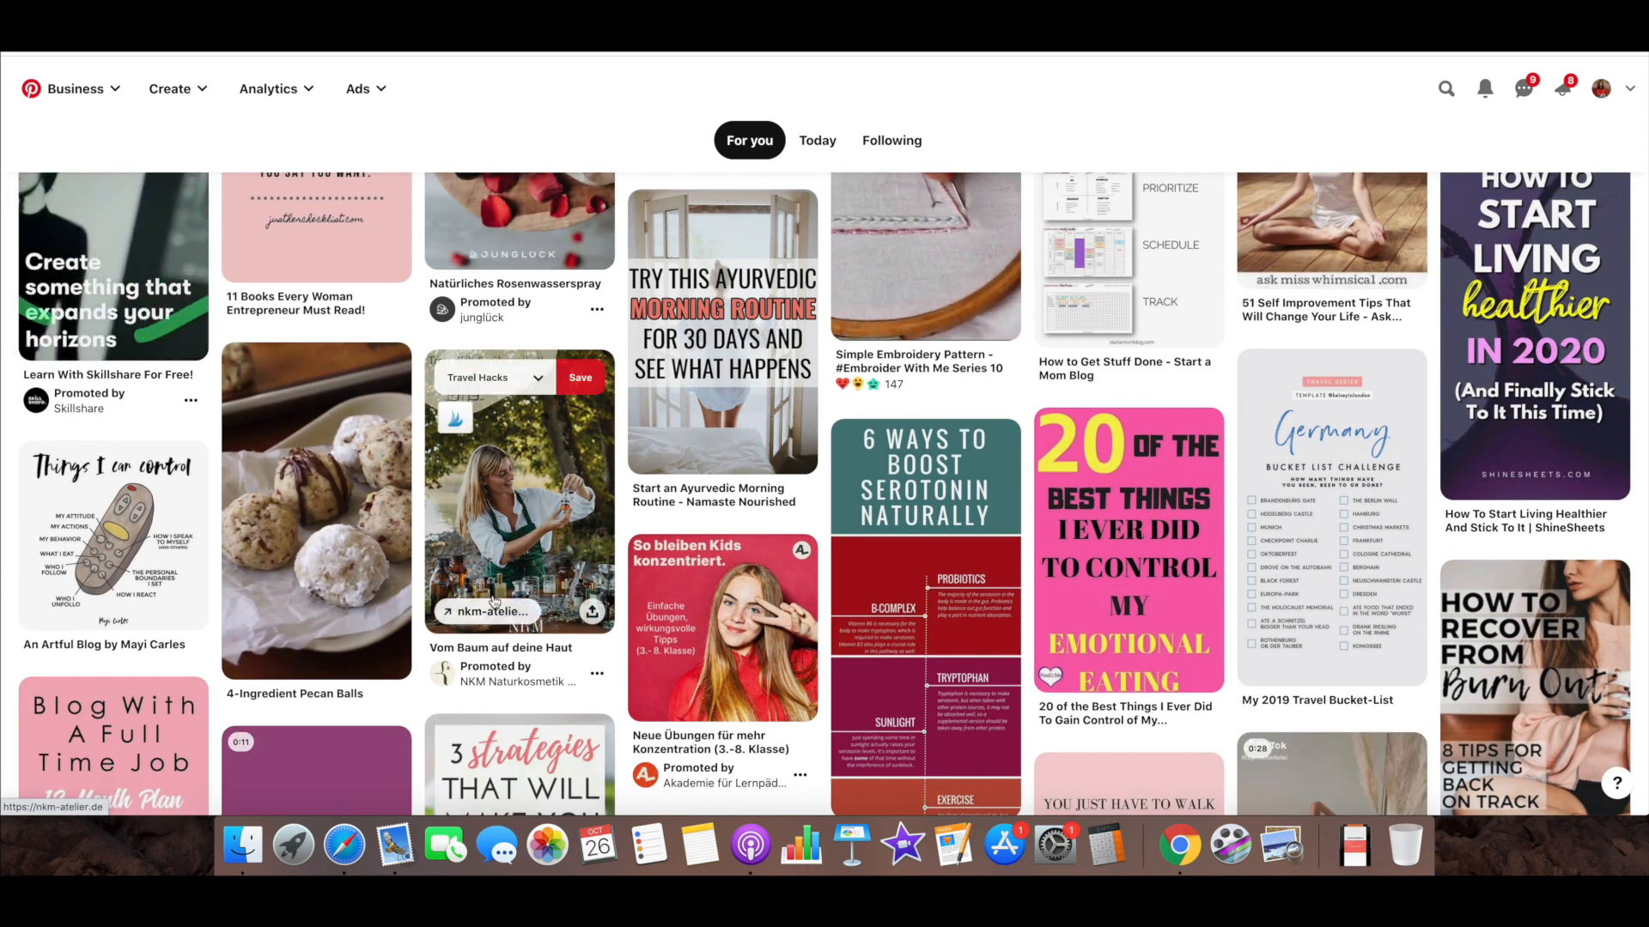
{"action": "scroll", "coordinate": [494, 601], "scroll_direction": "down", "scroll_amount": 10}
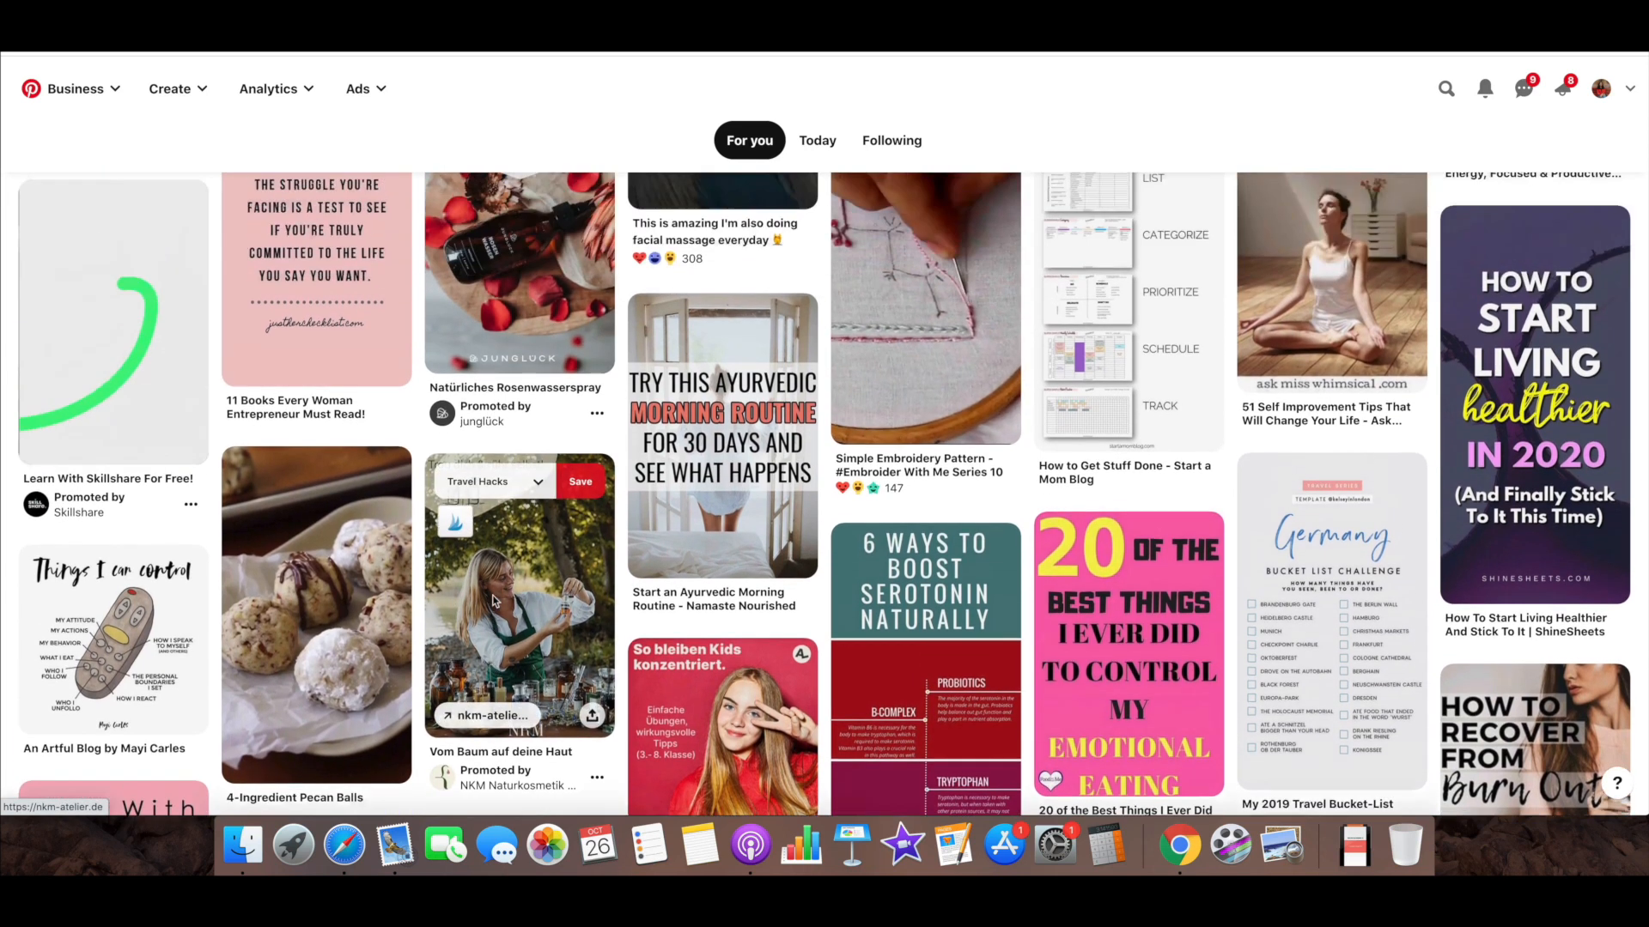
{"action": "scroll", "coordinate": [494, 601], "scroll_direction": "up", "scroll_amount": 1}
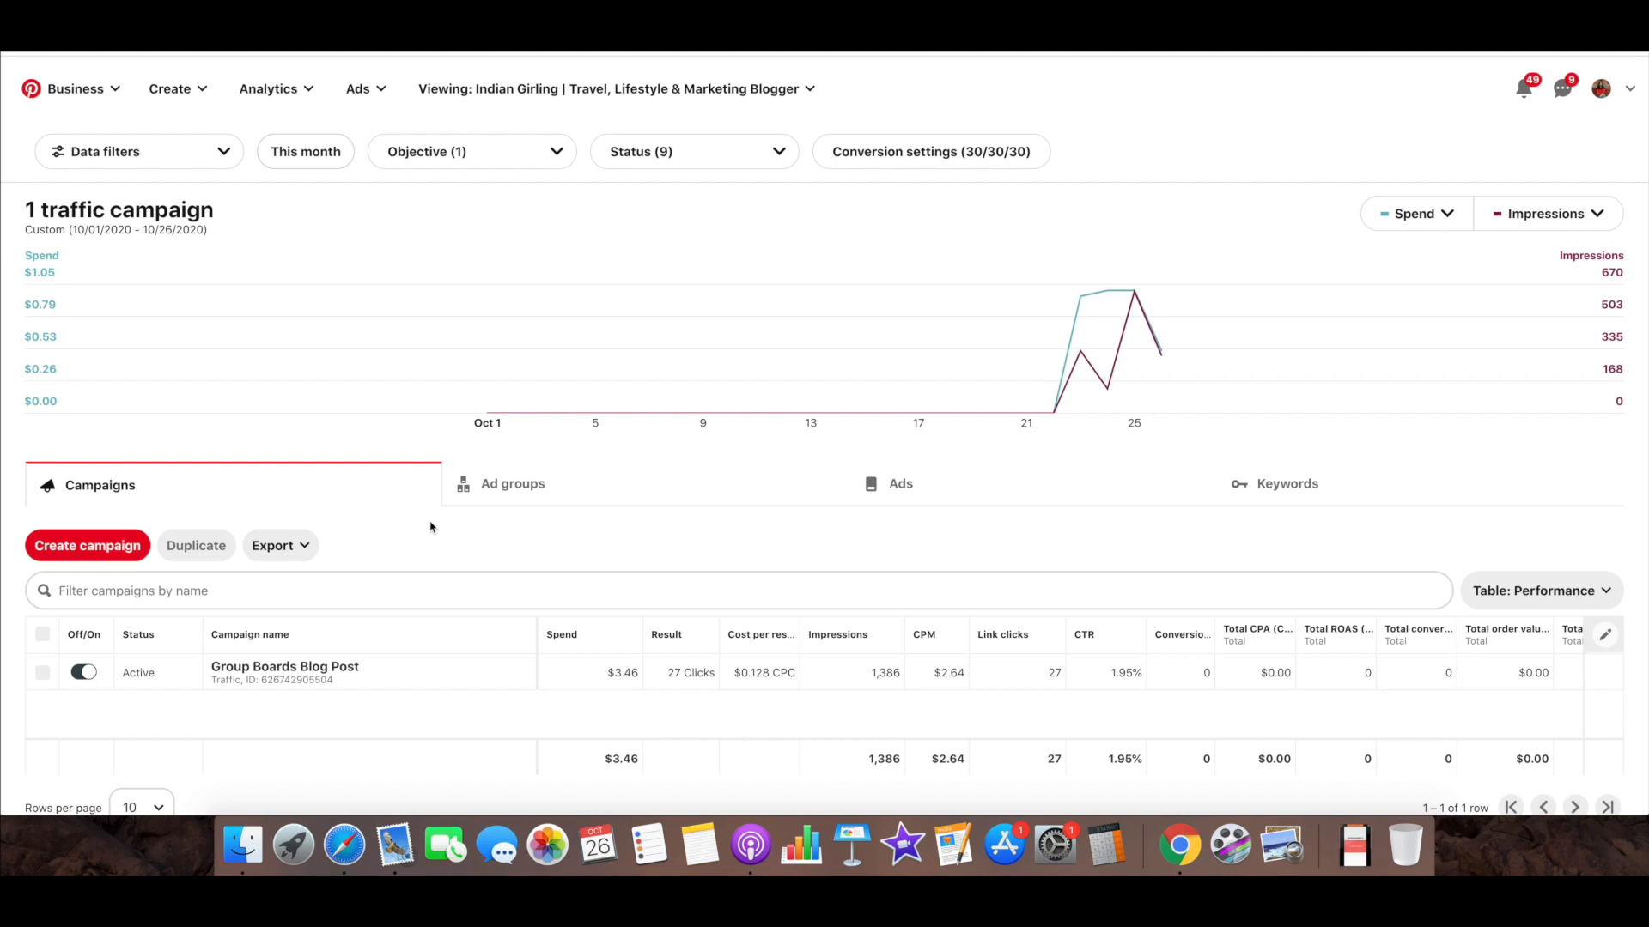
Review the Group Boards Blog Post traffic campaign's spend, impressions, CPM, link clicks and CTR in the campaign report
{"action": "scroll", "coordinate": [377, 696], "scroll_direction": "down", "scroll_amount": 2}
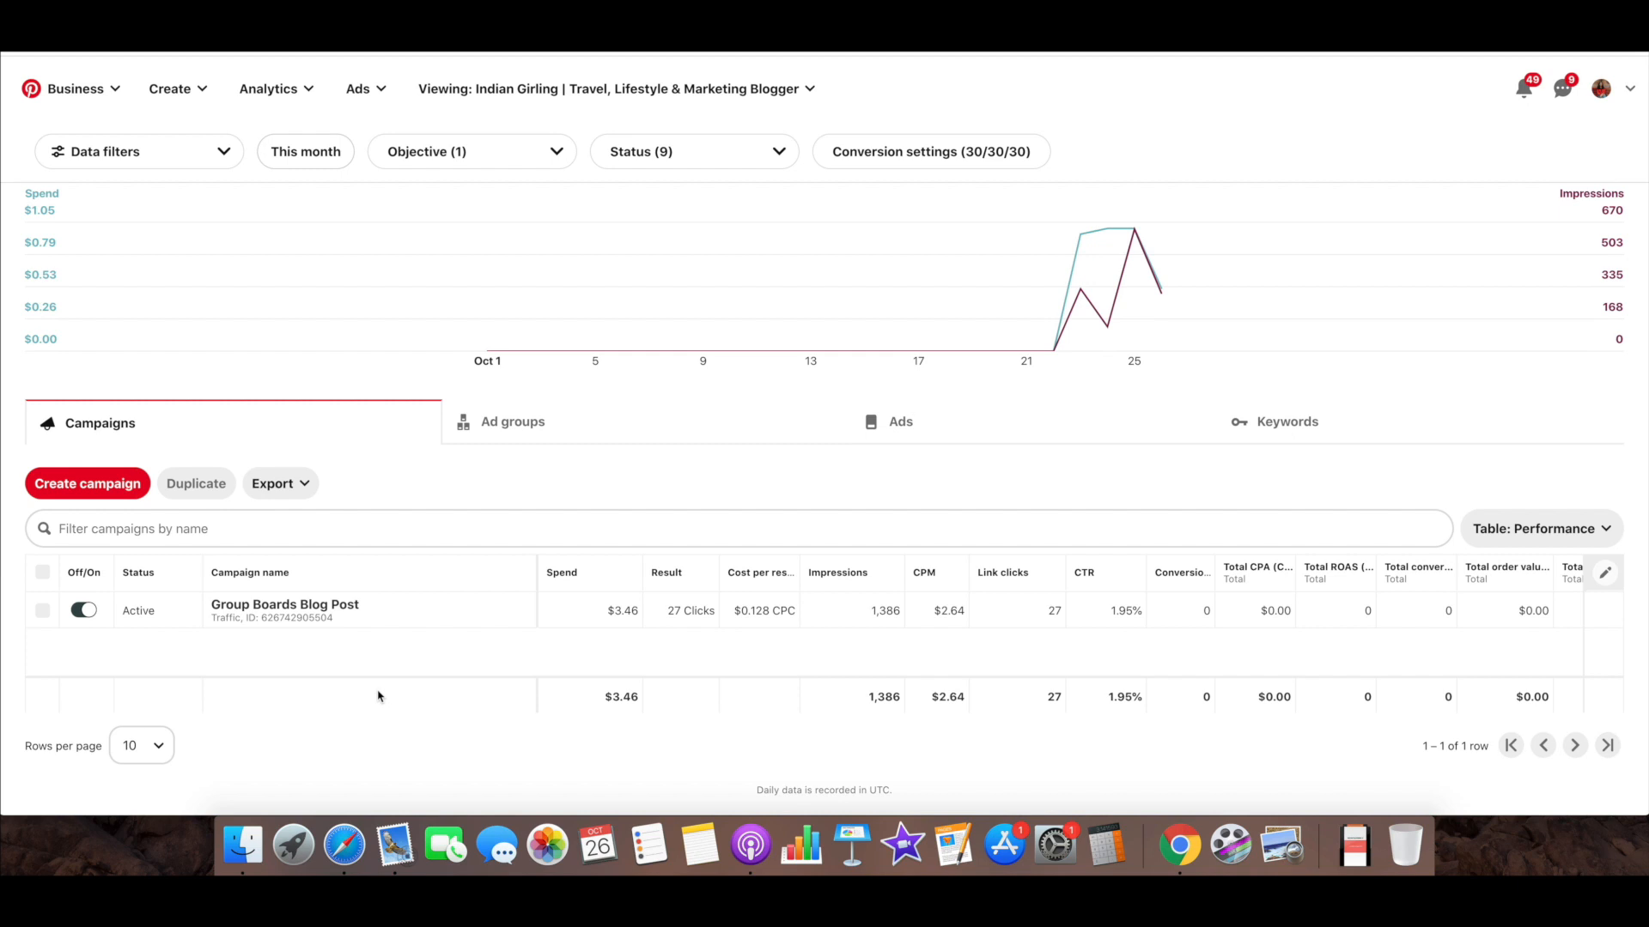
{"action": "left_click_drag", "start_coordinate": [635, 611], "coordinate": [609, 613]}
{"action": "scroll", "coordinate": [761, 638], "scroll_direction": "up", "scroll_amount": 1}
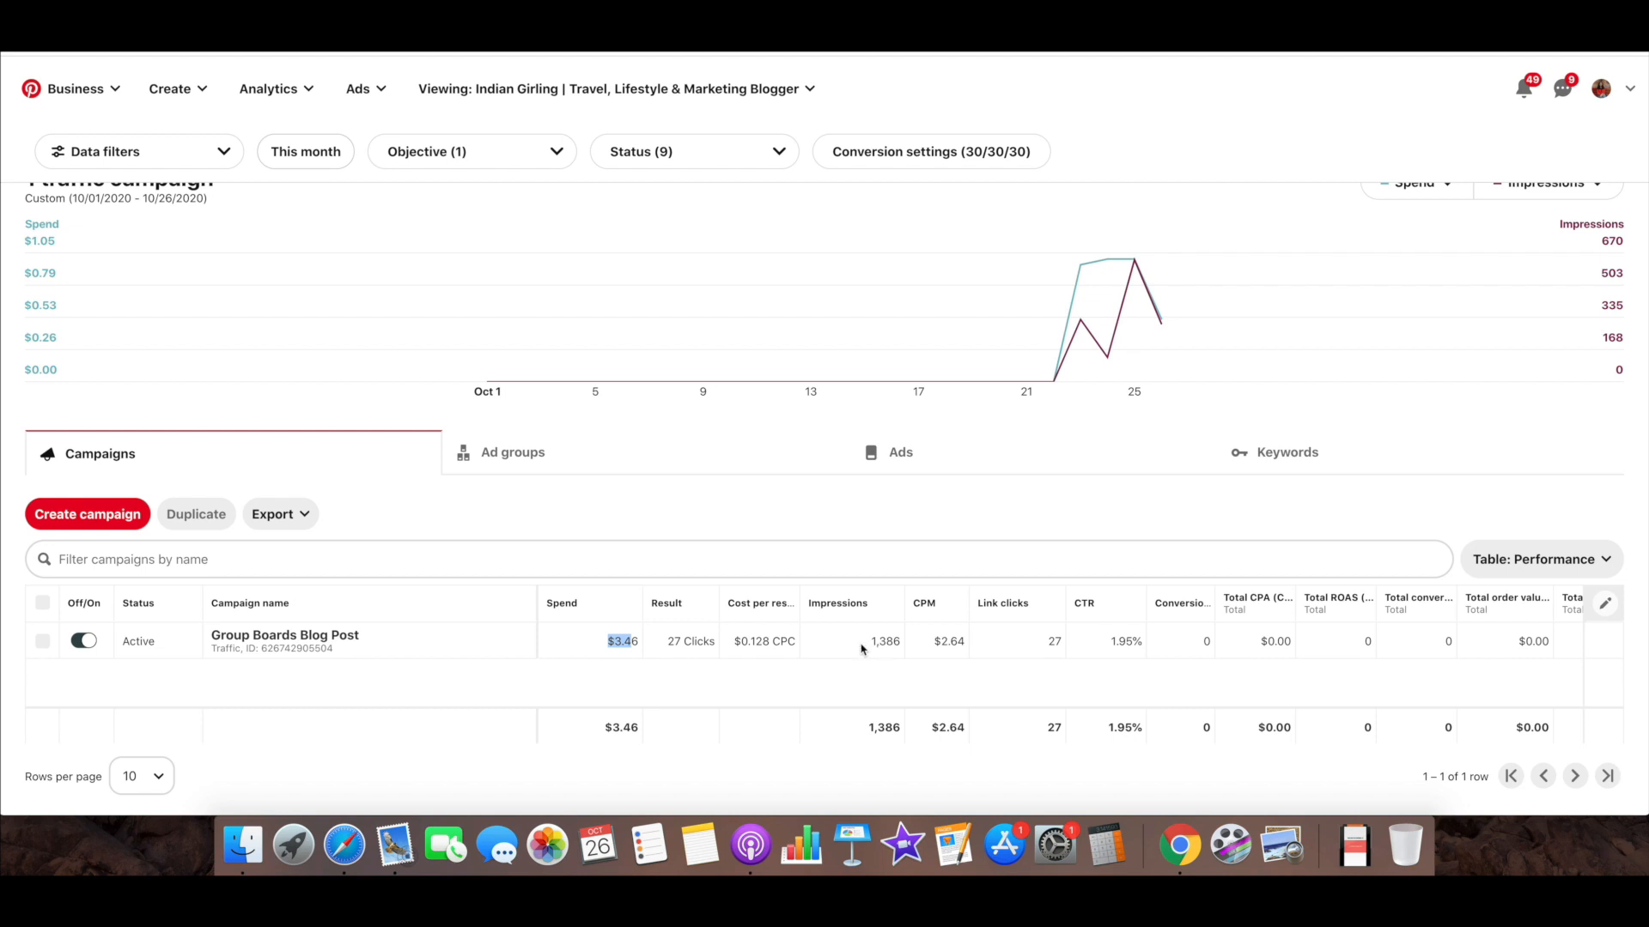
{"action": "mouse_move", "coordinate": [945, 602]}
{"action": "mouse_move", "coordinate": [1029, 624]}
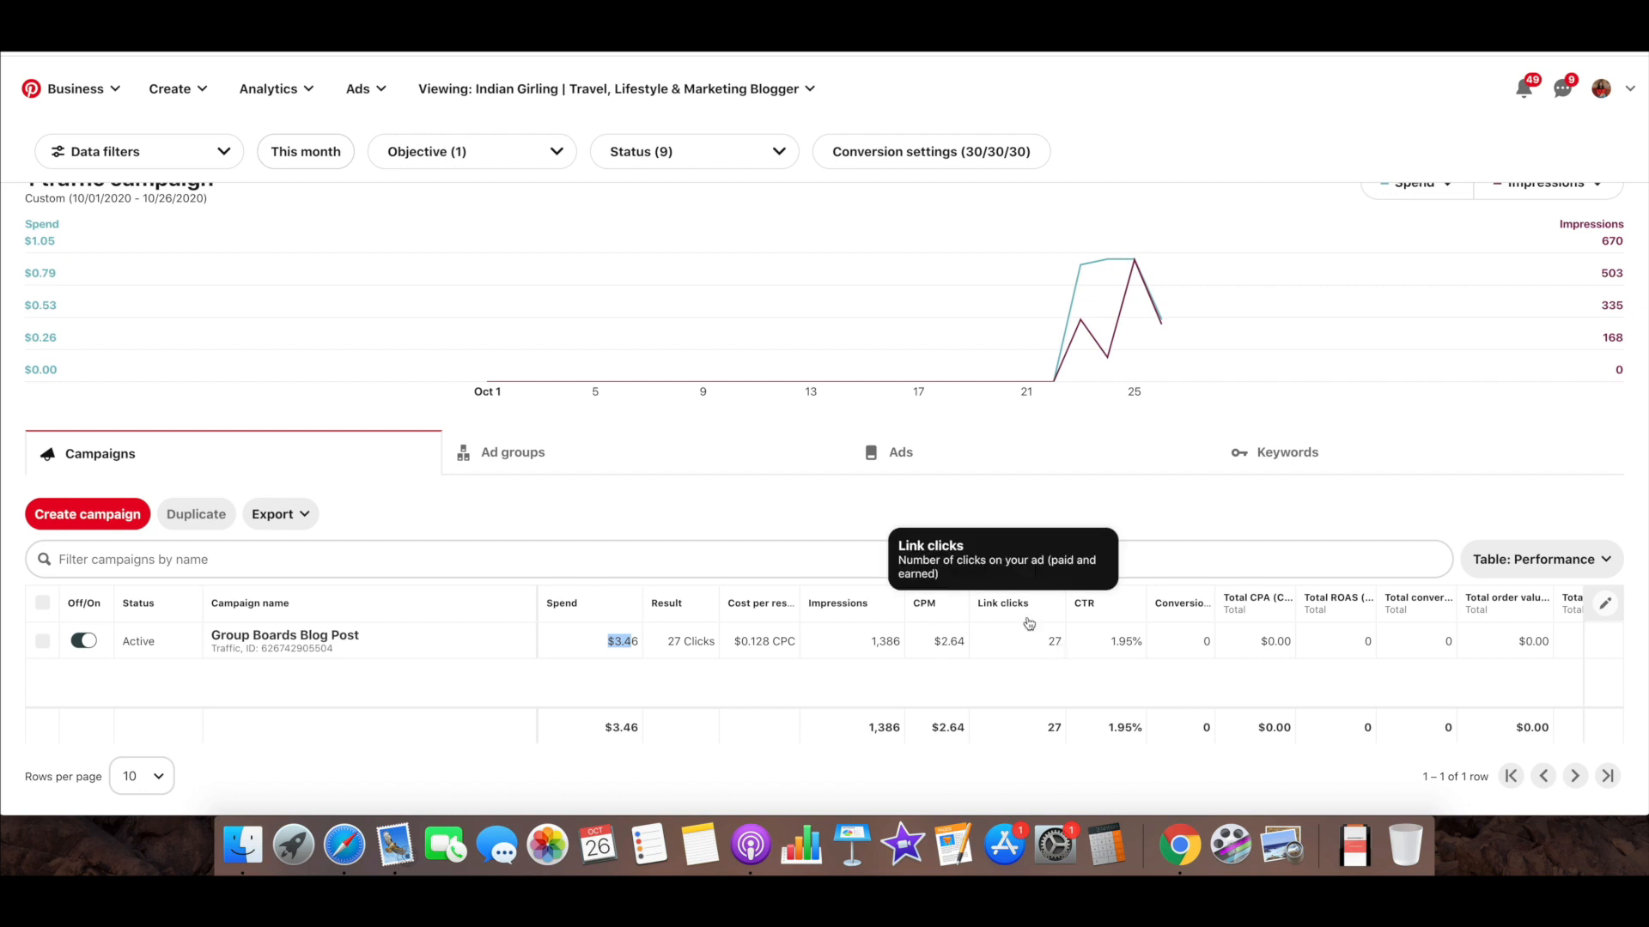
{"action": "mouse_move", "coordinate": [1089, 611]}
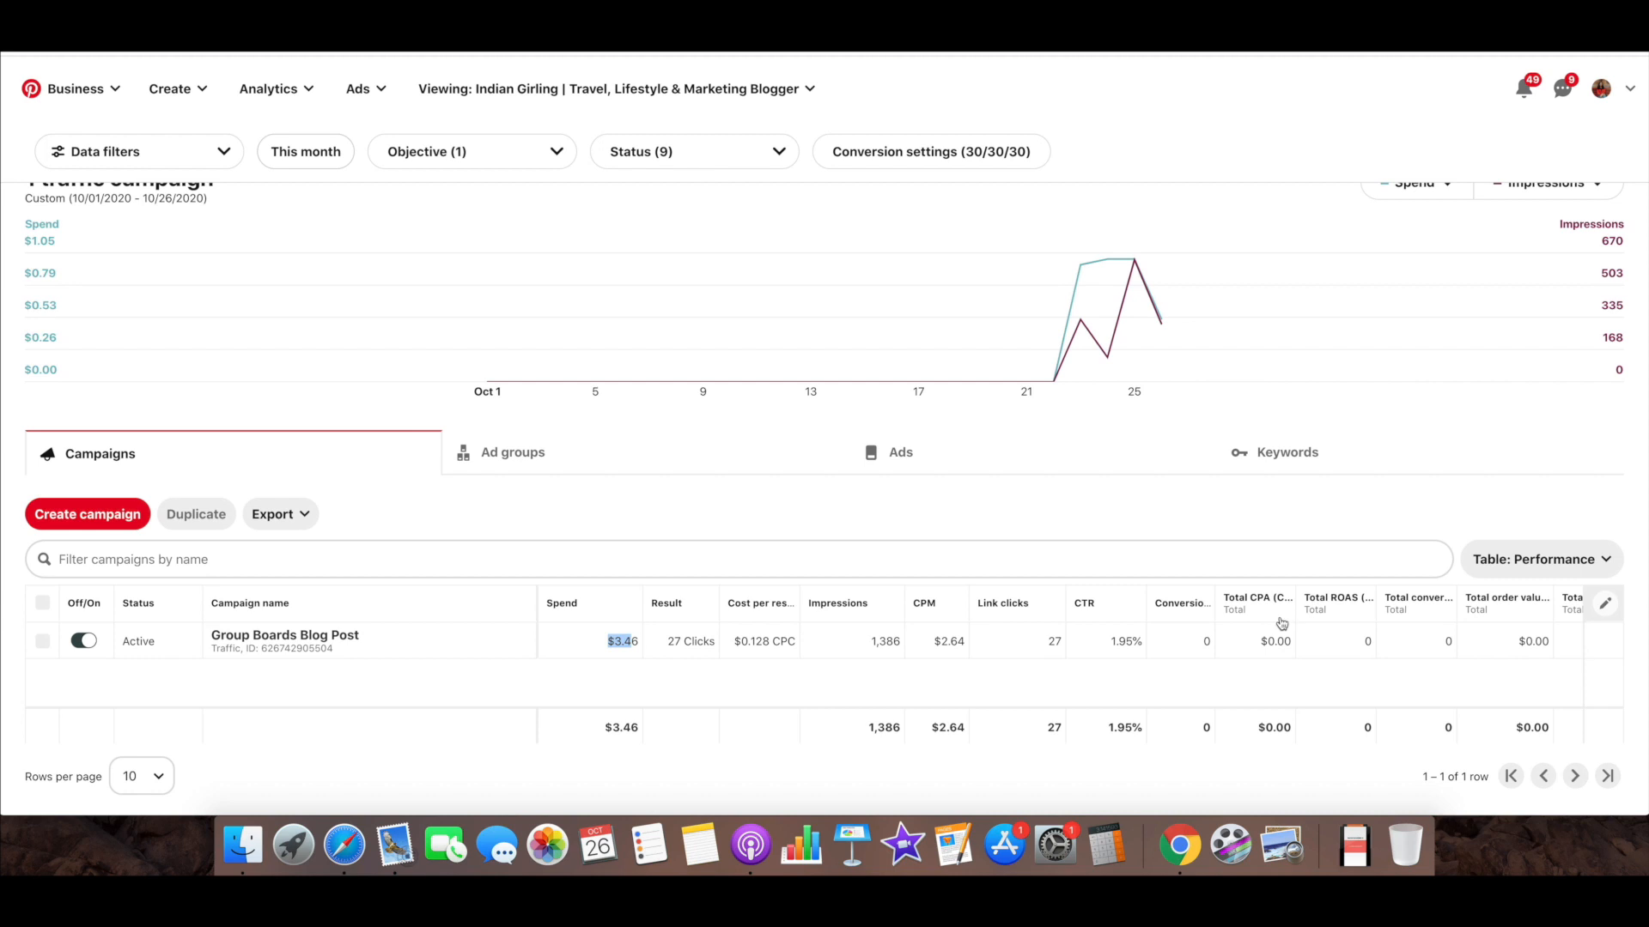
Examine the performance figures of the campaign's ad group and of its individual ad
{"action": "left_click", "coordinate": [600, 465]}
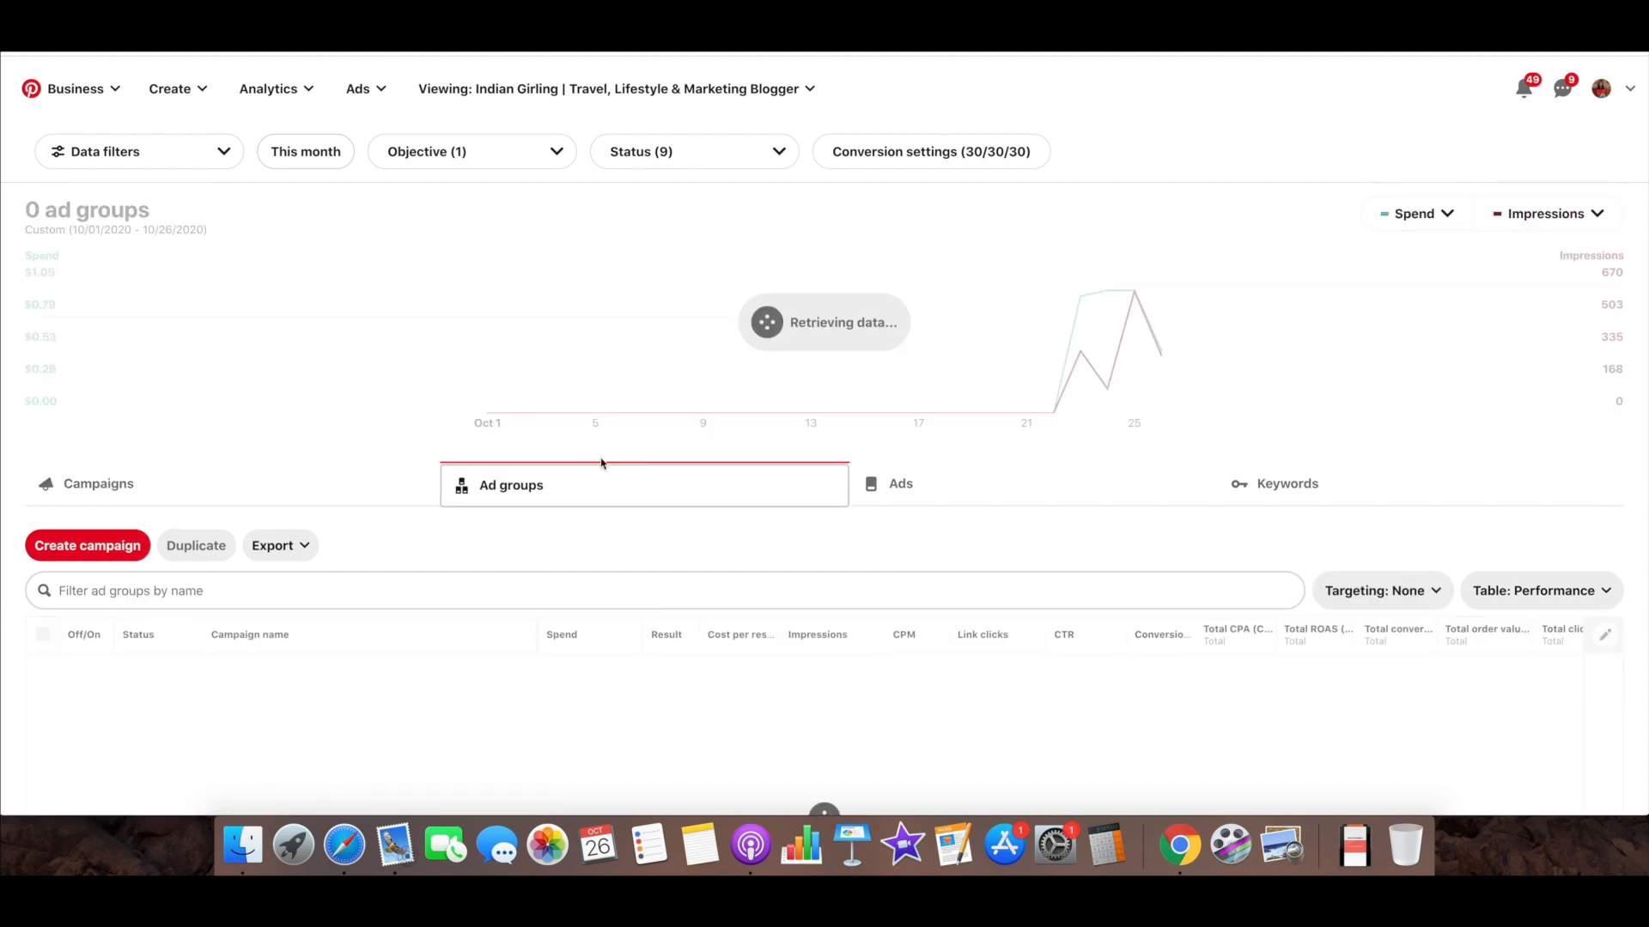
{"action": "scroll", "coordinate": [640, 559], "scroll_direction": "down", "scroll_amount": 2}
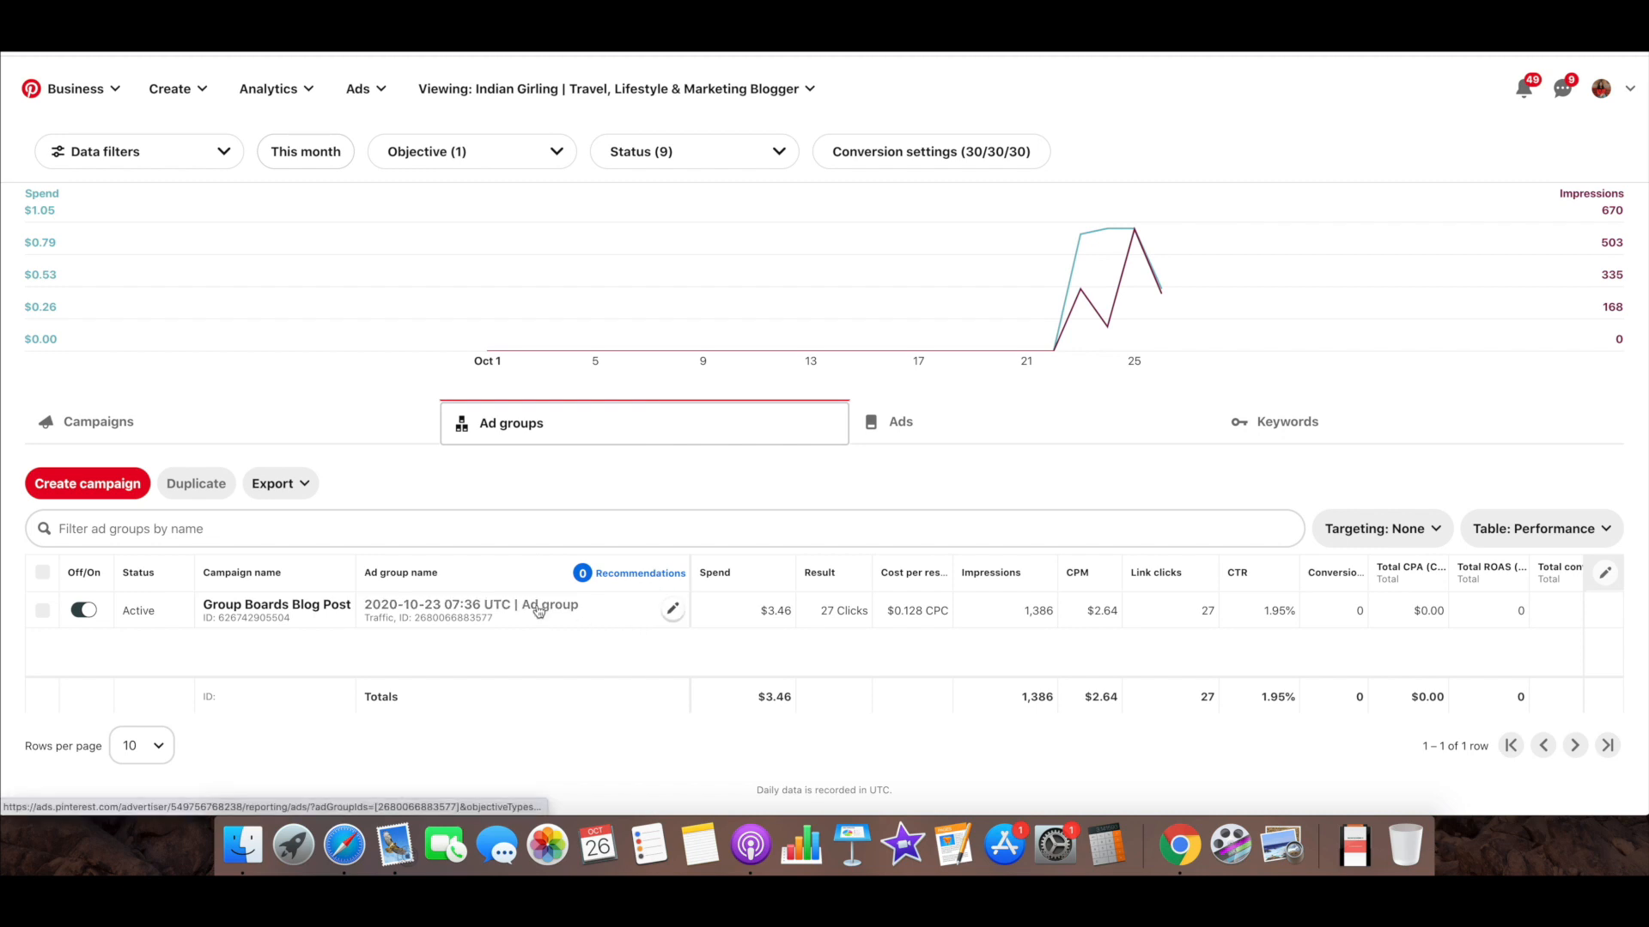
{"action": "left_click", "coordinate": [991, 437]}
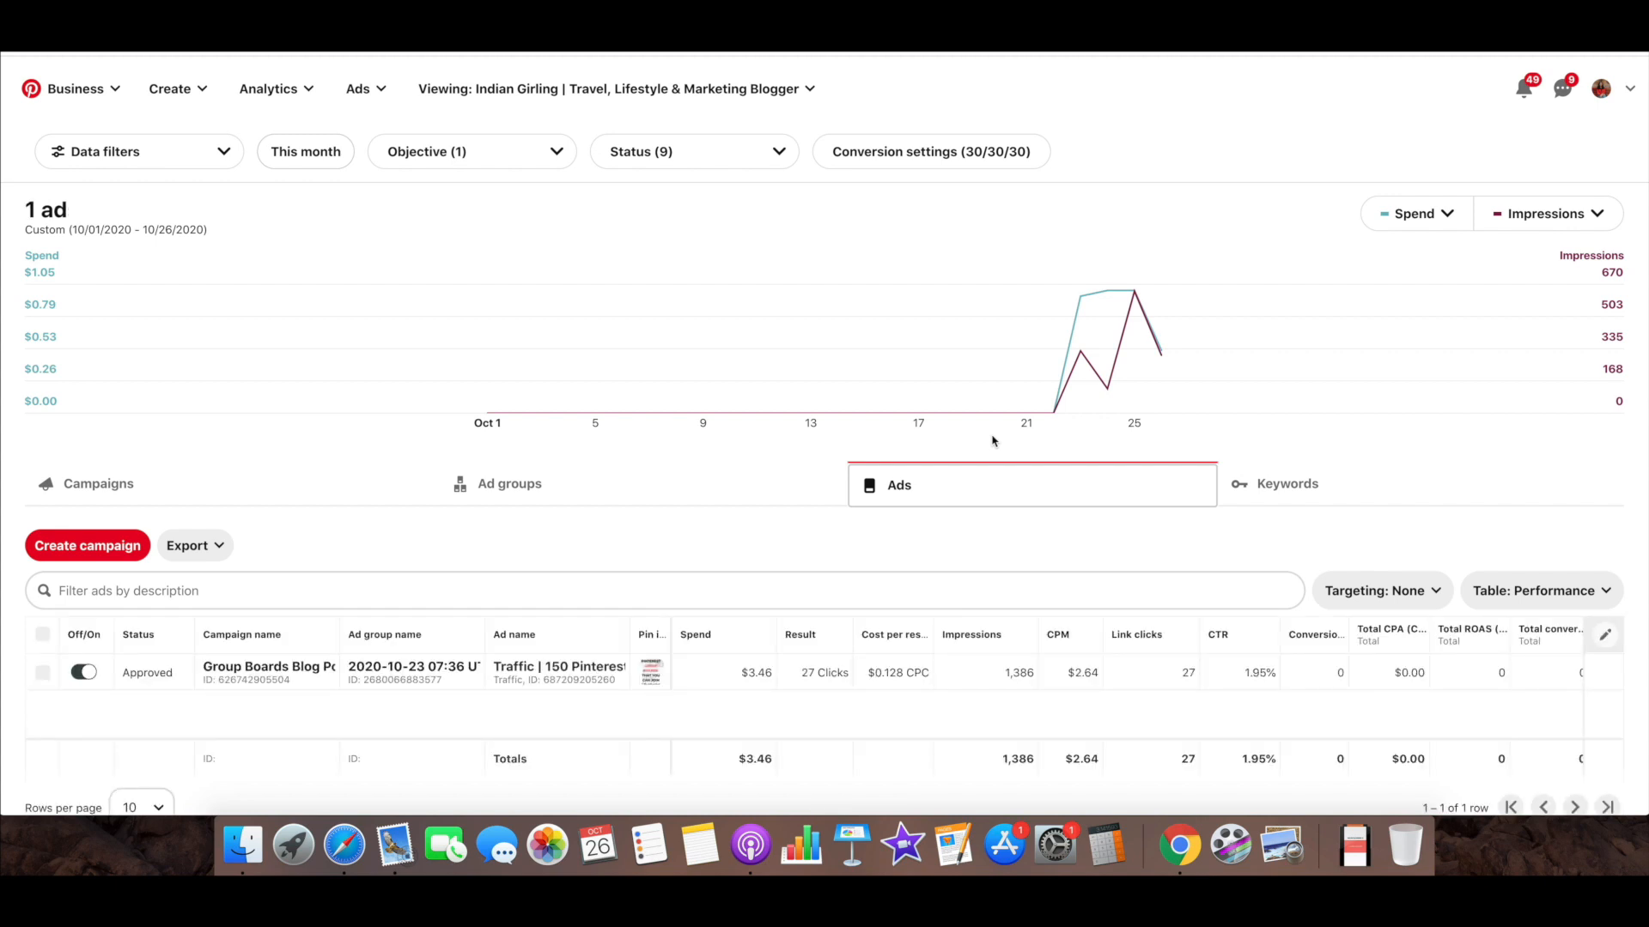
{"action": "scroll", "coordinate": [1005, 578], "scroll_direction": "down", "scroll_amount": 2}
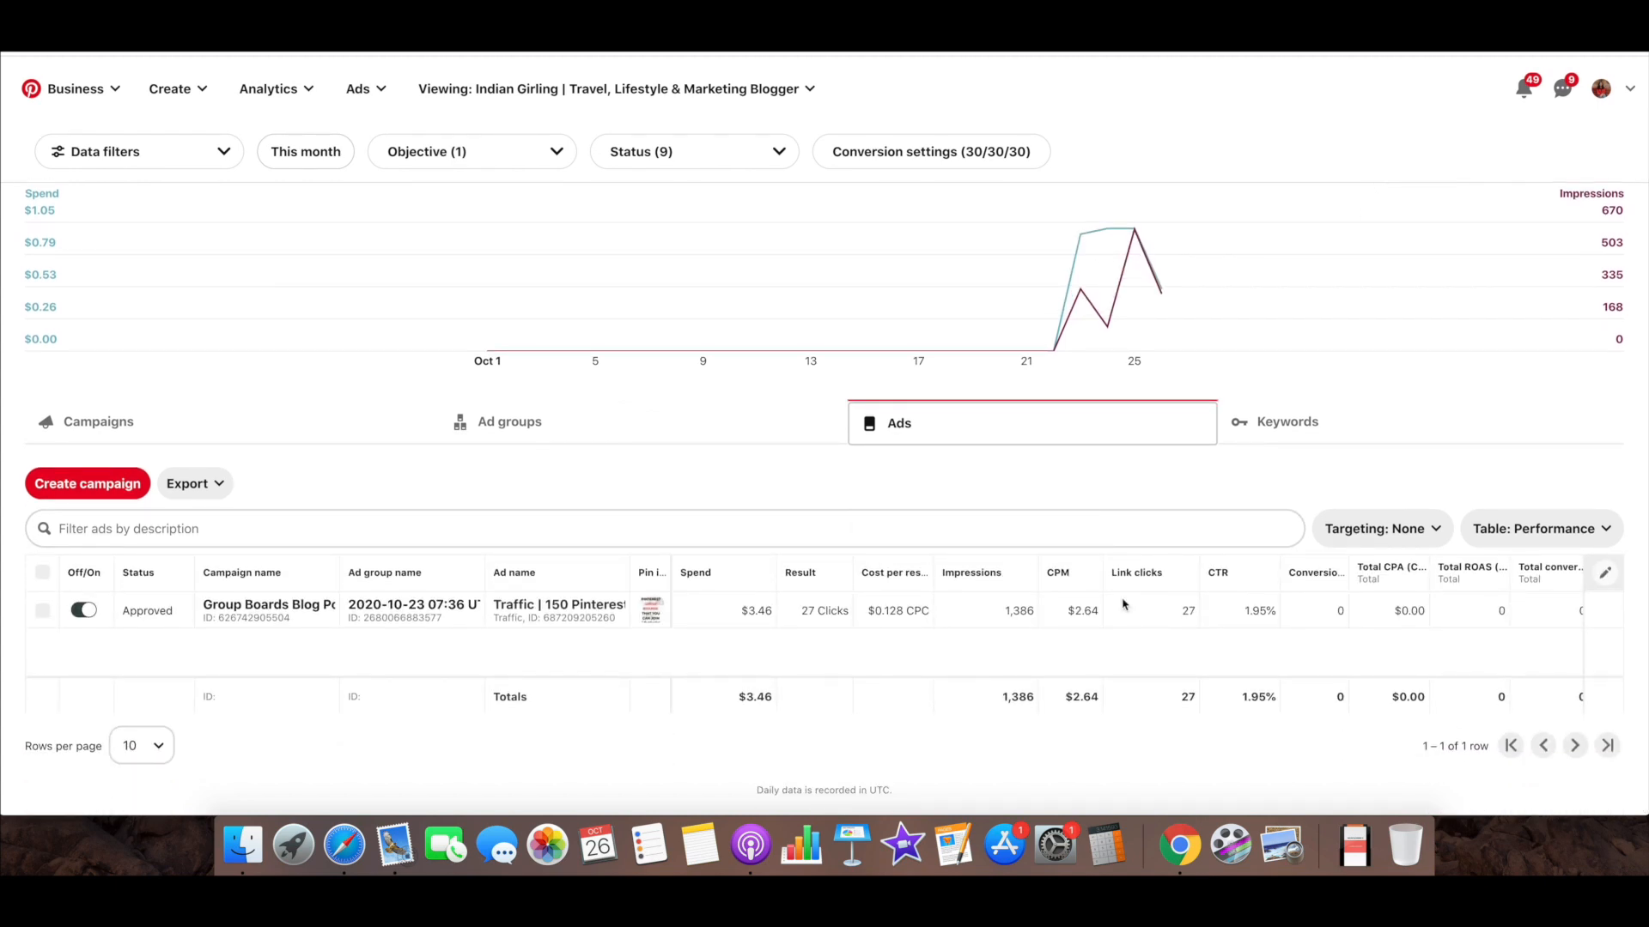
{"action": "scroll", "coordinate": [1122, 603], "scroll_direction": "right", "scroll_amount": 3}
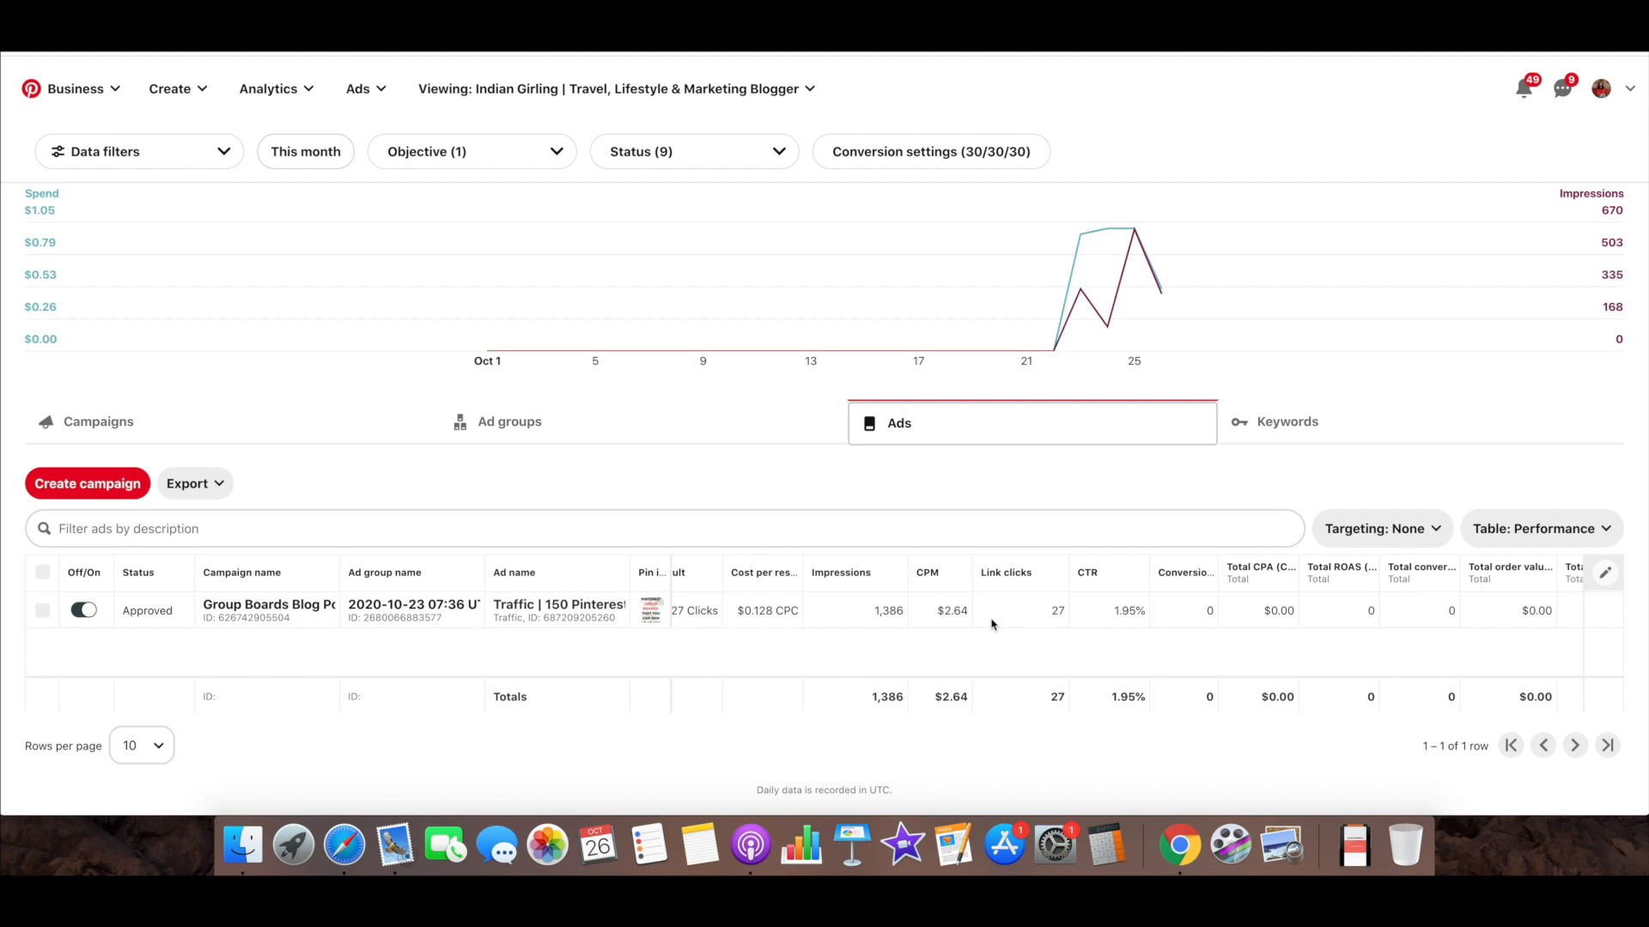
Open the keyword report and review the targeted keywords with their match types and spend
{"action": "left_click", "coordinate": [1292, 440]}
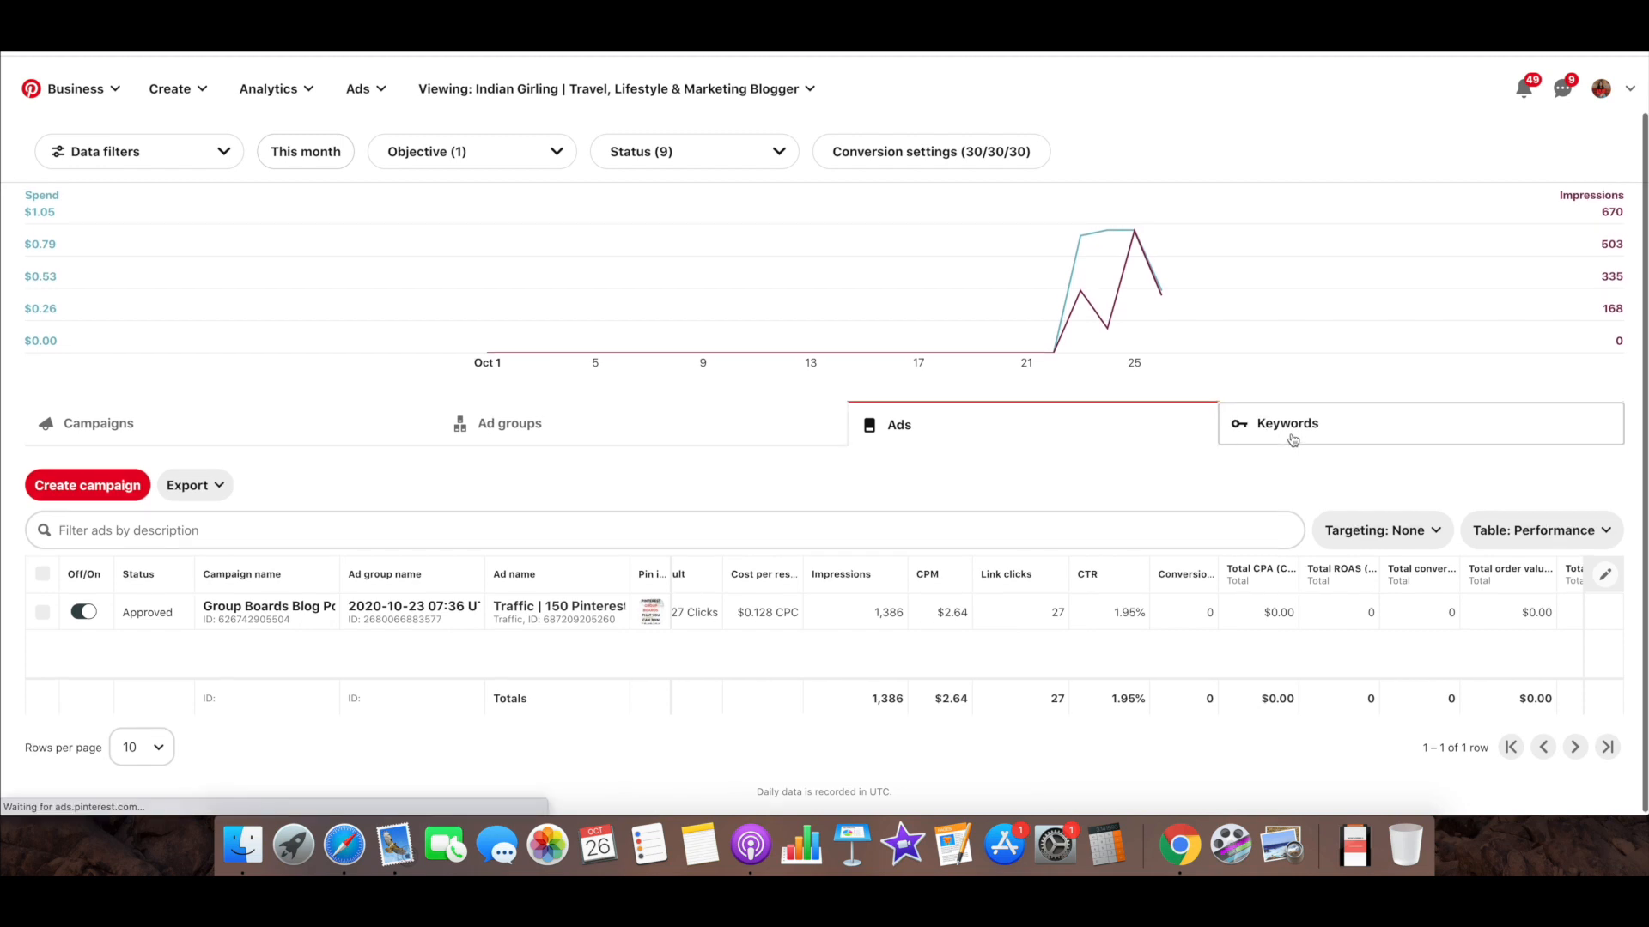
{"action": "scroll", "coordinate": [1247, 564], "scroll_direction": "down", "scroll_amount": 2}
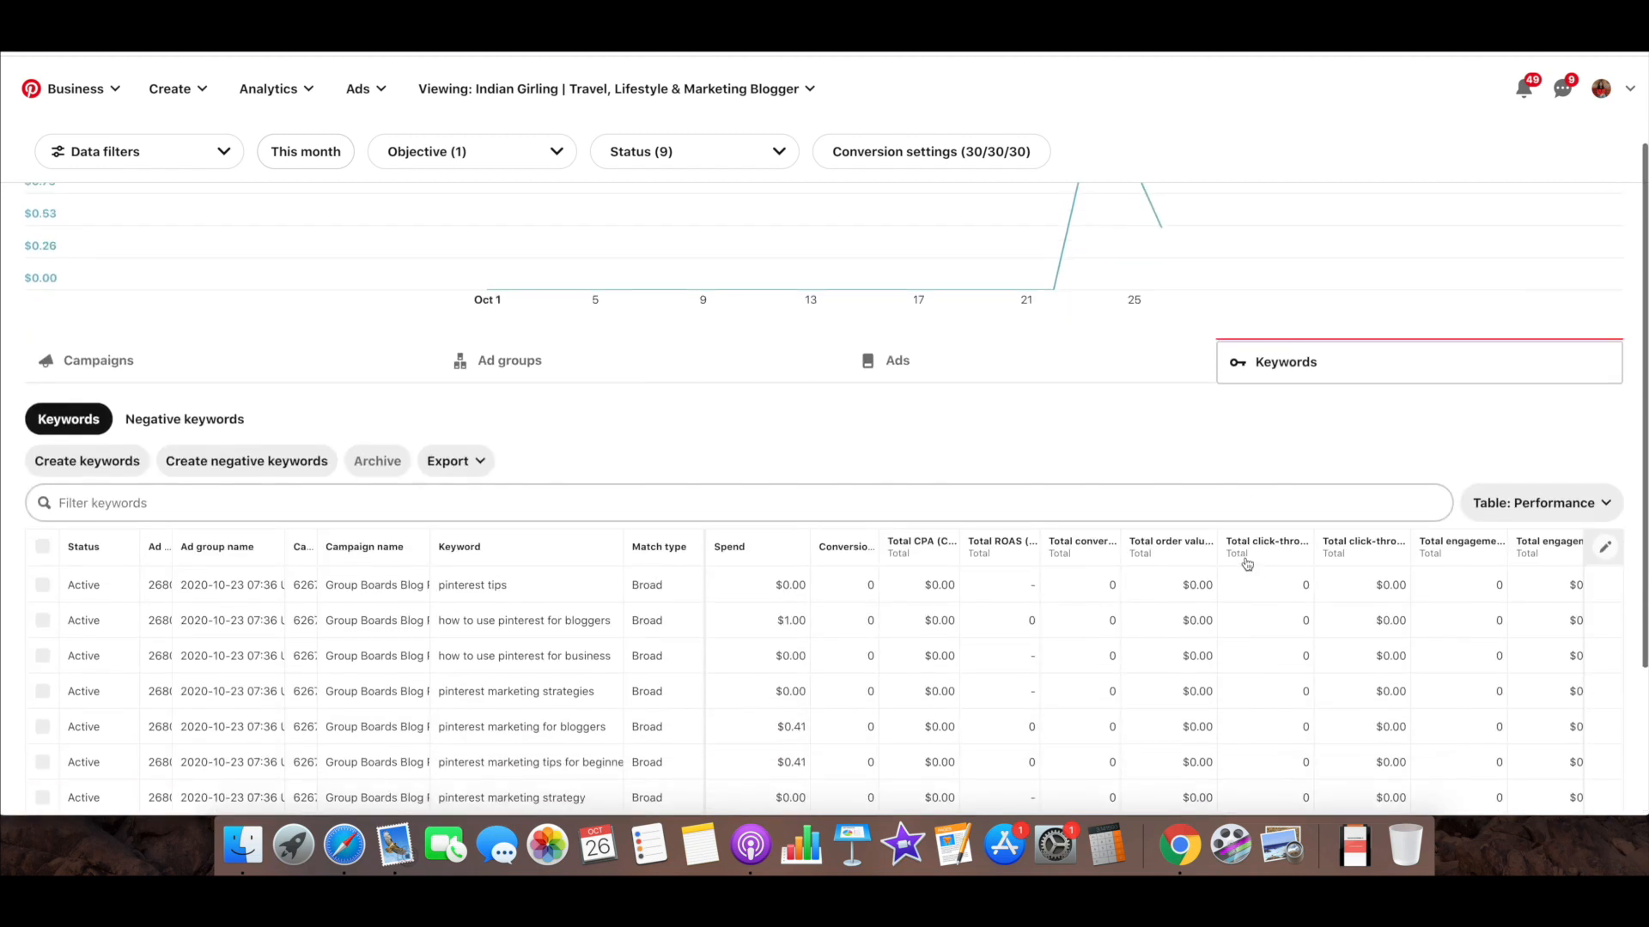
{"action": "scroll", "coordinate": [1247, 564], "scroll_direction": "down", "scroll_amount": 3}
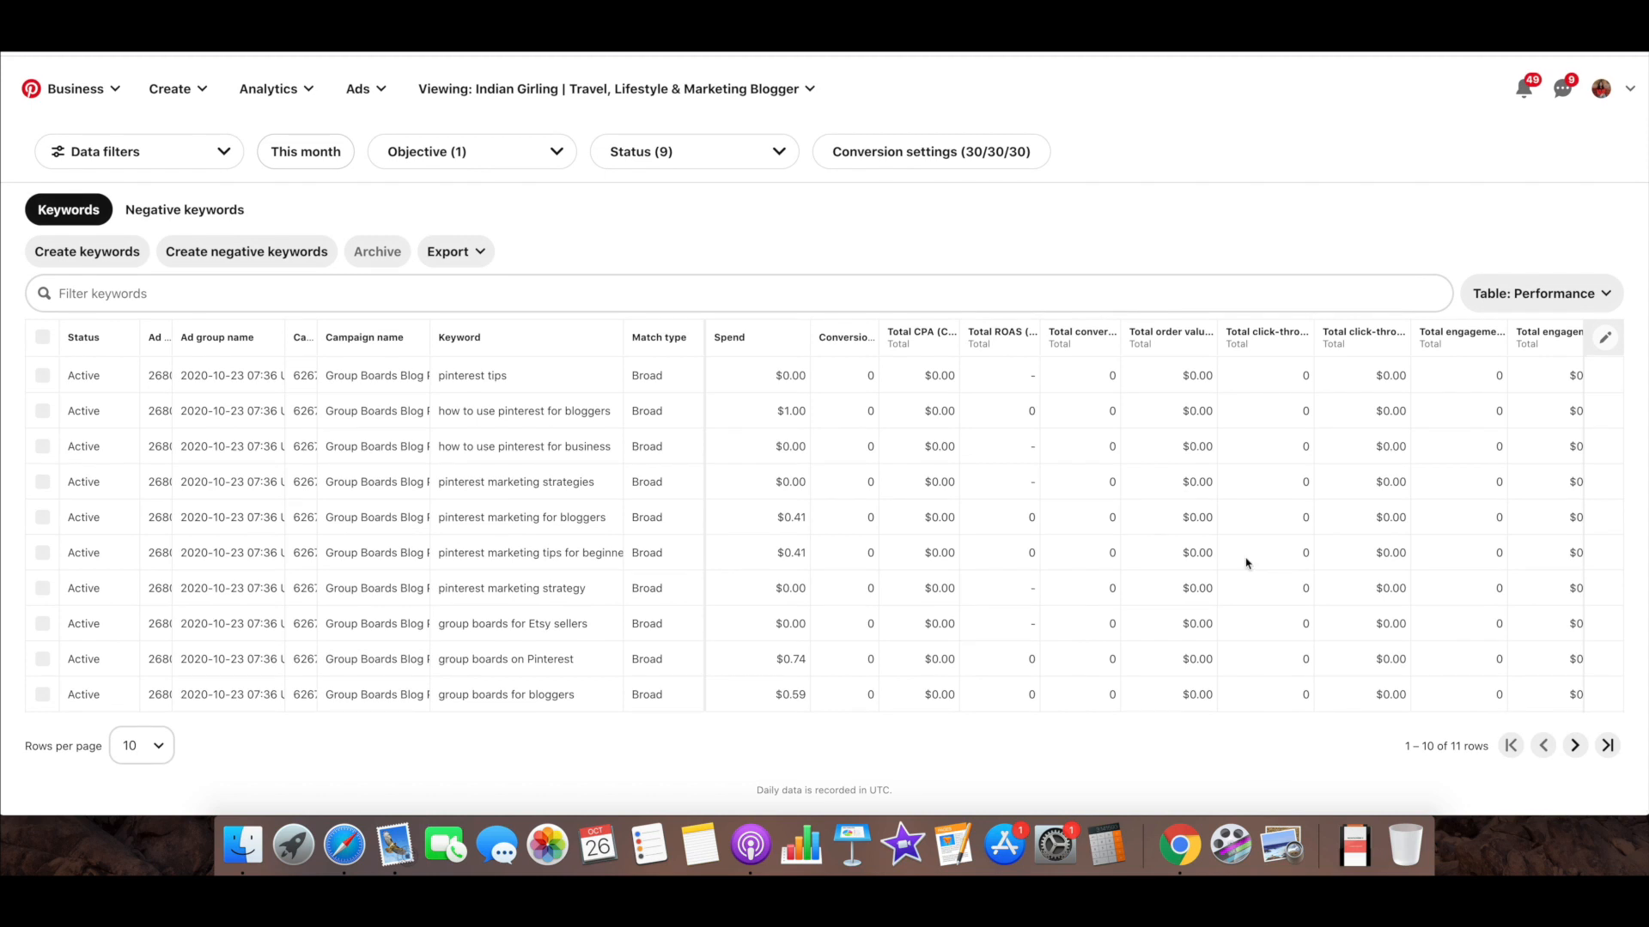
{"action": "scroll", "coordinate": [1068, 539], "scroll_direction": "up", "scroll_amount": 2}
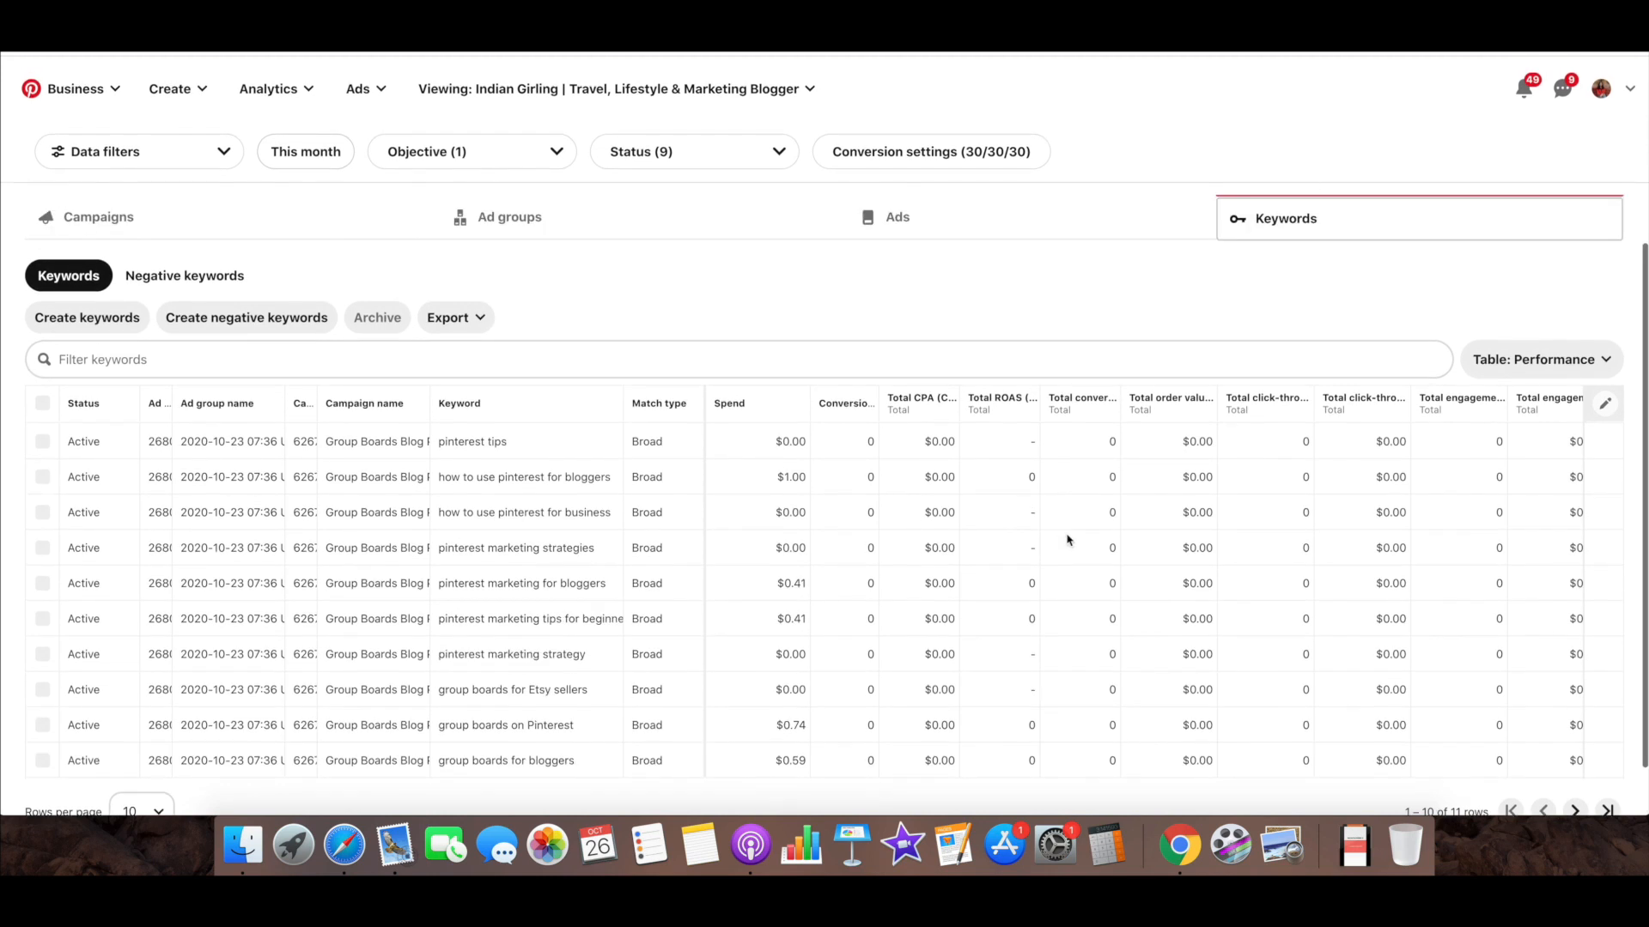
{"action": "scroll", "coordinate": [1067, 539], "scroll_direction": "up", "scroll_amount": 3}
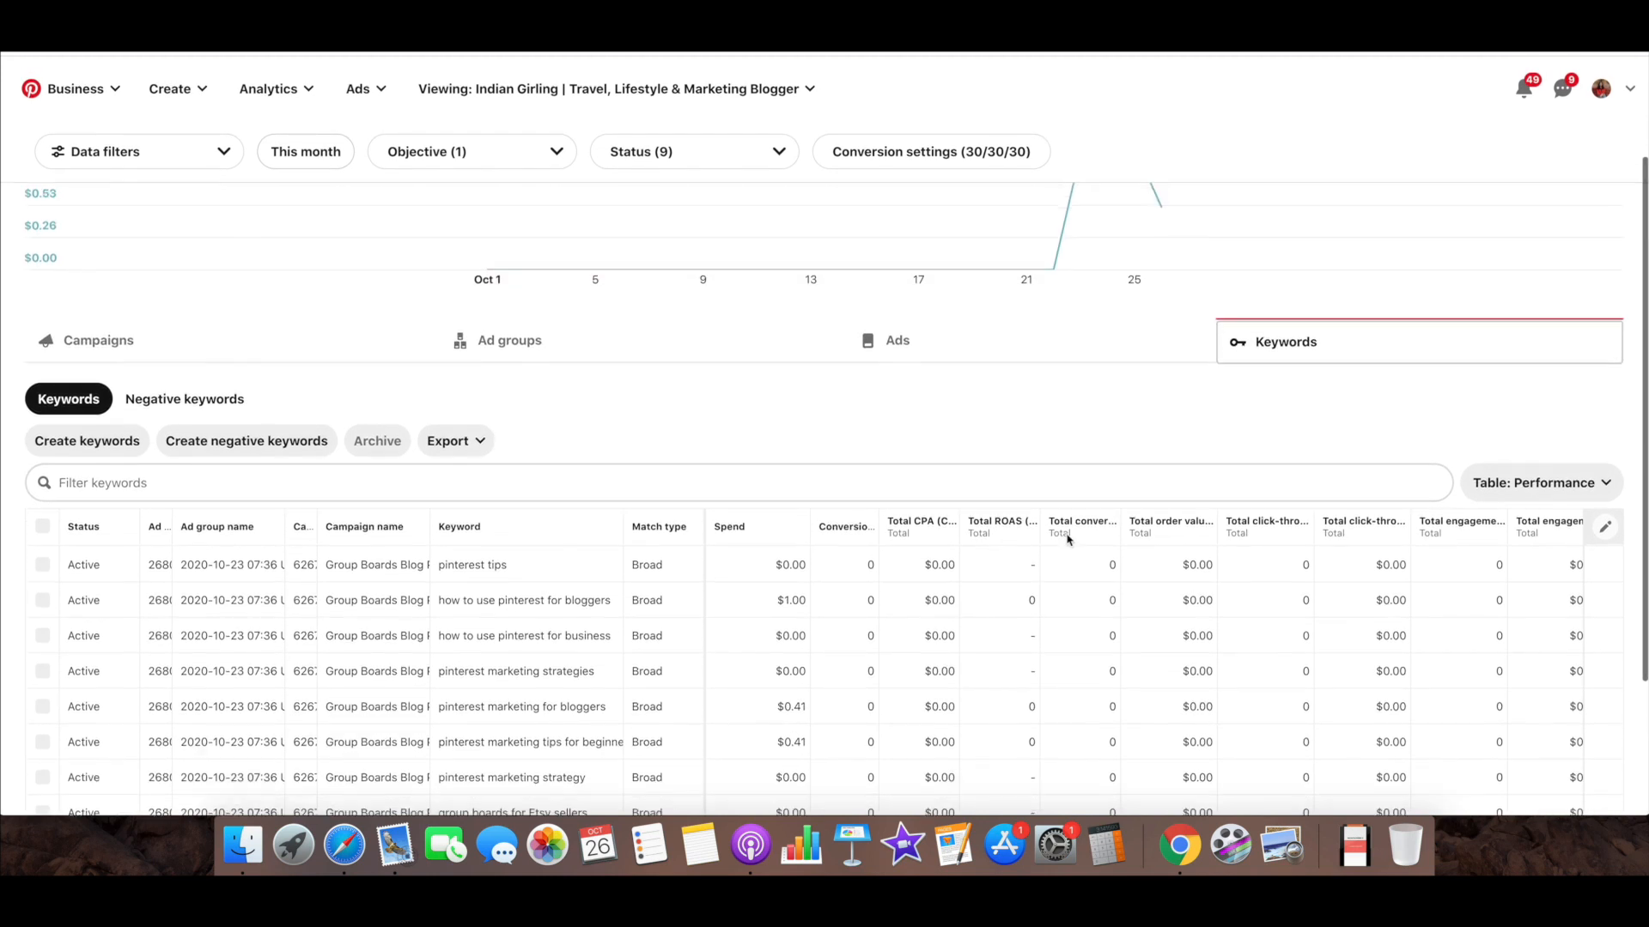
{"action": "scroll", "coordinate": [1068, 540], "scroll_direction": "up", "scroll_amount": 1}
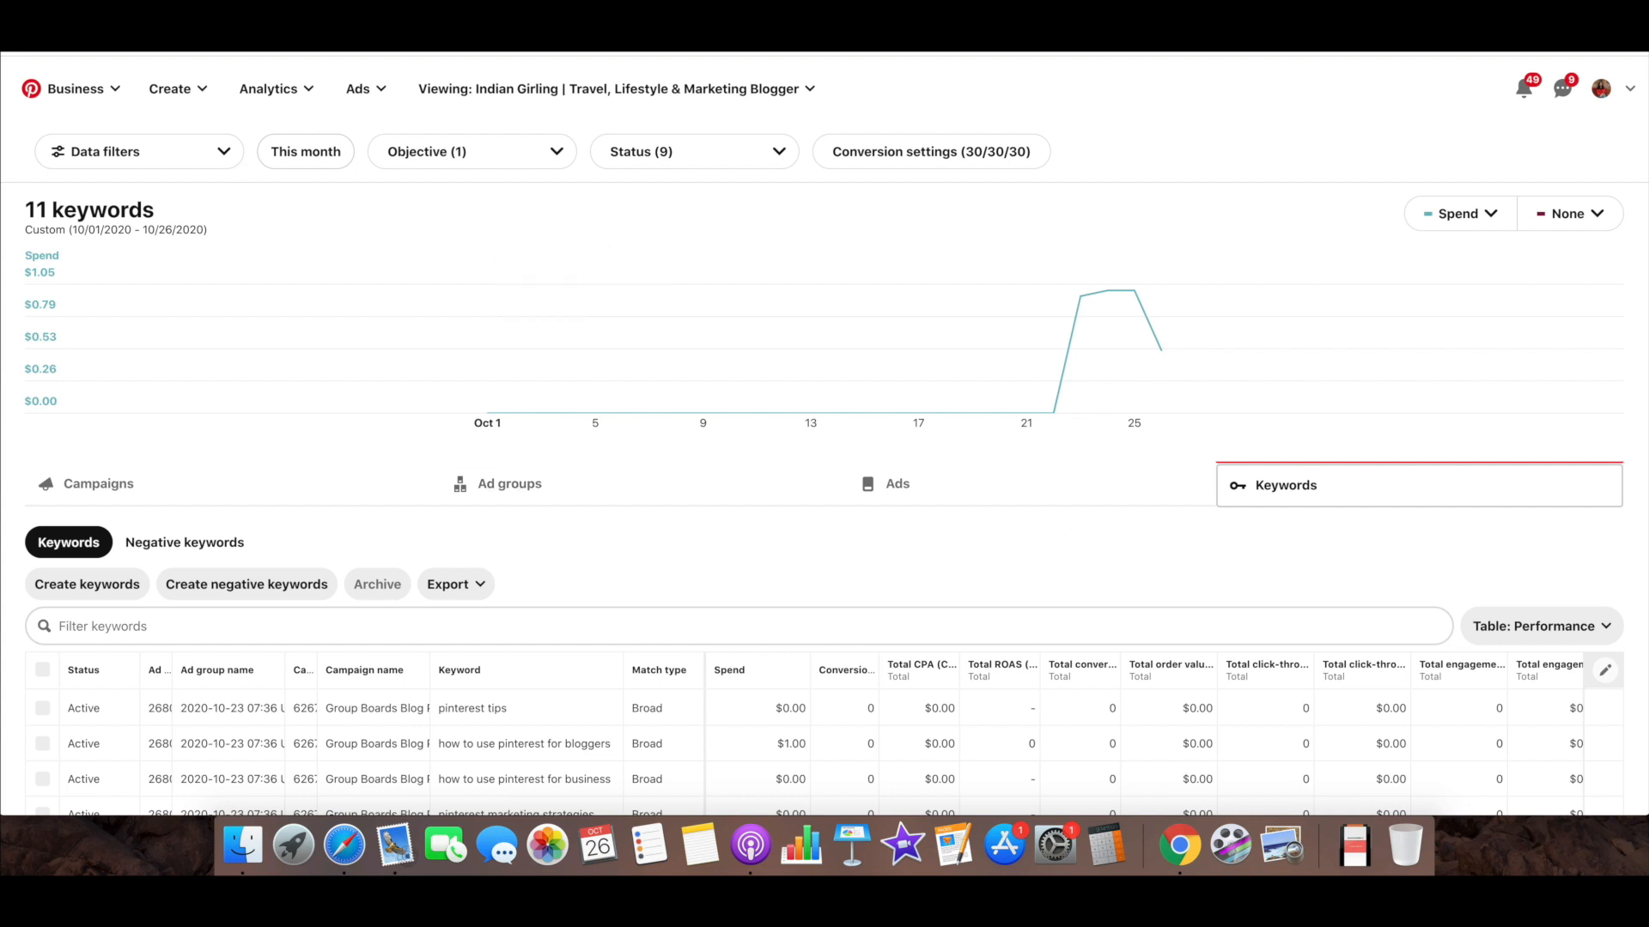
Open the ad account's Conversions page and examine the Pinterest tag entry in the tag manager
{"action": "left_click", "coordinate": [361, 98]}
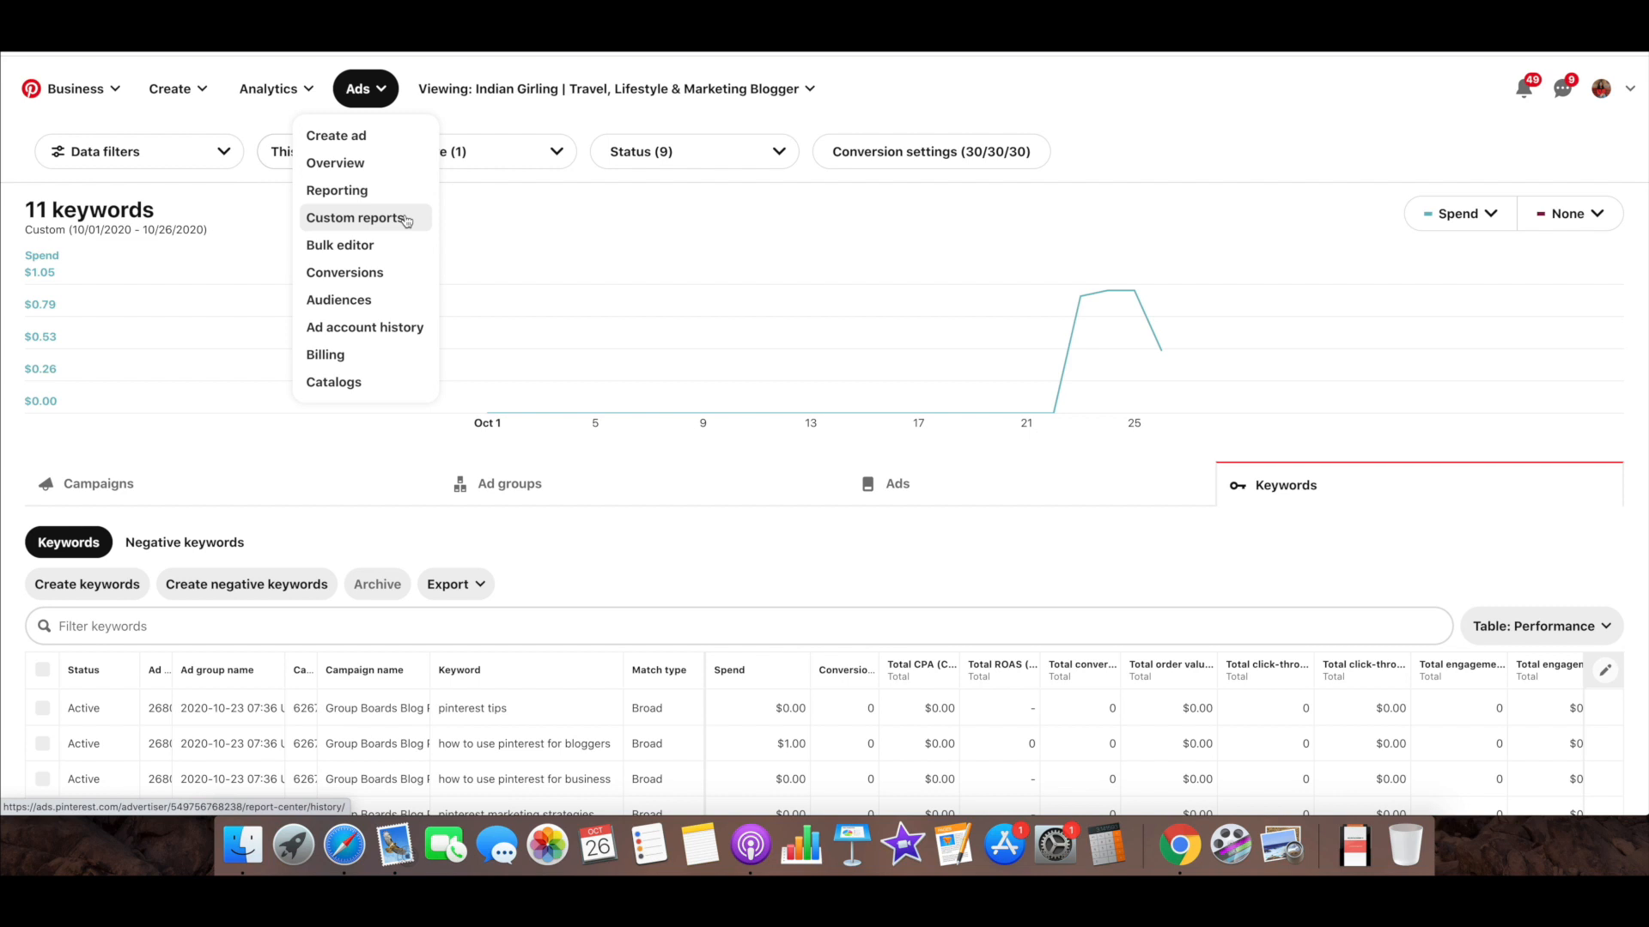
{"action": "left_click", "coordinate": [398, 274]}
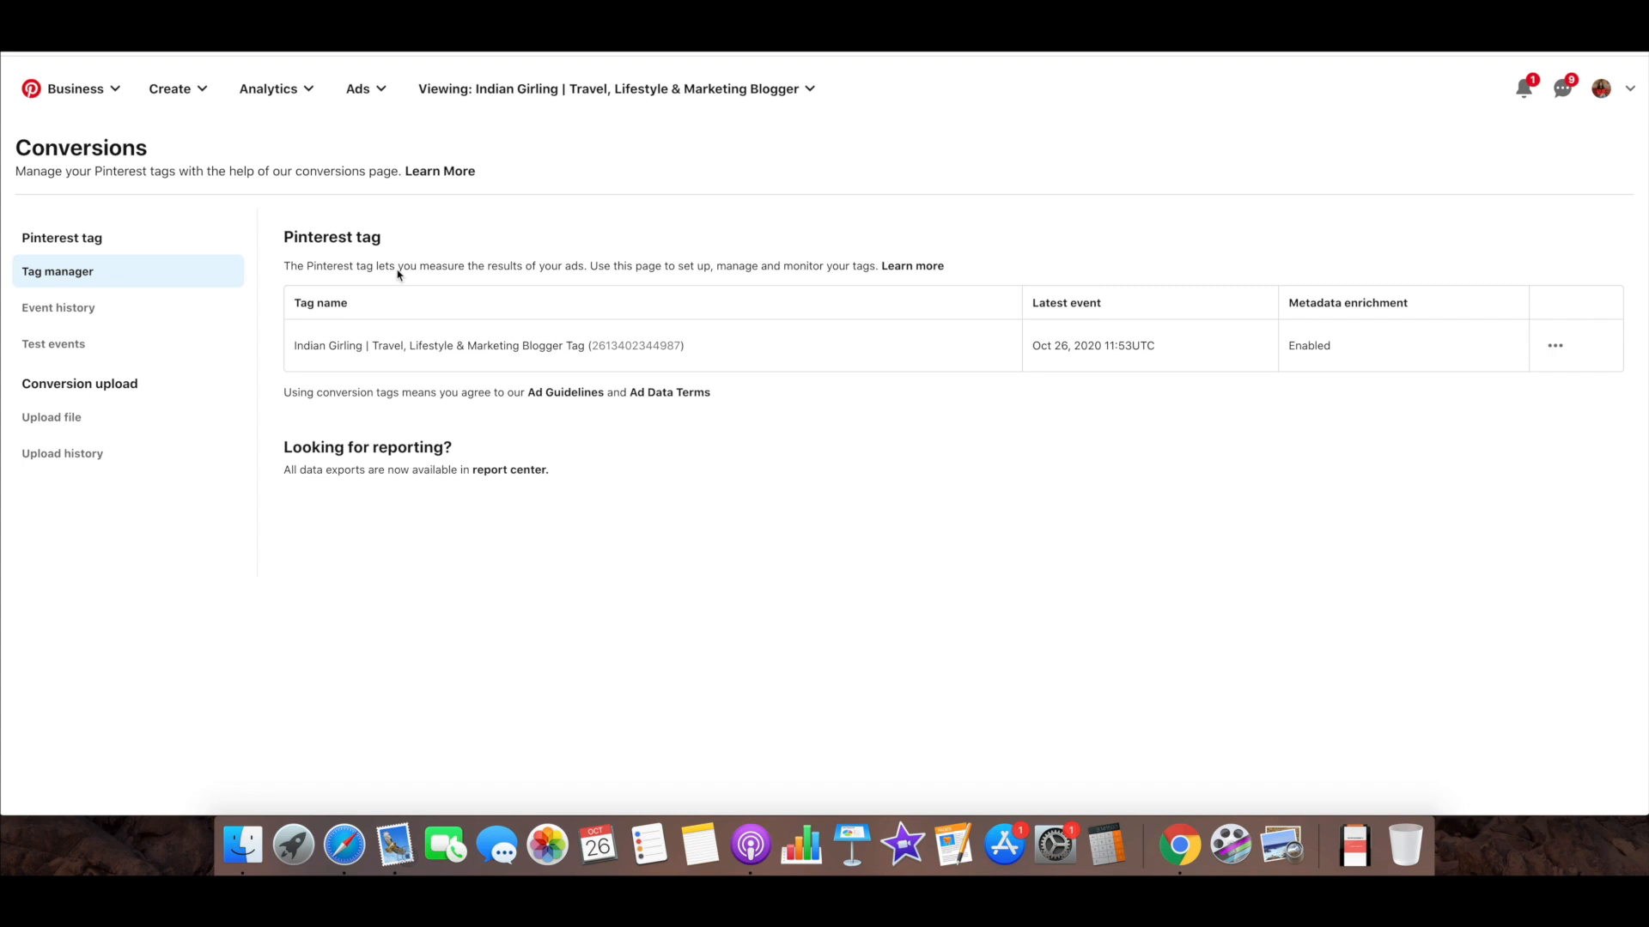
{"action": "left_click_drag", "start_coordinate": [387, 238], "coordinate": [284, 240]}
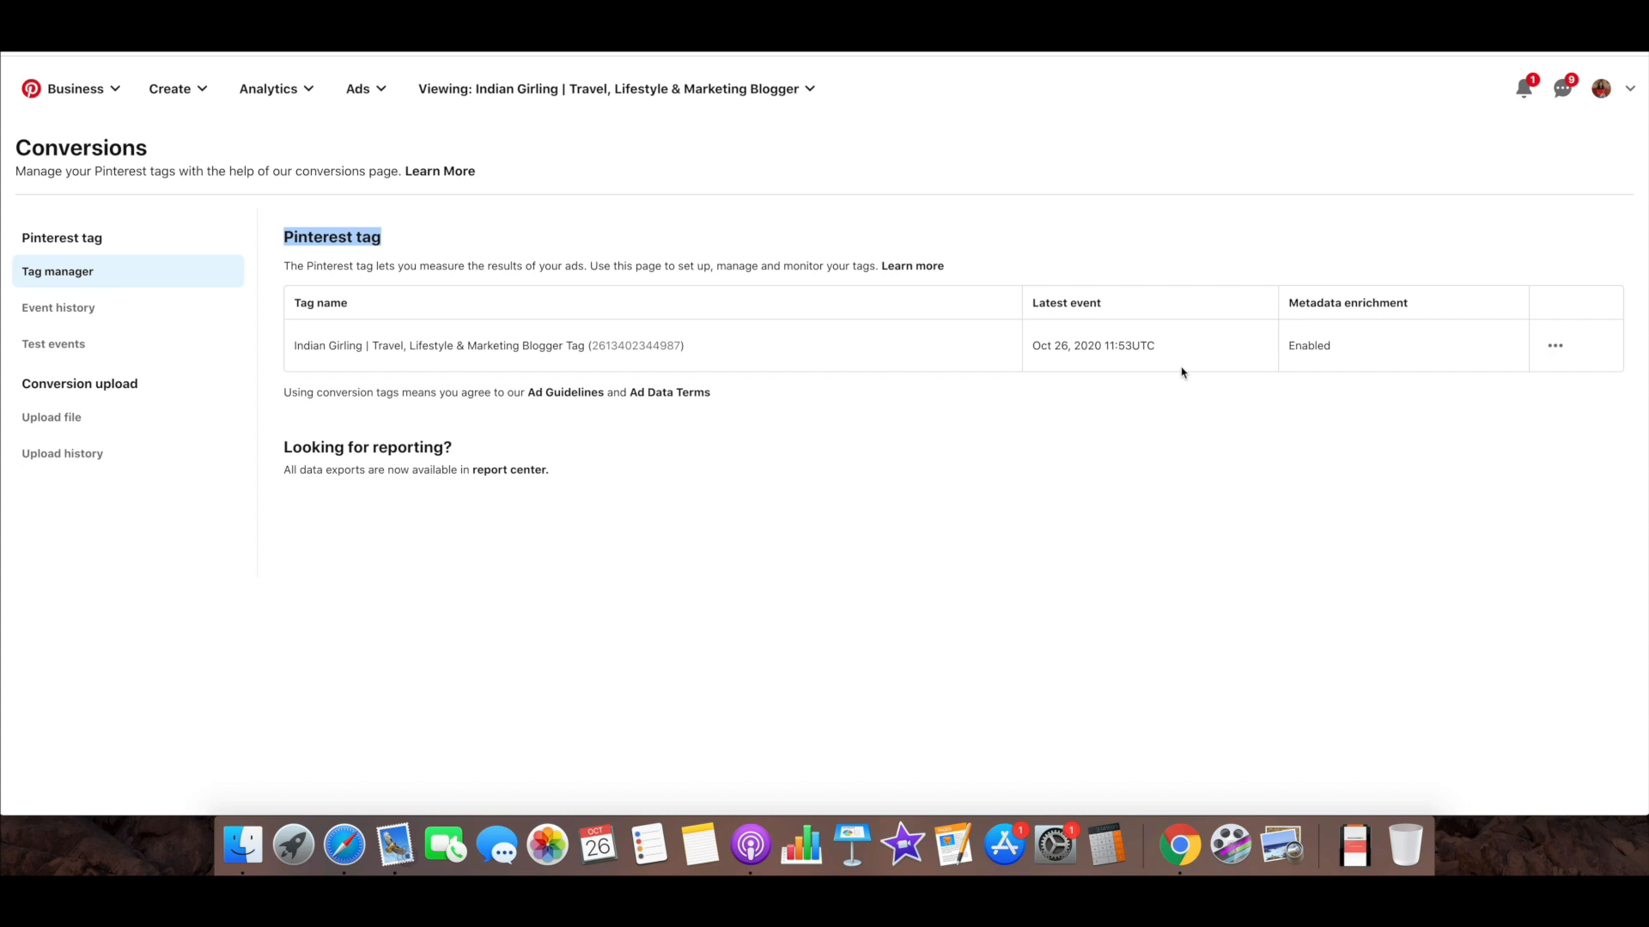
{"action": "left_click_drag", "start_coordinate": [187, 157], "coordinate": [15, 152]}
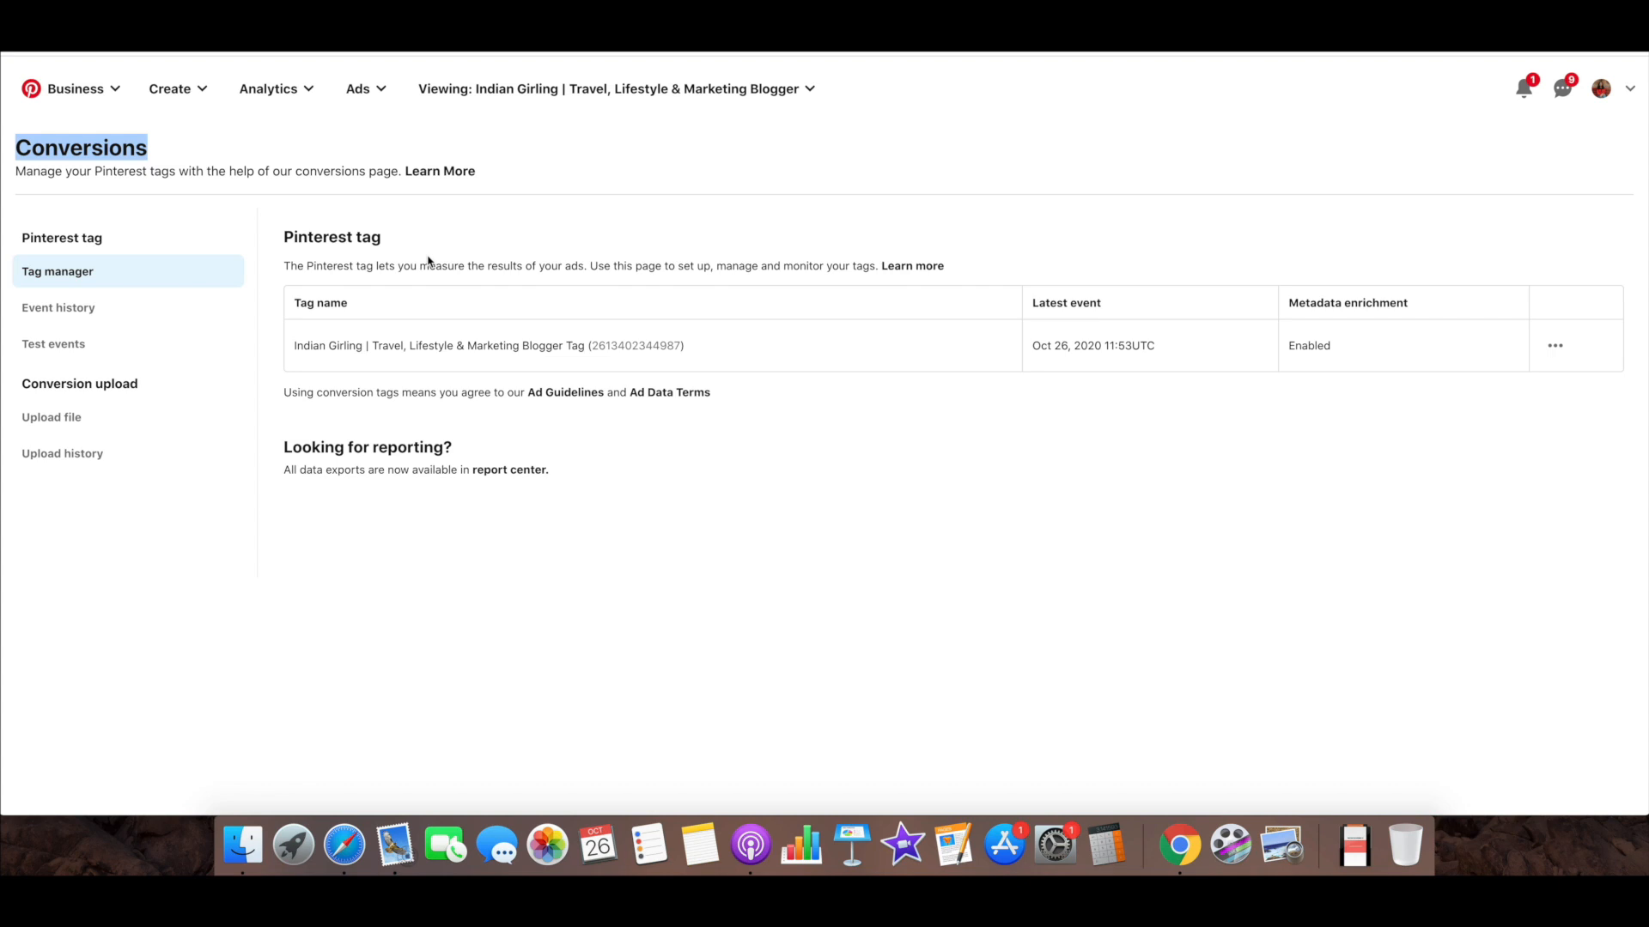
{"action": "left_click_drag", "start_coordinate": [380, 233], "coordinate": [265, 243]}
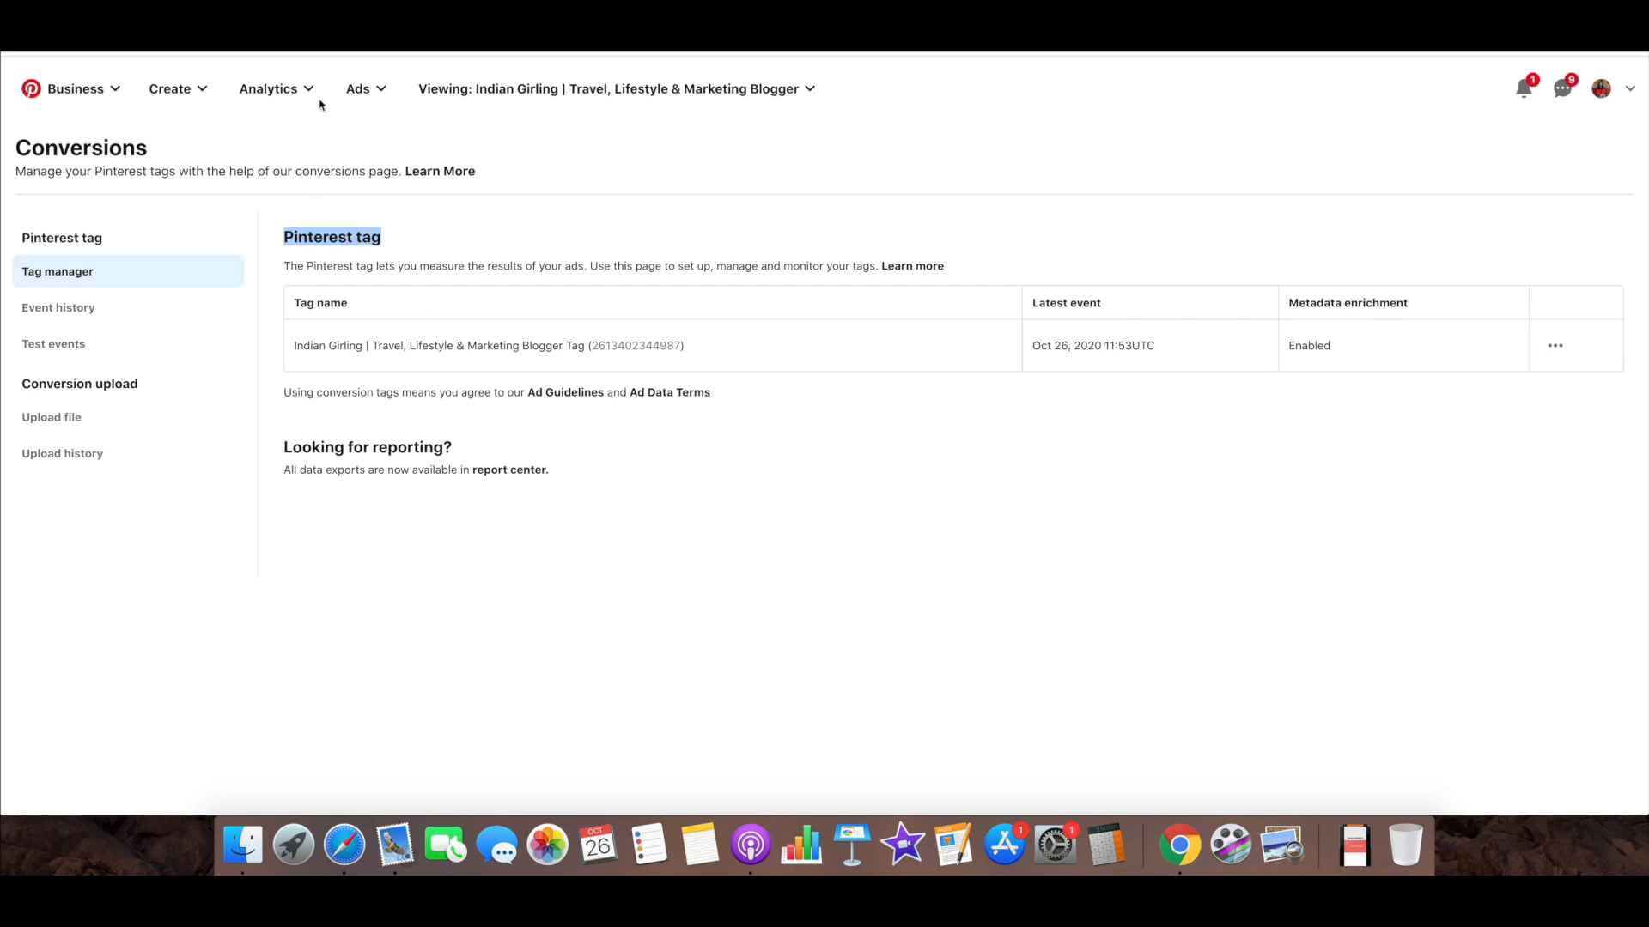
Open the Audiences page, review the Website Visitors audience and the targeting options for a new audience, and close the dialog without creating one
{"action": "left_click", "coordinate": [365, 90]}
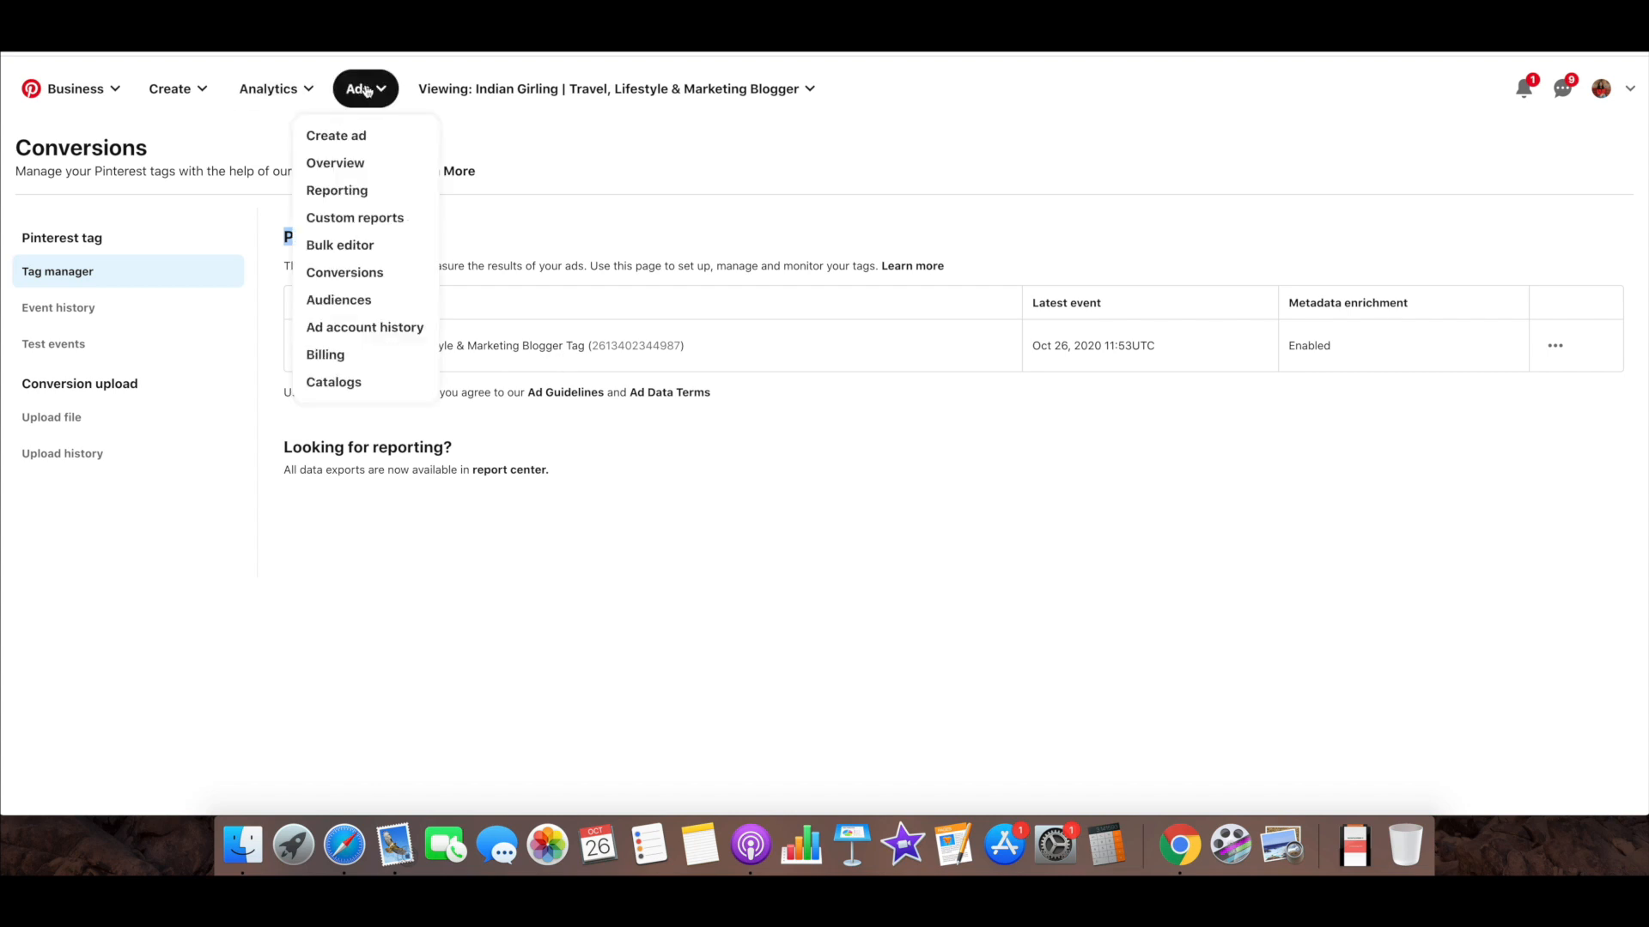
{"action": "left_click", "coordinate": [399, 302]}
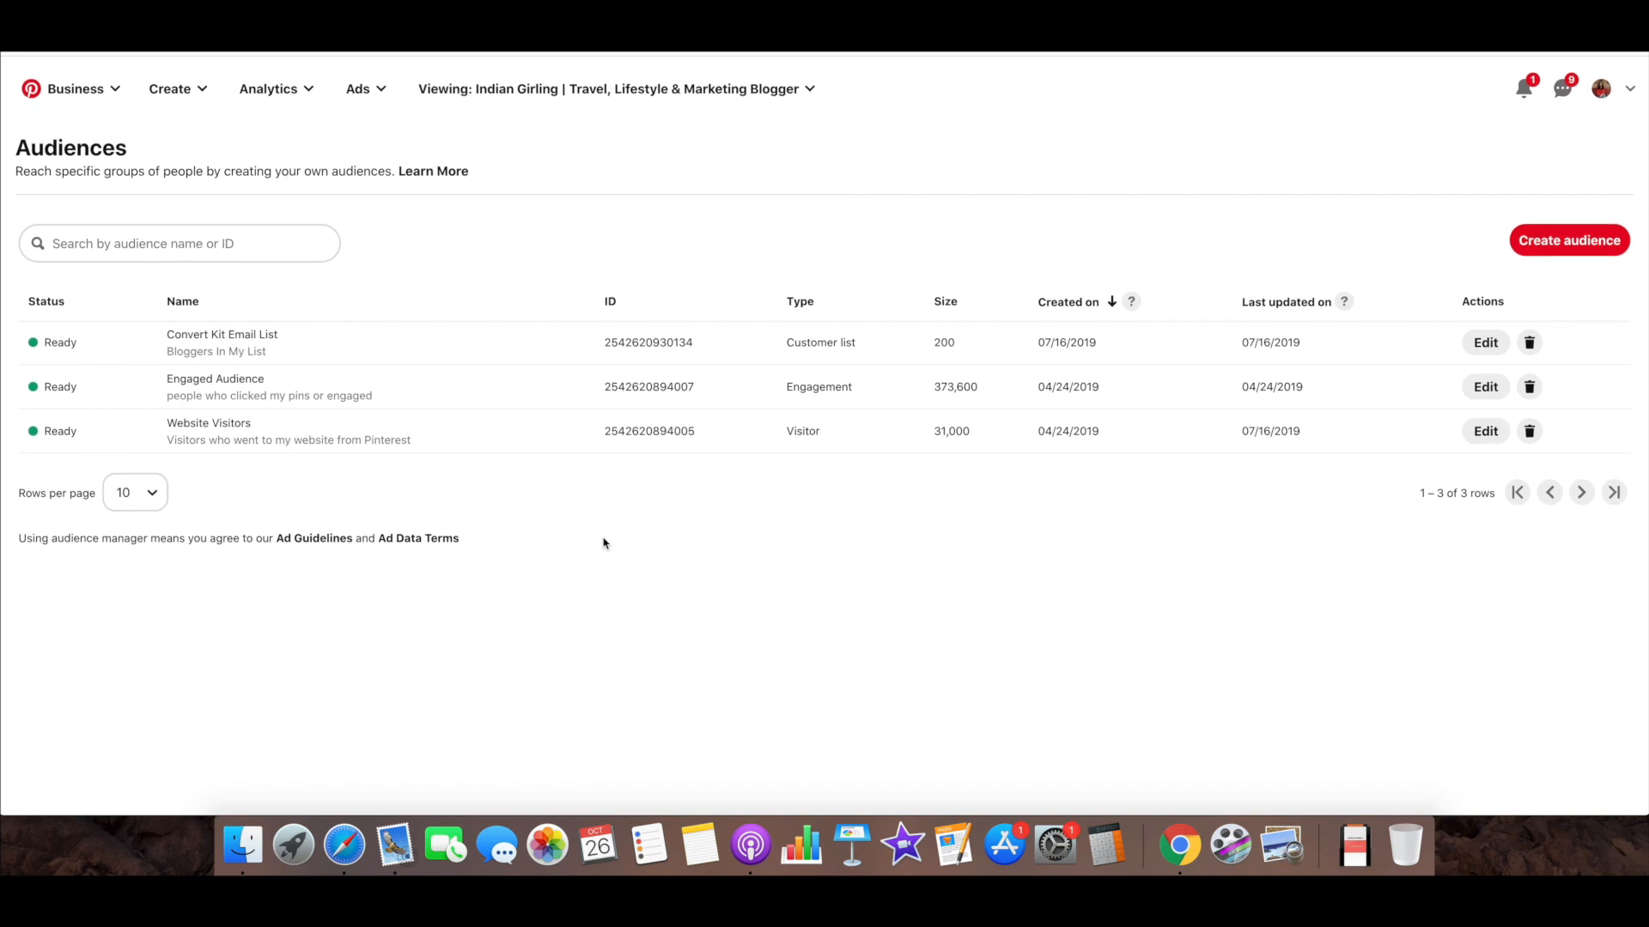
{"action": "left_click_drag", "start_coordinate": [166, 423], "coordinate": [268, 422]}
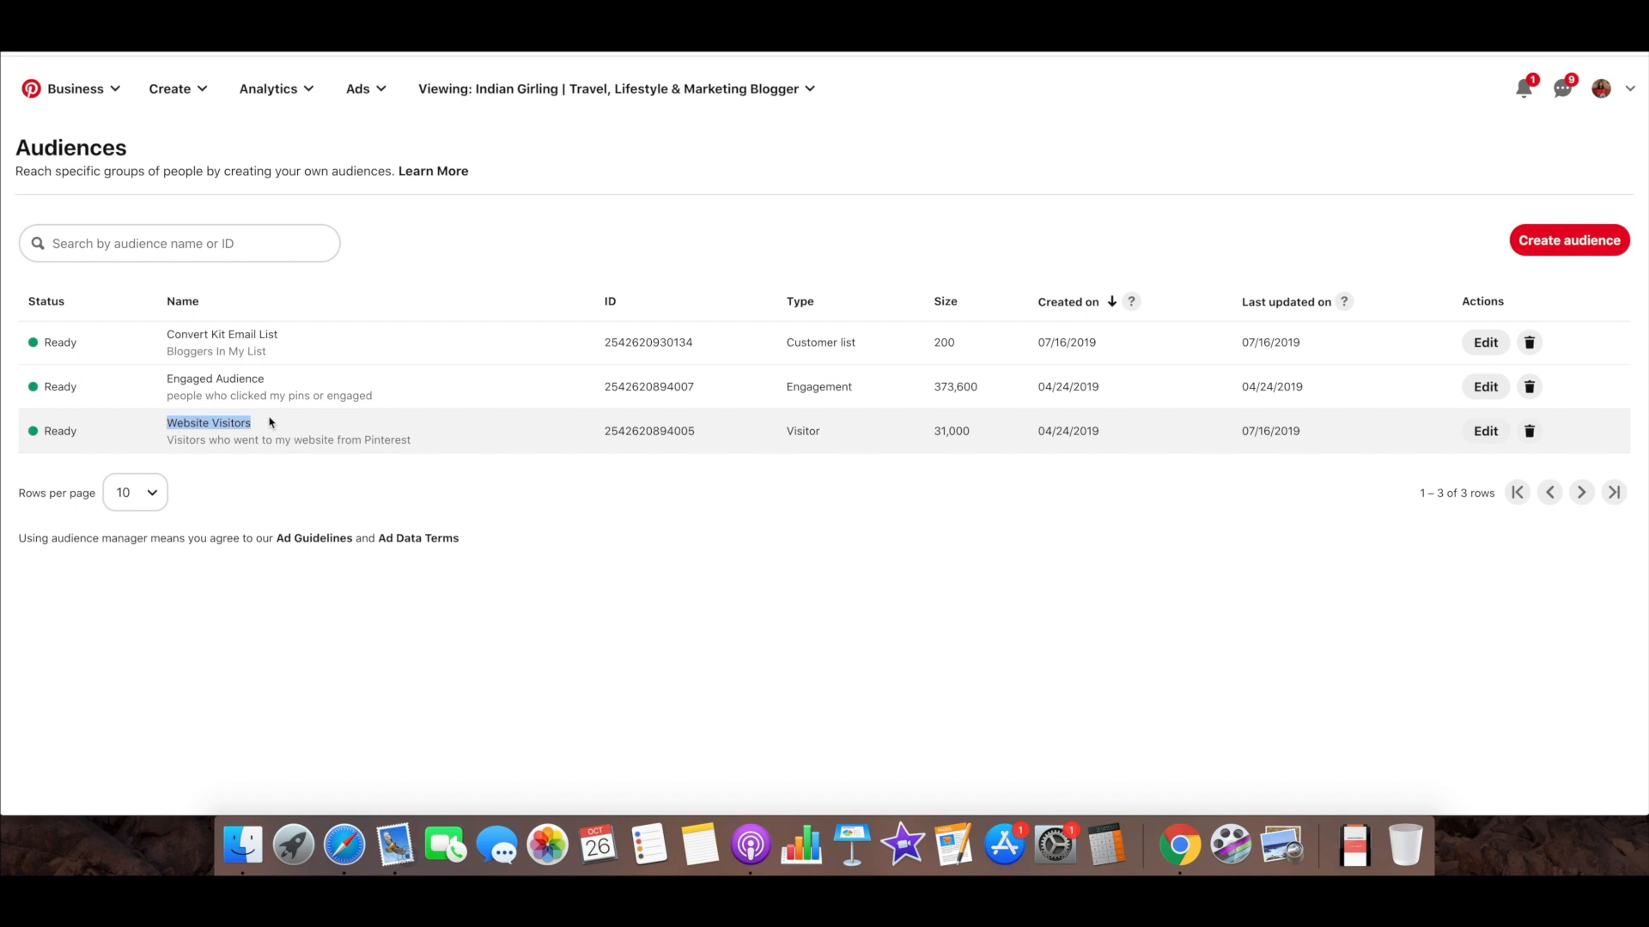
{"action": "left_click", "coordinate": [1550, 238]}
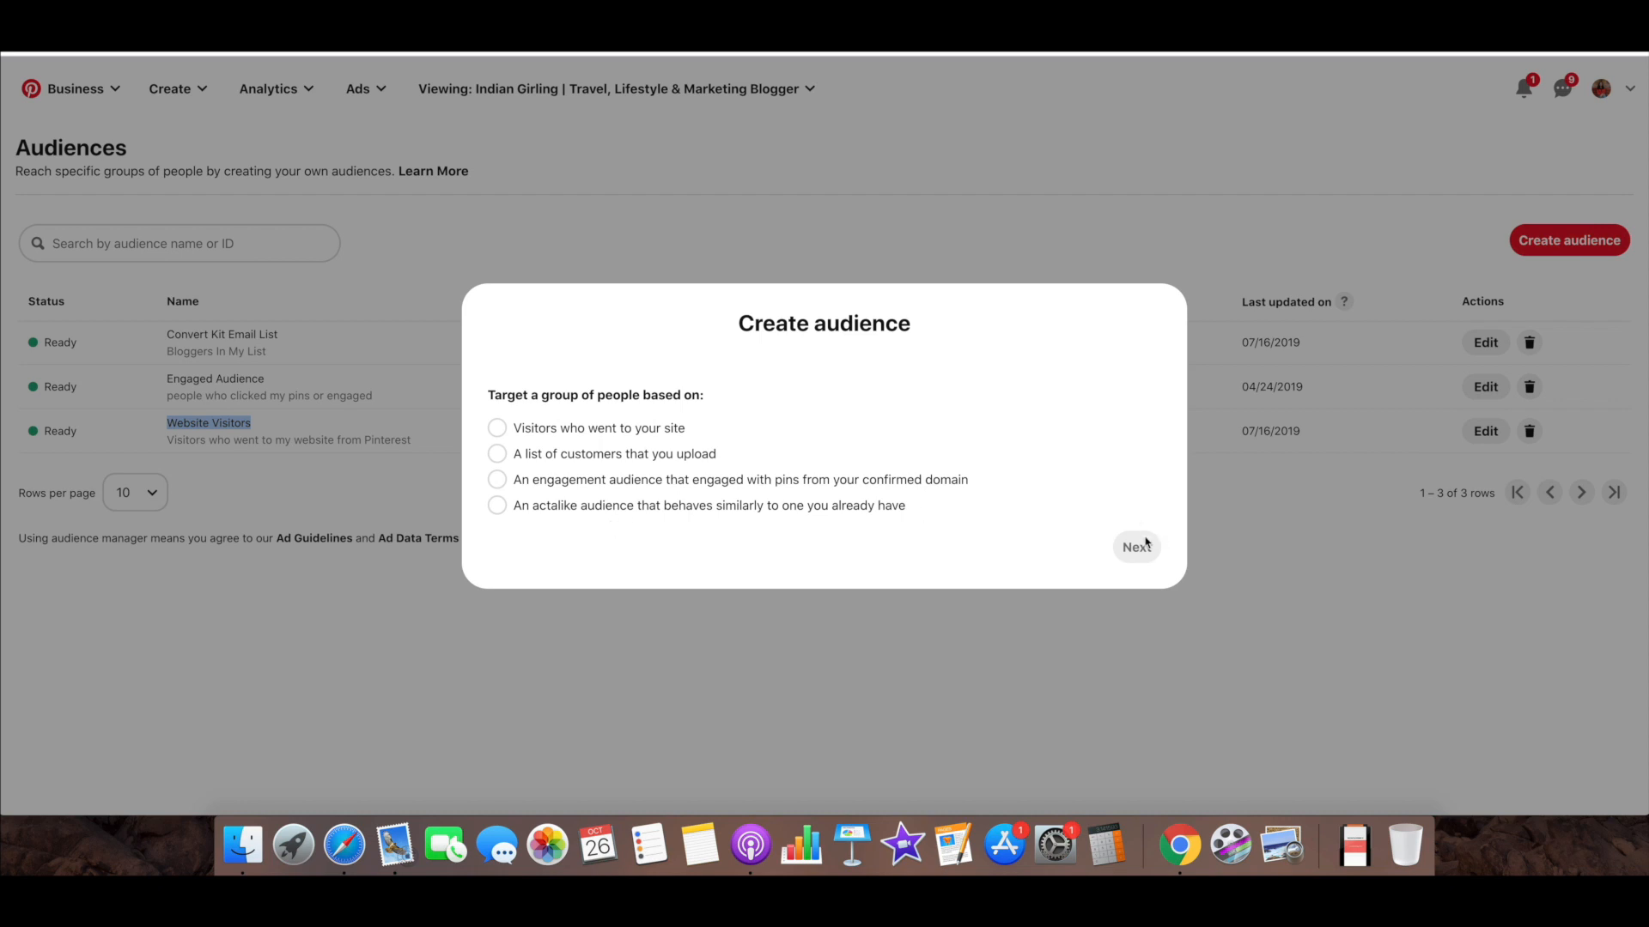
{"action": "left_click", "coordinate": [1210, 537]}
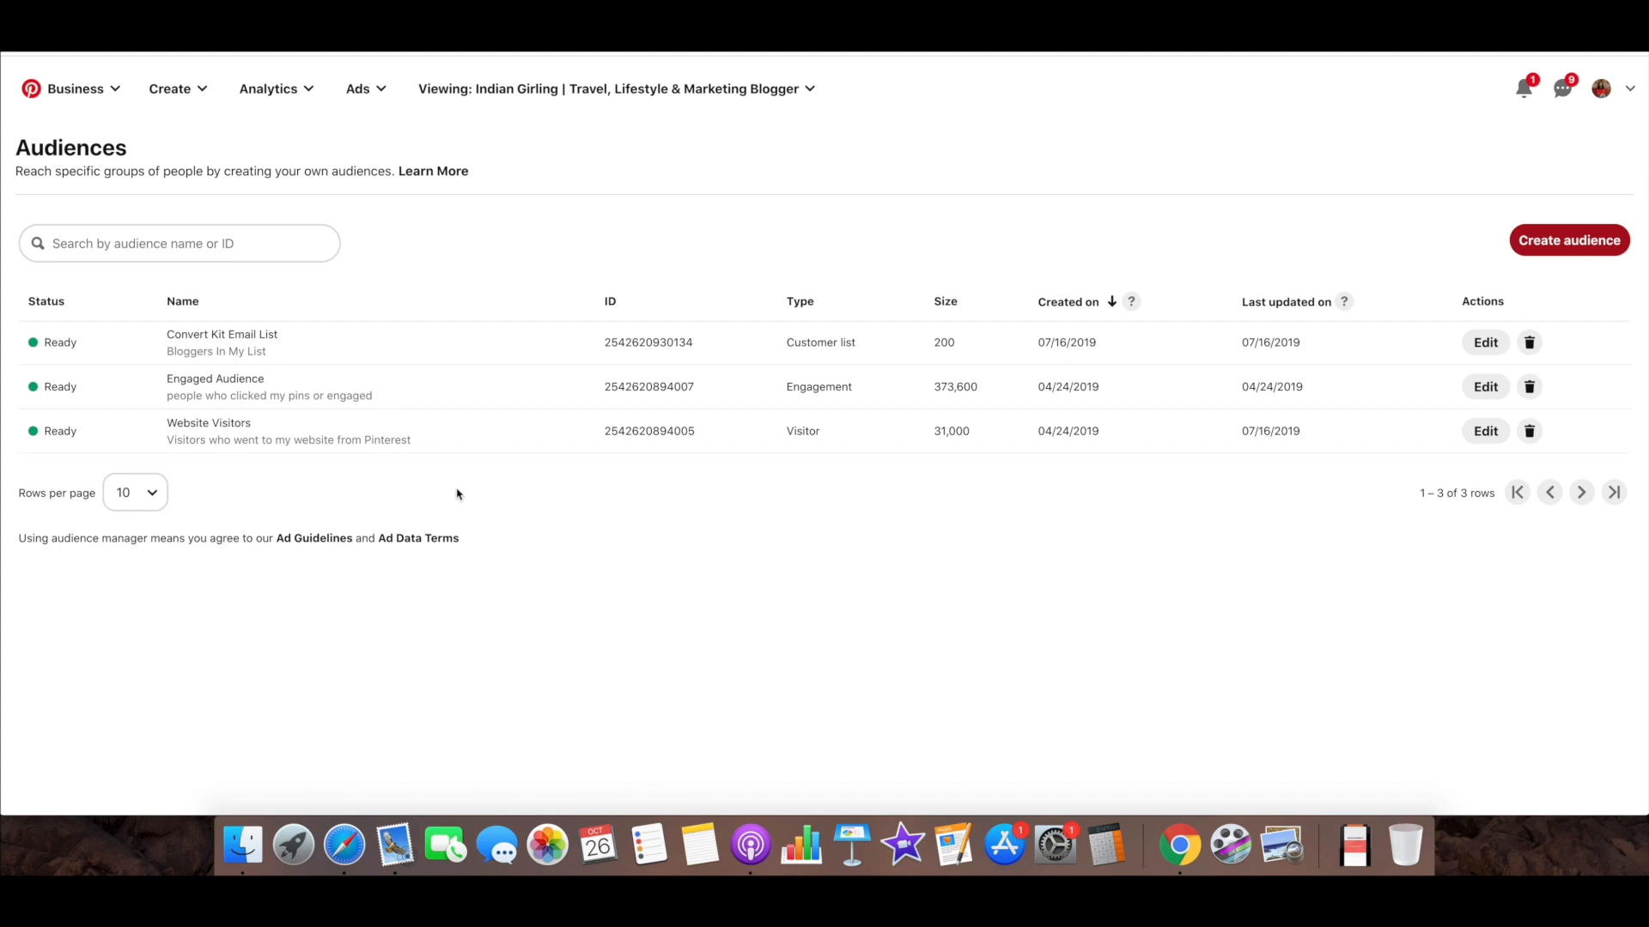
Start a new ad campaign and, after reviewing the available business goals, try to choose Conversions as its objective
{"action": "left_click", "coordinate": [357, 89]}
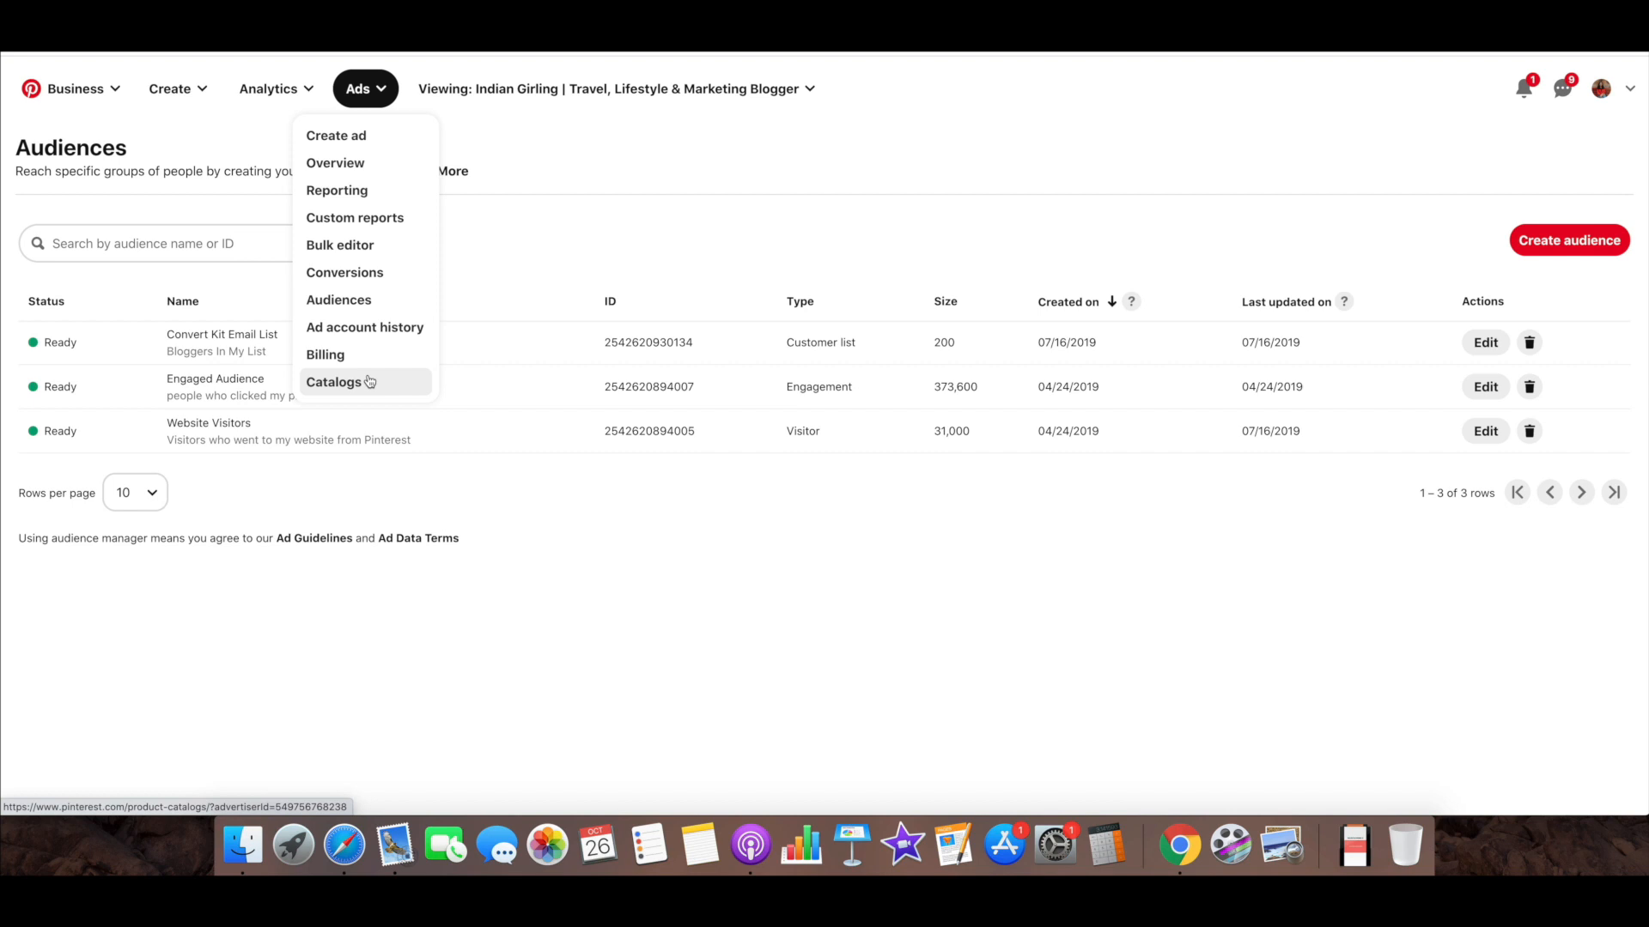
{"action": "left_click", "coordinate": [365, 137]}
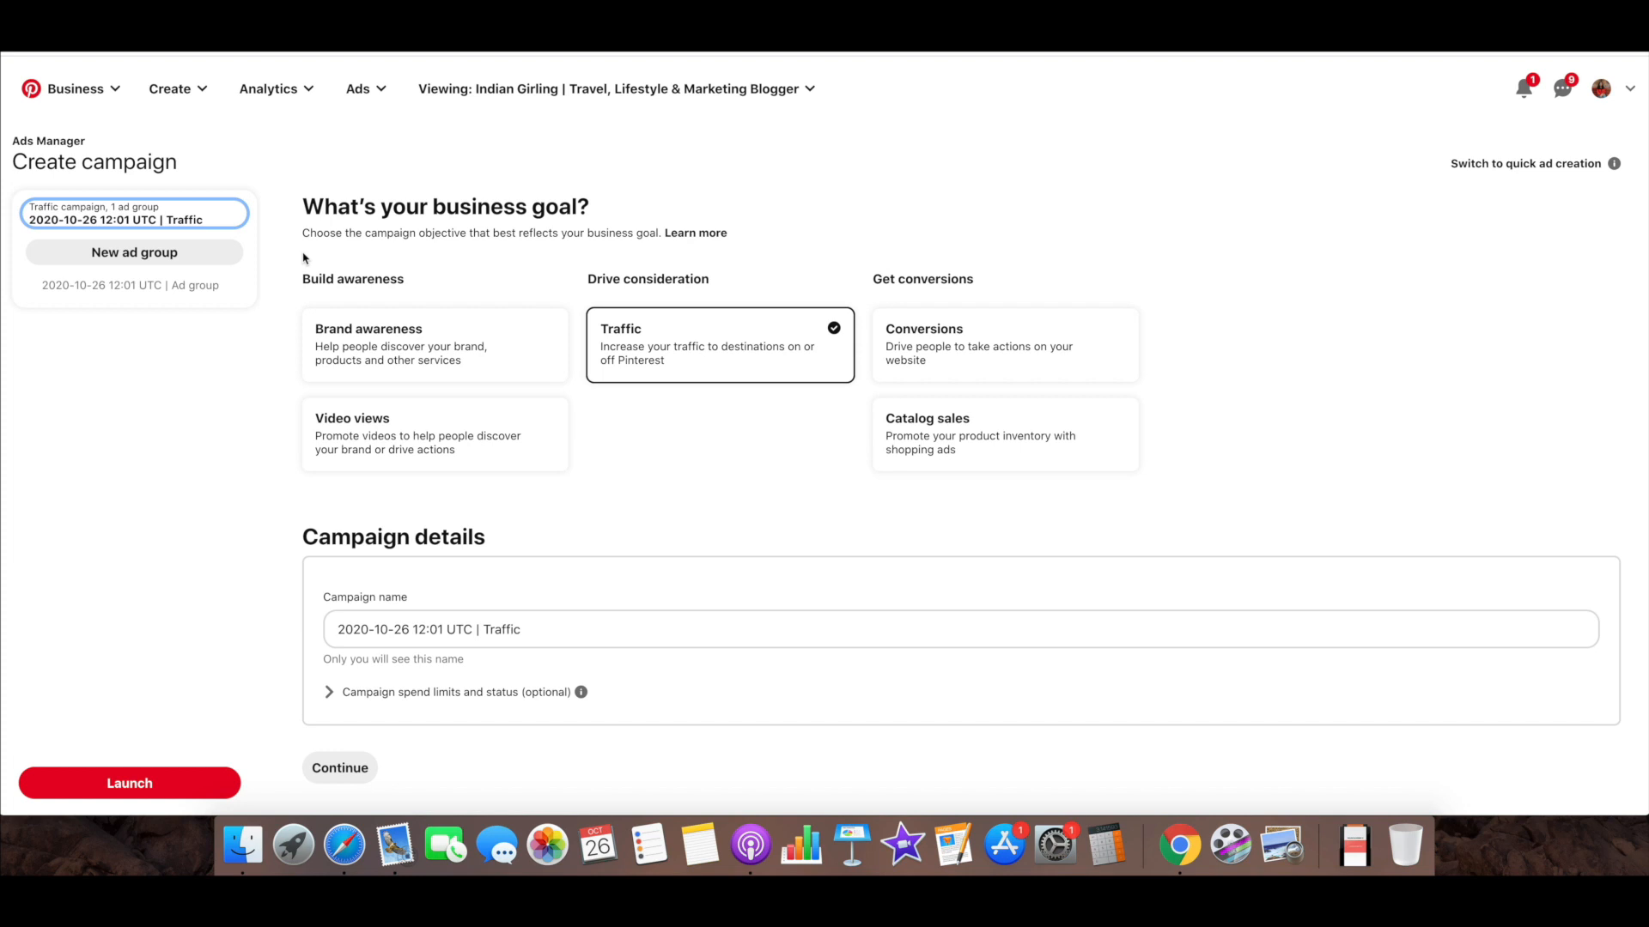
{"action": "scroll", "coordinate": [304, 258], "scroll_direction": "down", "scroll_amount": 1}
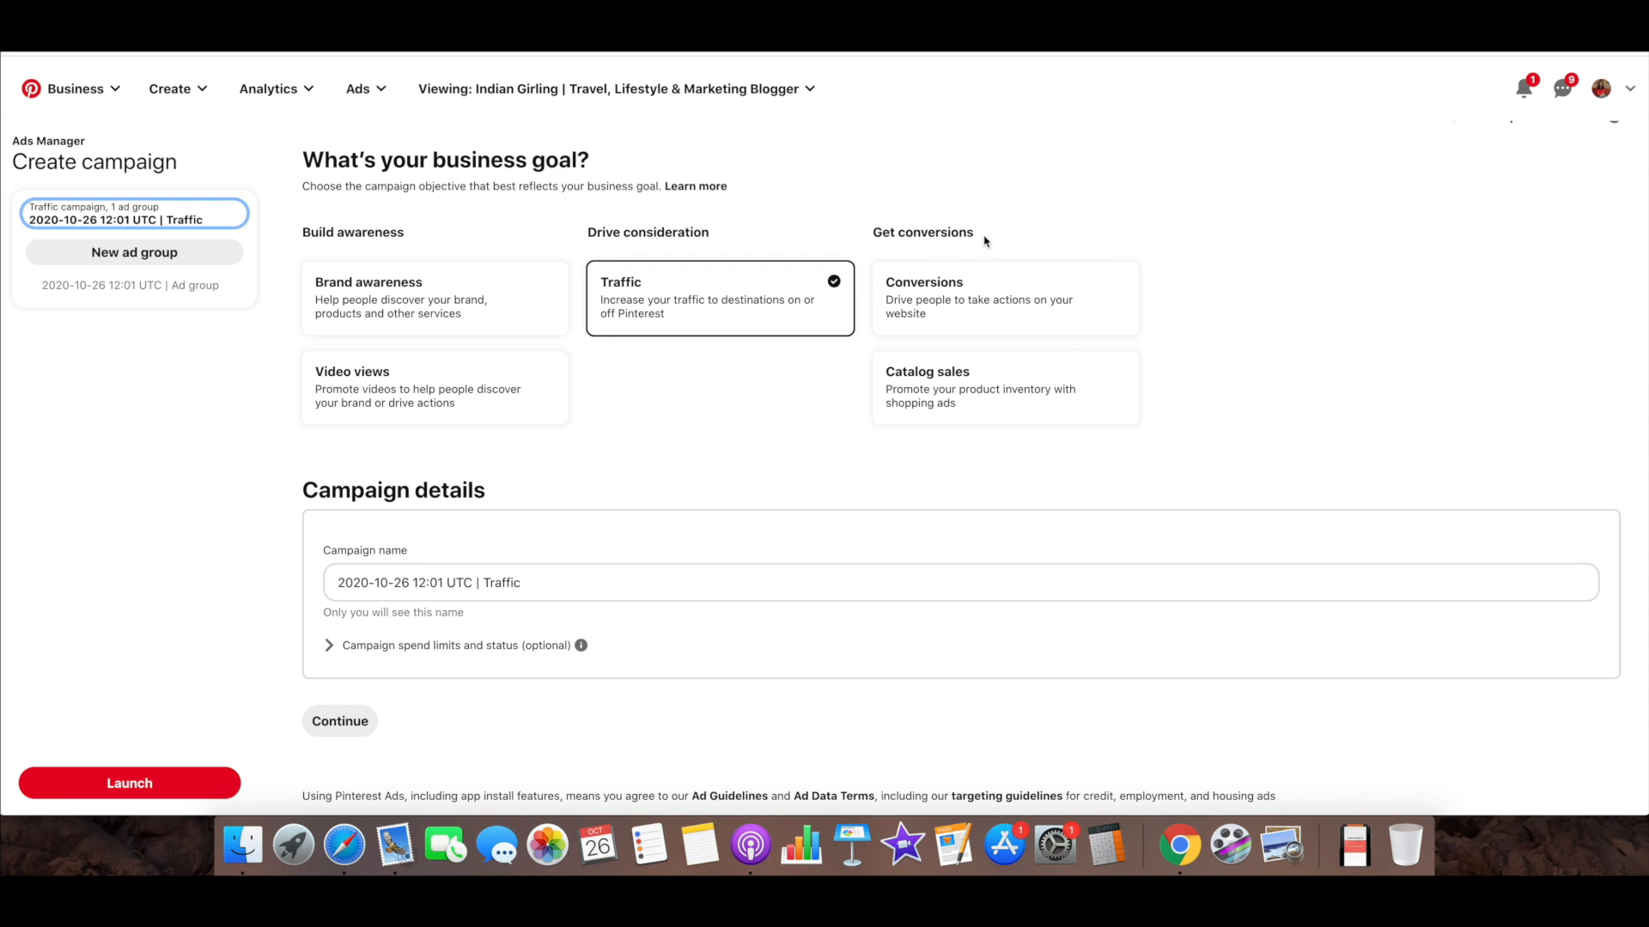
{"action": "left_click_drag", "start_coordinate": [980, 237], "coordinate": [875, 232]}
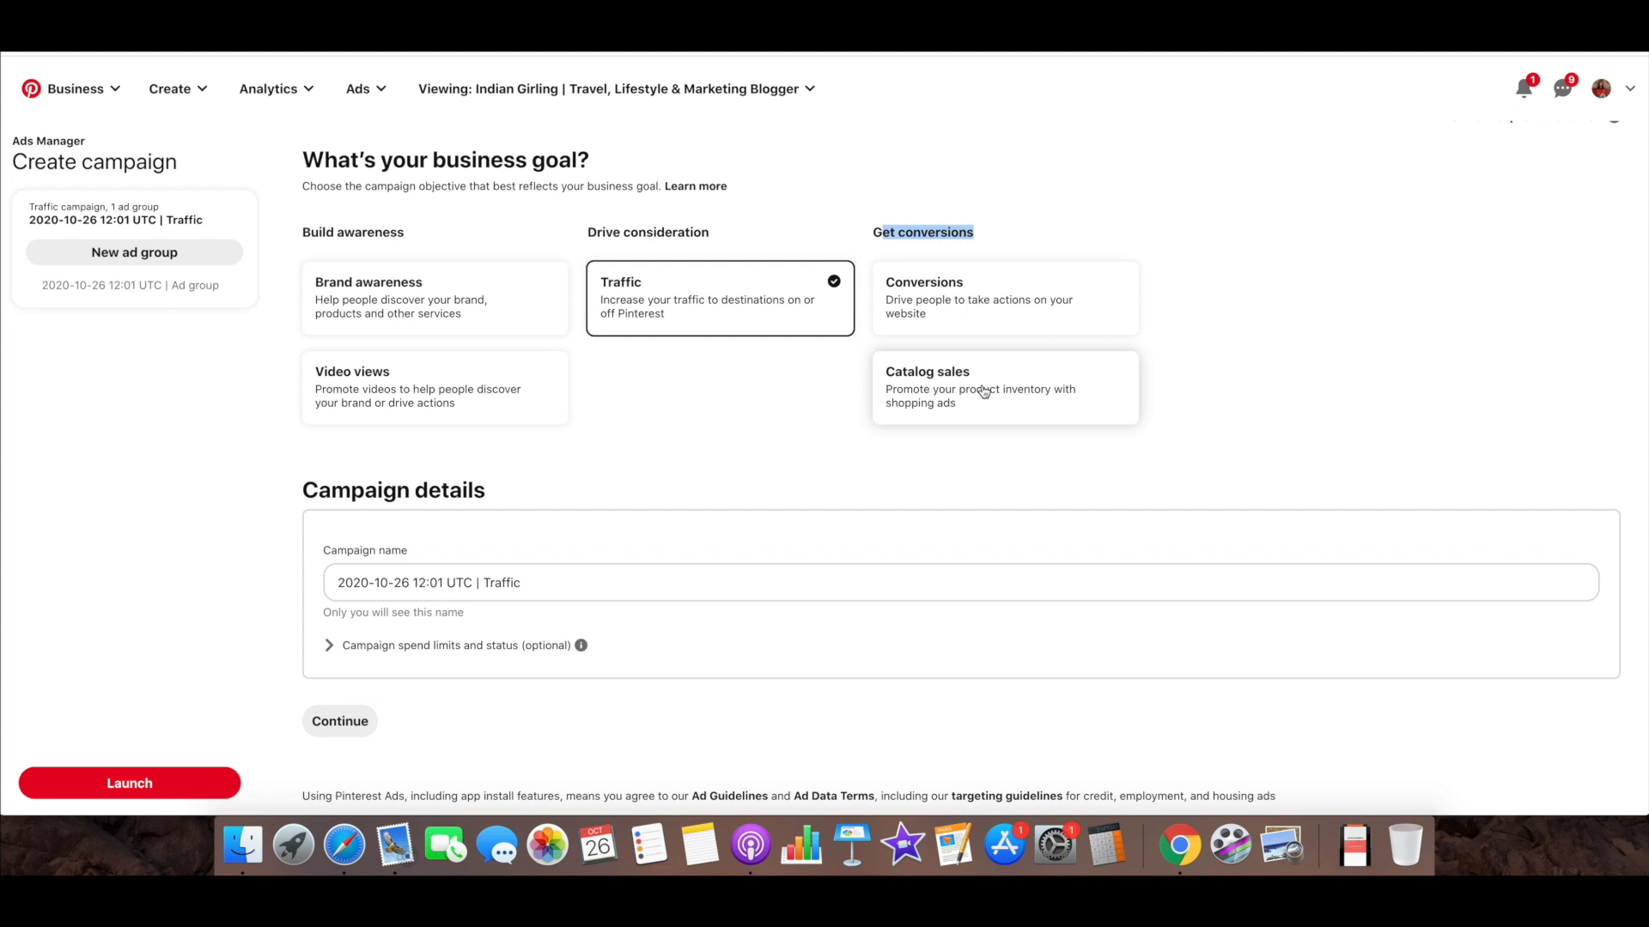
{"action": "left_click", "coordinate": [729, 372]}
{"action": "left_click", "coordinate": [942, 301]}
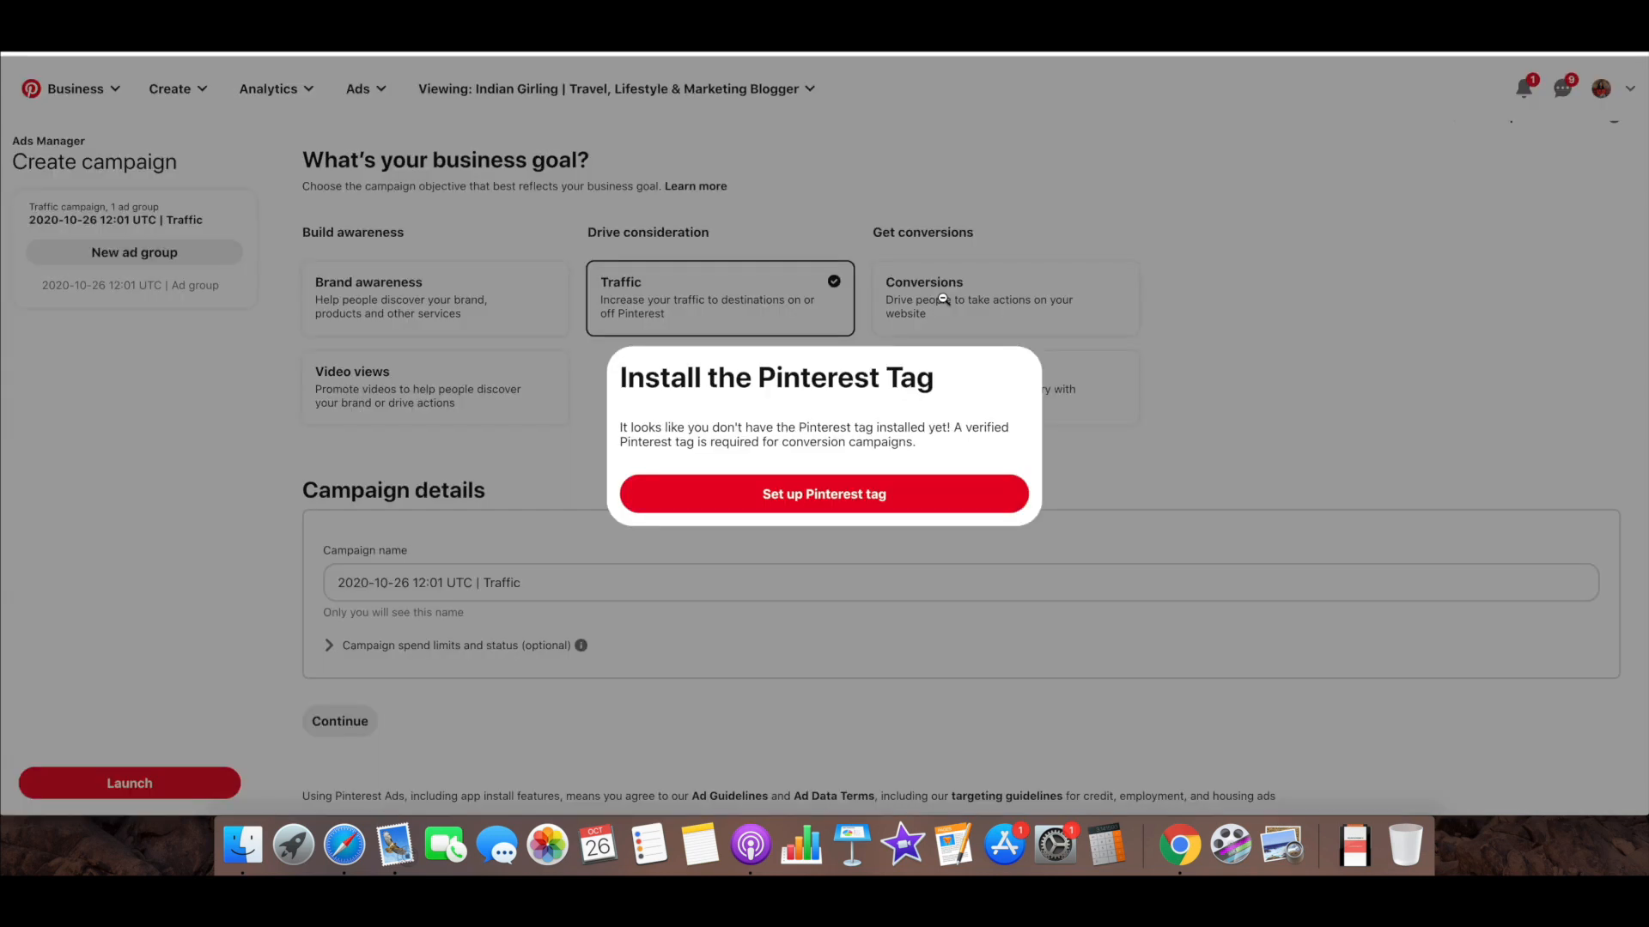
Dismiss the Pinterest tag prompt, name the Traffic campaign XYZ Test Campaign and continue to the ad group details
{"action": "left_click", "coordinate": [1095, 476]}
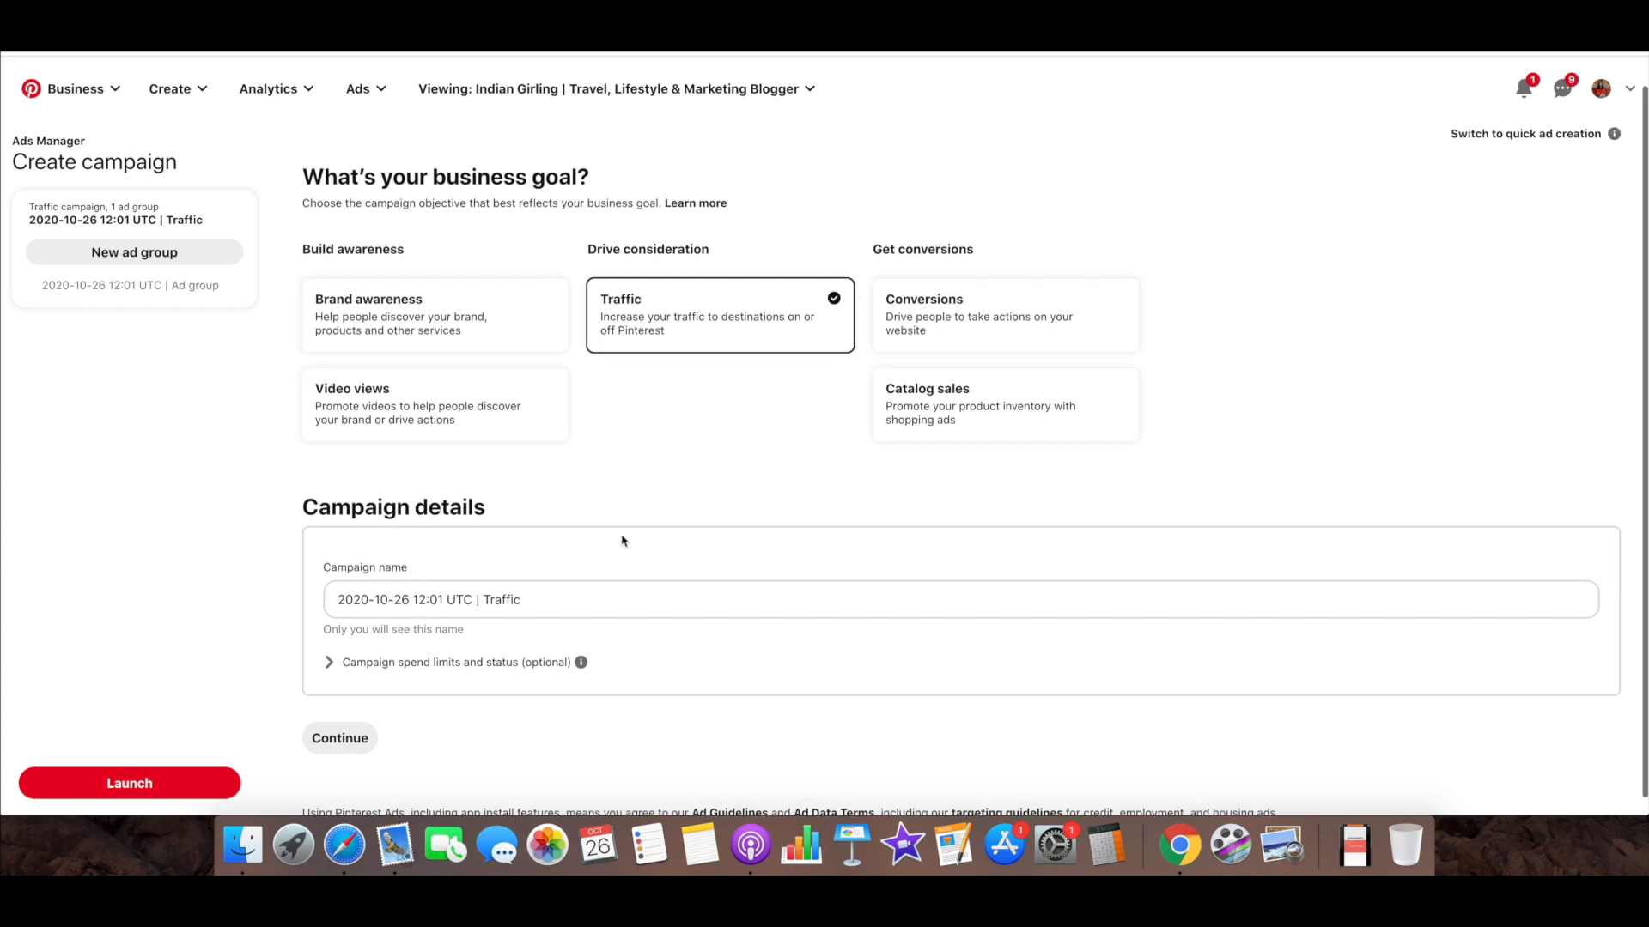
{"action": "scroll", "coordinate": [623, 541], "scroll_direction": "down", "scroll_amount": 1}
{"action": "left_click", "coordinate": [558, 581]}
{"action": "left_click_drag", "start_coordinate": [558, 581], "coordinate": [324, 572]}
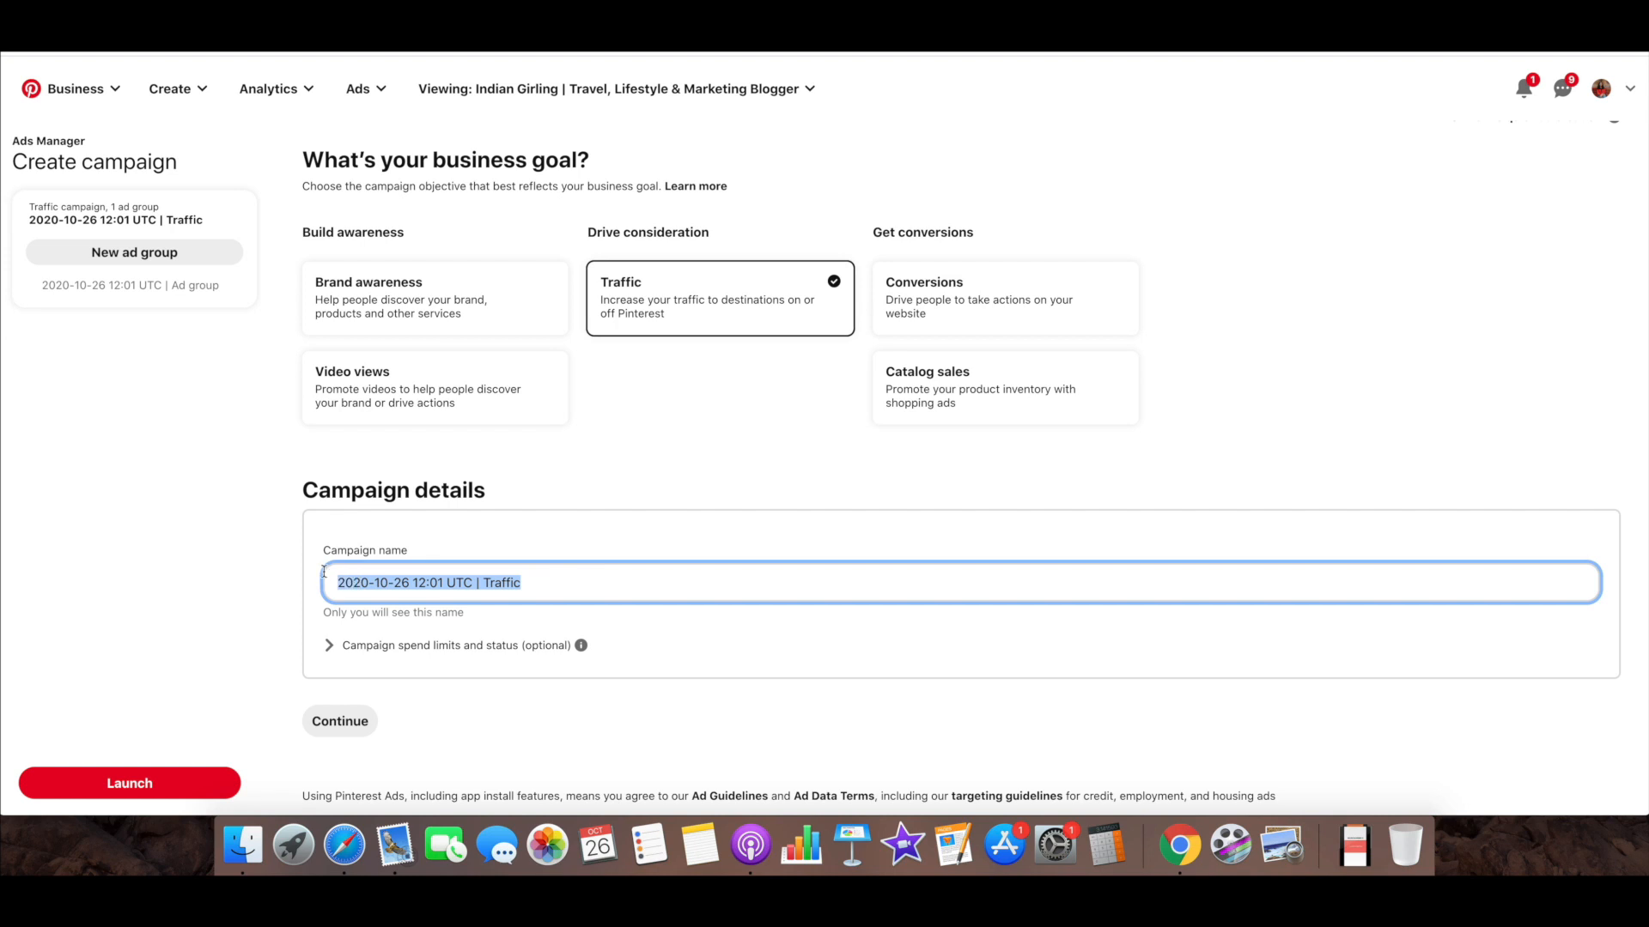
{"action": "type", "text": "XYZ Test Campaign"}
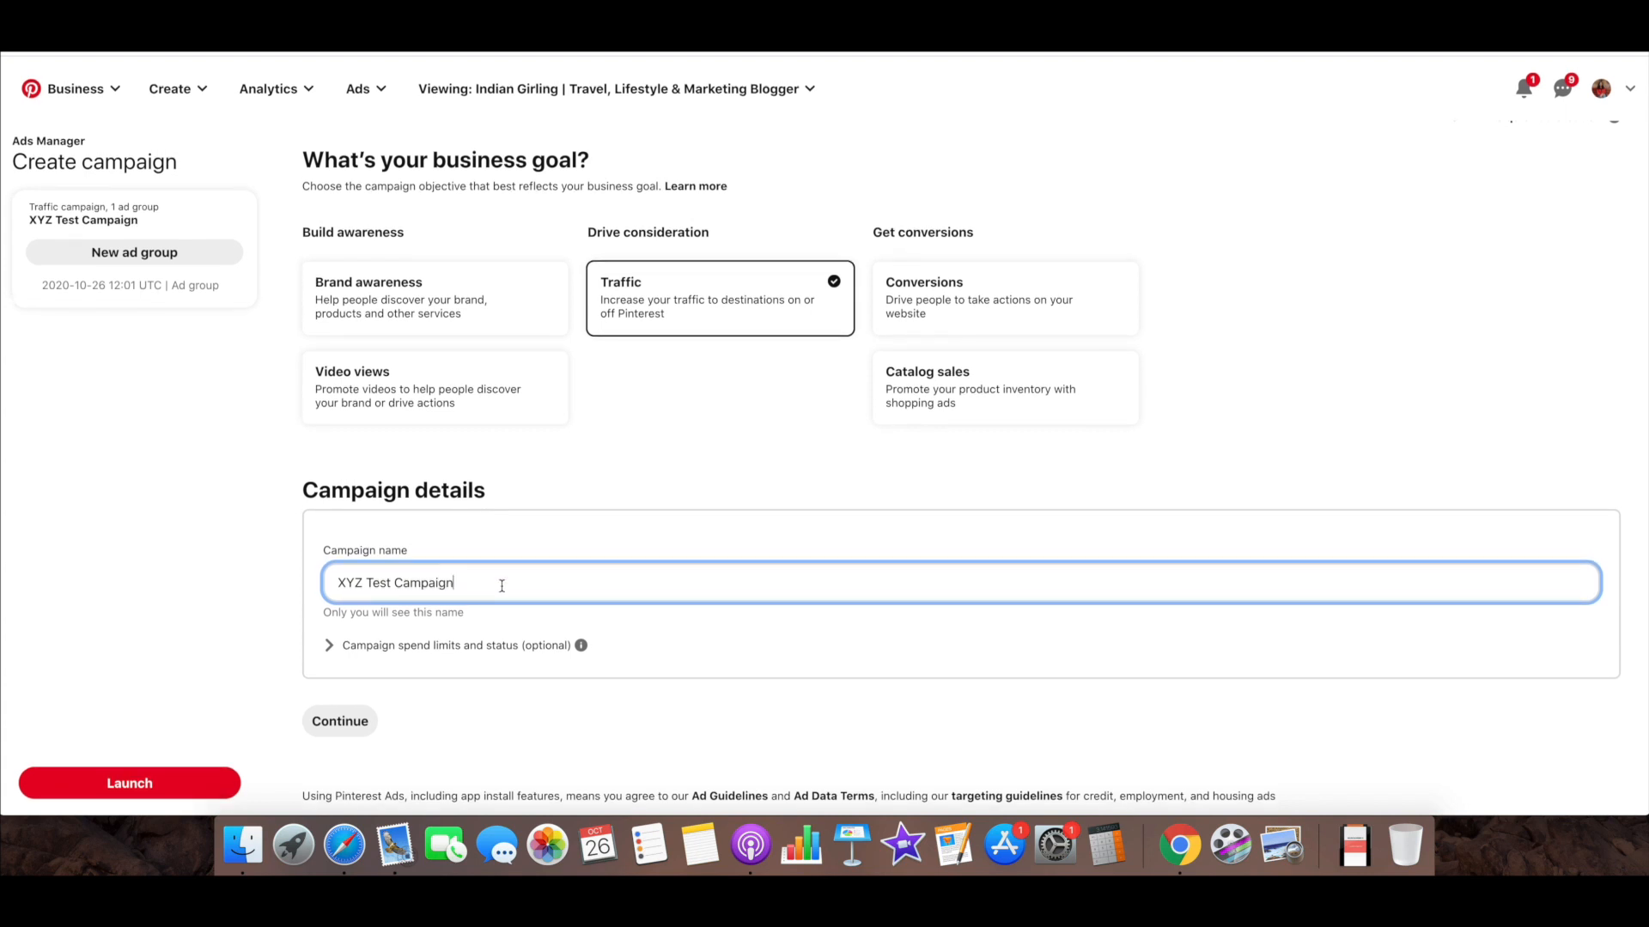
{"action": "left_click", "coordinate": [340, 723]}
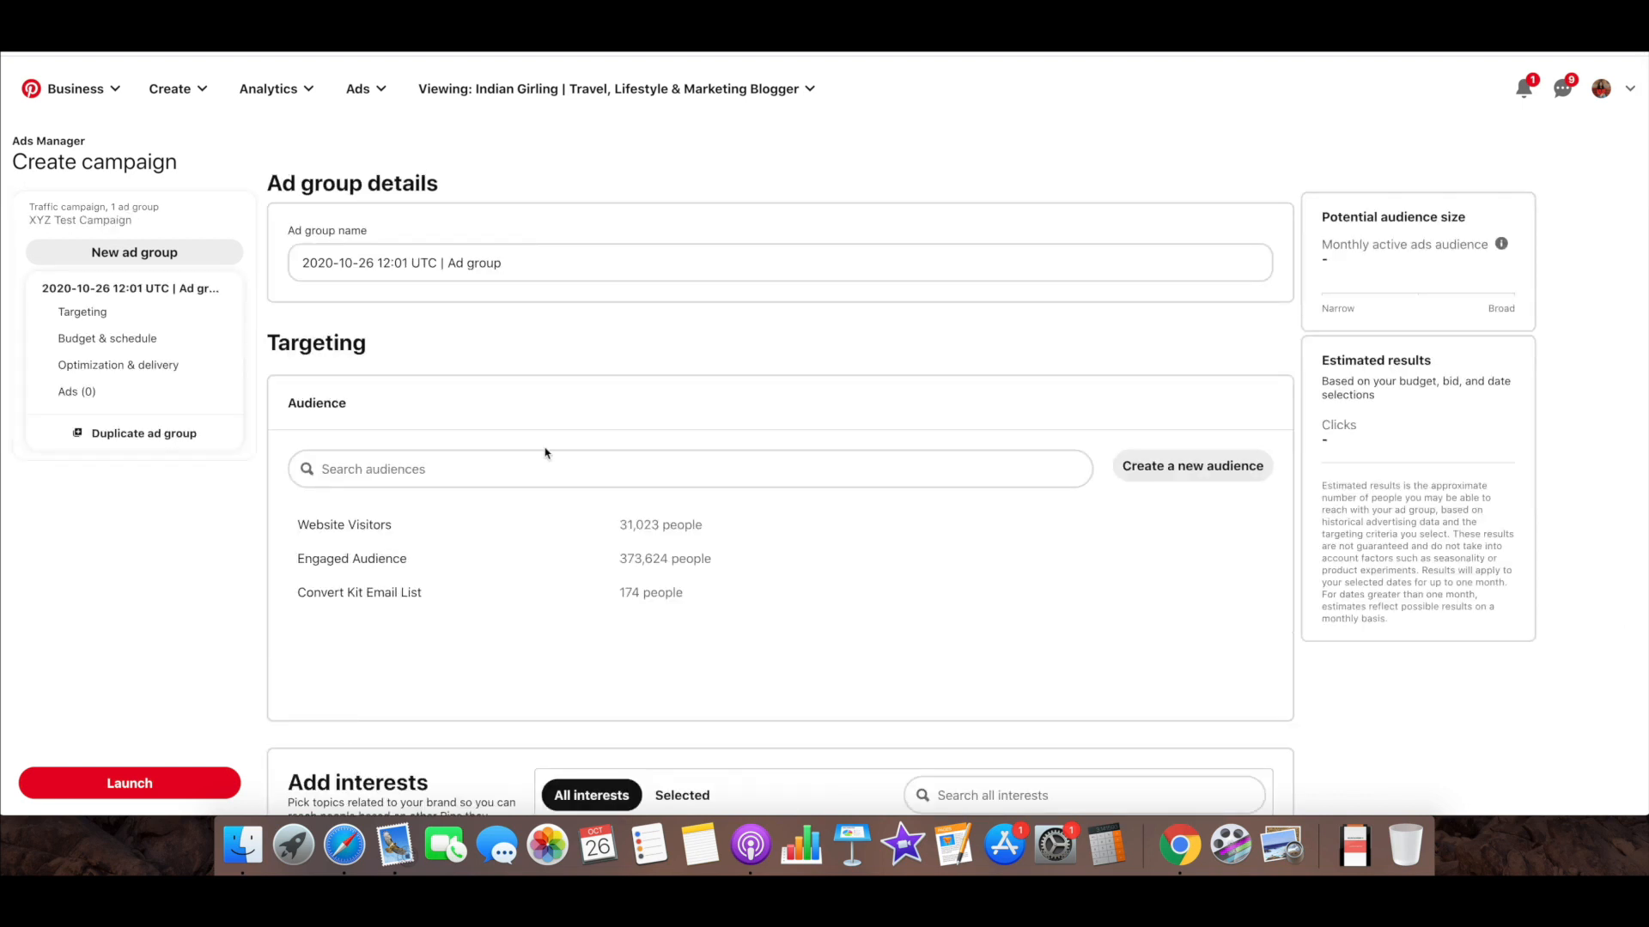
Examine the ad group's name and targeting section, including the list of existing audiences with their sizes
{"action": "scroll", "coordinate": [671, 352], "scroll_direction": "down", "scroll_amount": 1}
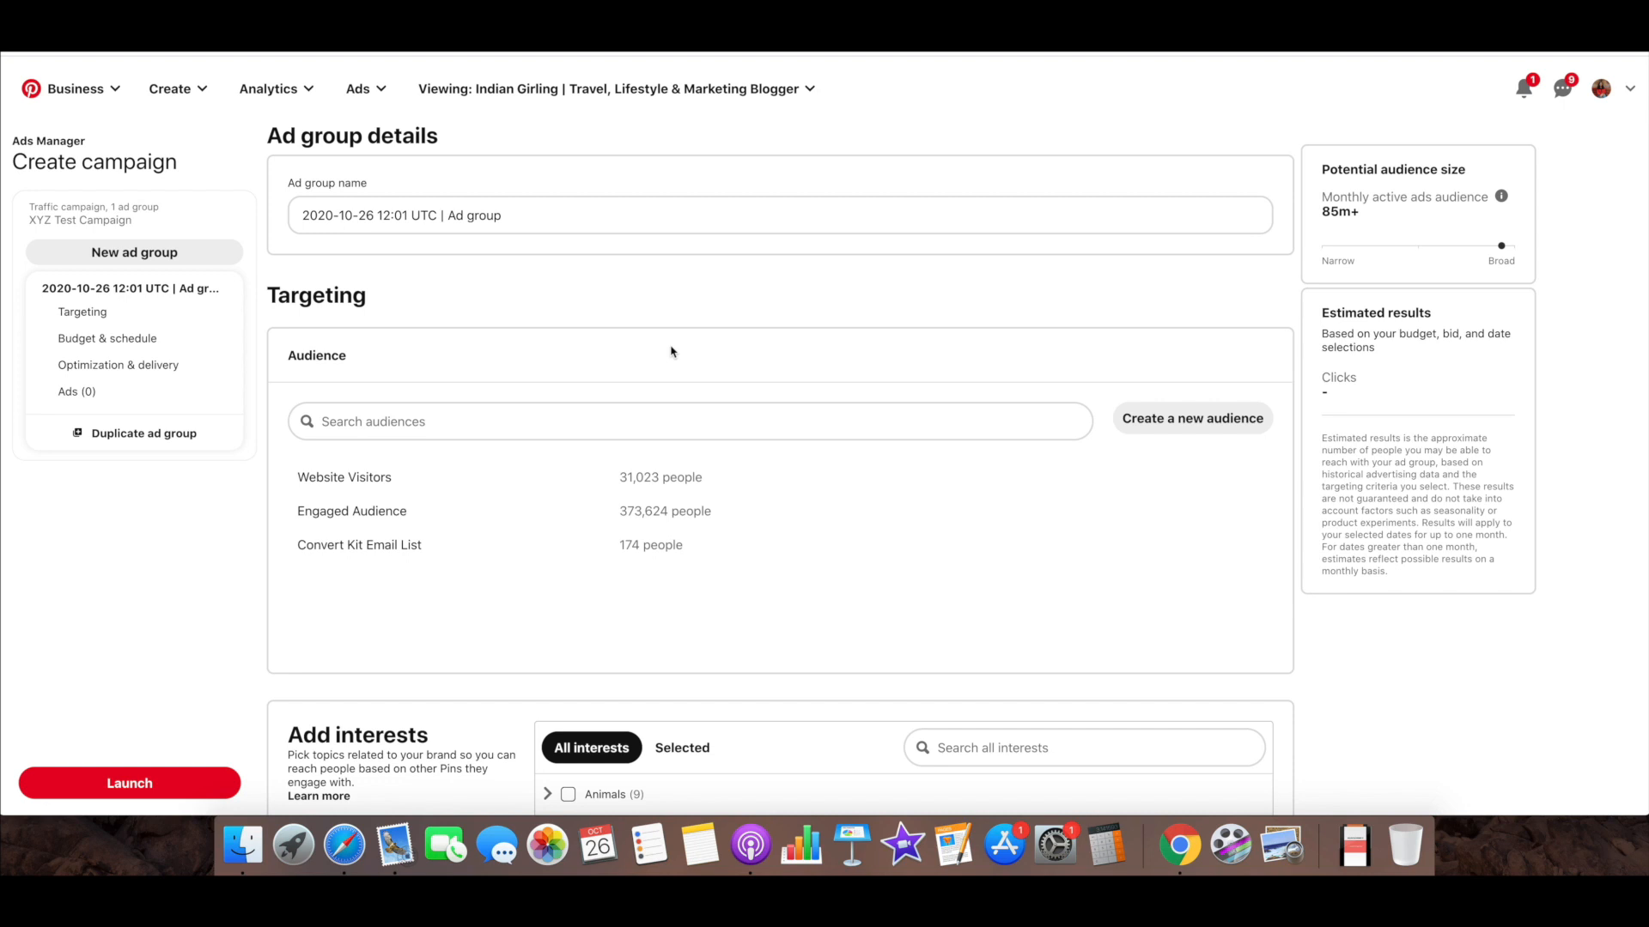
{"action": "scroll", "coordinate": [670, 352], "scroll_direction": "down", "scroll_amount": 1}
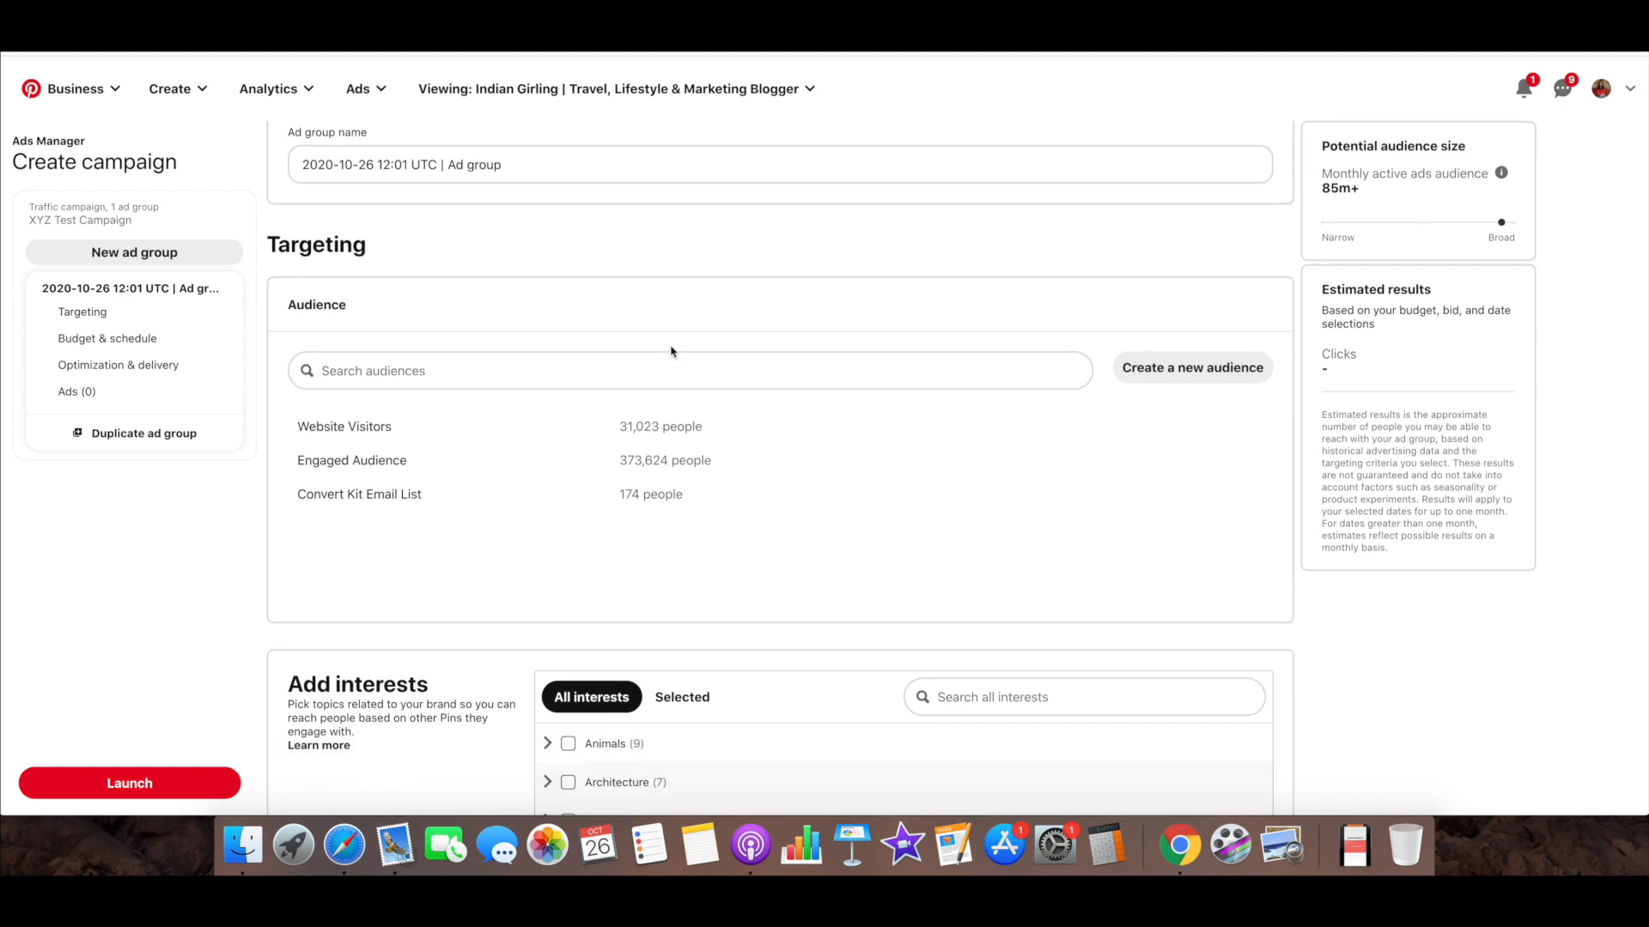
{"action": "scroll", "coordinate": [671, 352], "scroll_direction": "down", "scroll_amount": 3}
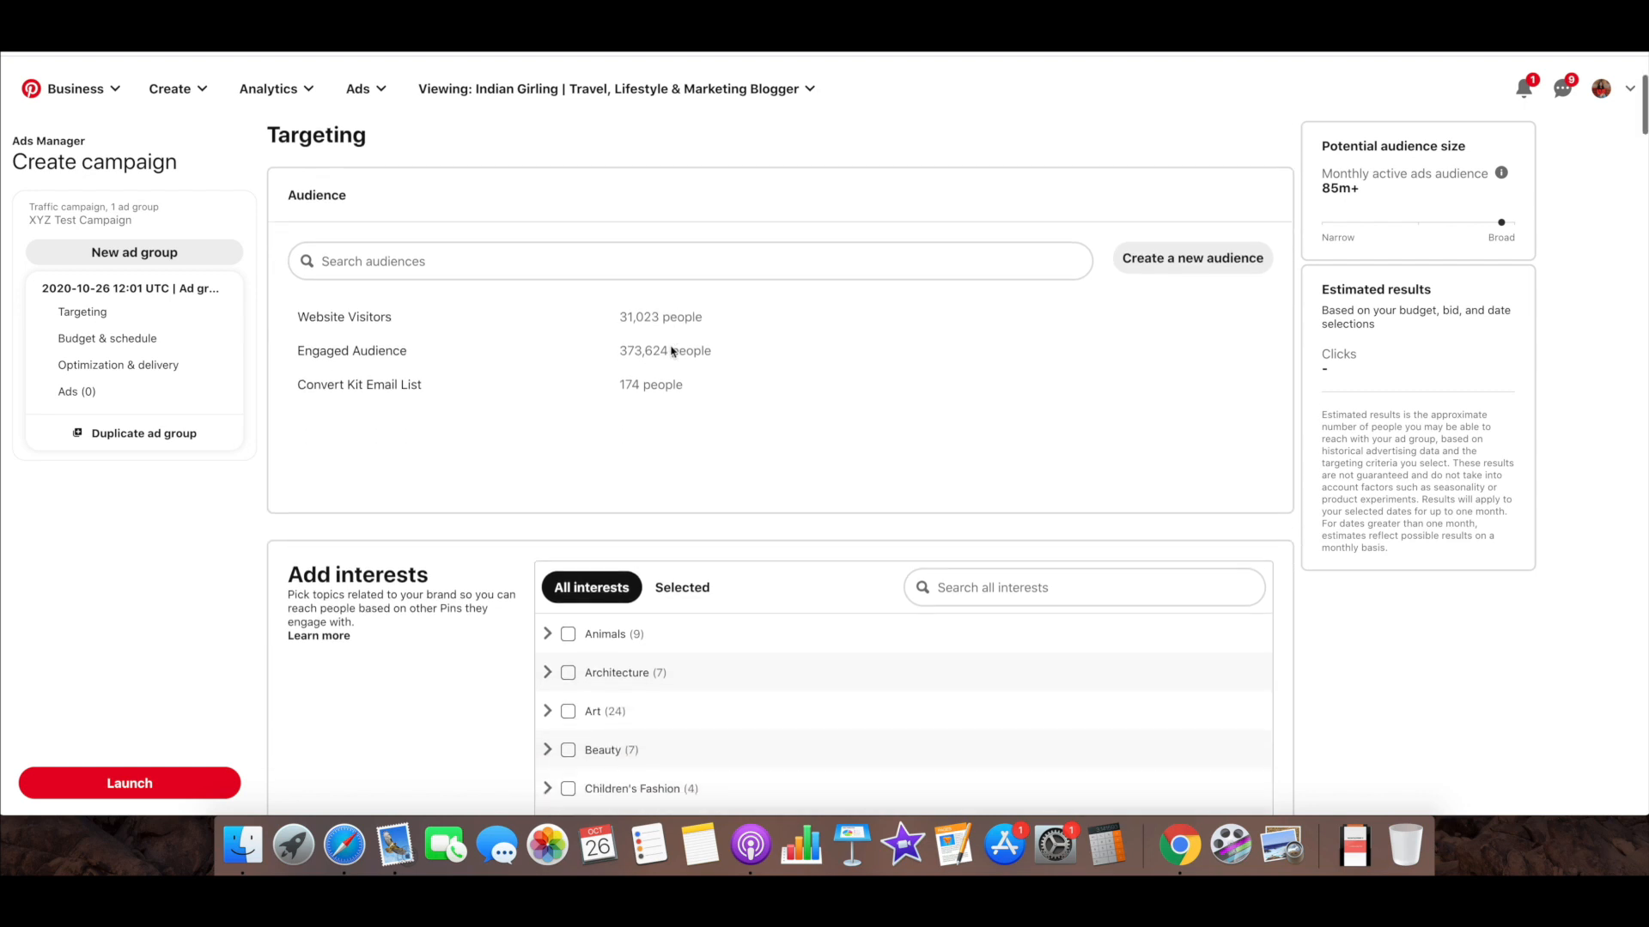
{"action": "scroll", "coordinate": [671, 352], "scroll_direction": "down", "scroll_amount": 1}
{"action": "scroll", "coordinate": [671, 352], "scroll_direction": "down", "scroll_amount": 4}
{"action": "scroll", "coordinate": [670, 352], "scroll_direction": "up", "scroll_amount": 7}
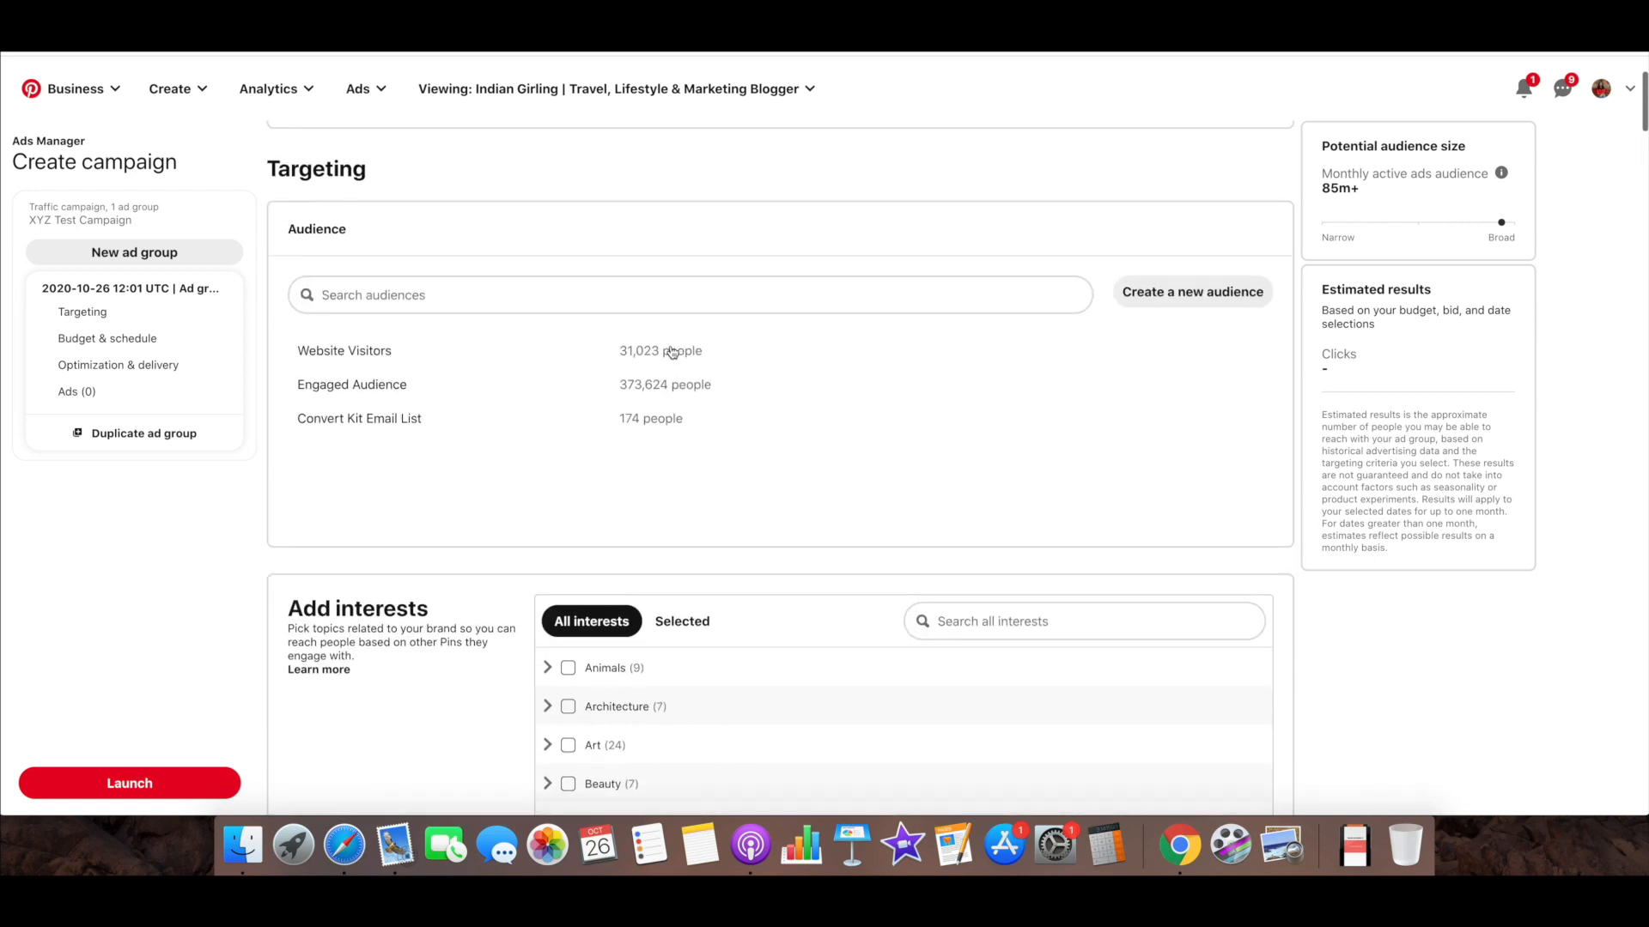
{"action": "scroll", "coordinate": [670, 352], "scroll_direction": "up", "scroll_amount": 2}
{"action": "scroll", "coordinate": [672, 352], "scroll_direction": "down", "scroll_amount": 2}
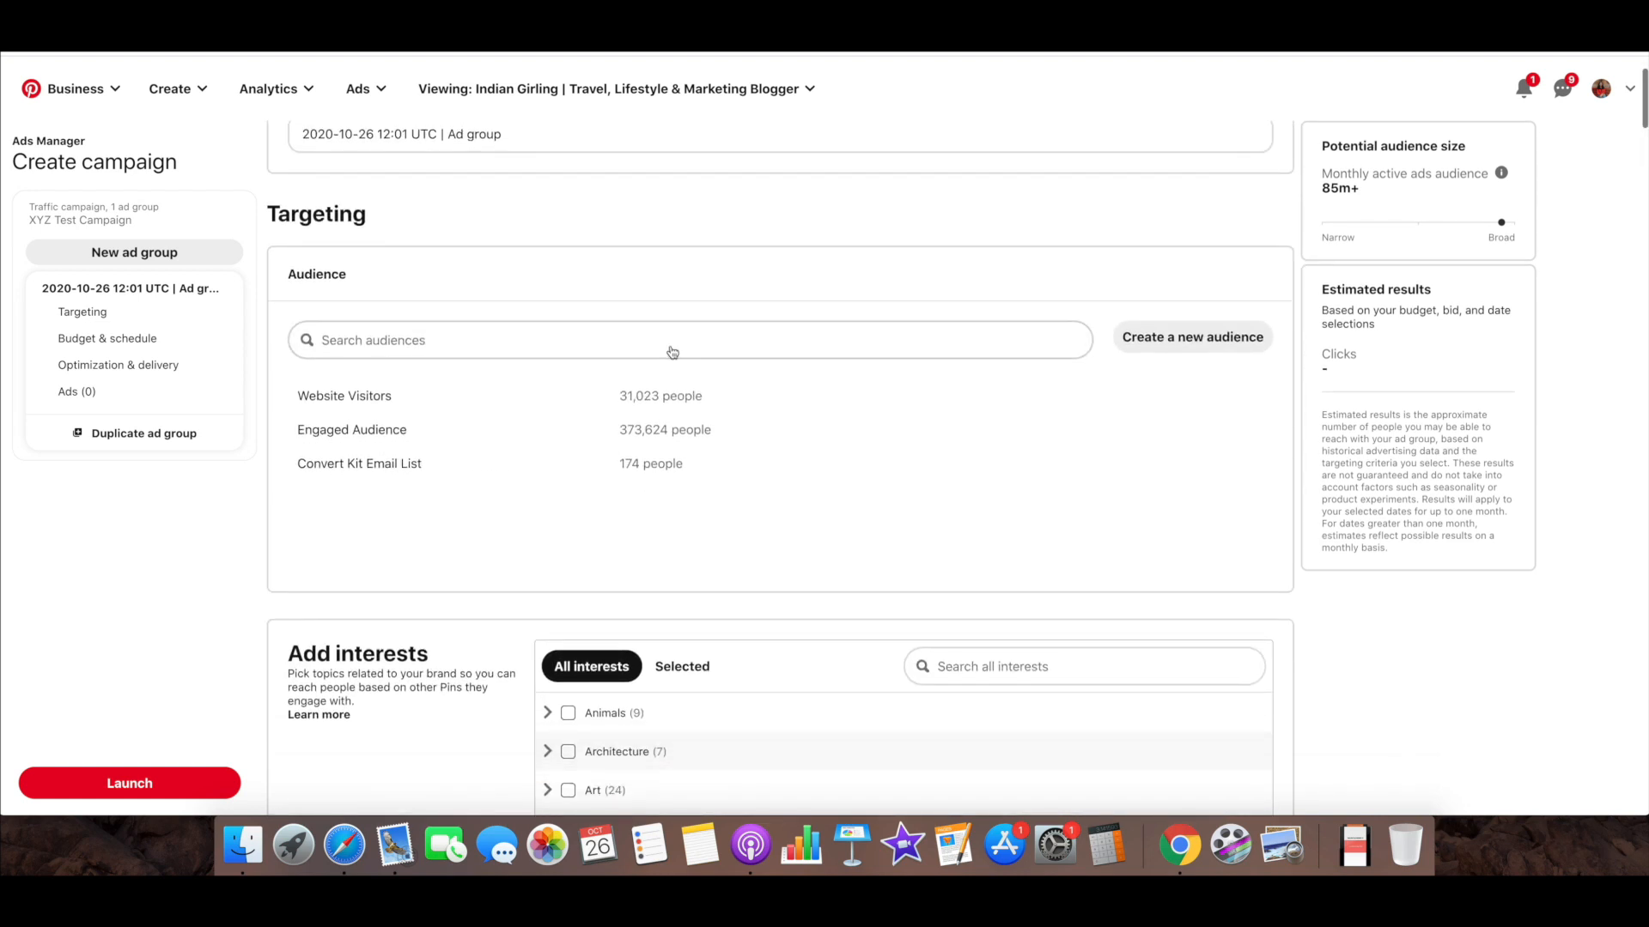
{"action": "scroll", "coordinate": [672, 352], "scroll_direction": "down", "scroll_amount": 1}
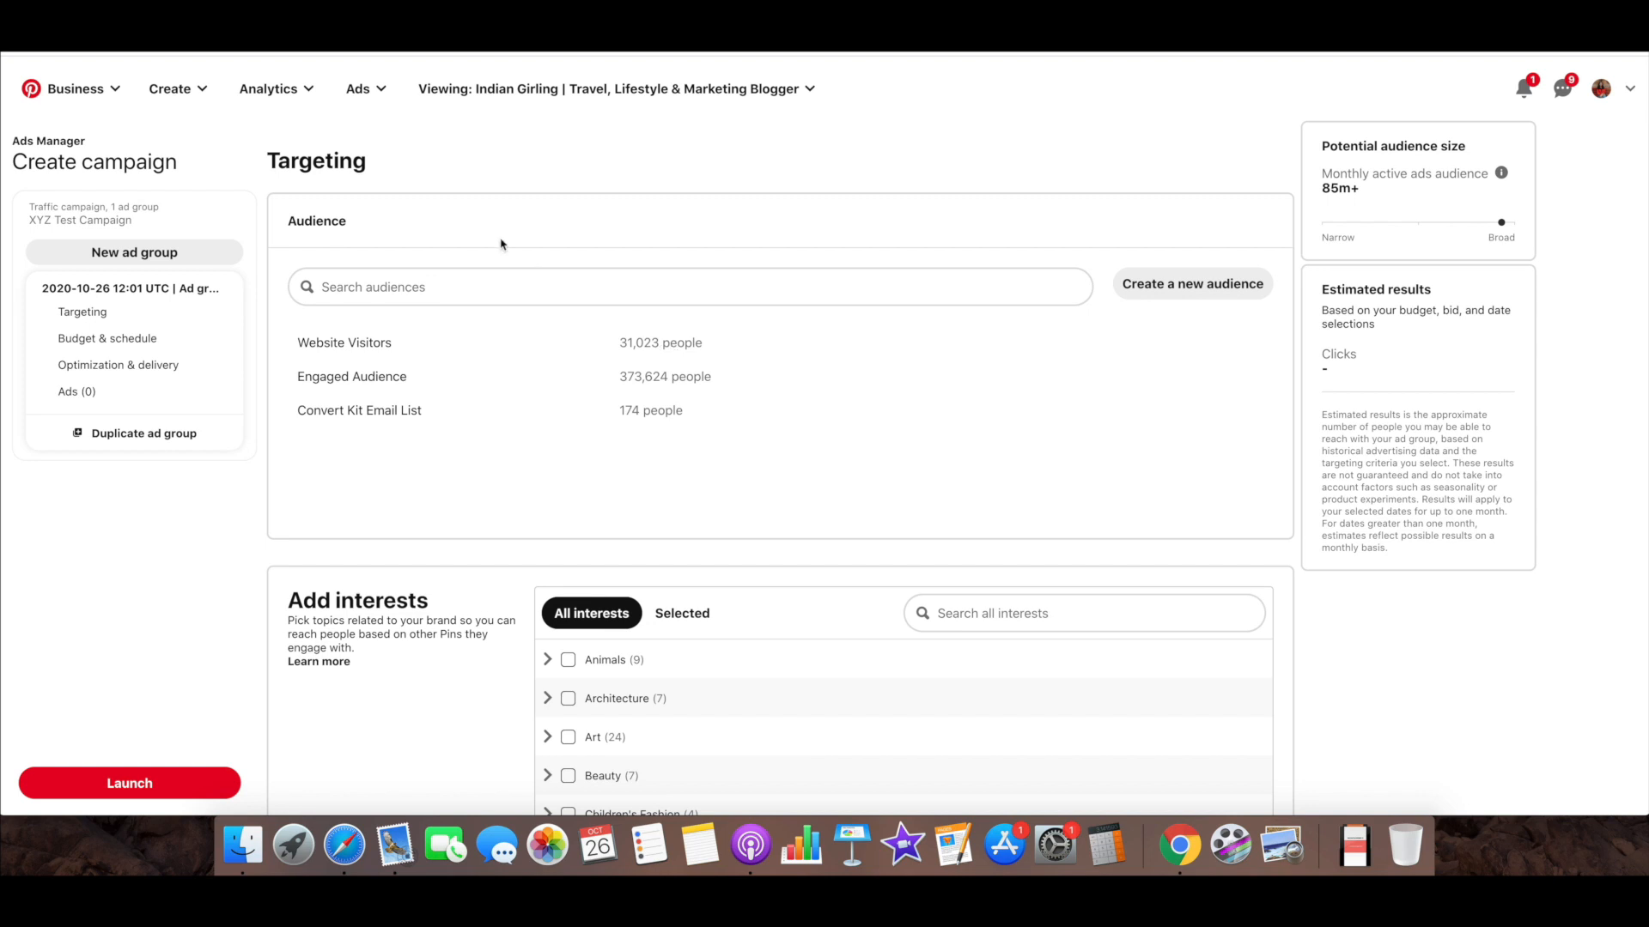
Try including the Website Visitors, Engaged Audience and Convert Kit Email List audiences in the targeting, and remove all three again
{"action": "left_click", "coordinate": [623, 341]}
{"action": "left_click", "coordinate": [641, 376]}
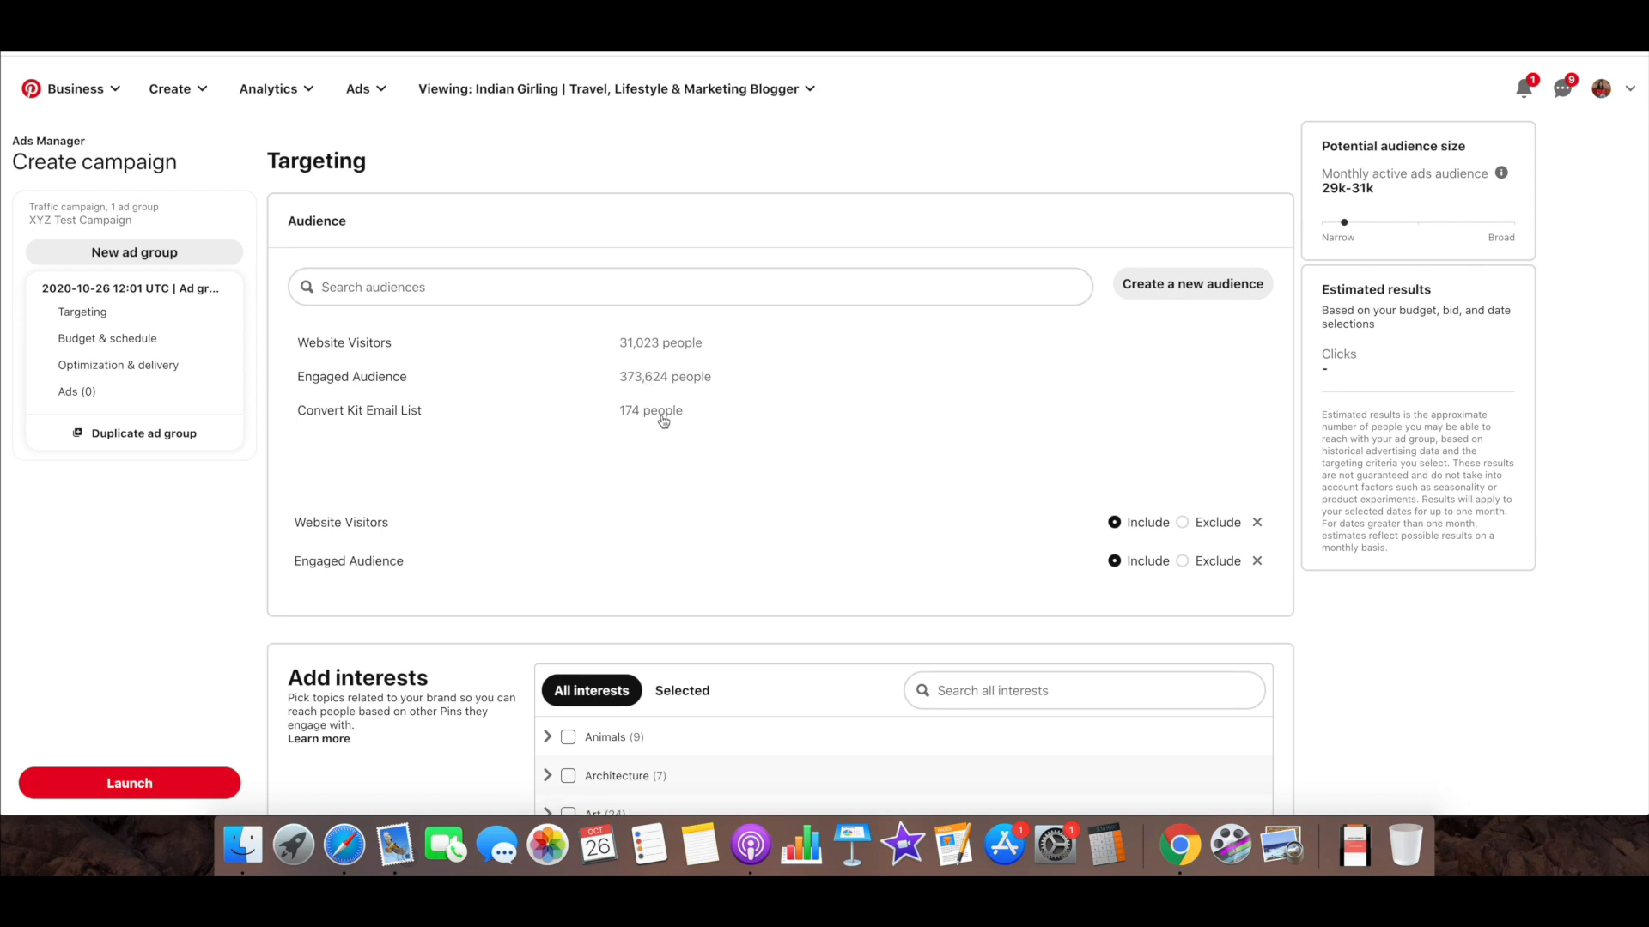
{"action": "left_click", "coordinate": [663, 421]}
{"action": "left_click", "coordinate": [1256, 522]}
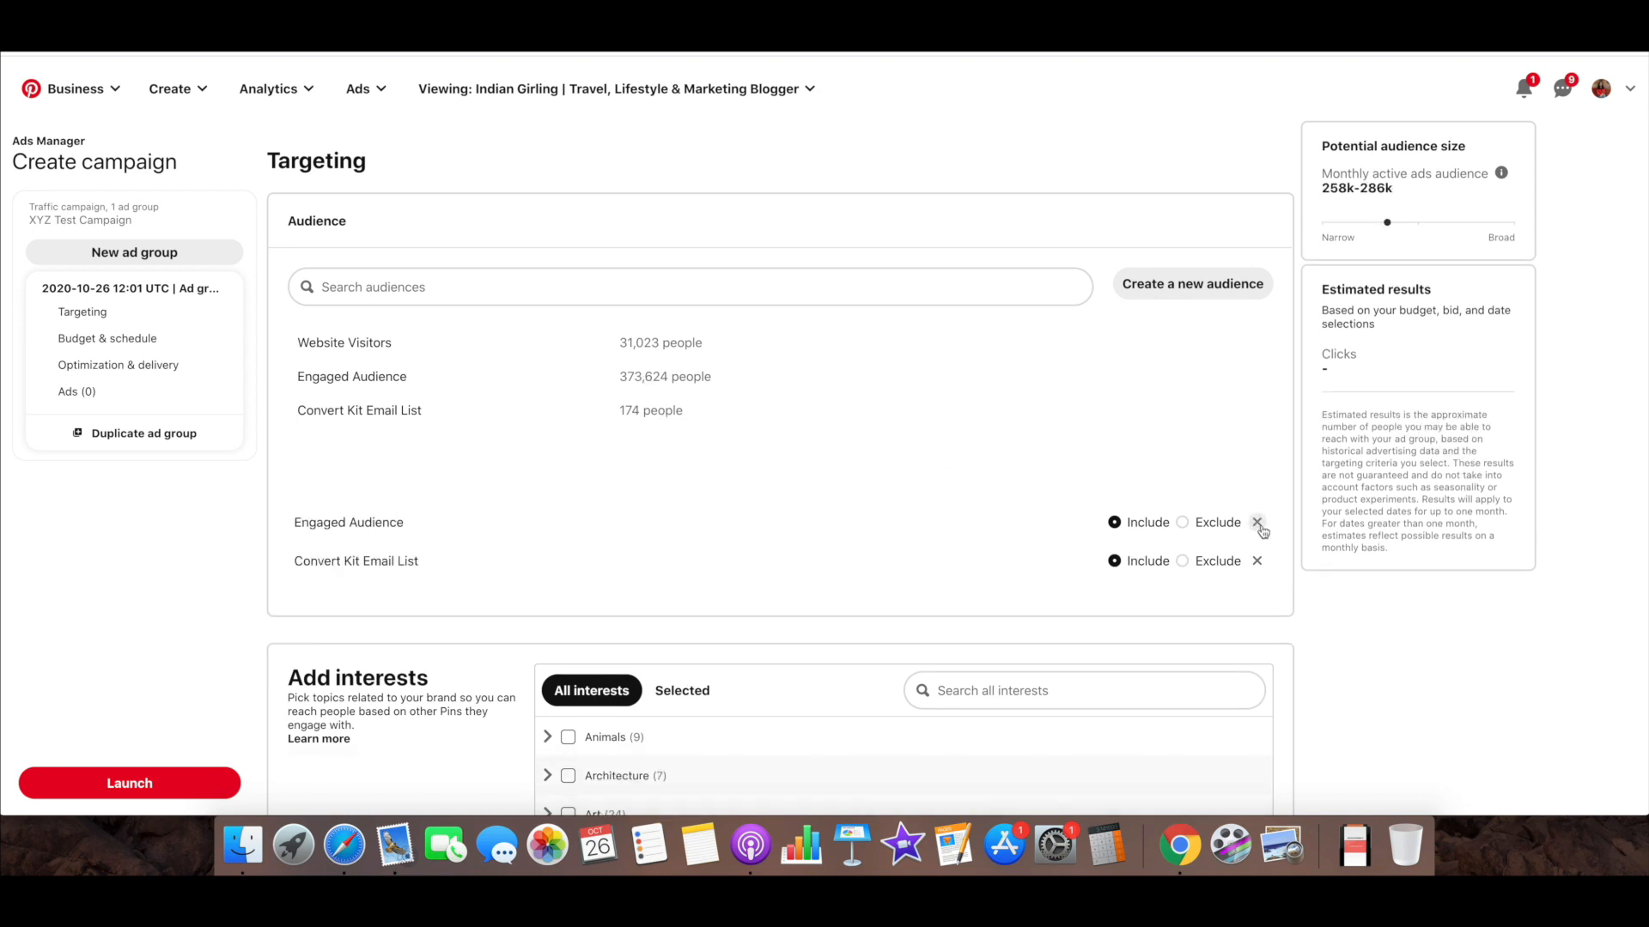
{"action": "left_click", "coordinate": [1256, 522]}
{"action": "left_click", "coordinate": [1256, 522]}
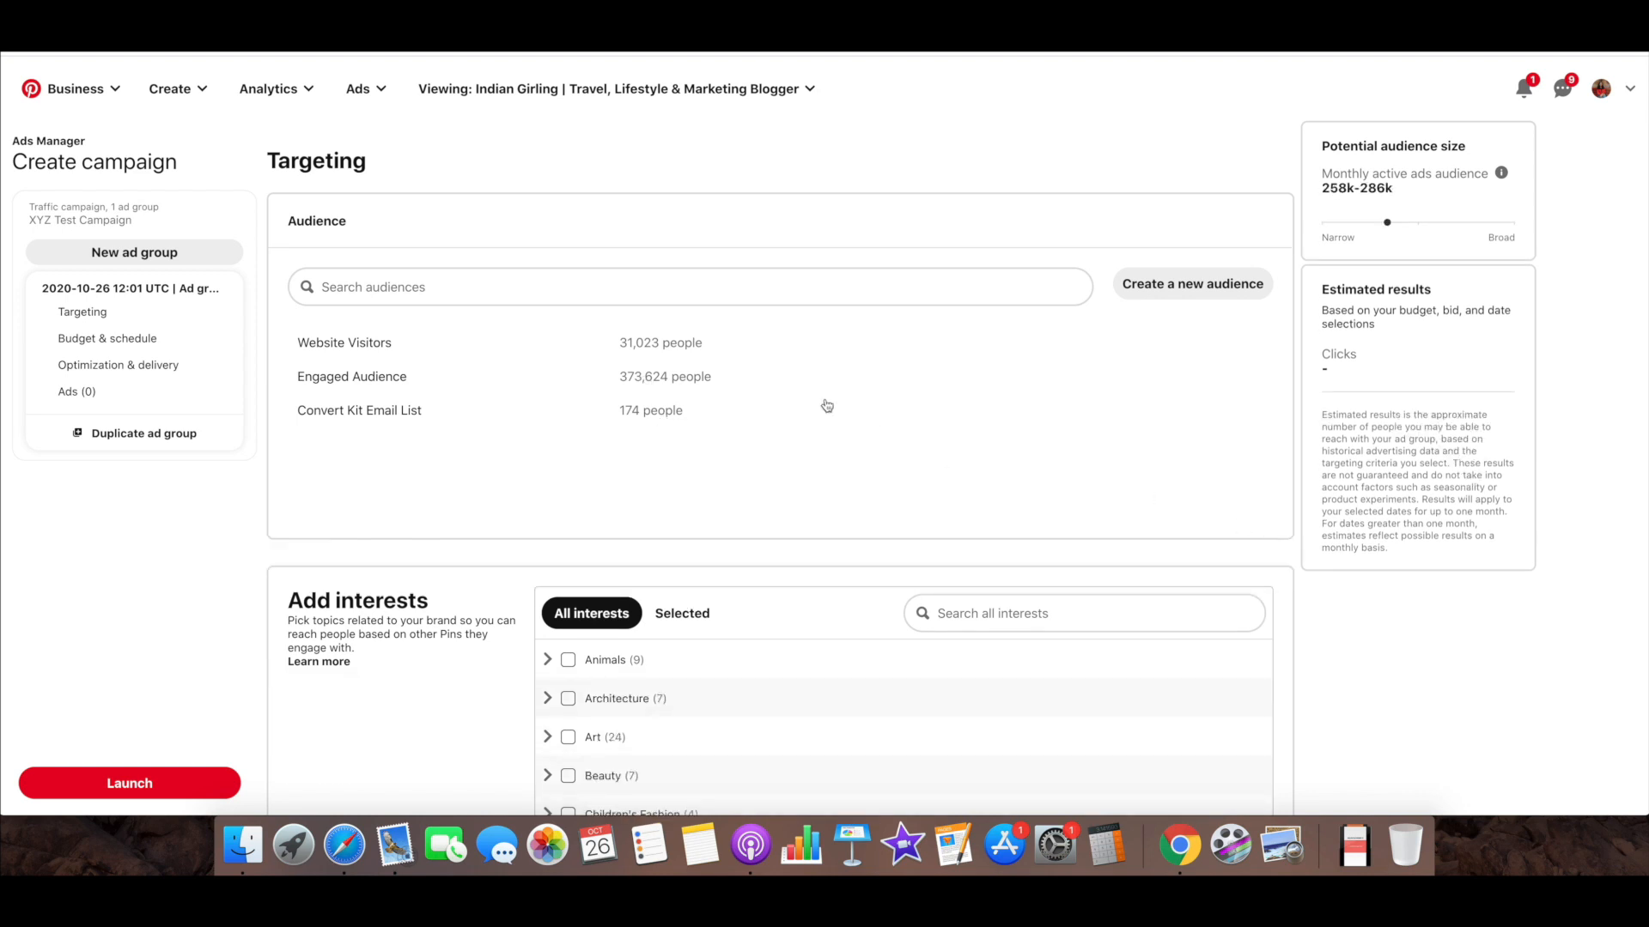
Review the existing audiences once more and look through the interest categories available for targeting
{"action": "scroll", "coordinate": [827, 406], "scroll_direction": "down", "scroll_amount": 2}
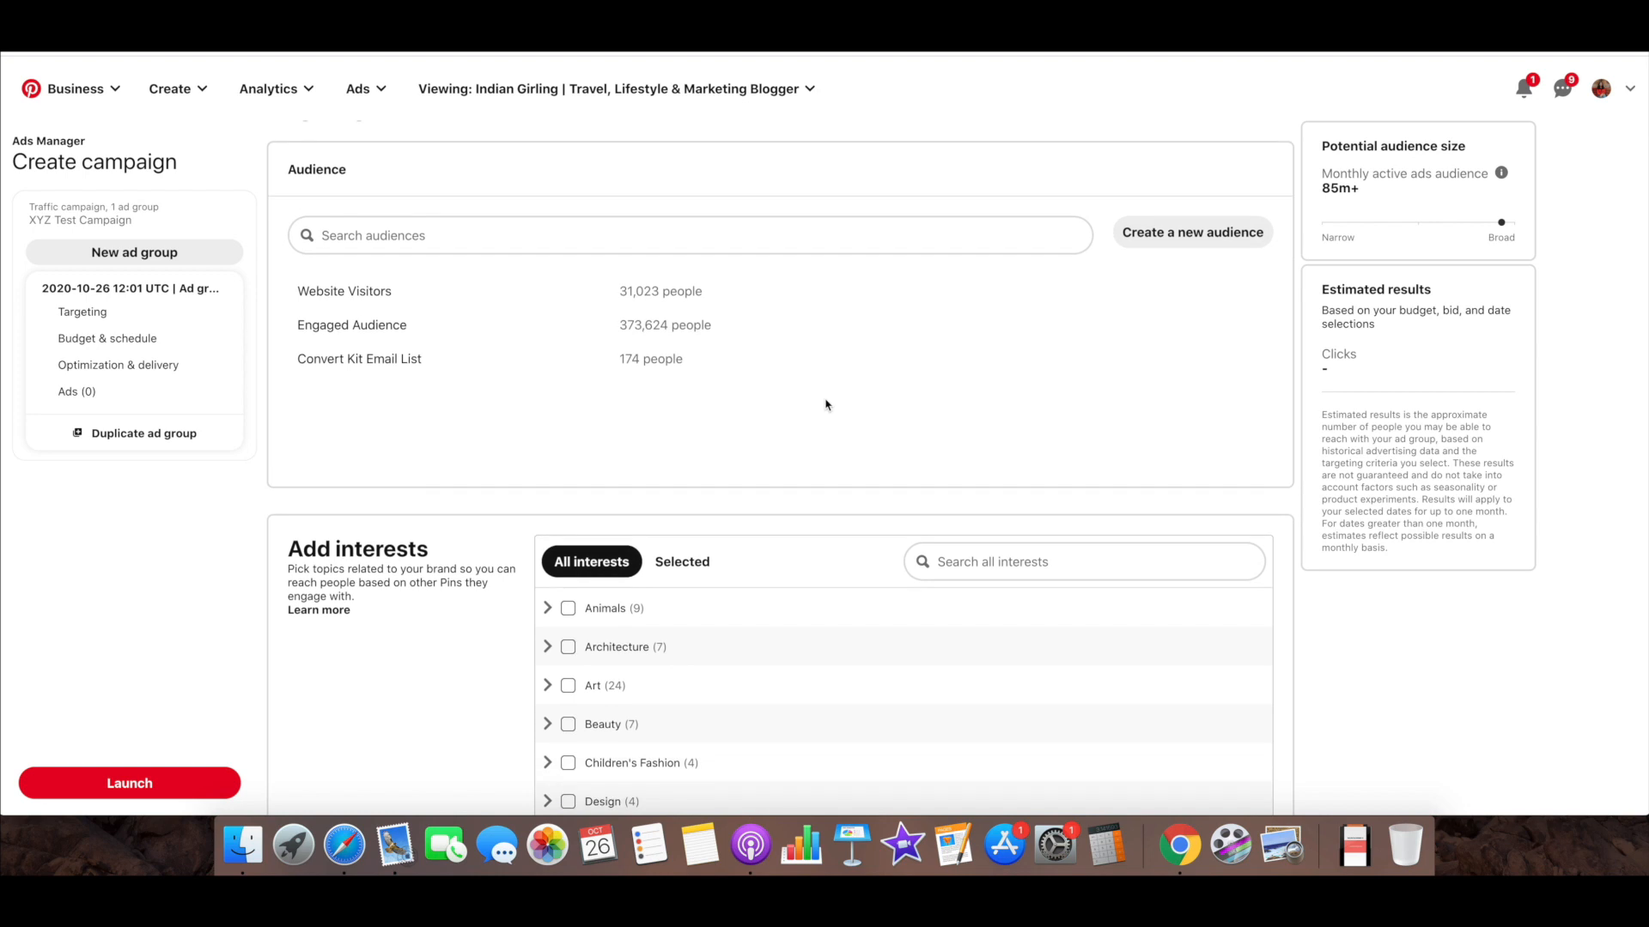
{"action": "scroll", "coordinate": [827, 405], "scroll_direction": "down", "scroll_amount": 3}
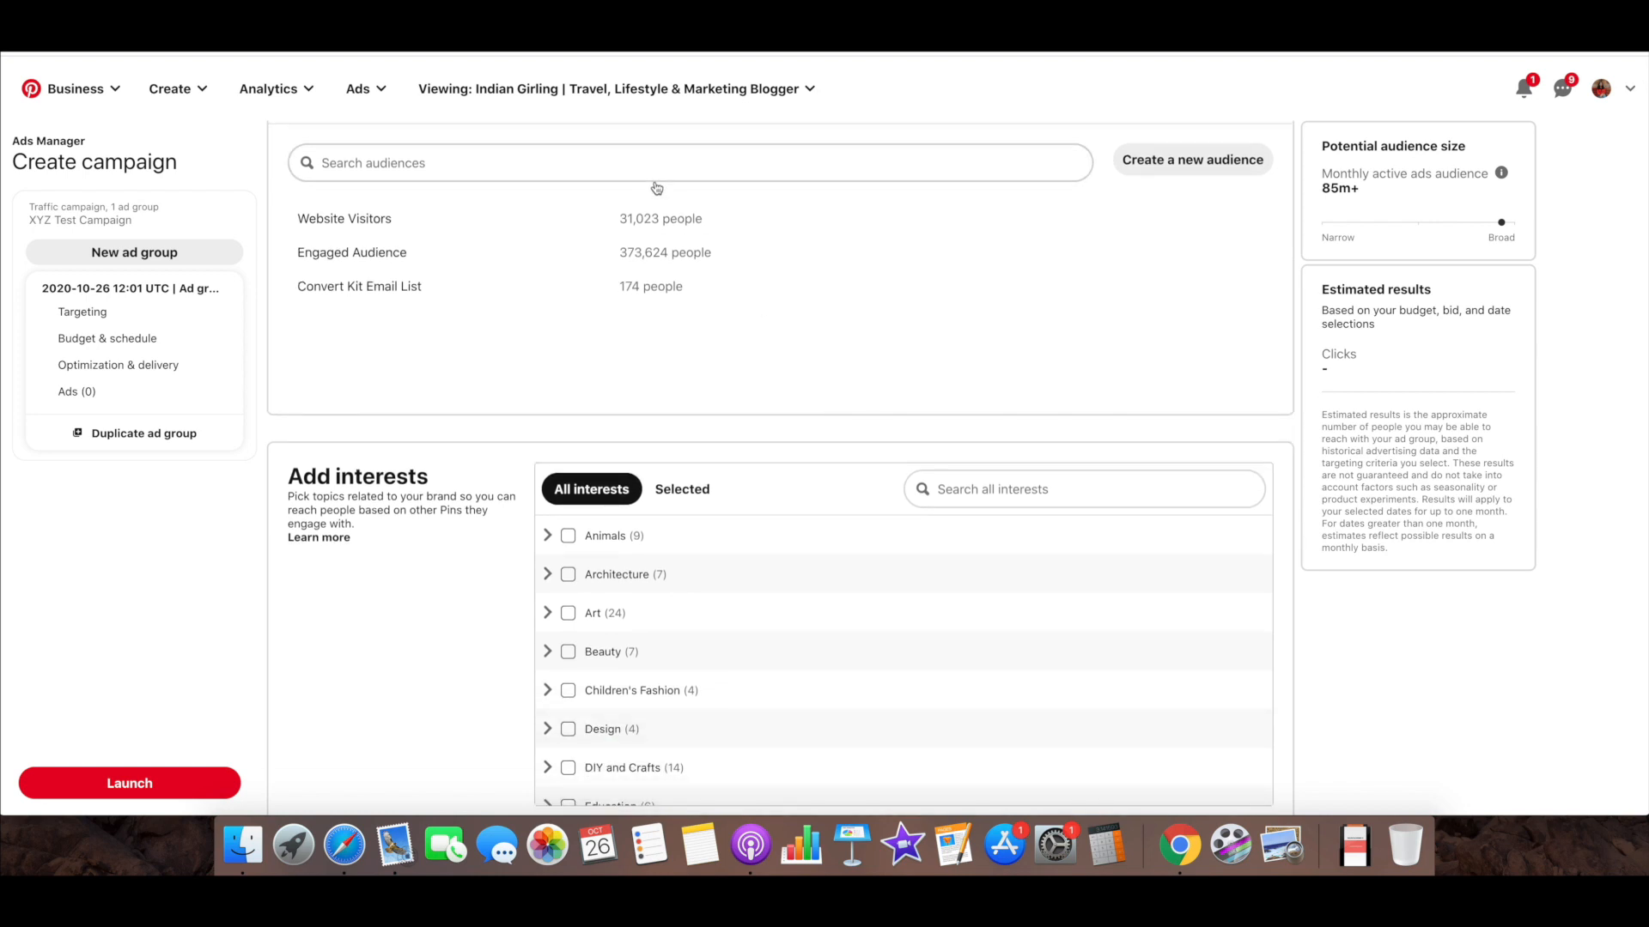
{"action": "scroll", "coordinate": [711, 271], "scroll_direction": "up", "scroll_amount": 5}
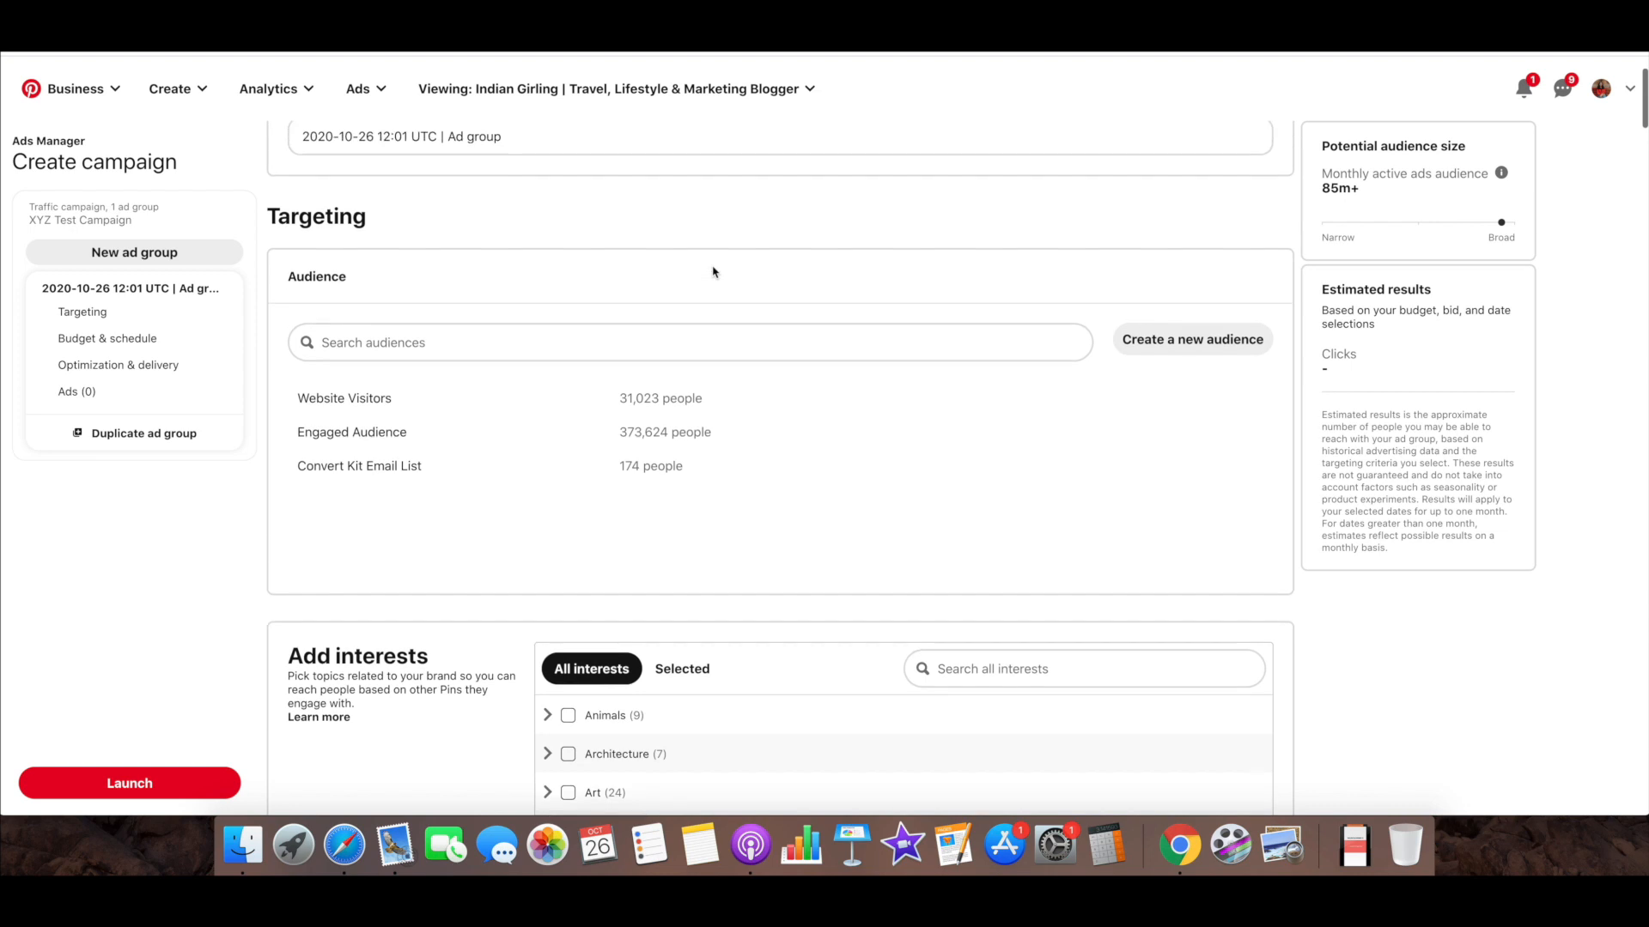
{"action": "scroll", "coordinate": [721, 326], "scroll_direction": "down", "scroll_amount": 1}
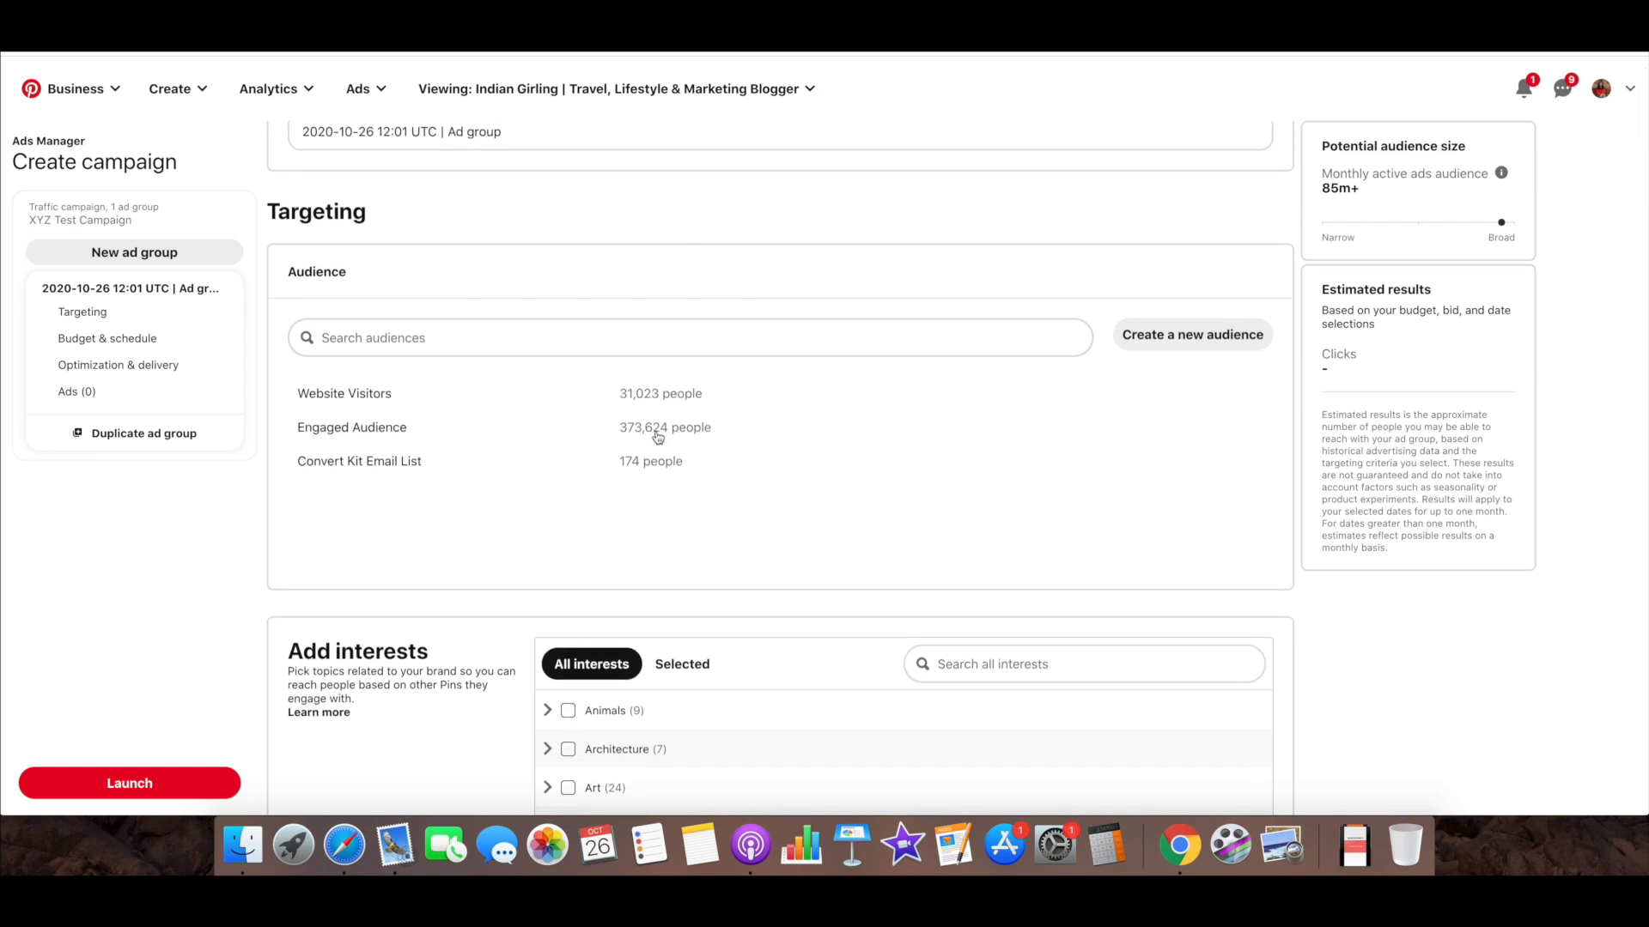
{"action": "scroll", "coordinate": [657, 437], "scroll_direction": "down", "scroll_amount": 4}
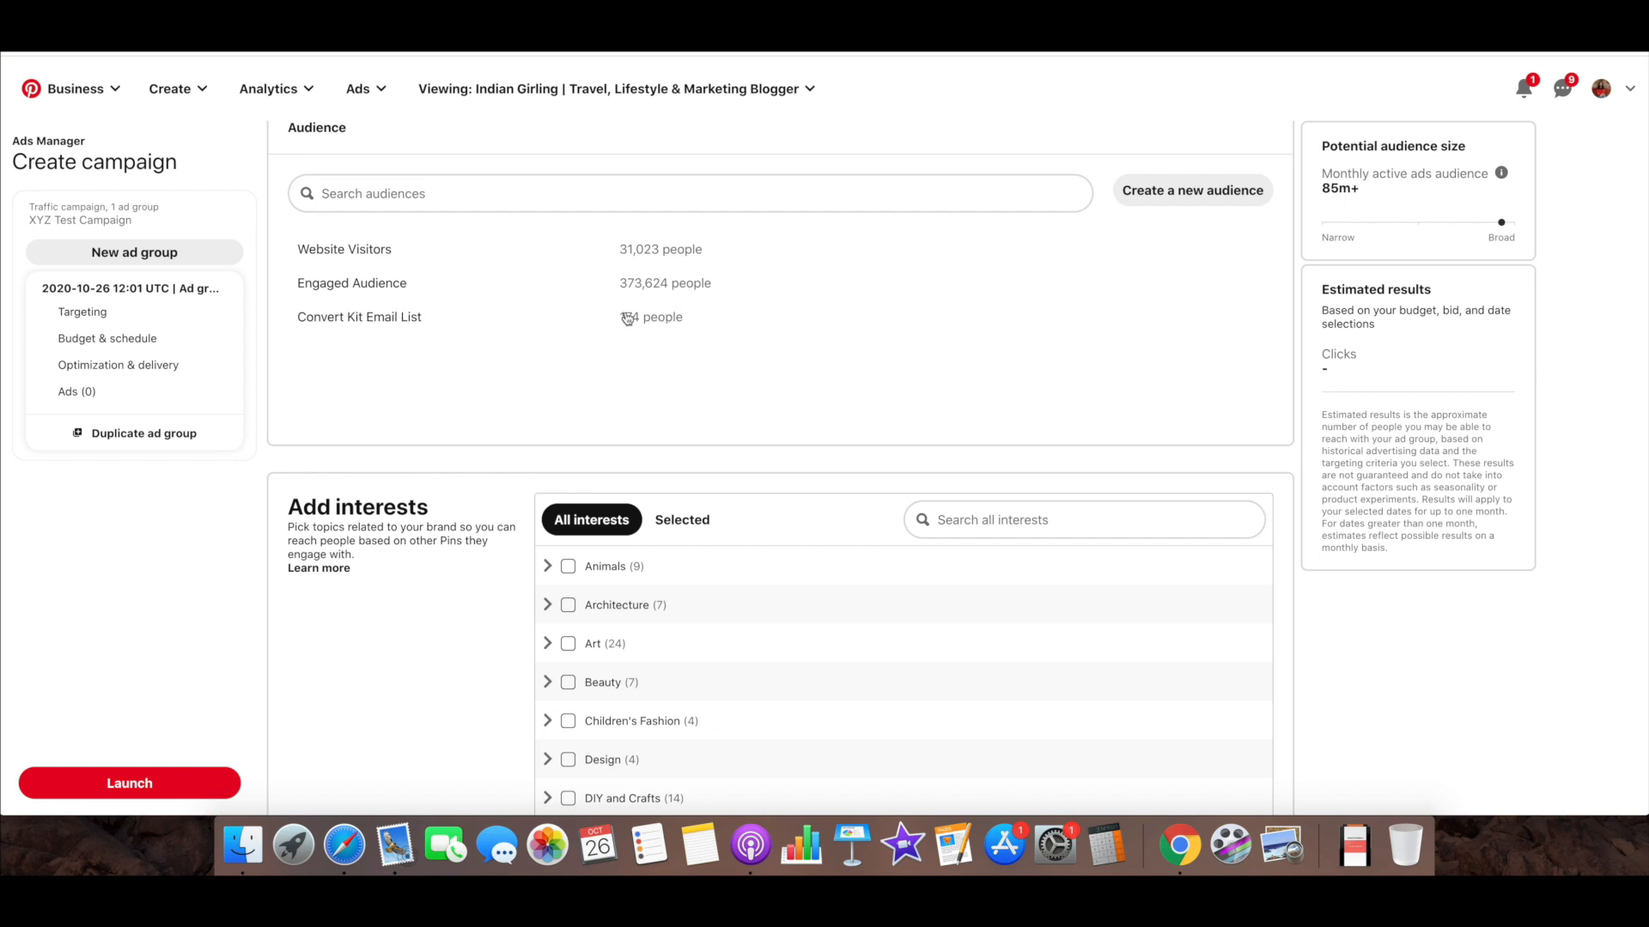
{"action": "scroll", "coordinate": [614, 381], "scroll_direction": "down", "scroll_amount": 5}
{"action": "scroll", "coordinate": [612, 380], "scroll_direction": "up", "scroll_amount": 1}
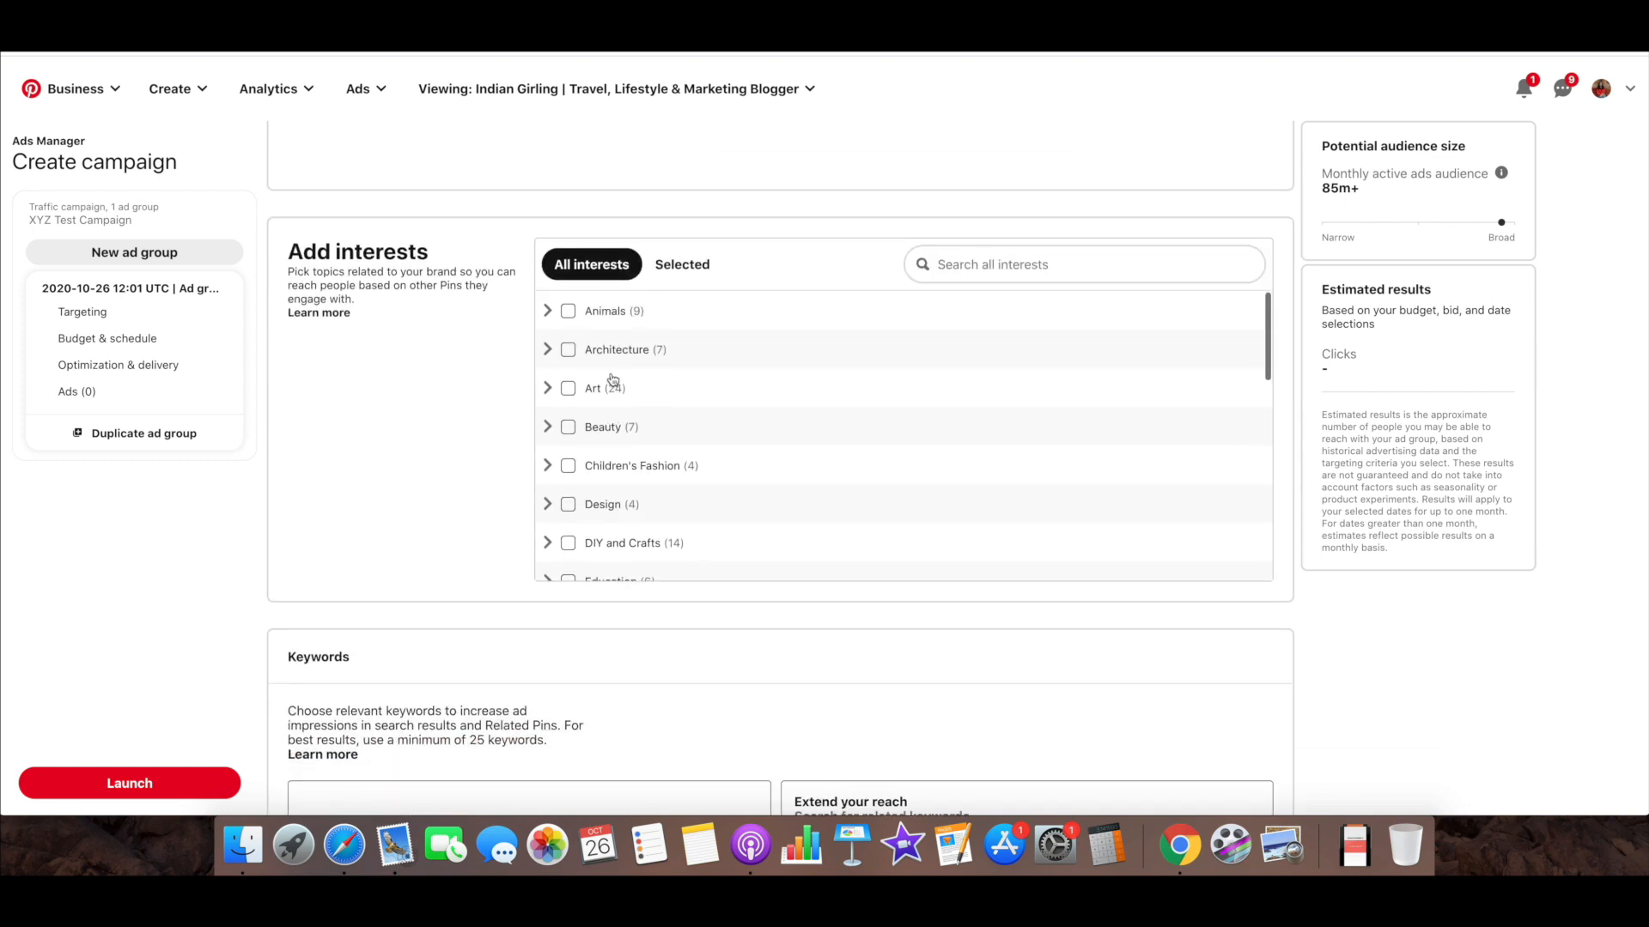
{"action": "scroll", "coordinate": [425, 334], "scroll_direction": "down", "scroll_amount": 2}
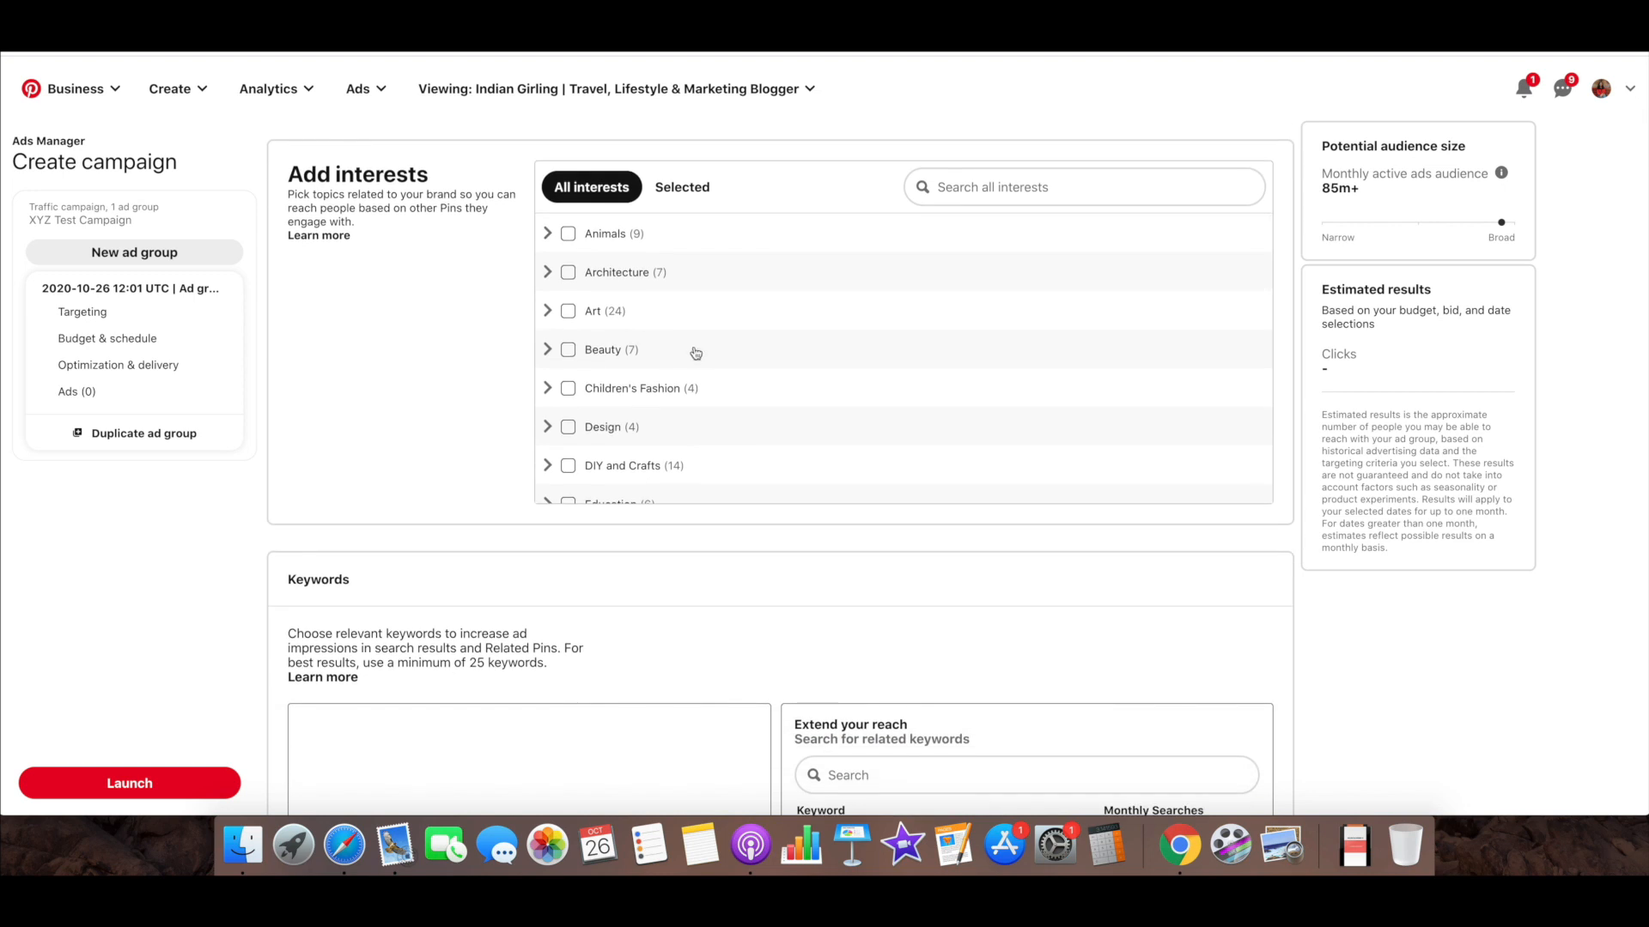
{"action": "scroll", "coordinate": [695, 353], "scroll_direction": "down", "scroll_amount": 8}
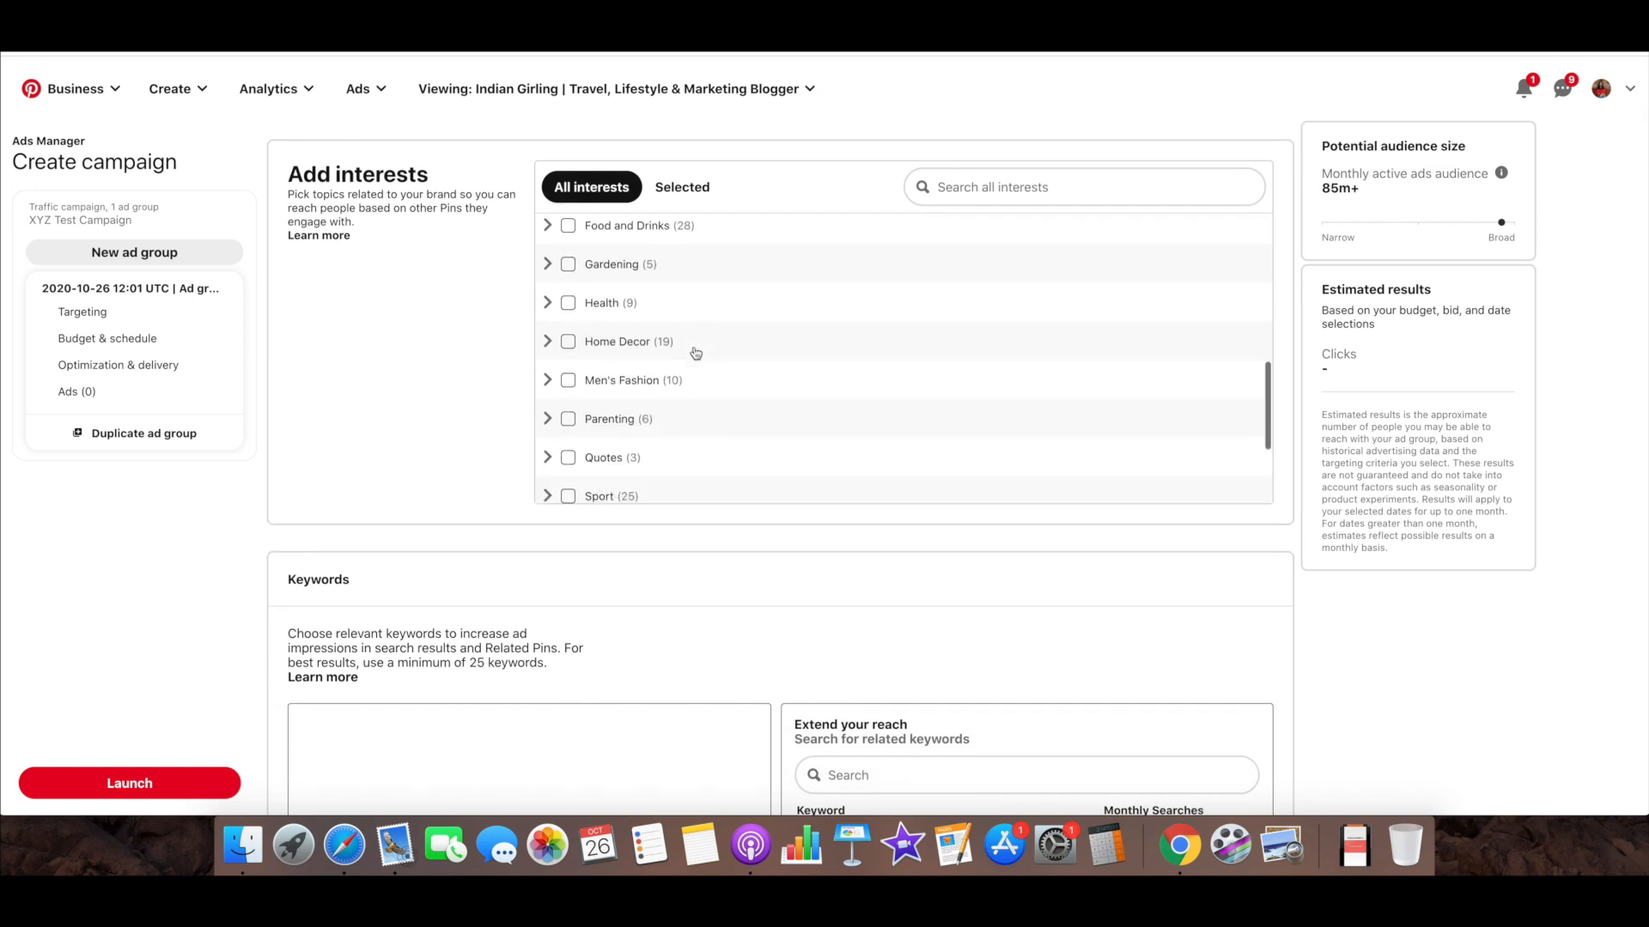
Search the interests for "marketing" and keep only the Internet topic under Education selected, leaving Finance and Home Theater Media unselected
{"action": "scroll", "coordinate": [696, 353], "scroll_direction": "up", "scroll_amount": 4}
{"action": "left_click", "coordinate": [959, 188]}
{"action": "type", "text": "marketing"}
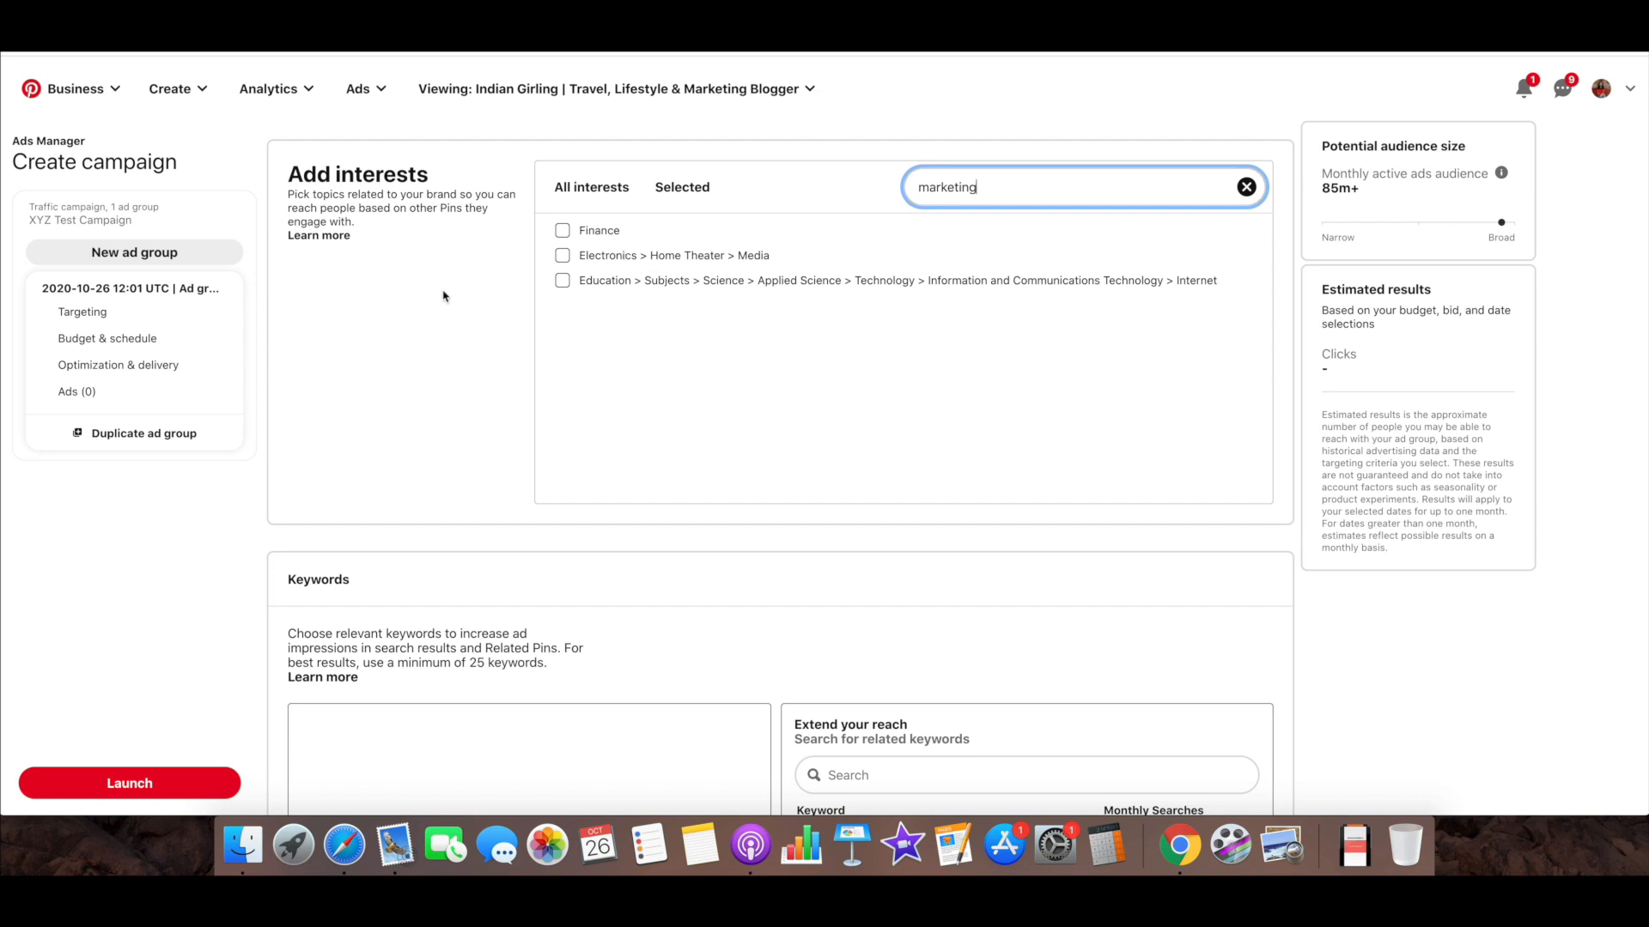
{"action": "scroll", "coordinate": [444, 296], "scroll_direction": "down", "scroll_amount": 1}
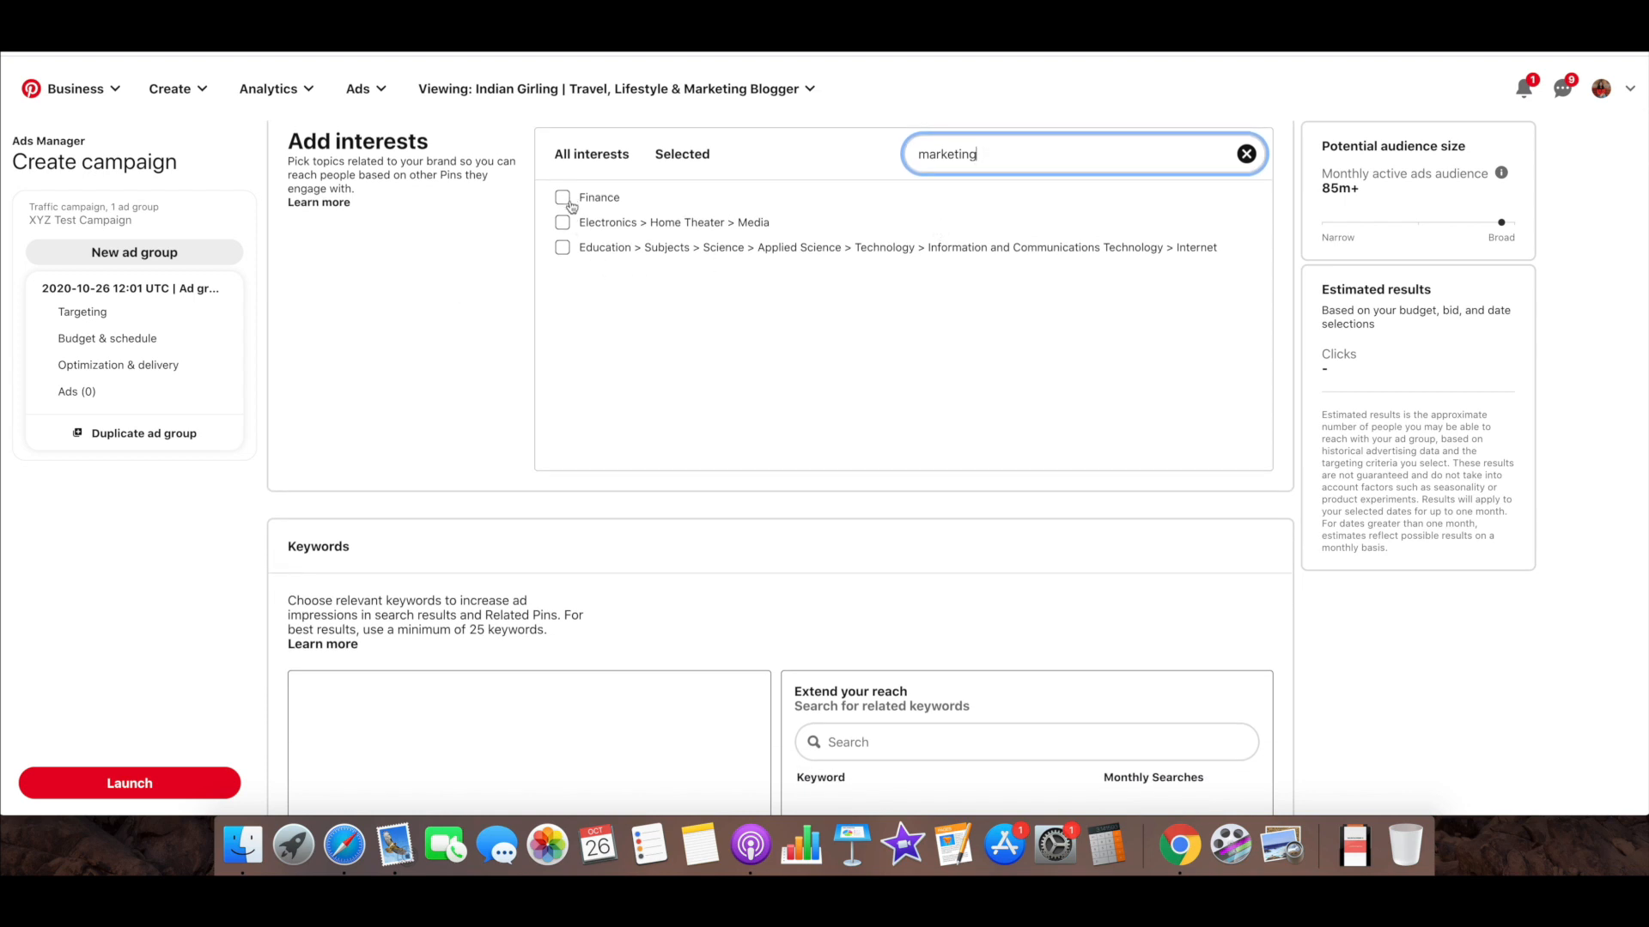
{"action": "left_click", "coordinate": [563, 247]}
{"action": "left_click", "coordinate": [563, 222]}
{"action": "left_click", "coordinate": [563, 197]}
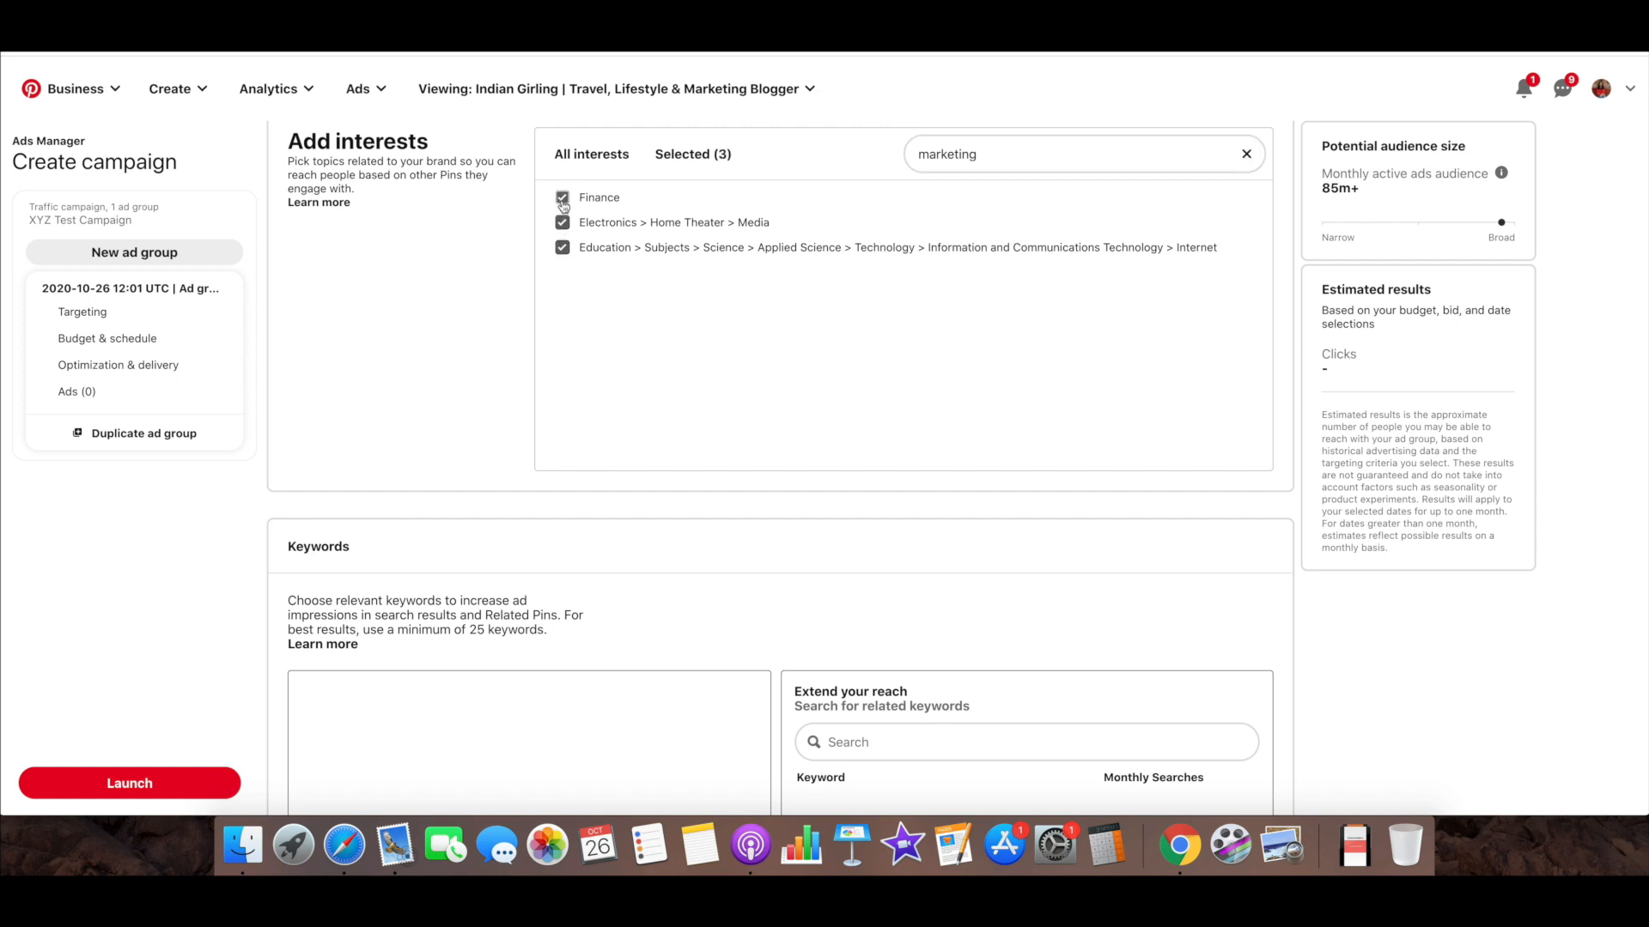
{"action": "left_click", "coordinate": [562, 197]}
{"action": "left_click", "coordinate": [563, 222]}
Clear the interest search and review the full interest list and the empty Keywords section
{"action": "scroll", "coordinate": [471, 381], "scroll_direction": "down", "scroll_amount": 5}
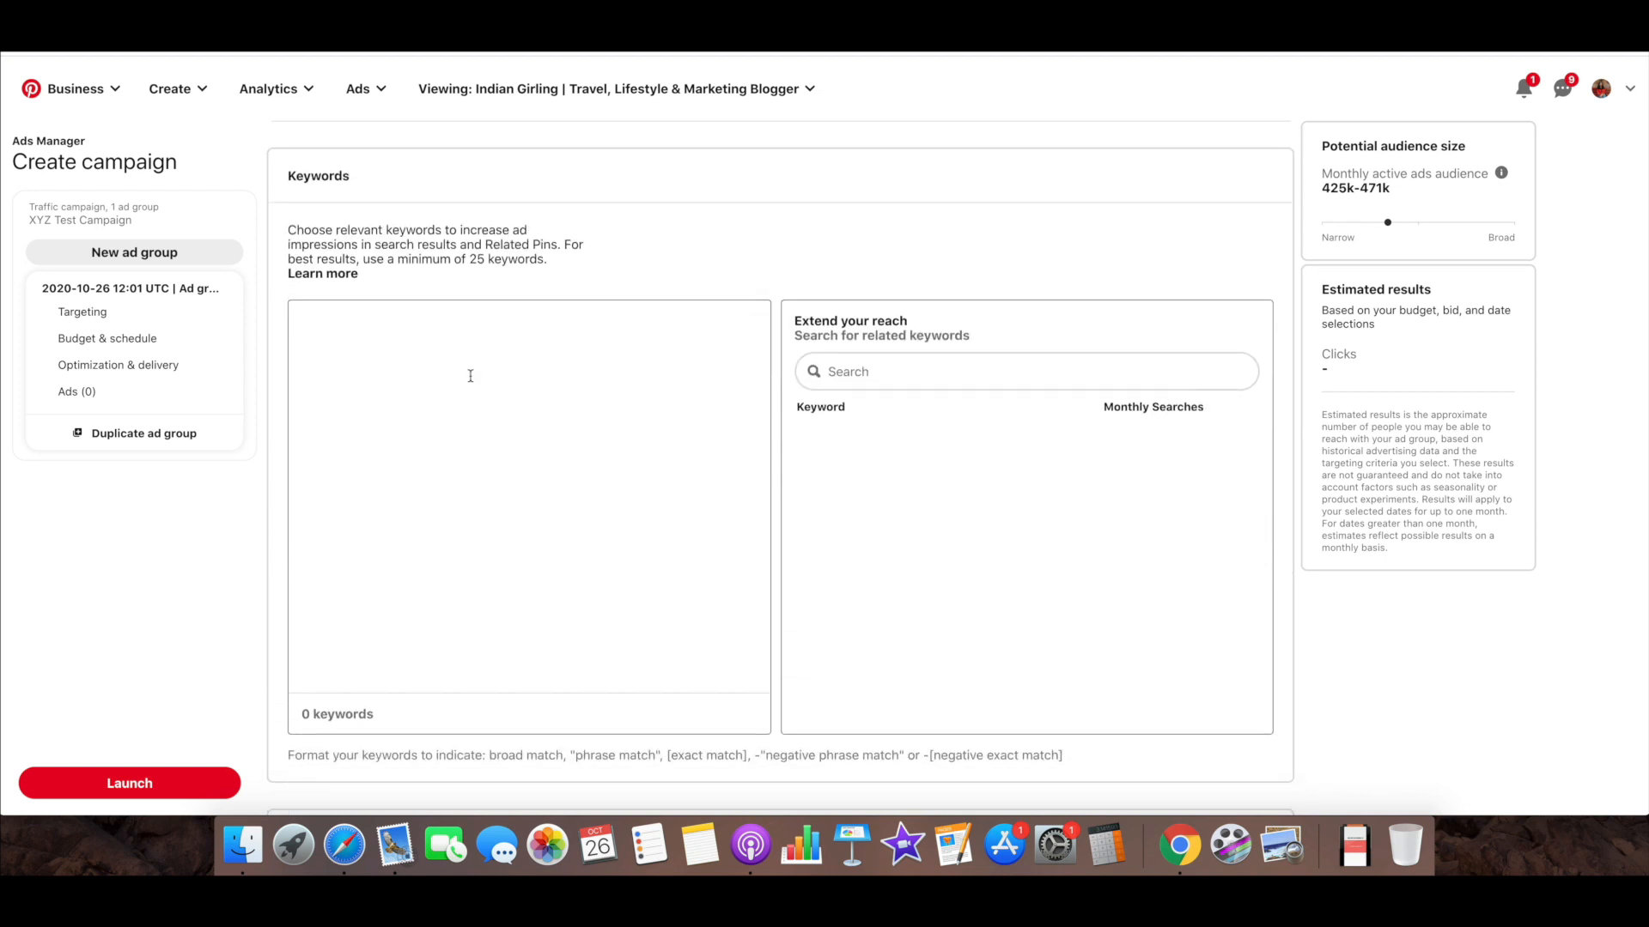
{"action": "scroll", "coordinate": [470, 376], "scroll_direction": "up", "scroll_amount": 10}
{"action": "scroll", "coordinate": [1191, 361], "scroll_direction": "down", "scroll_amount": 3}
{"action": "left_click", "coordinate": [1246, 302]}
{"action": "scroll", "coordinate": [979, 432], "scroll_direction": "down", "scroll_amount": 3}
{"action": "scroll", "coordinate": [979, 432], "scroll_direction": "down", "scroll_amount": 10}
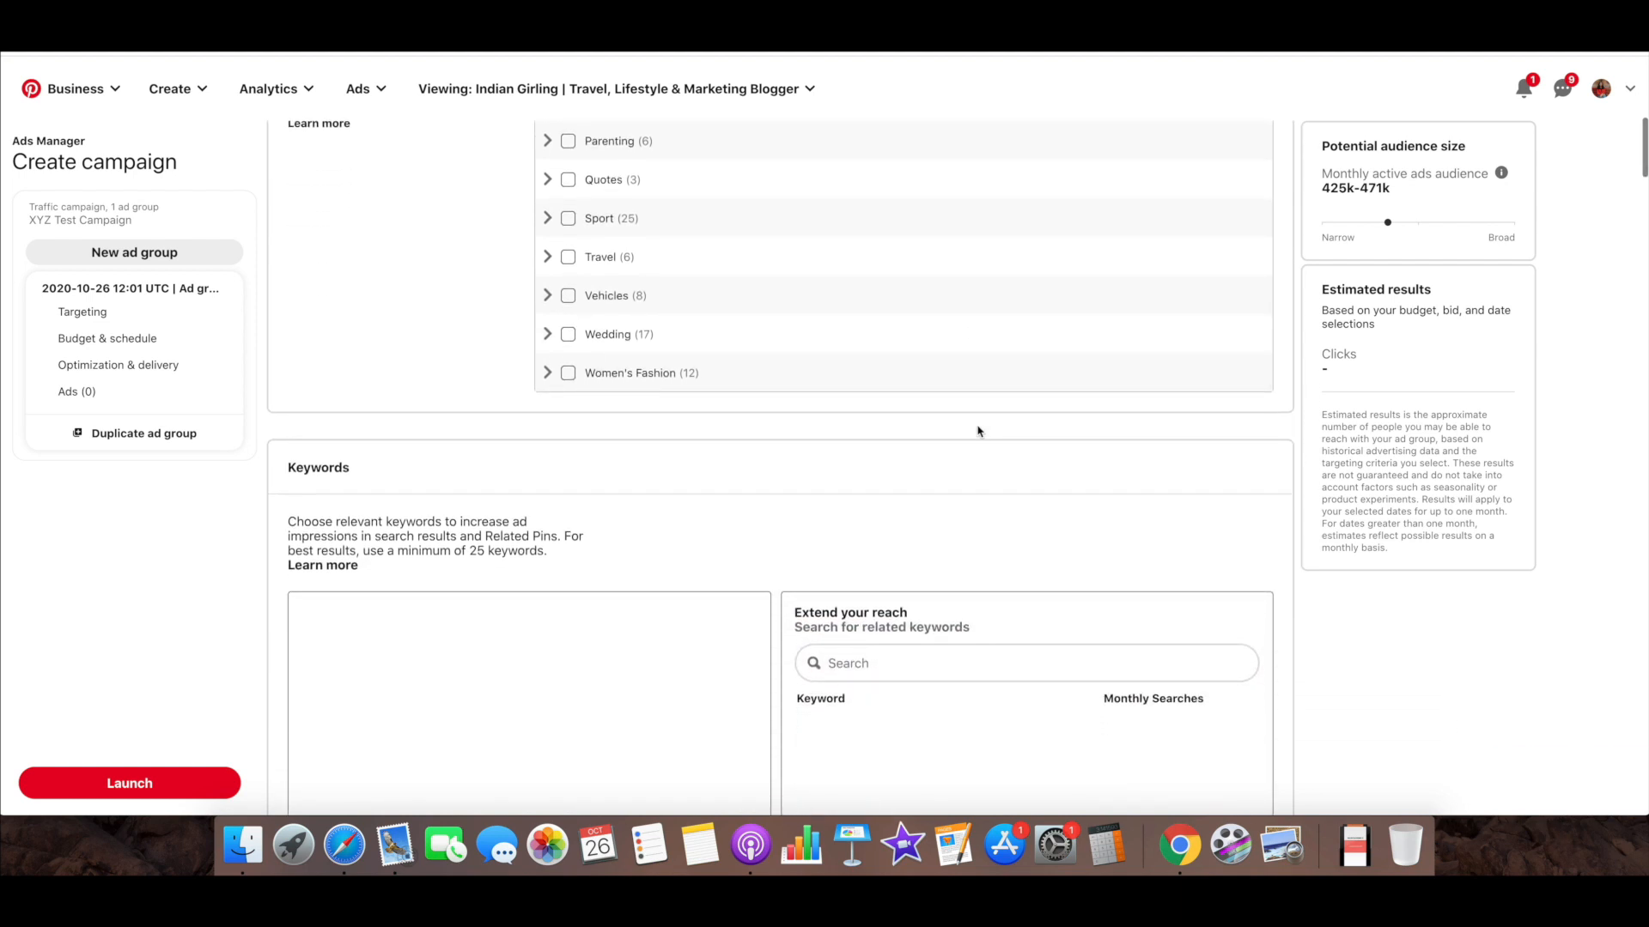
{"action": "scroll", "coordinate": [790, 335], "scroll_direction": "up", "scroll_amount": 3}
{"action": "scroll", "coordinate": [791, 334], "scroll_direction": "up", "scroll_amount": 6}
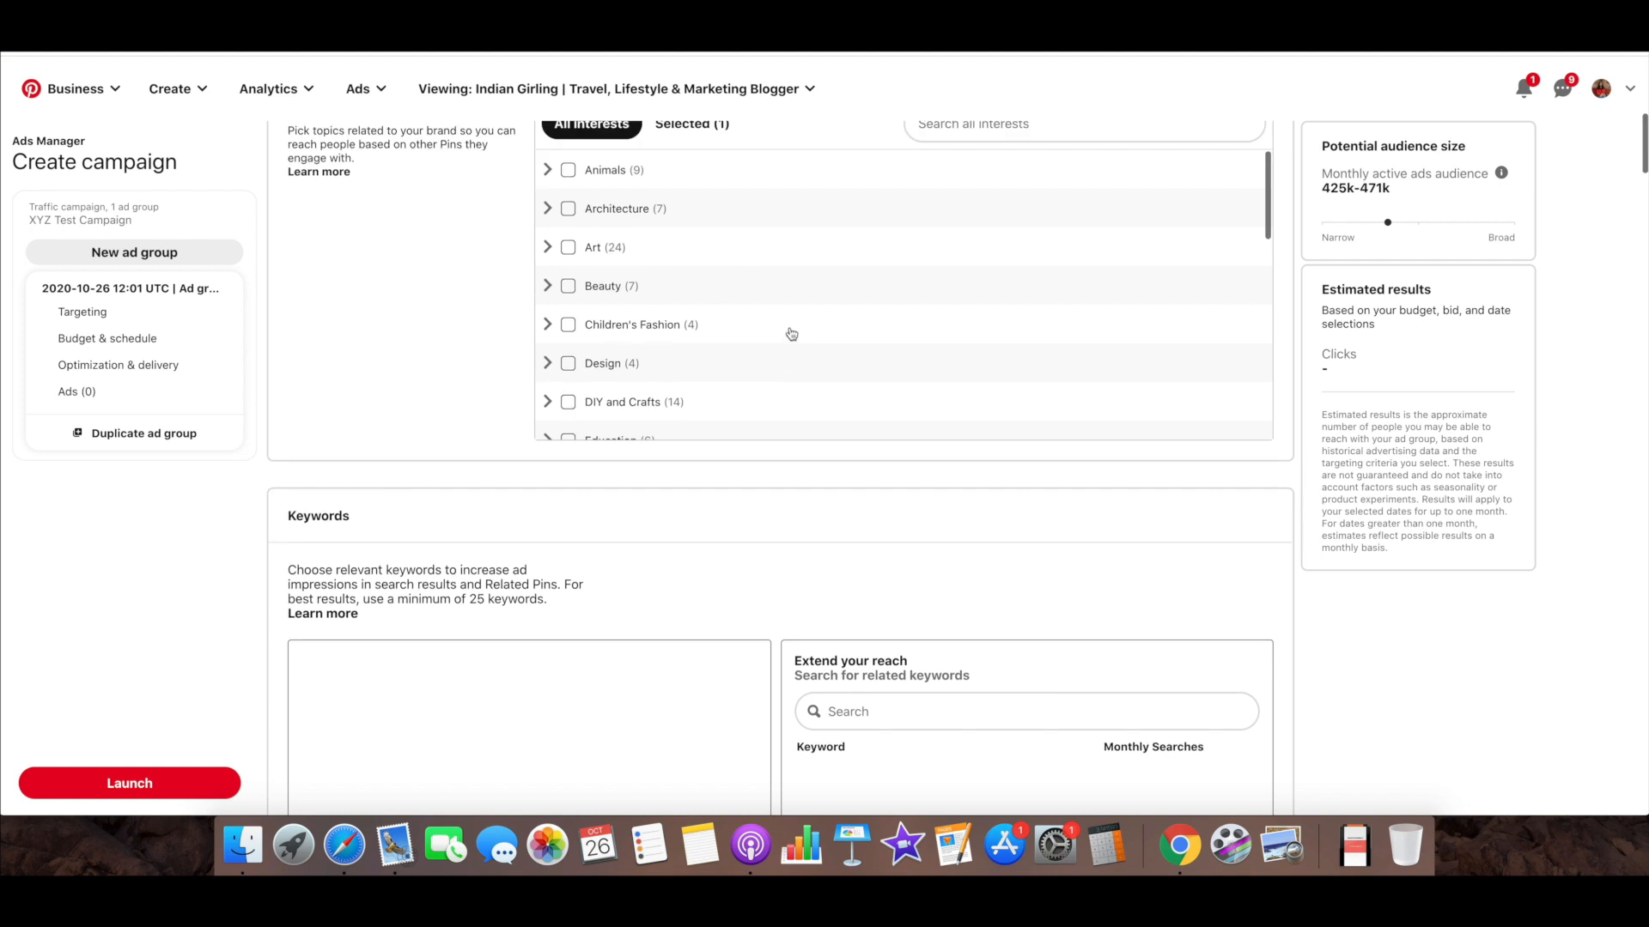
{"action": "scroll", "coordinate": [421, 308], "scroll_direction": "up", "scroll_amount": 2}
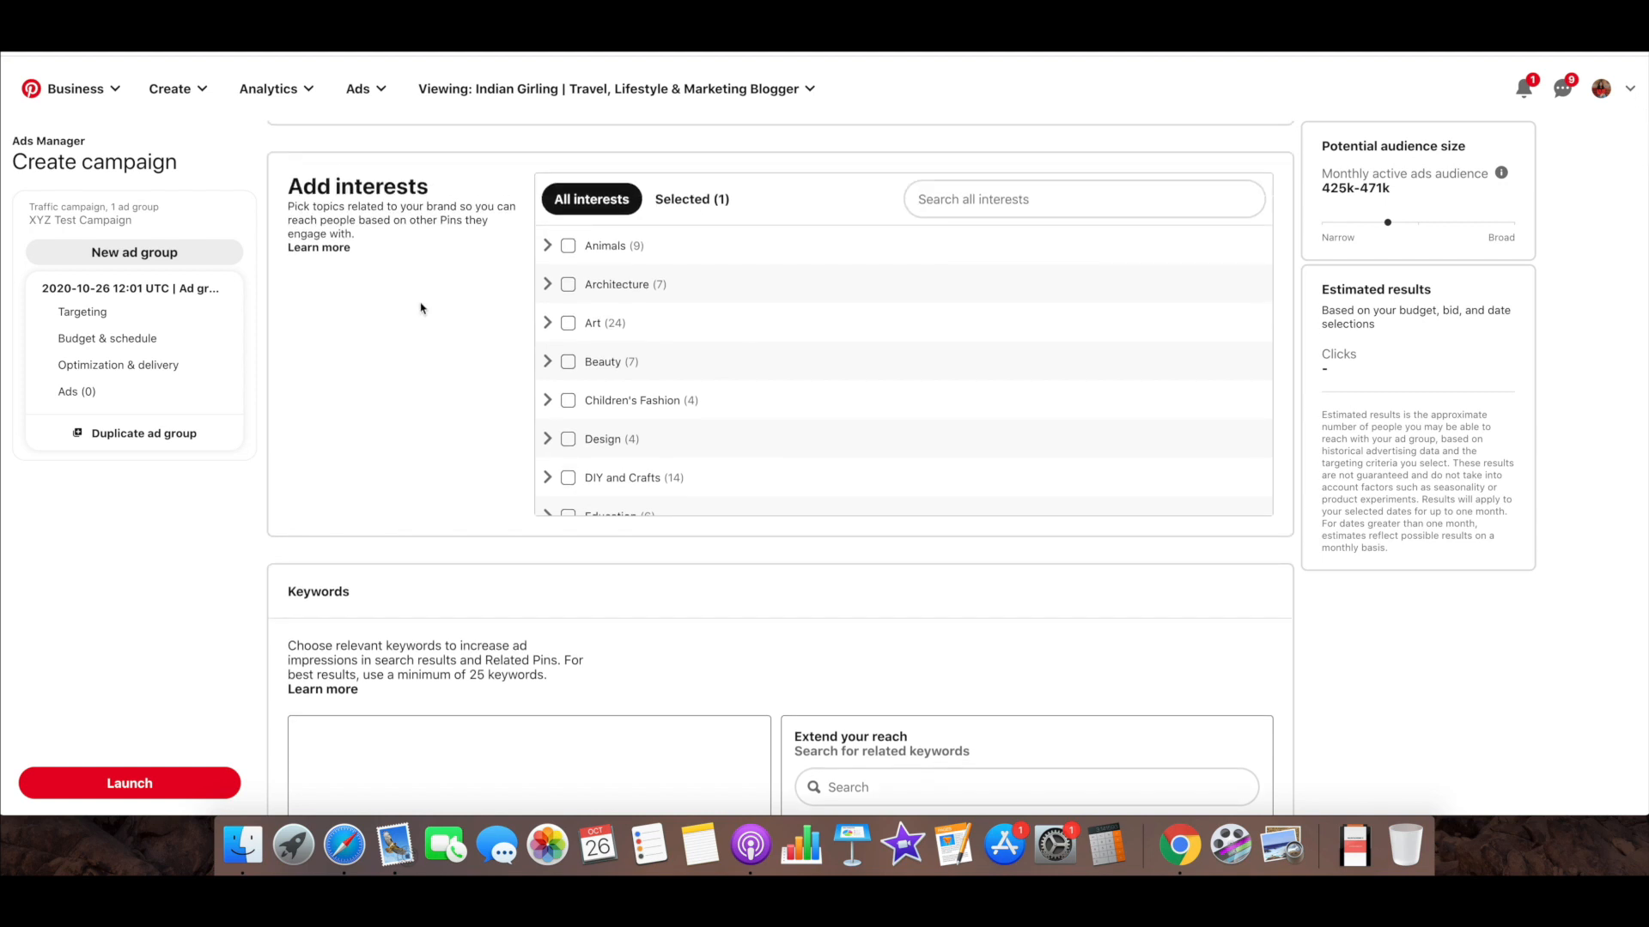
{"action": "scroll", "coordinate": [421, 308], "scroll_direction": "down", "scroll_amount": 5}
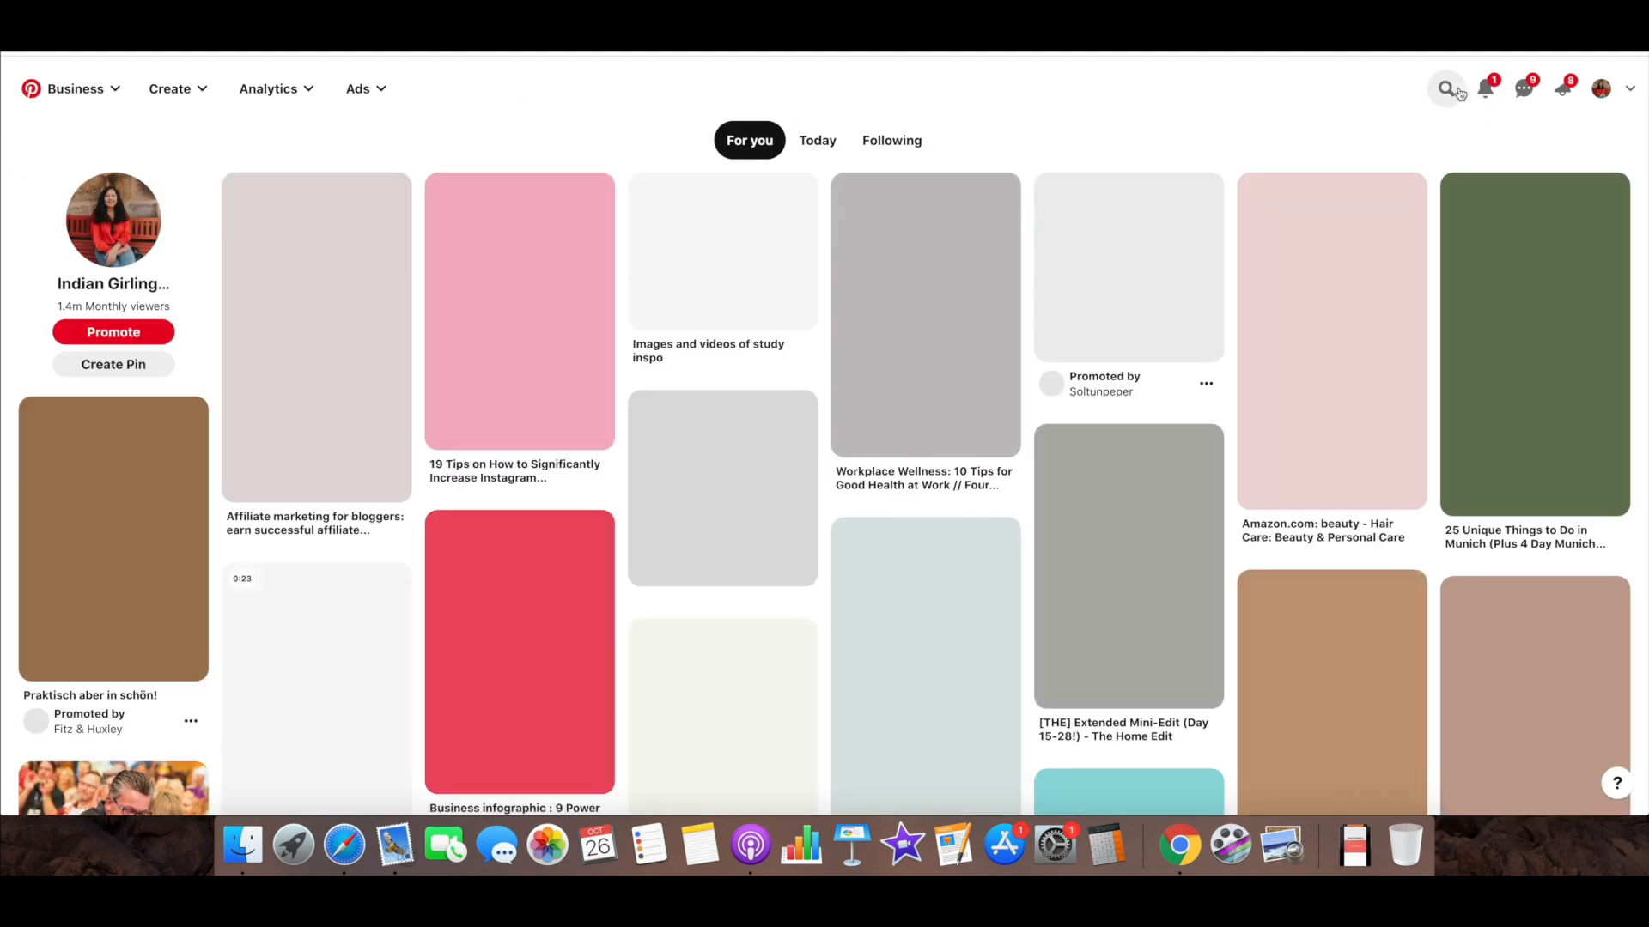
Switch to the Pinterest home feed and search for "instagram templates"
{"action": "left_click", "coordinate": [1446, 89]}
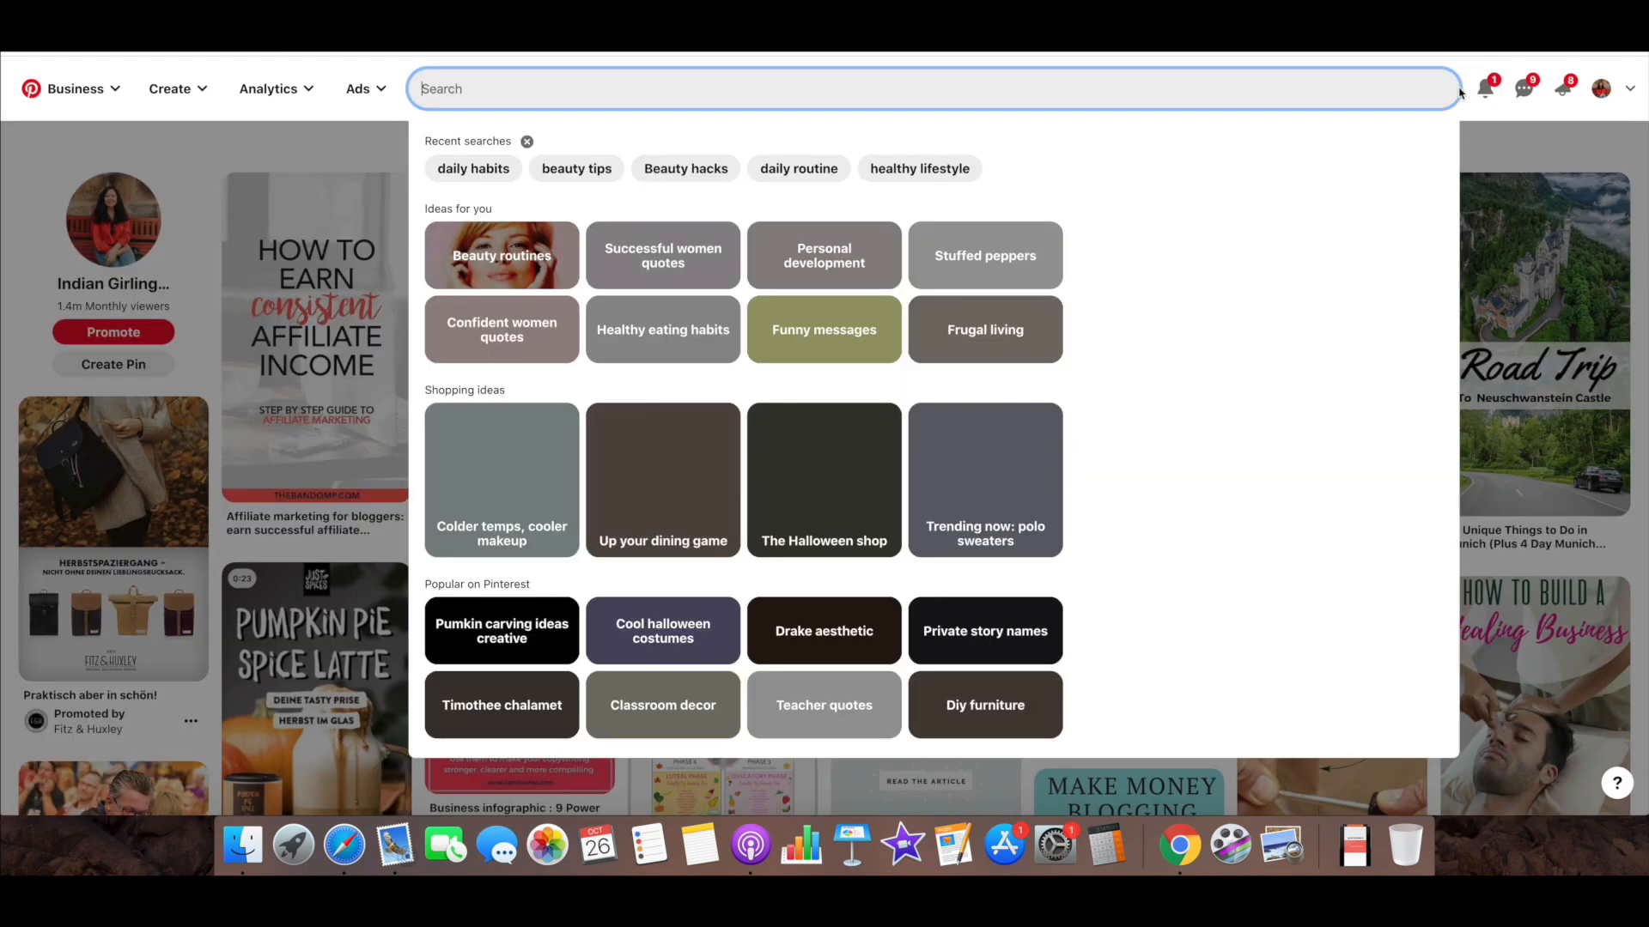
{"action": "type", "text": "instag"}
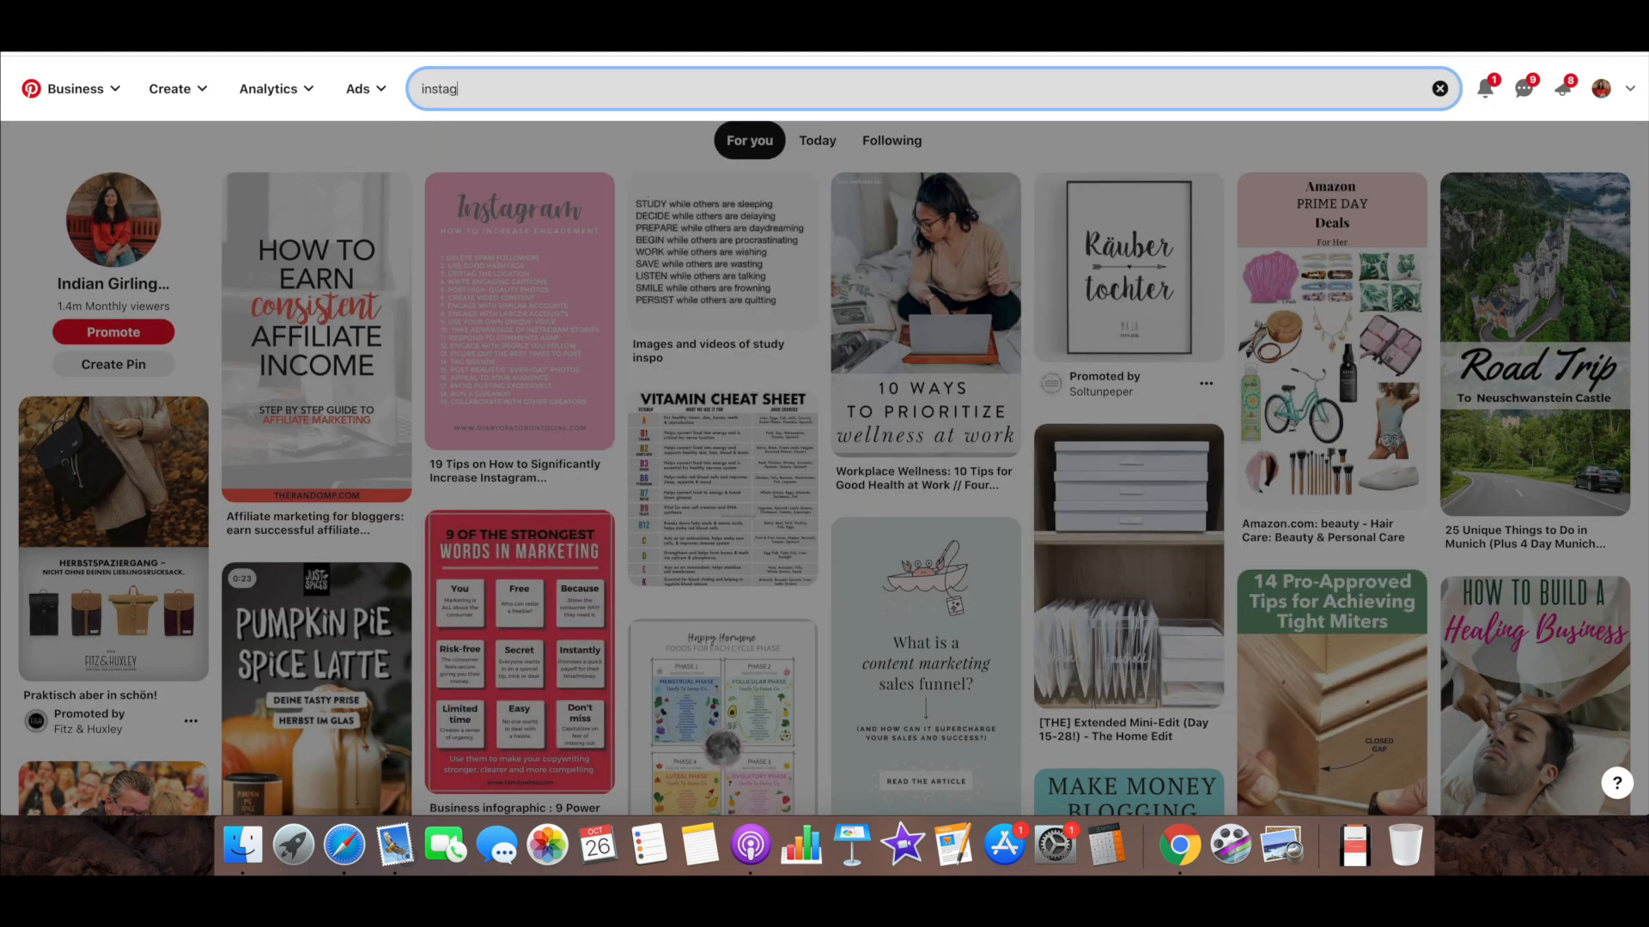
{"action": "type", "text": "ram templates"}
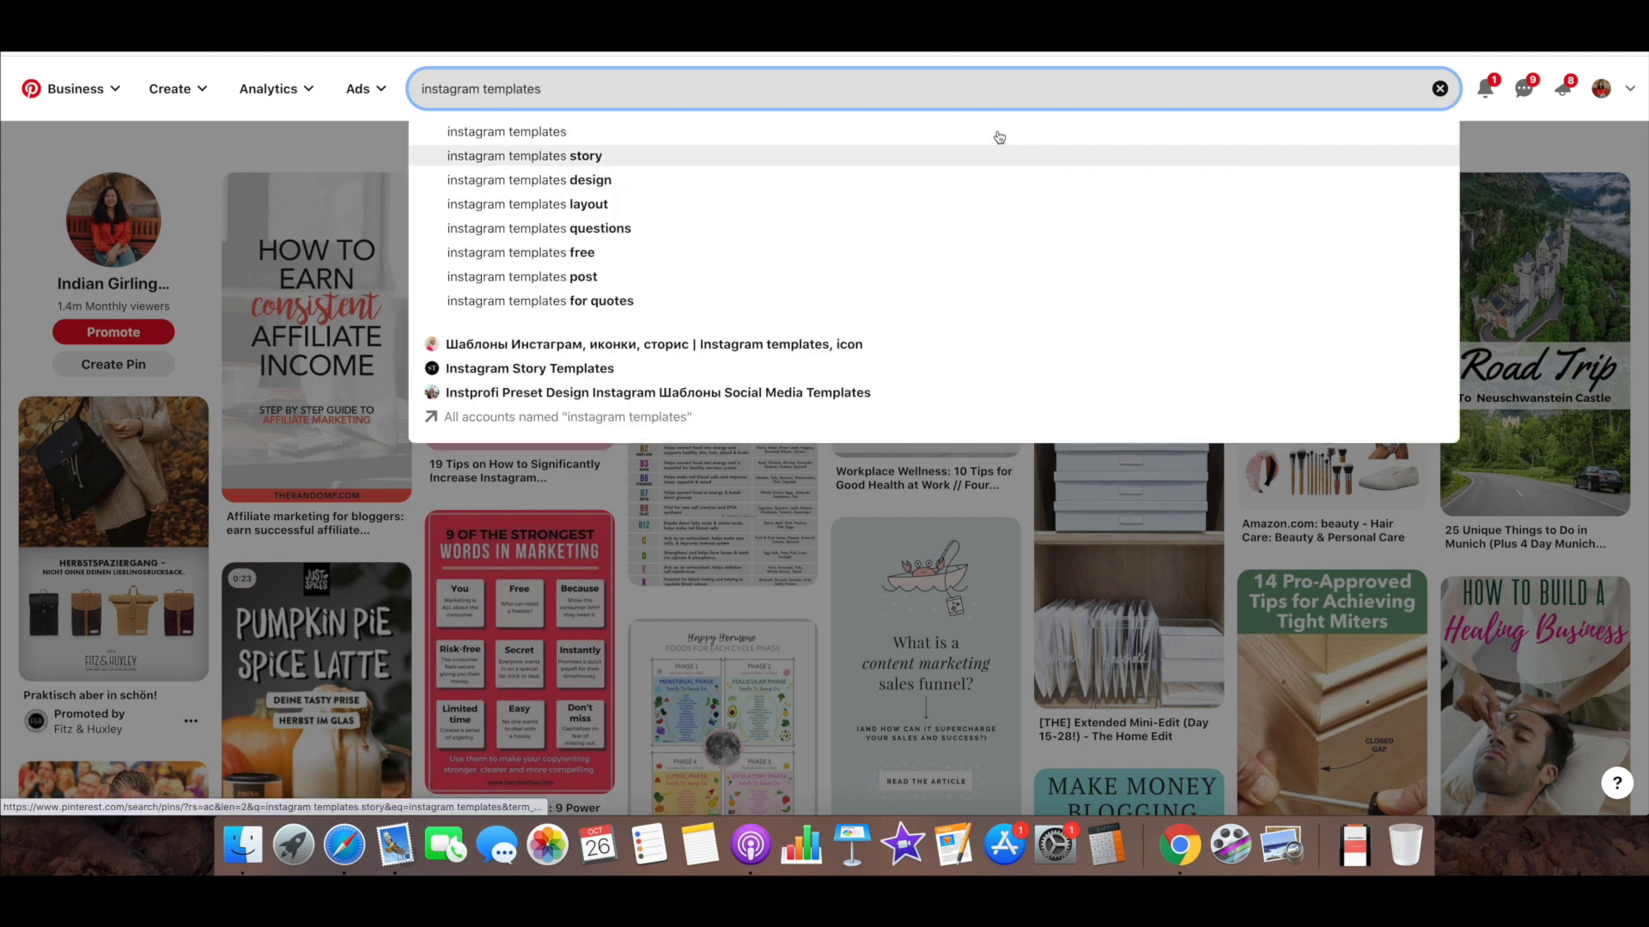
{"action": "left_click", "coordinate": [993, 131]}
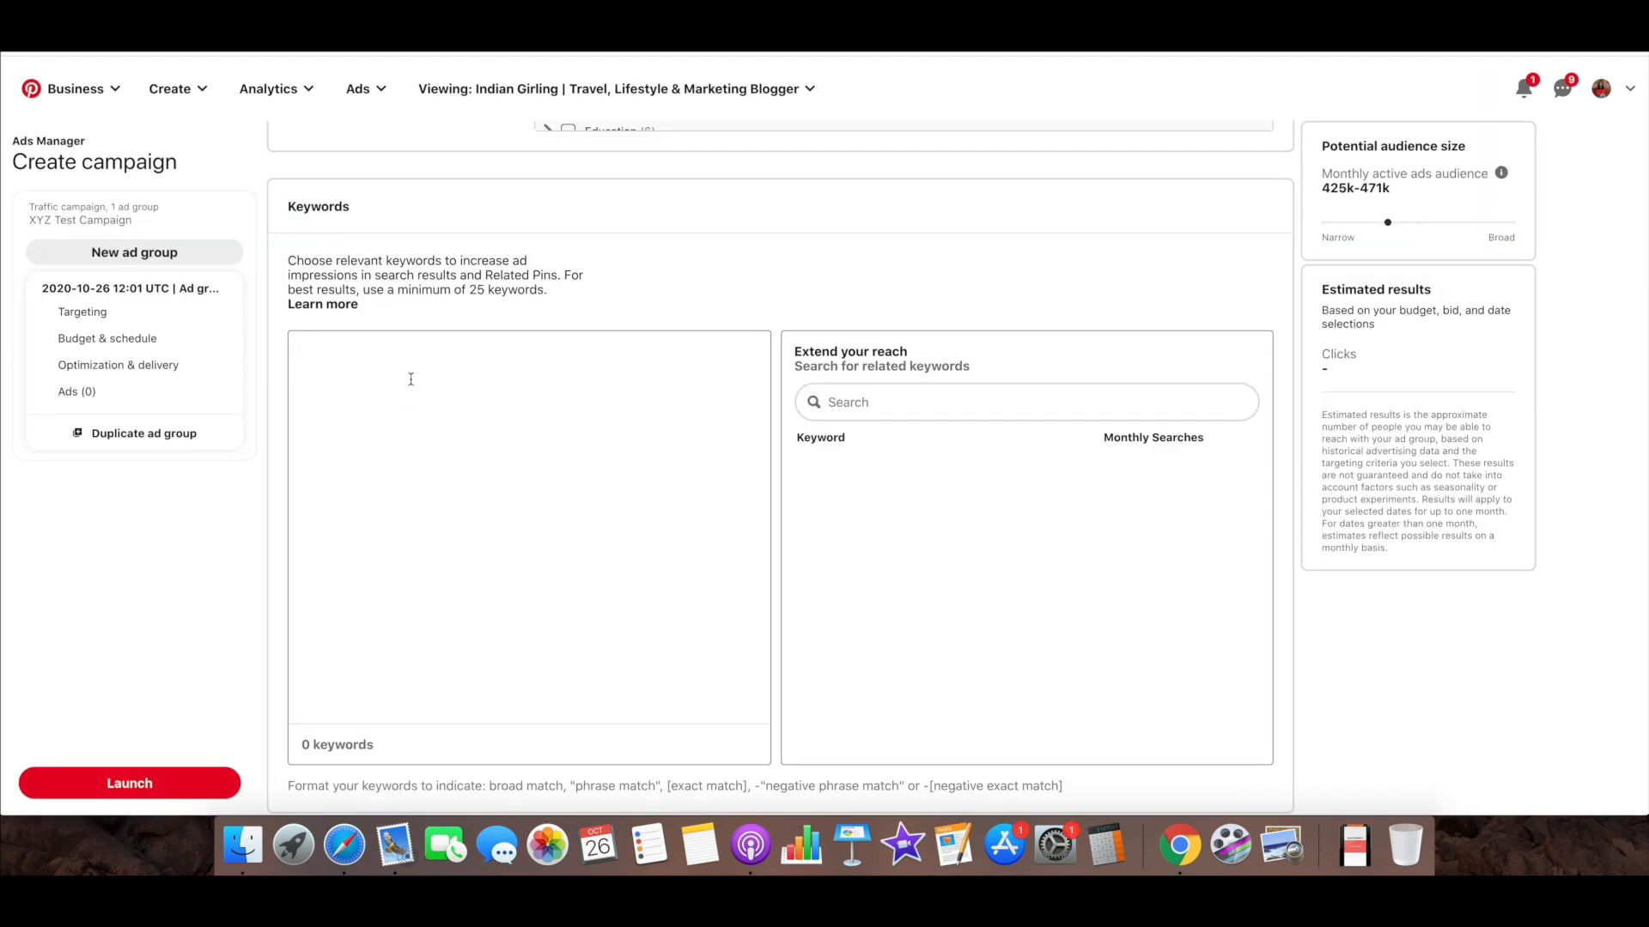
Back in the campaign setup, add "instagram templates" as an ad group keyword and open the search for related keywords
{"action": "type", "text": "instagram templates"}
{"action": "left_click", "coordinate": [885, 407]}
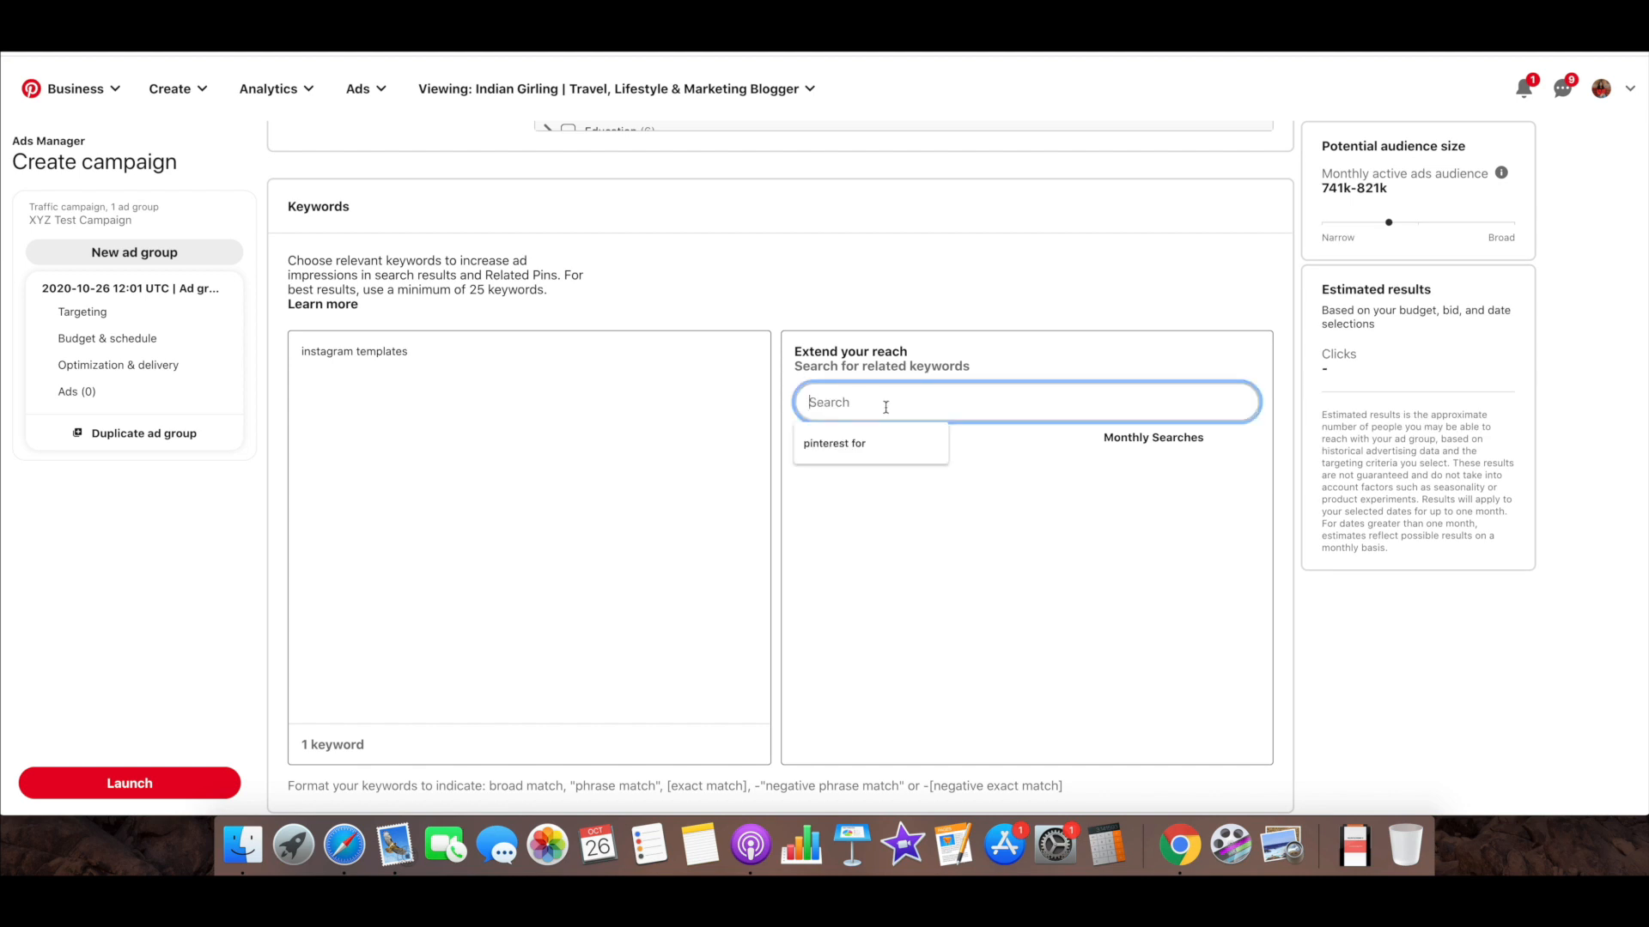
{"action": "scroll", "coordinate": [885, 407], "scroll_direction": "down", "scroll_amount": 1}
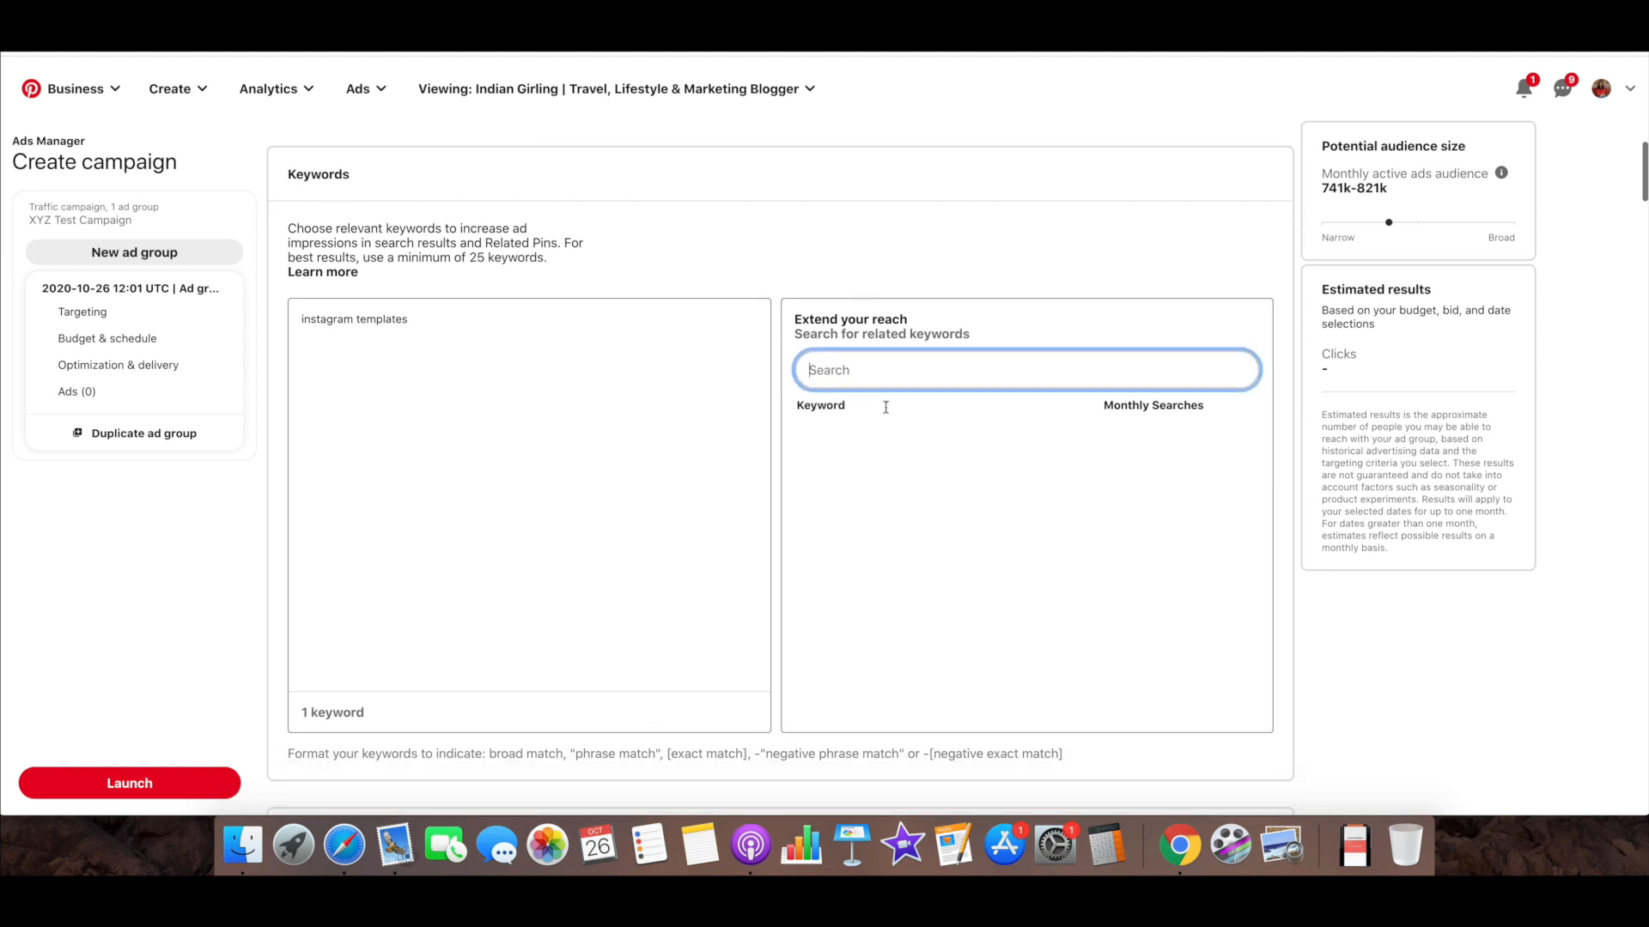
Search the related keywords for "instagram templates" and add instagram caption, instagram layout ideas and username ideas instagram
{"action": "type", "text": "in"}
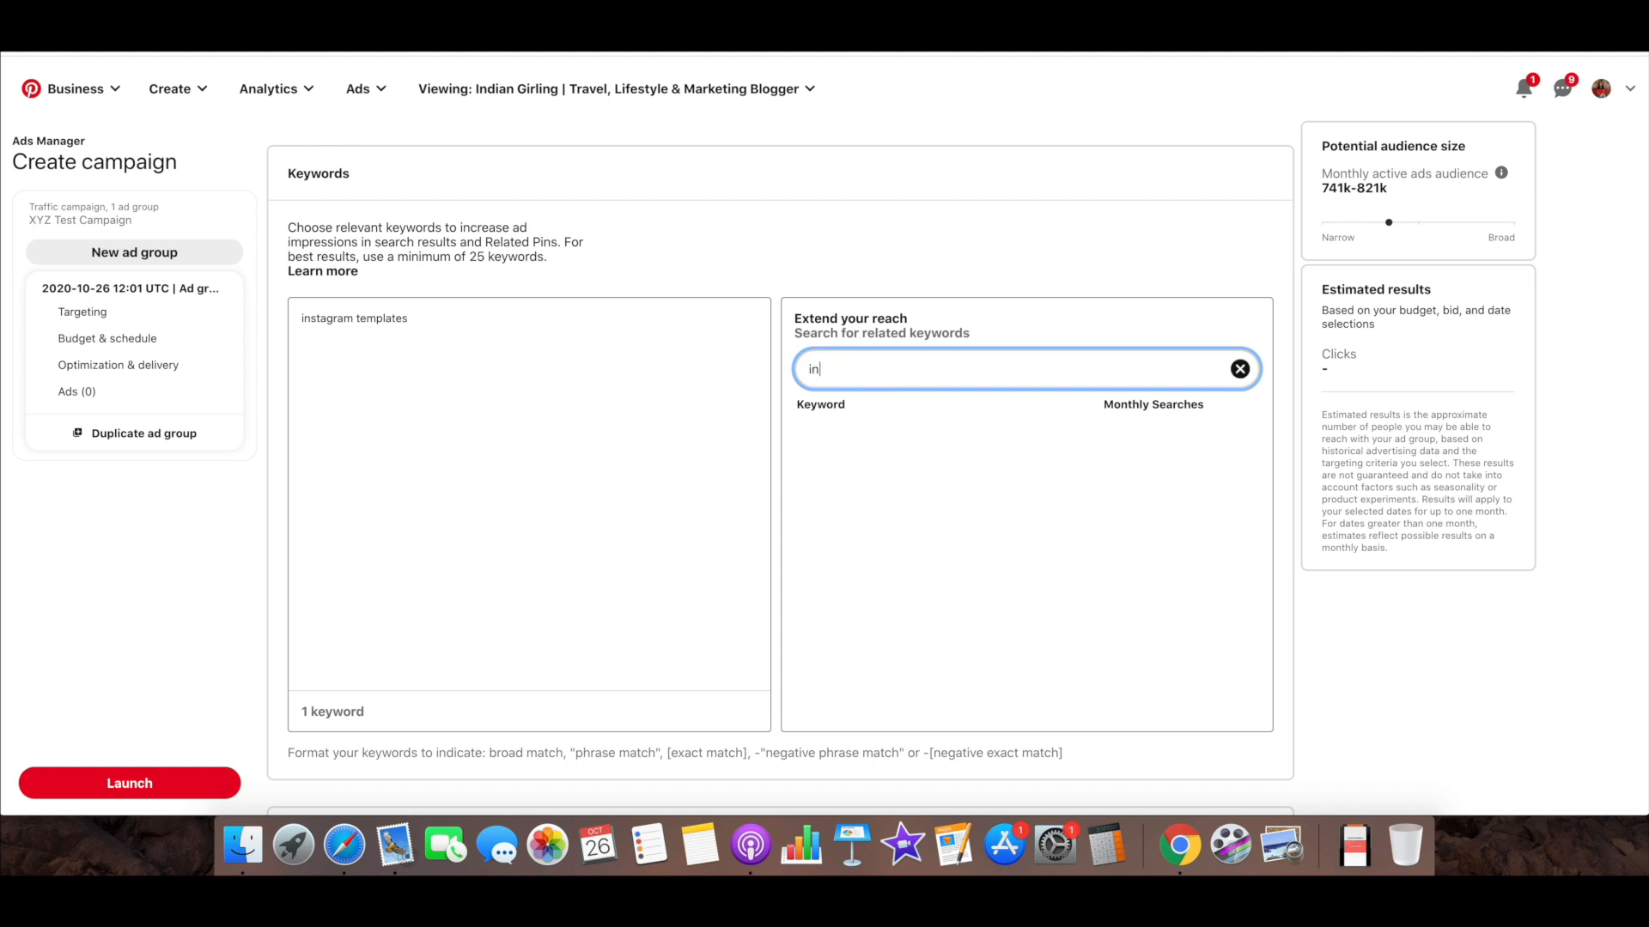
{"action": "type", "text": "stagram templates"}
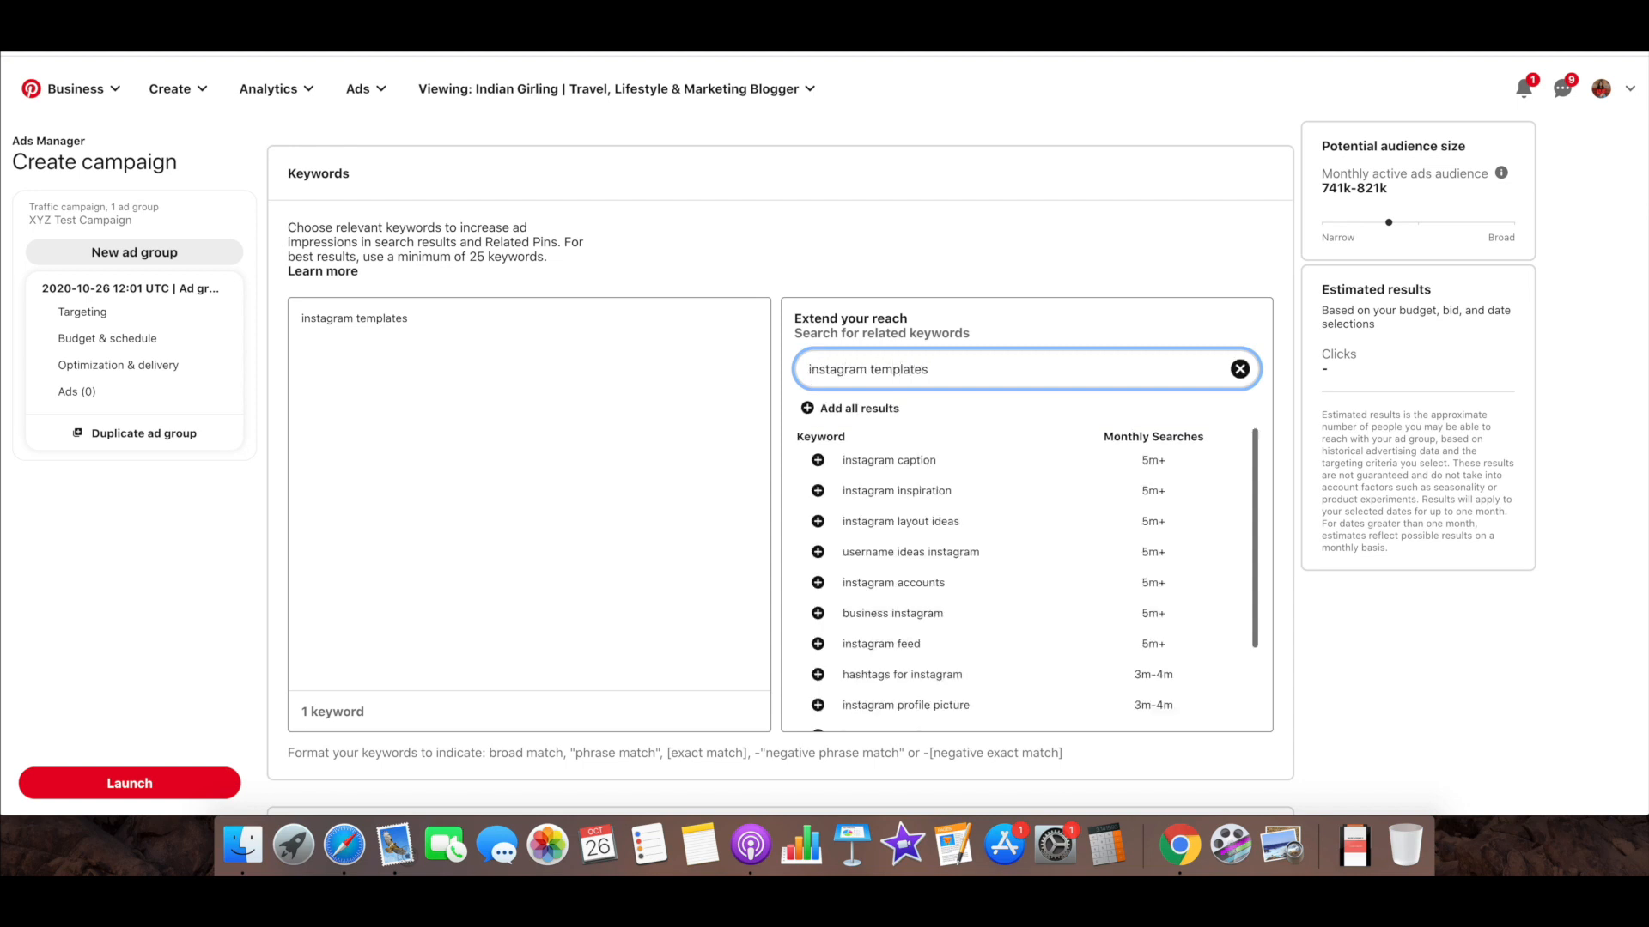
{"action": "scroll", "coordinate": [781, 463], "scroll_direction": "down", "scroll_amount": 1}
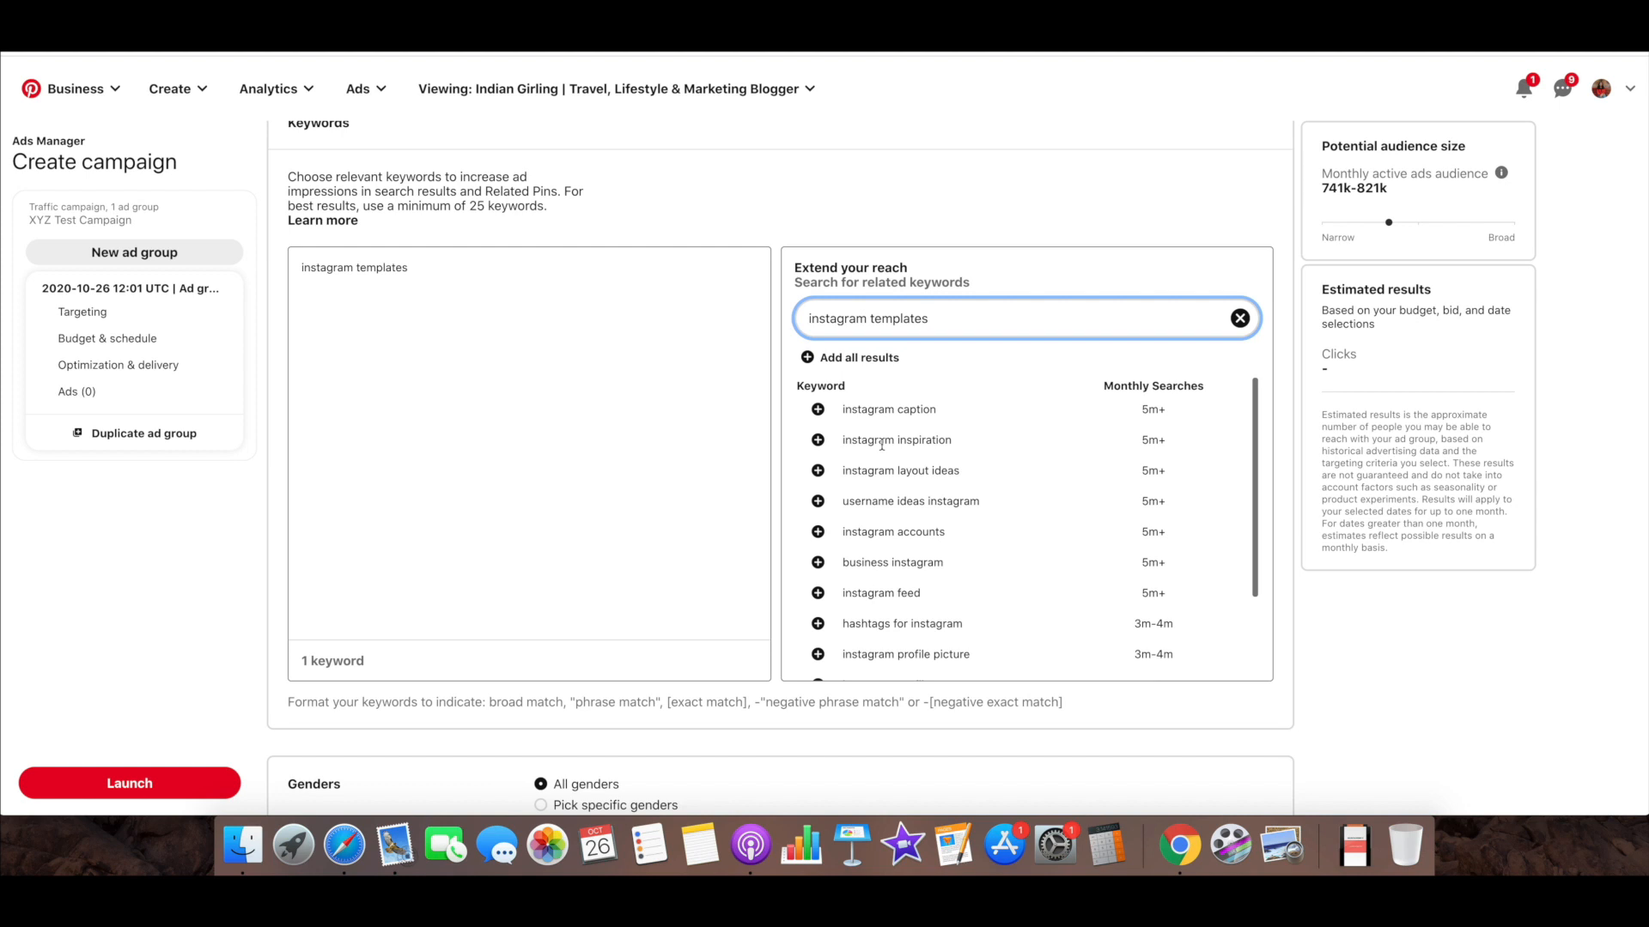
{"action": "scroll", "coordinate": [881, 445], "scroll_direction": "down", "scroll_amount": 3}
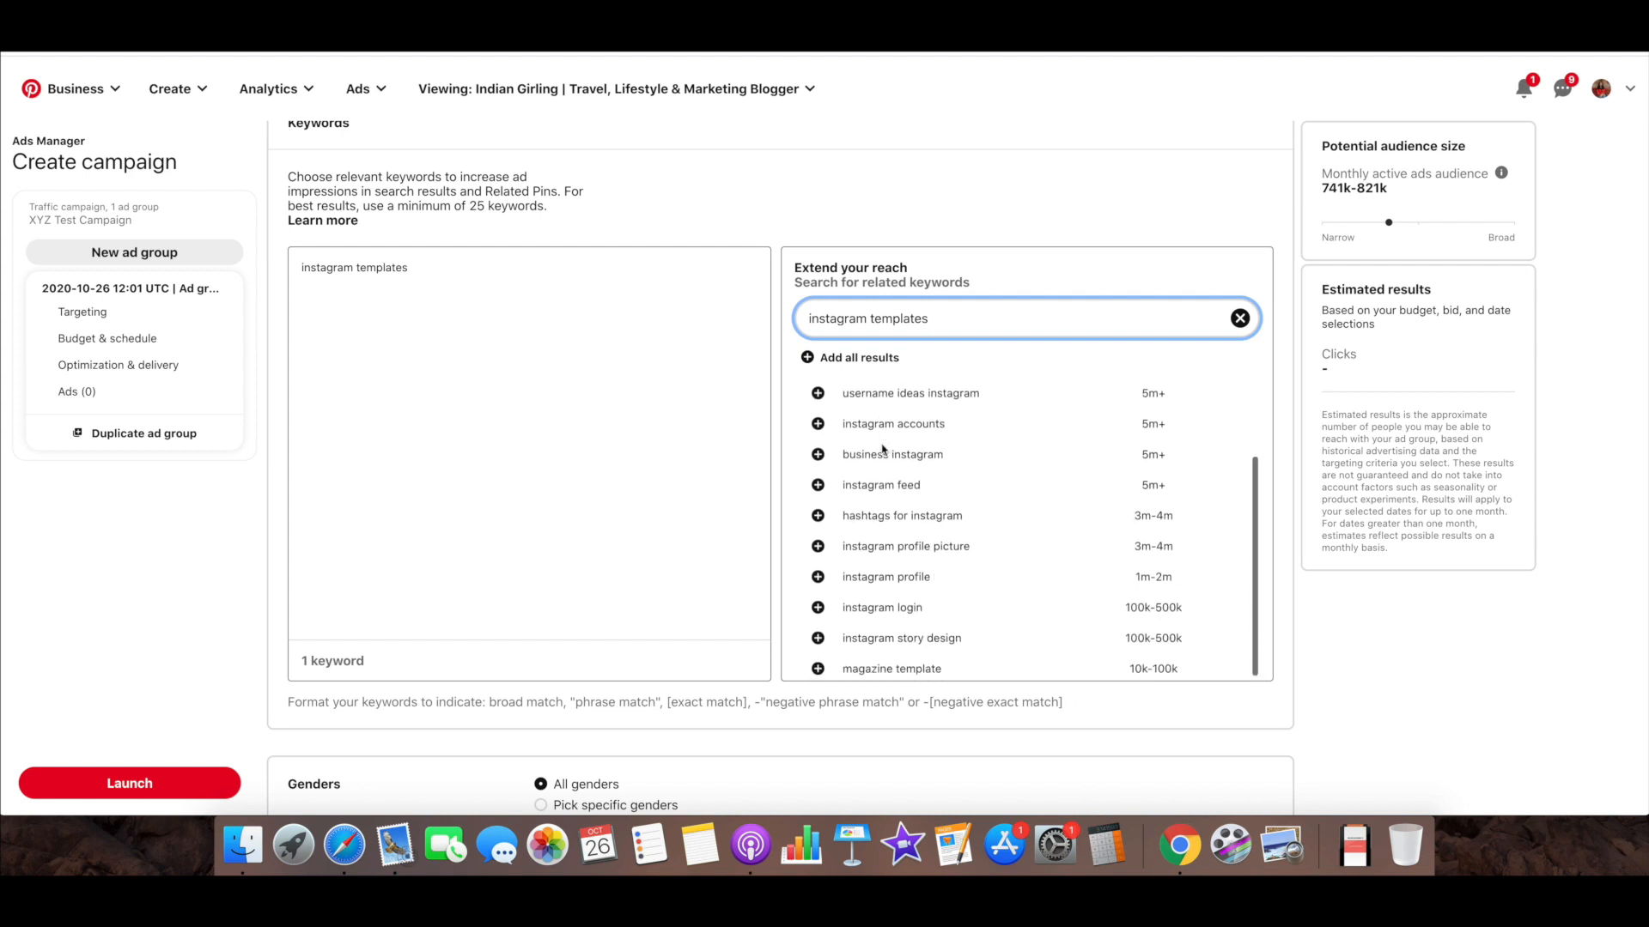
{"action": "scroll", "coordinate": [903, 447], "scroll_direction": "down", "scroll_amount": 2}
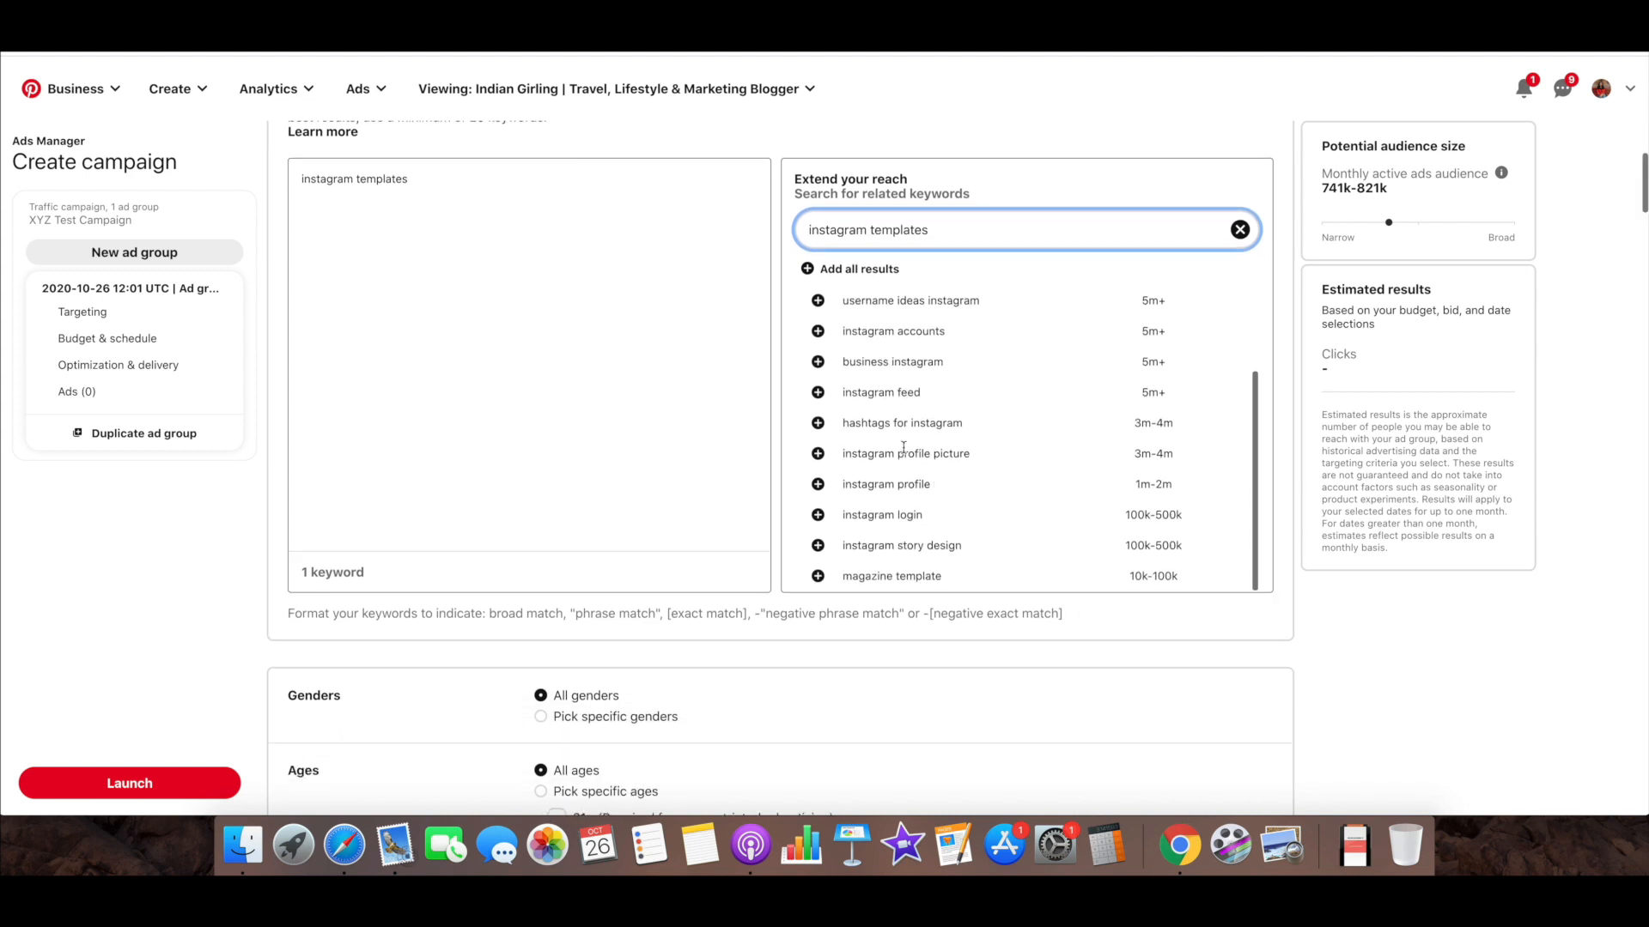
{"action": "scroll", "coordinate": [904, 453], "scroll_direction": "up", "scroll_amount": 2}
{"action": "scroll", "coordinate": [904, 453], "scroll_direction": "up", "scroll_amount": 1}
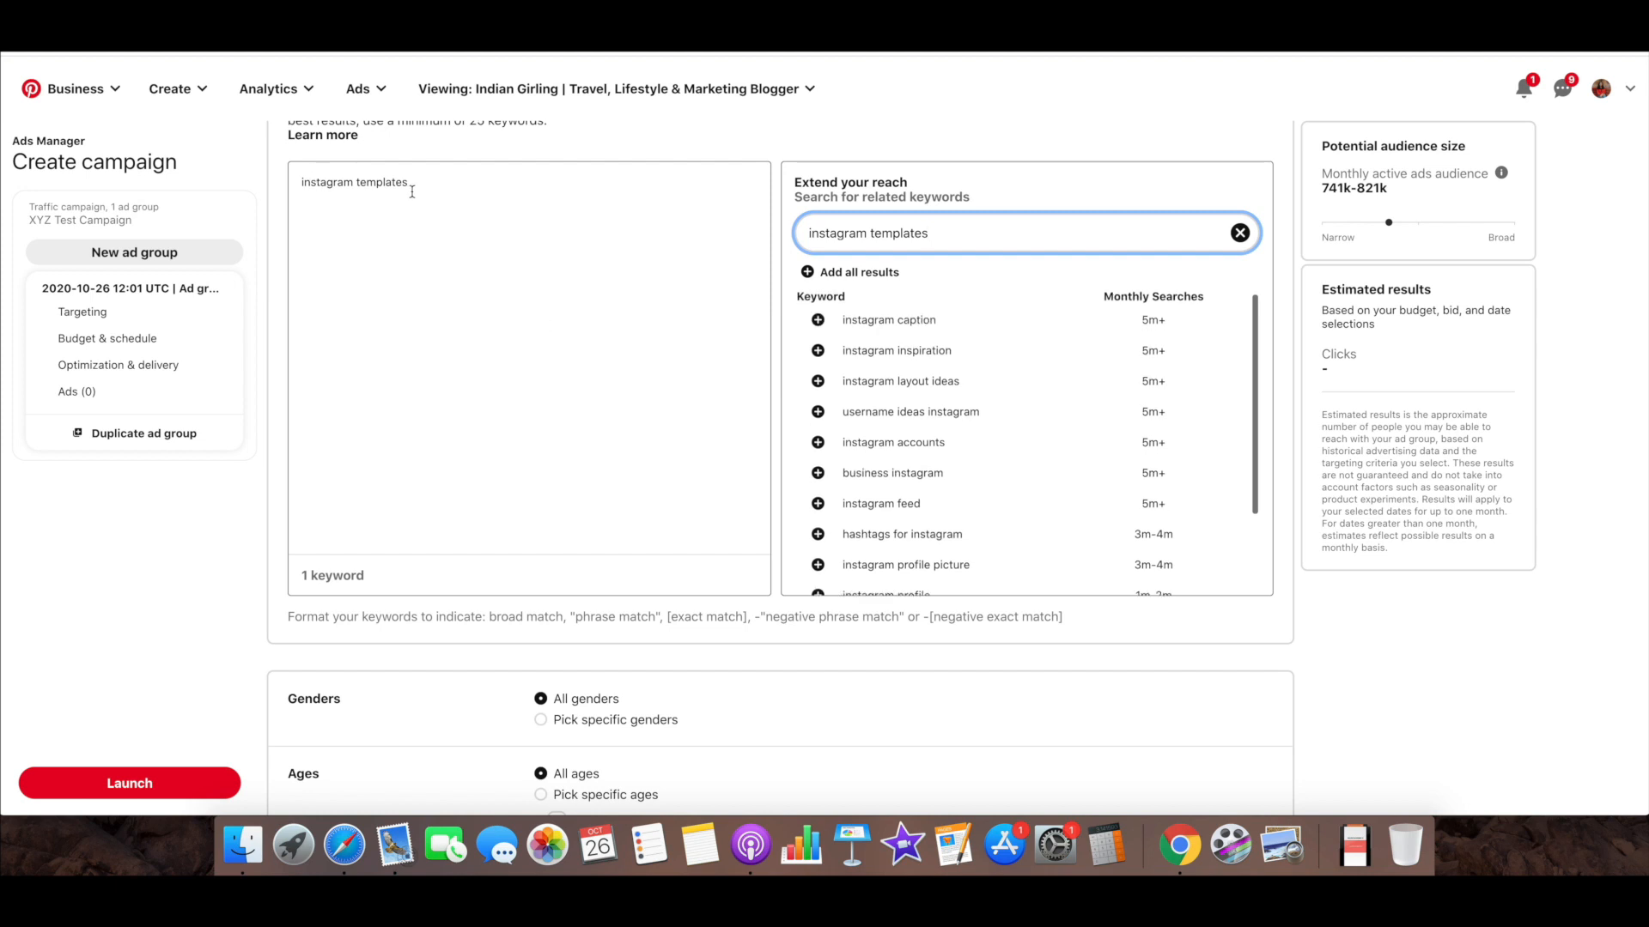
{"action": "left_click", "coordinate": [818, 321]}
{"action": "left_click", "coordinate": [817, 382]}
{"action": "left_click", "coordinate": [817, 413]}
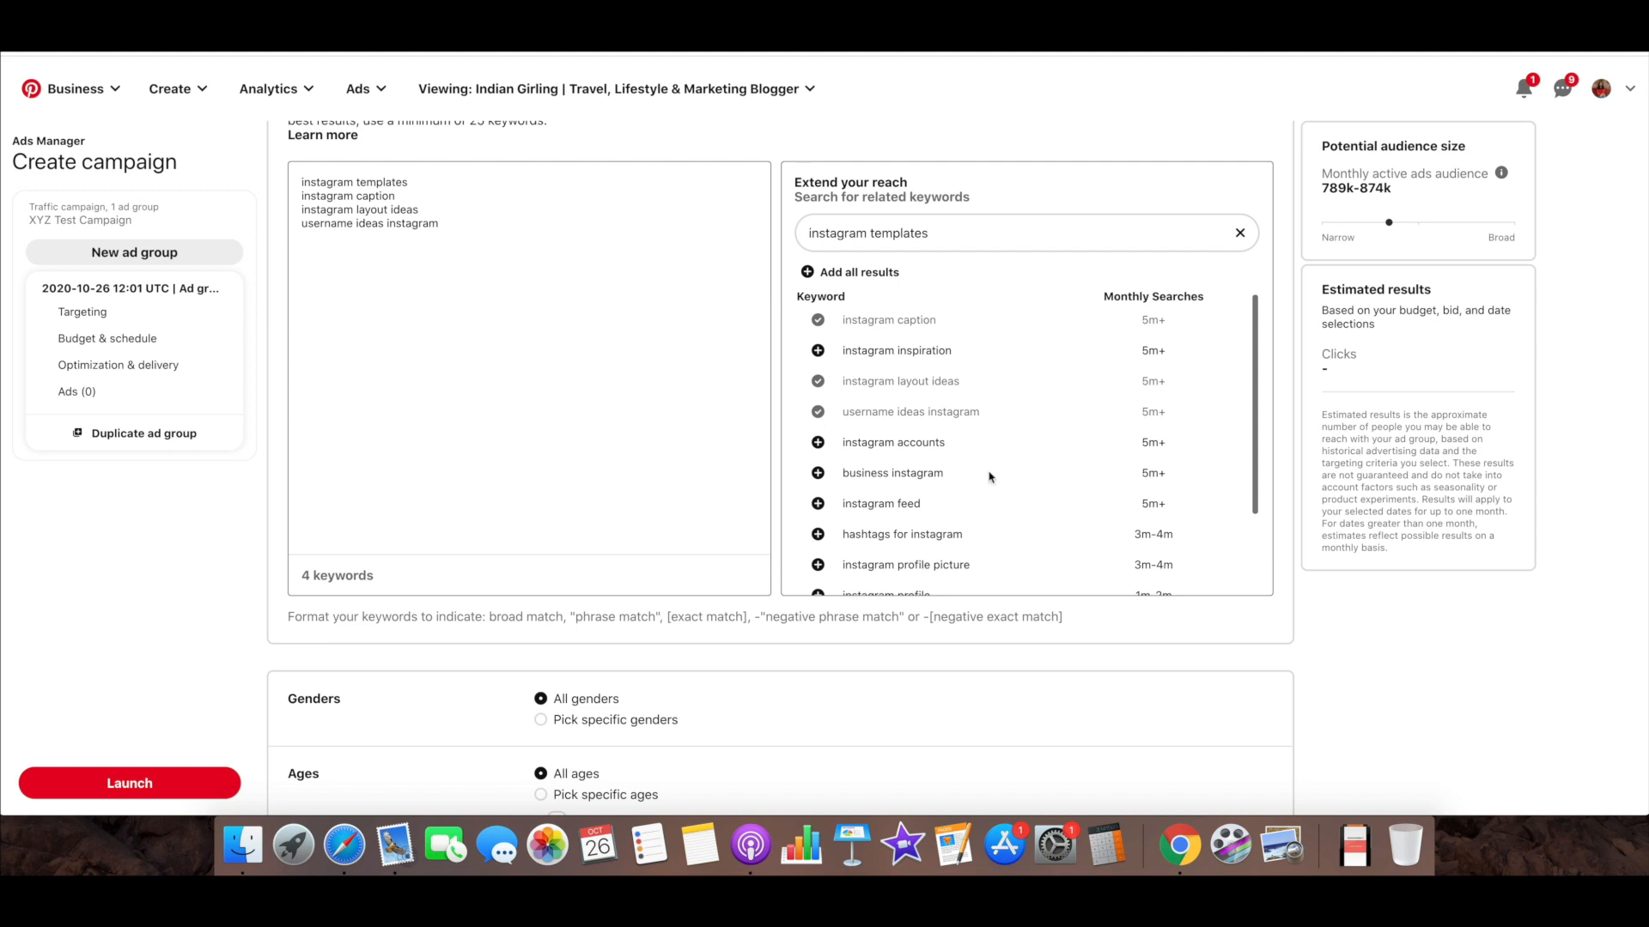
Check the chosen keywords, the remaining related suggestions and the potential audience size
{"action": "scroll", "coordinate": [989, 478], "scroll_direction": "down", "scroll_amount": 1}
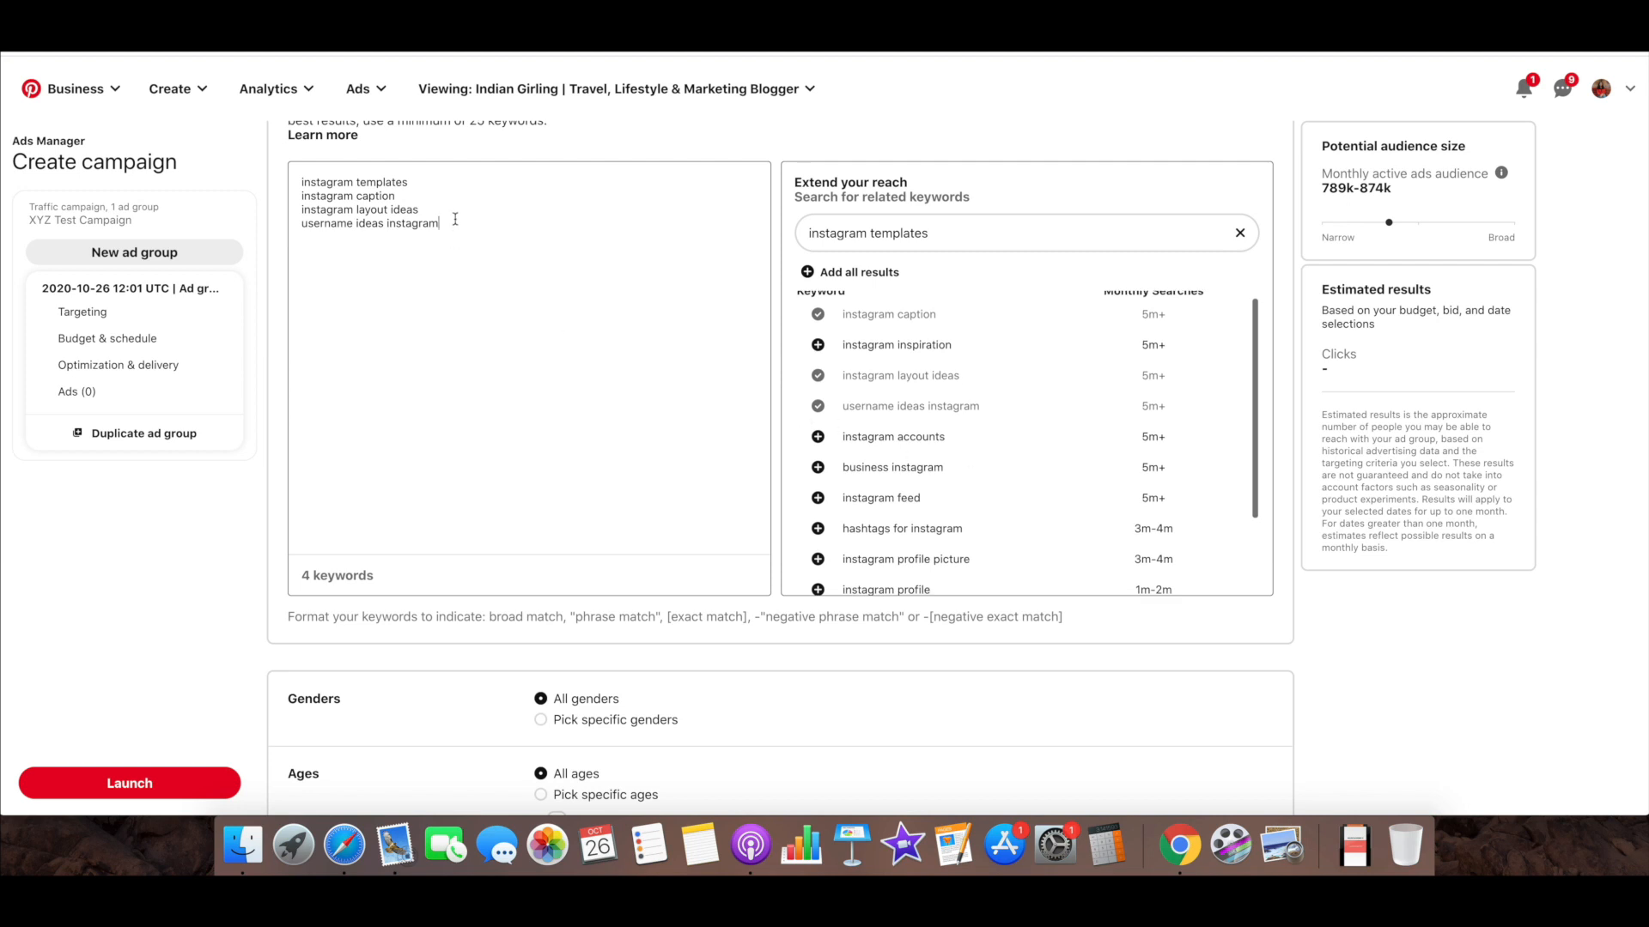
{"action": "left_click_drag", "start_coordinate": [456, 220], "coordinate": [307, 170]}
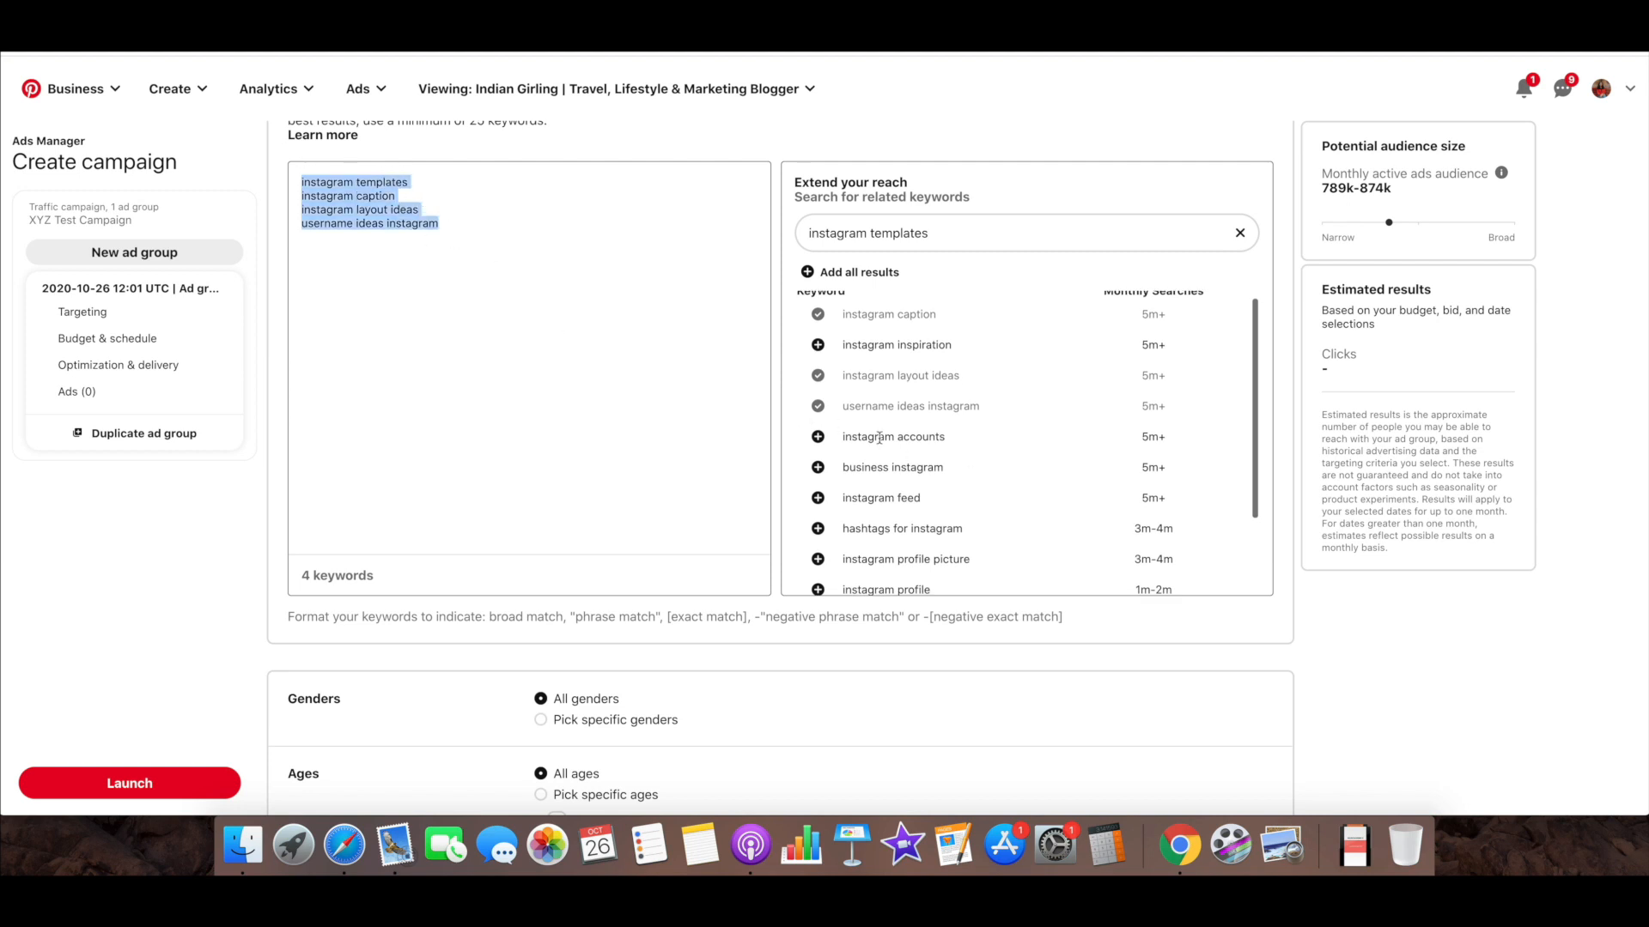
{"action": "scroll", "coordinate": [880, 438], "scroll_direction": "down", "scroll_amount": 2}
{"action": "scroll", "coordinate": [880, 442], "scroll_direction": "up", "scroll_amount": 1}
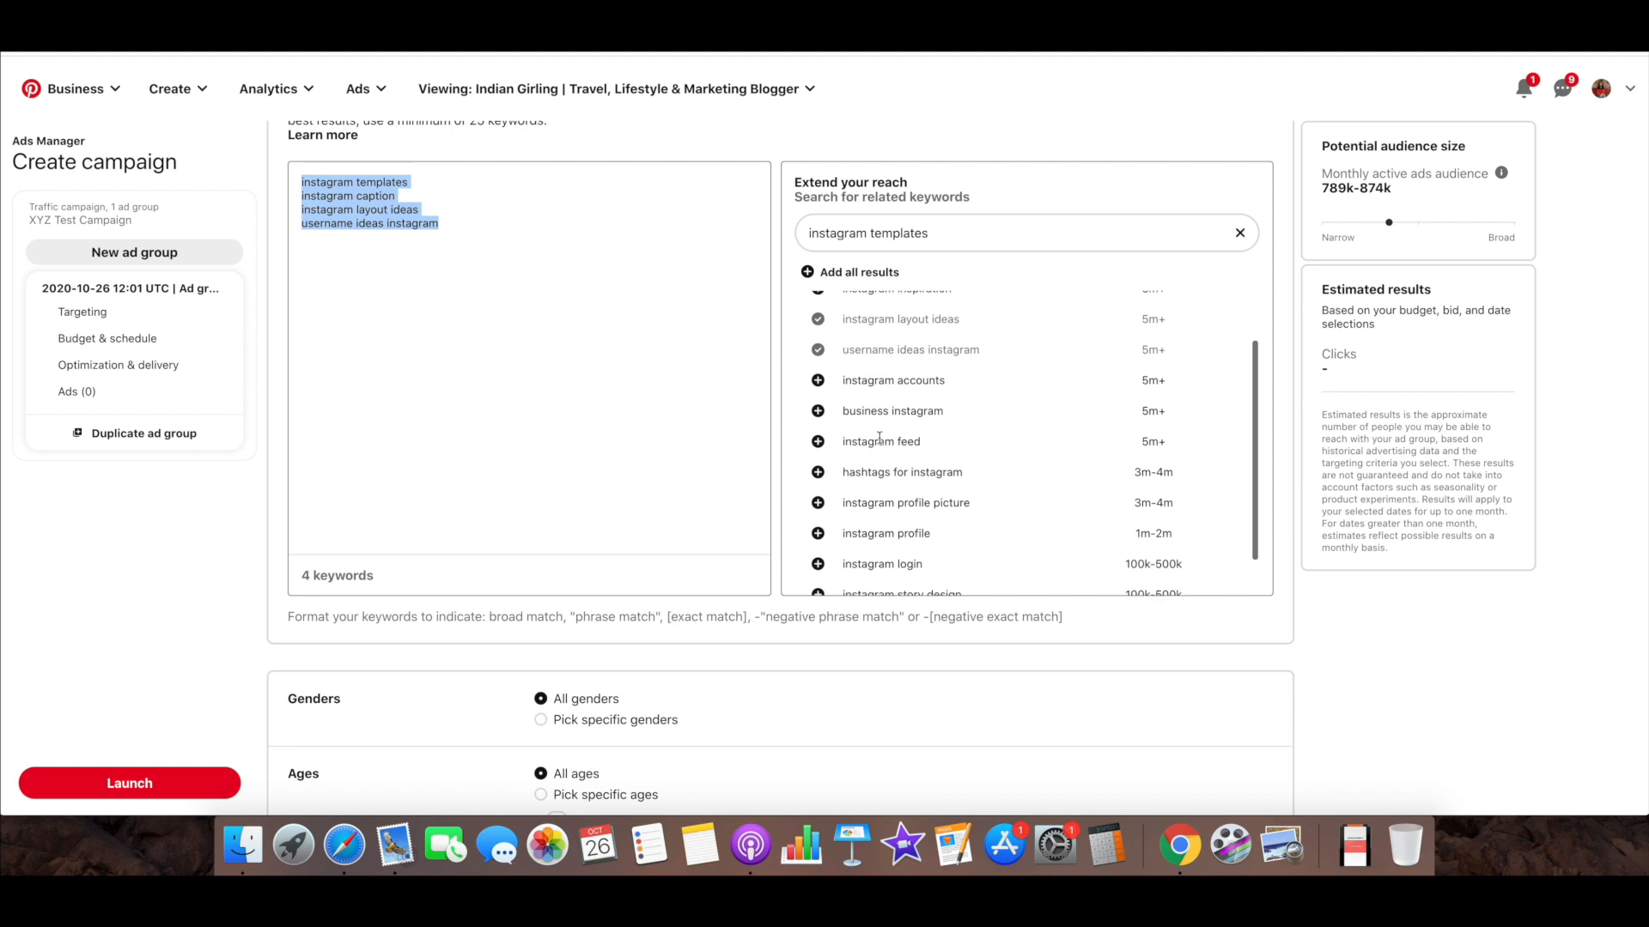
{"action": "left_click_drag", "start_coordinate": [1396, 187], "coordinate": [1318, 193]}
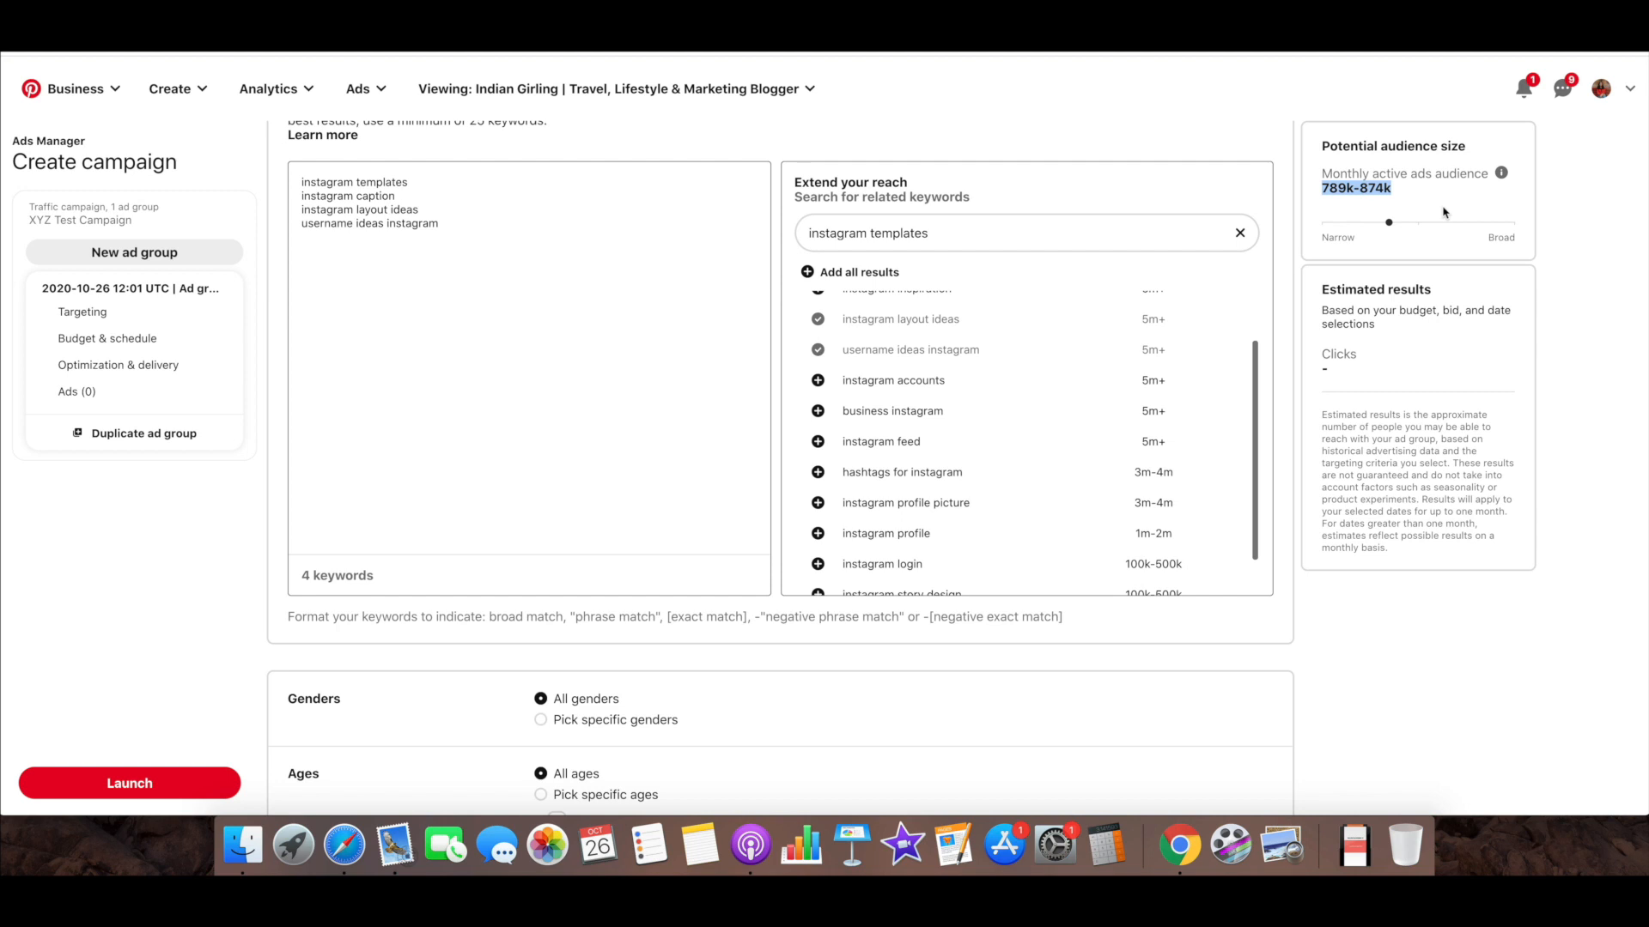
{"action": "left_click", "coordinate": [1409, 187]}
Add the related suggestions business instagram and hashtags for instagram to the ad group keywords
{"action": "left_click", "coordinate": [818, 410]}
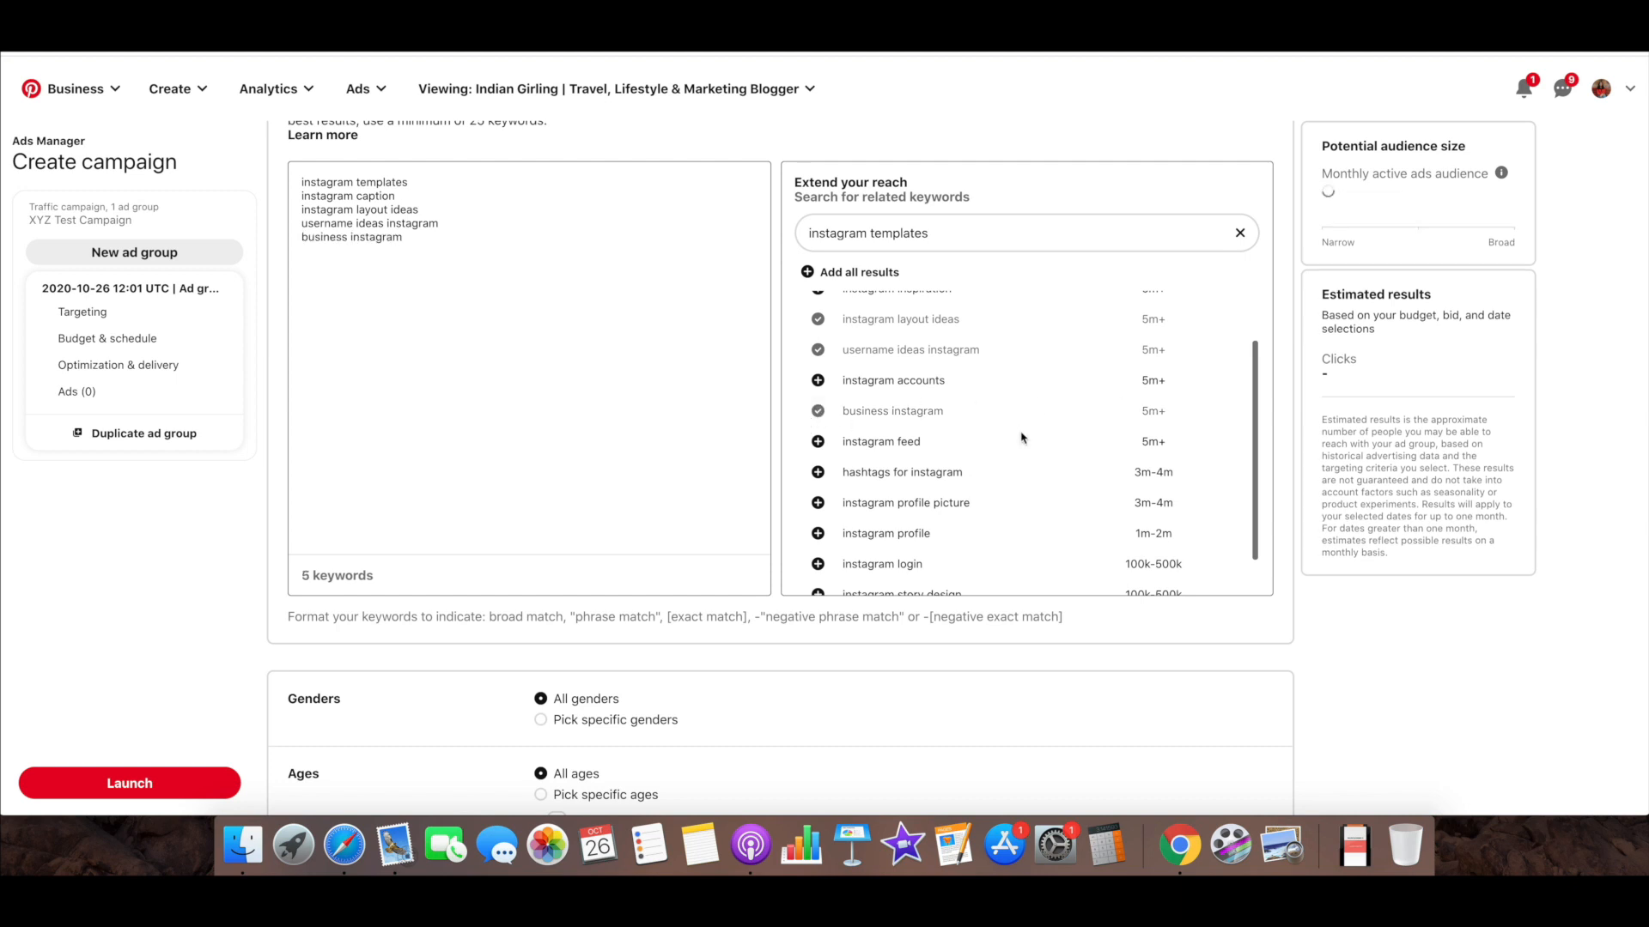
{"action": "scroll", "coordinate": [1021, 438], "scroll_direction": "down", "scroll_amount": 1}
{"action": "left_click", "coordinate": [817, 427]}
Search the related keywords for "social media templates" and add blog templates, free blogger templates and social media marketing instagram
{"action": "left_click", "coordinate": [949, 232]}
{"action": "key", "text": "super+a"}
{"action": "key", "text": "BackSpace"}
{"action": "type", "text": "soc"}
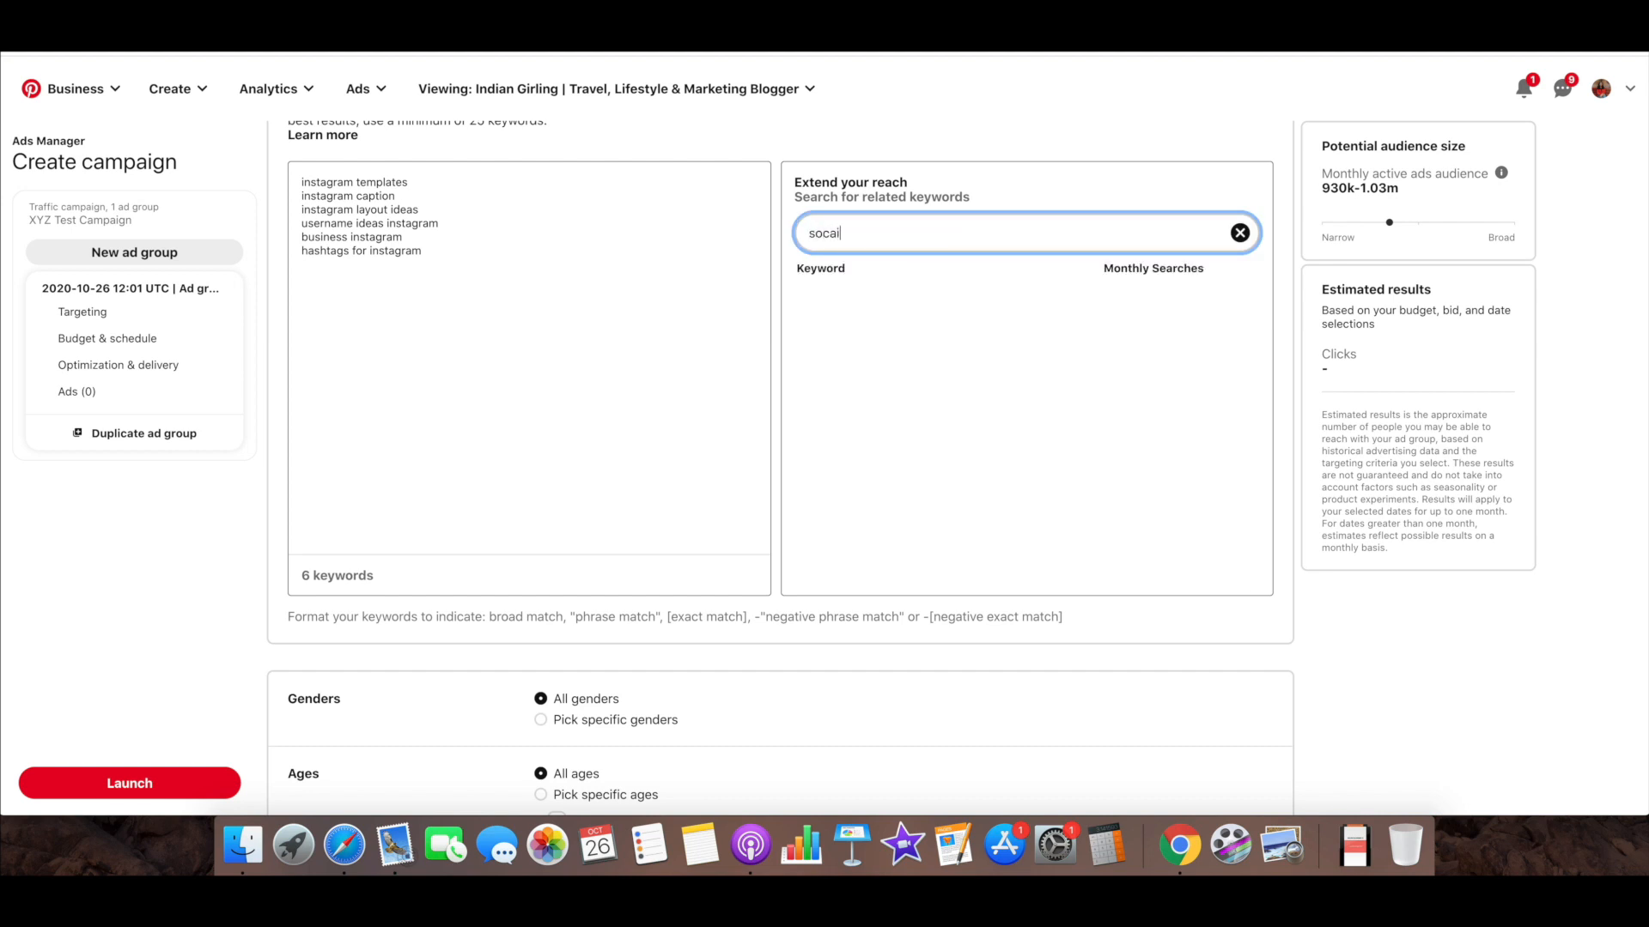
{"action": "type", "text": "ial media templates"}
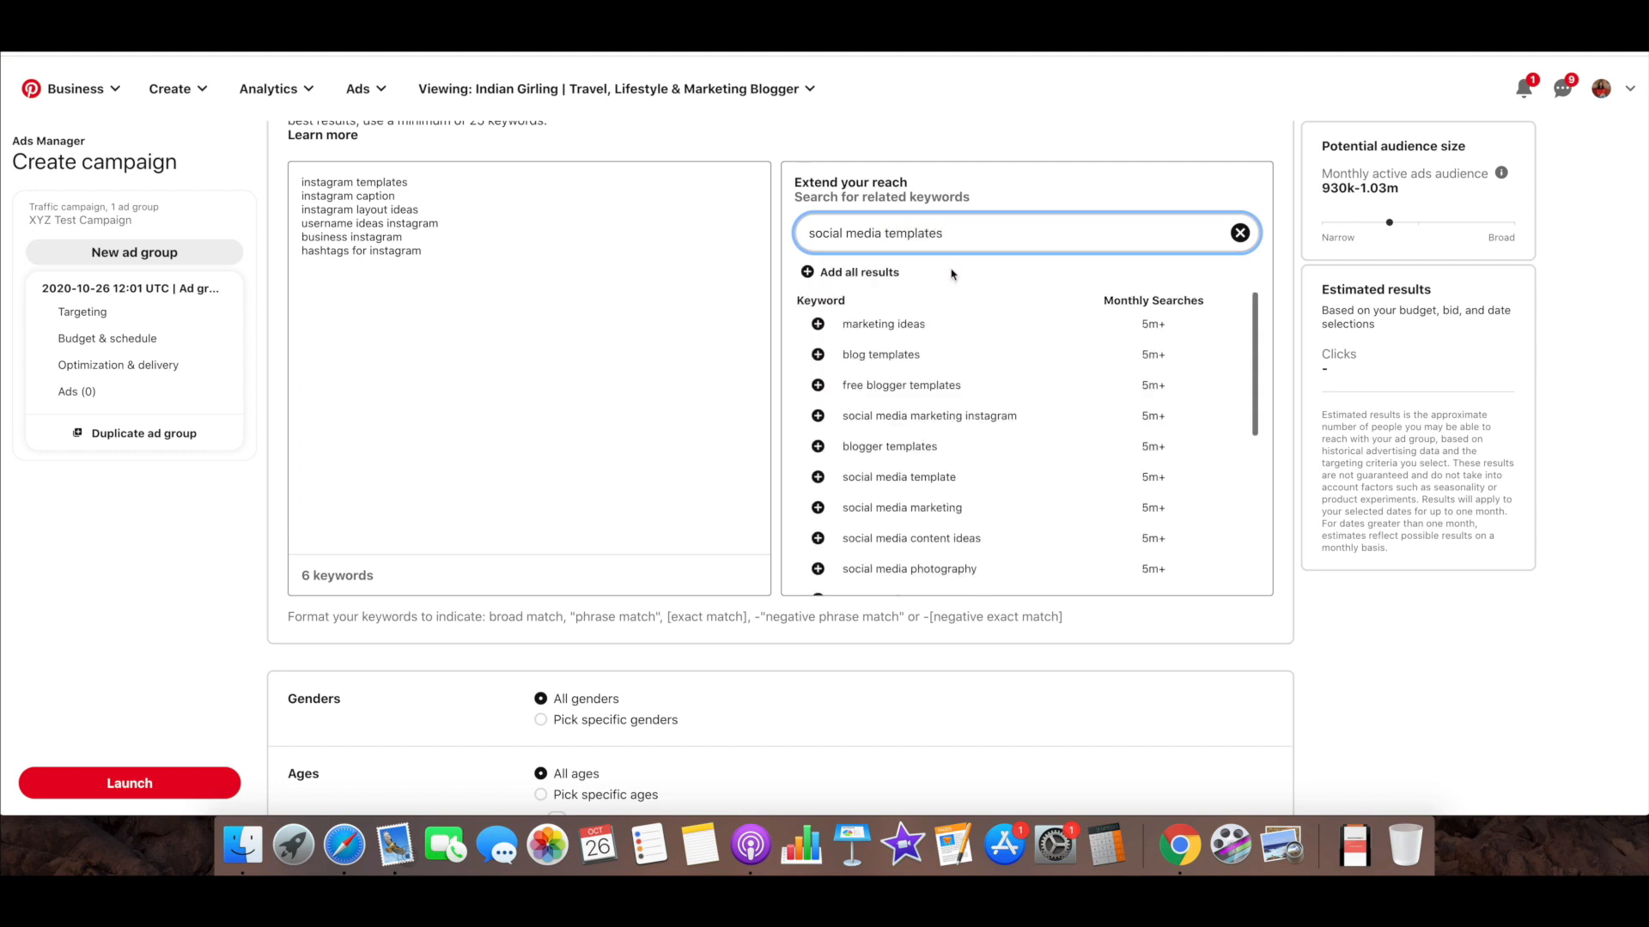
{"action": "scroll", "coordinate": [939, 341], "scroll_direction": "down", "scroll_amount": 1}
{"action": "left_click", "coordinate": [818, 301]}
{"action": "left_click", "coordinate": [817, 333]}
{"action": "left_click", "coordinate": [817, 363]}
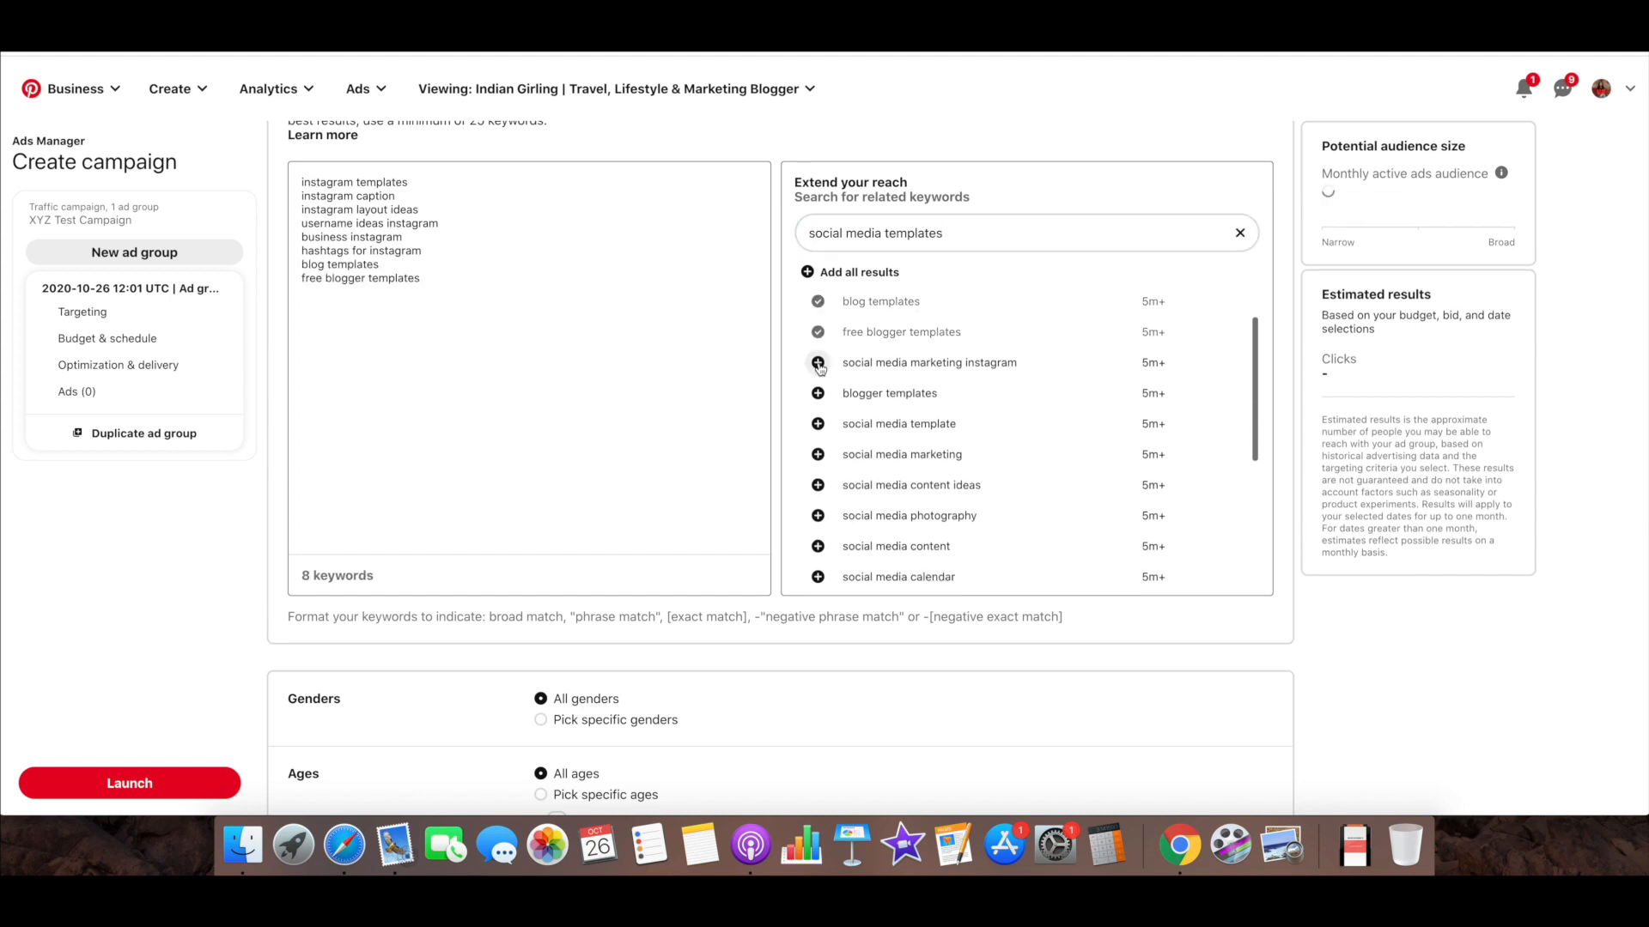
Add social media marketing, social media content ideas and social media photography from the related suggestions
{"action": "scroll", "coordinate": [820, 367], "scroll_direction": "down", "scroll_amount": 2}
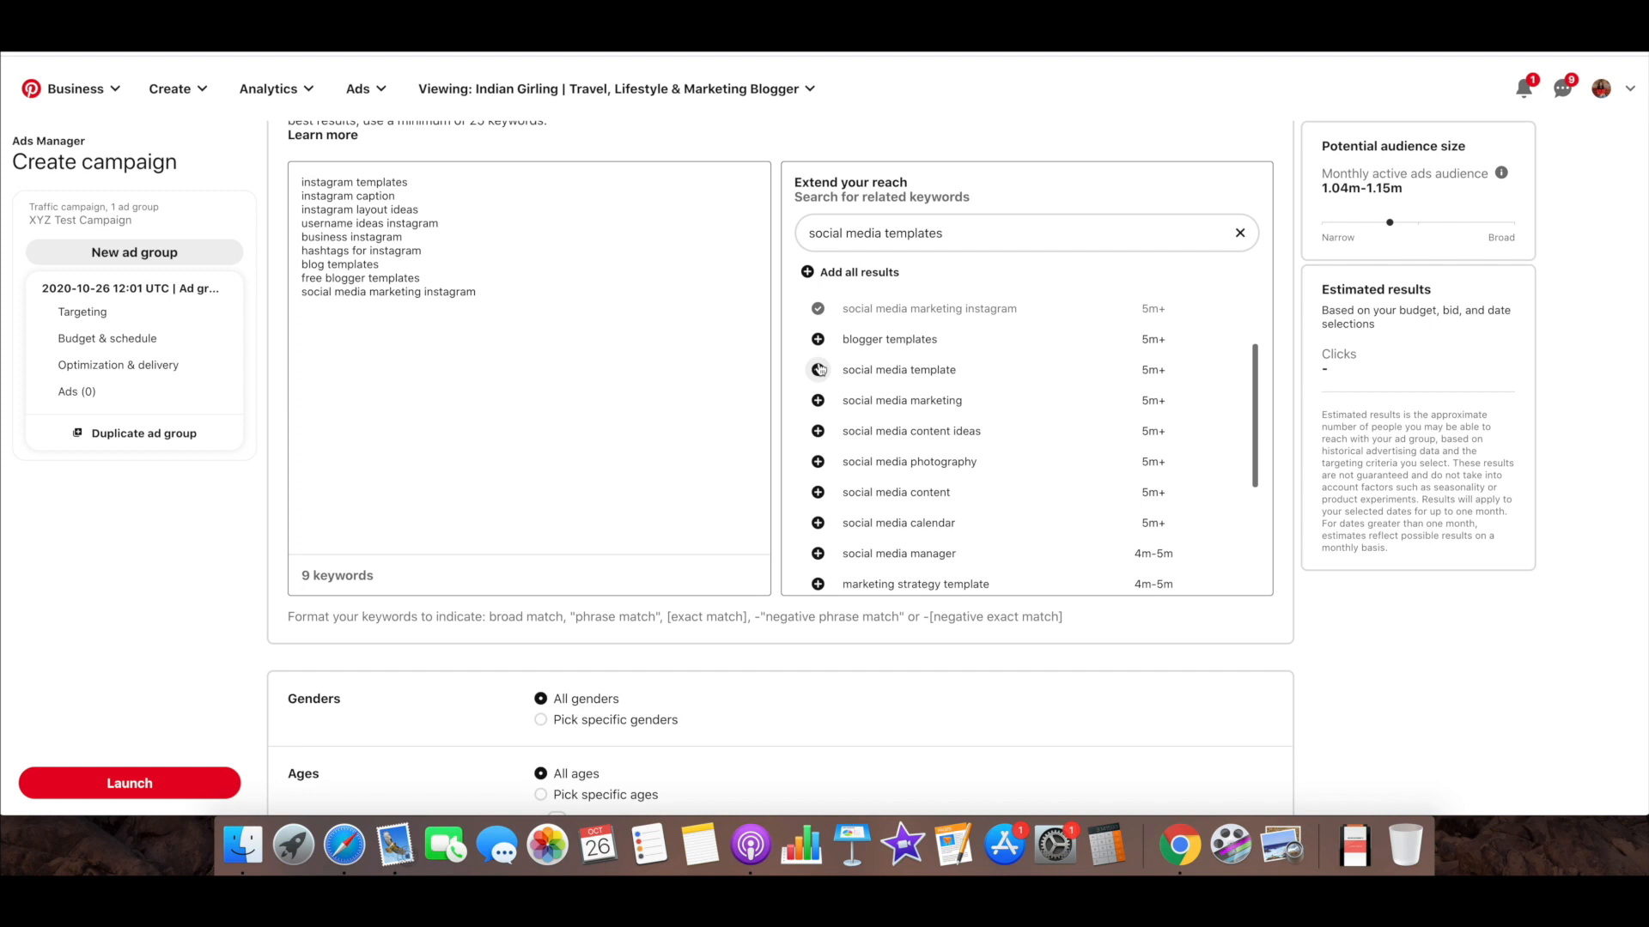
{"action": "left_click", "coordinate": [817, 400]}
{"action": "left_click", "coordinate": [817, 431]}
{"action": "left_click", "coordinate": [818, 462]}
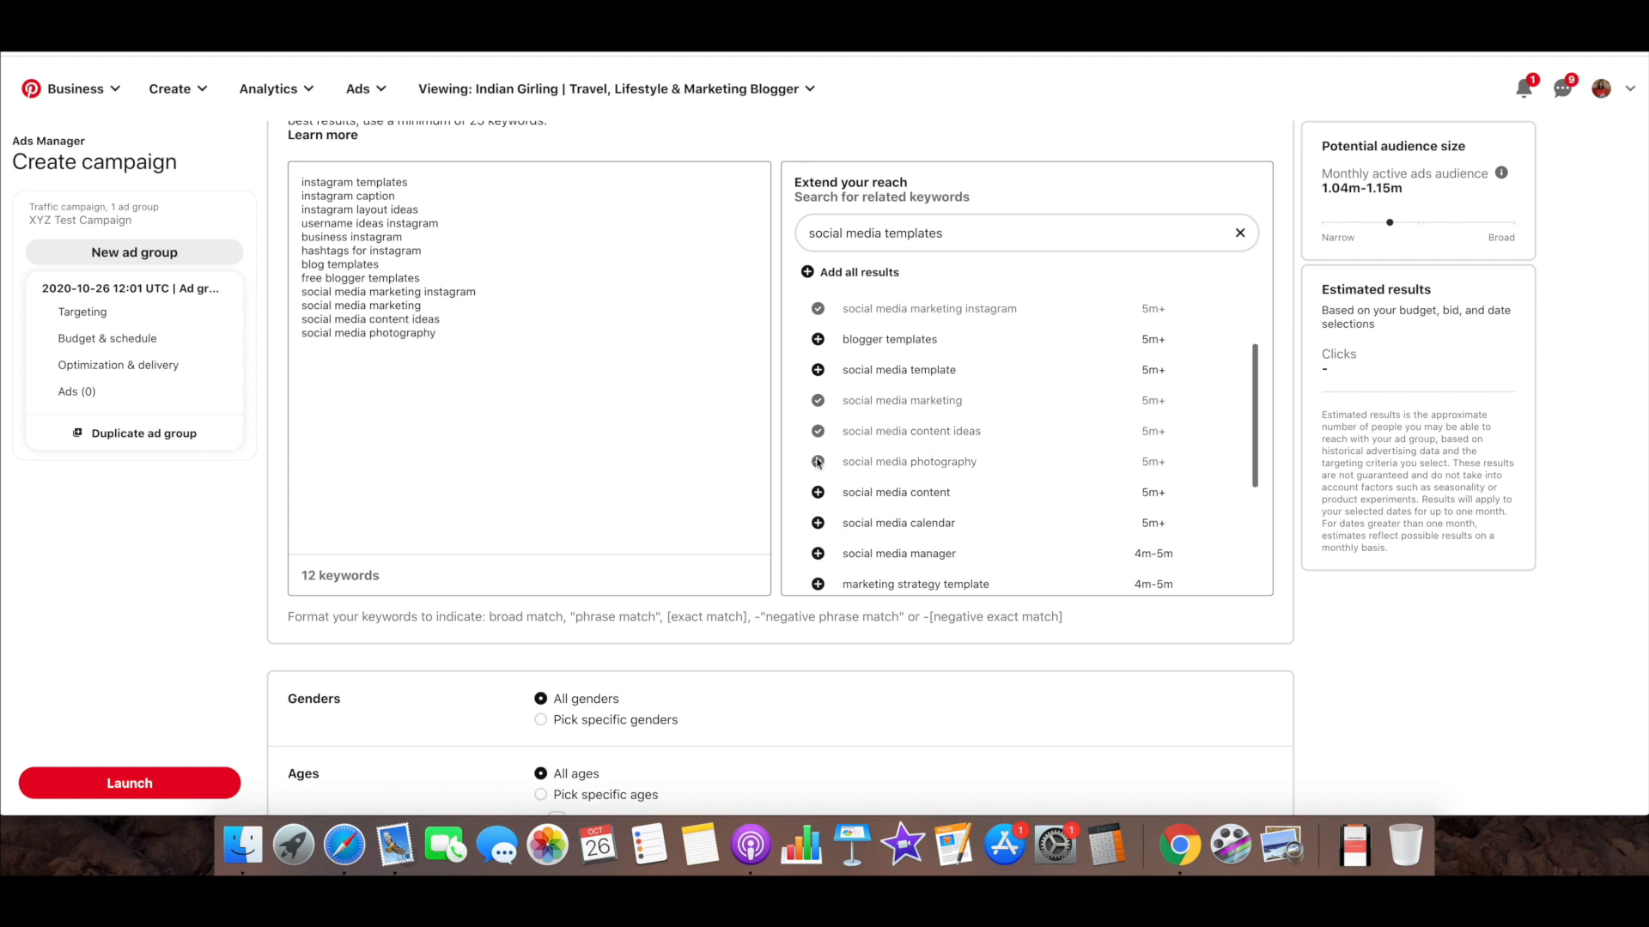
Examine the potential audience size, the full keyword list and the recommended minimum number of keywords
{"action": "scroll", "coordinate": [605, 303], "scroll_direction": "up", "scroll_amount": 1}
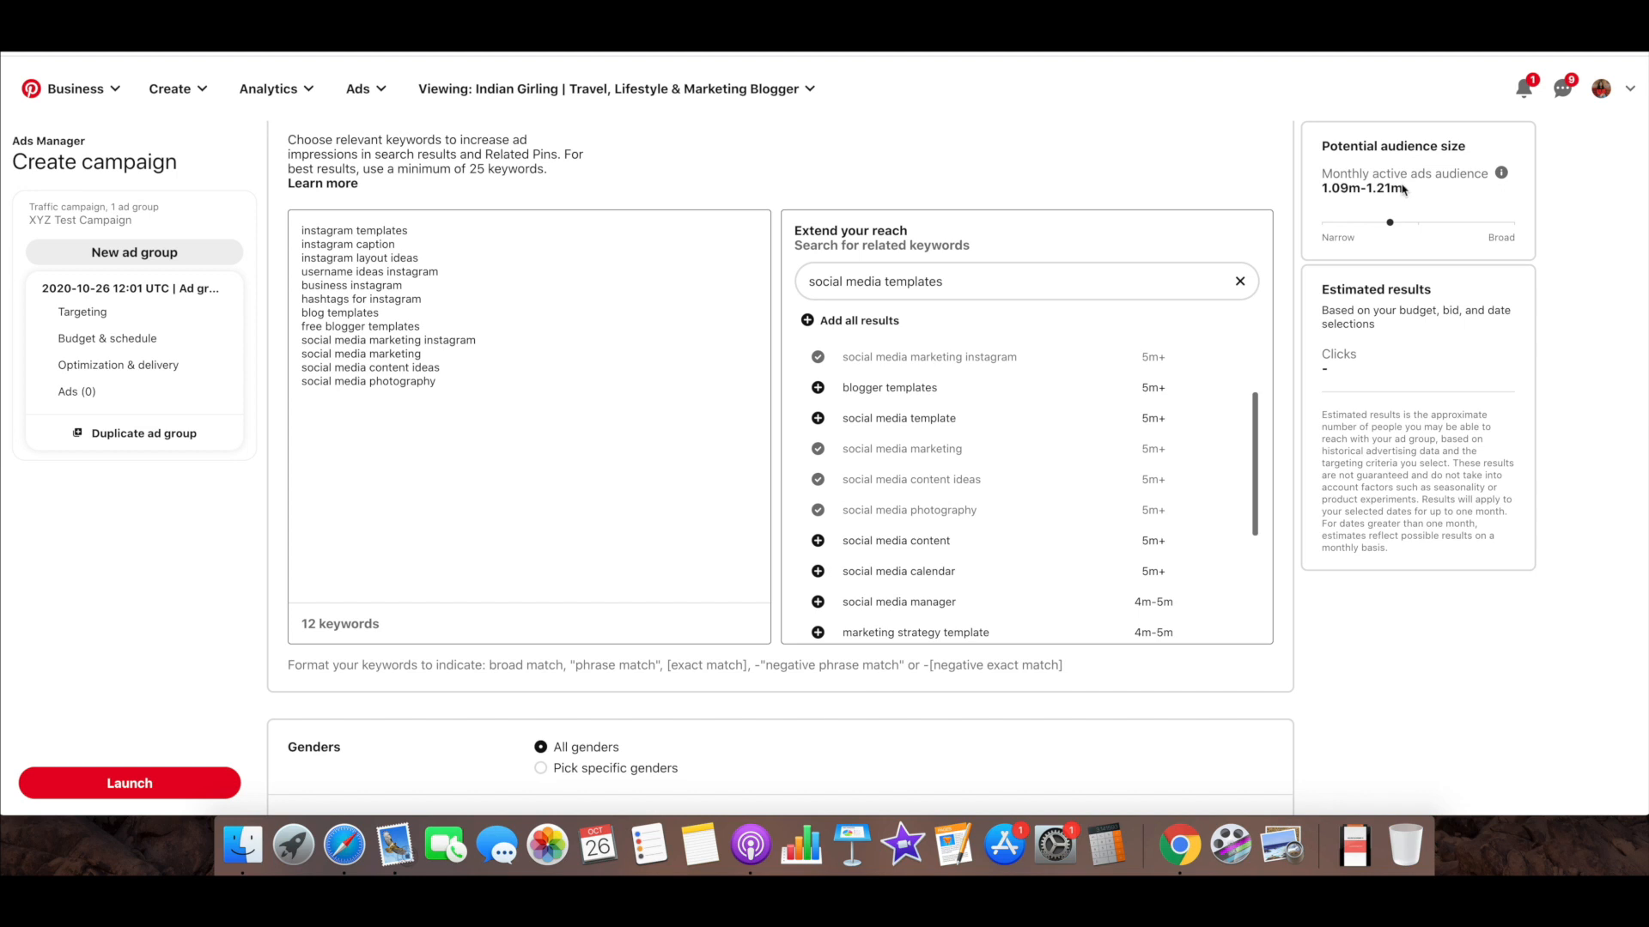
{"action": "left_click_drag", "start_coordinate": [1404, 188], "coordinate": [1317, 195]}
{"action": "left_click_drag", "start_coordinate": [439, 382], "coordinate": [299, 225]}
{"action": "scroll", "coordinate": [472, 310], "scroll_direction": "up", "scroll_amount": 1}
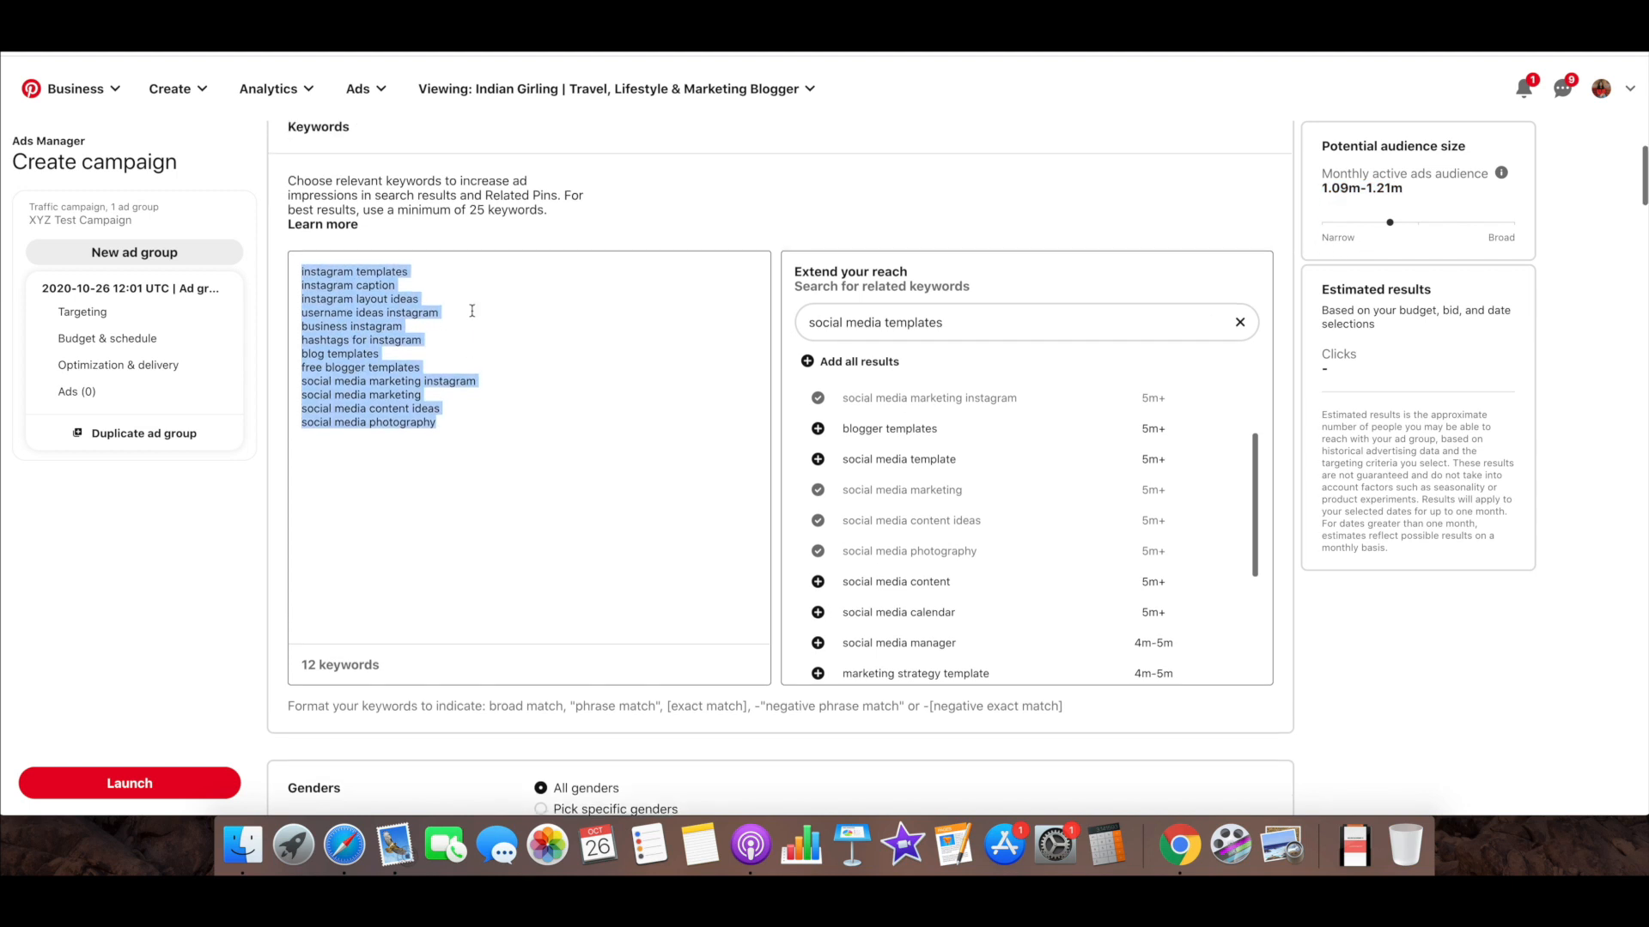
{"action": "left_click_drag", "start_coordinate": [471, 210], "coordinate": [547, 212]}
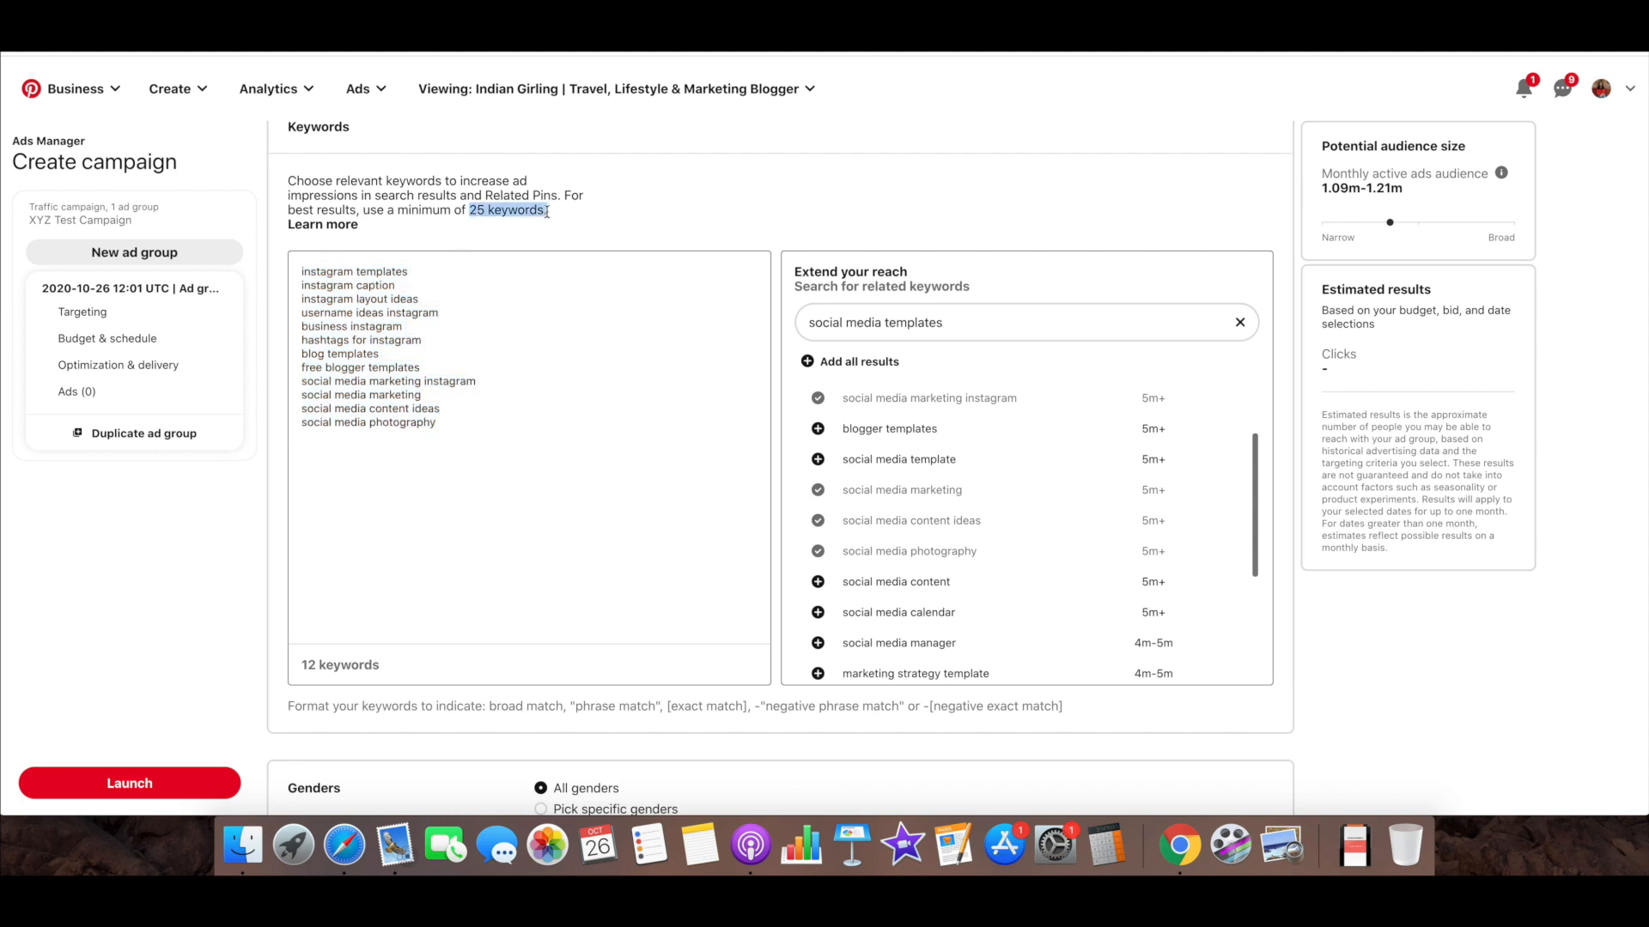
{"action": "left_click", "coordinate": [533, 396]}
Clear the related keyword search and review the ad group's keyword list
{"action": "left_click", "coordinate": [1239, 322]}
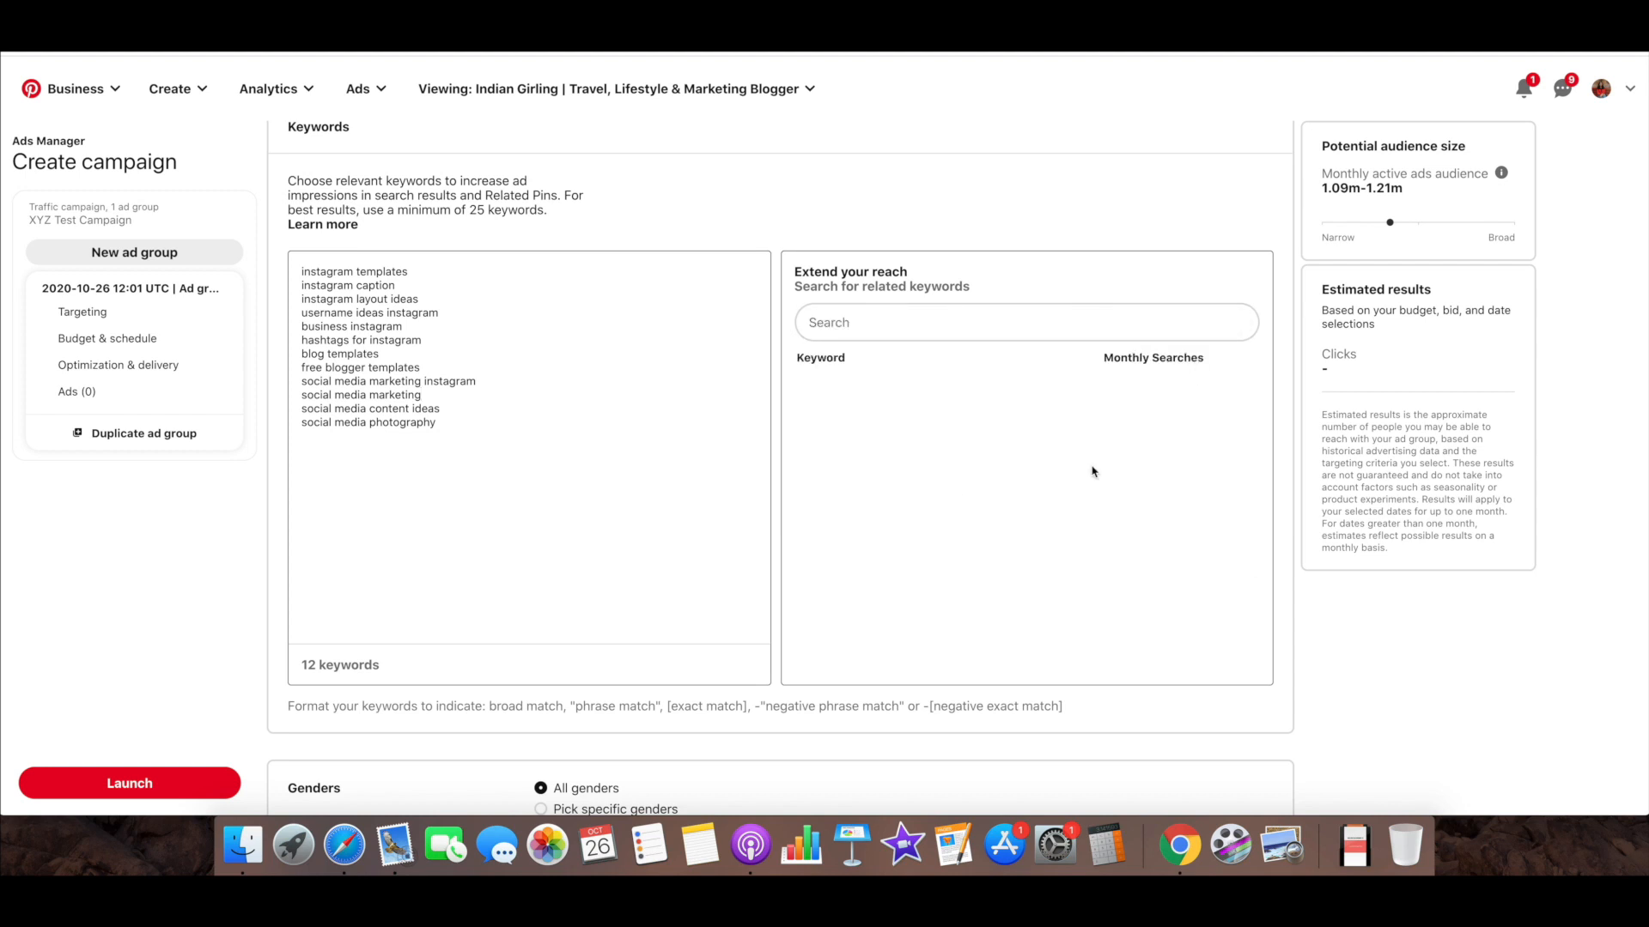
{"action": "left_click_drag", "start_coordinate": [457, 422], "coordinate": [294, 267]}
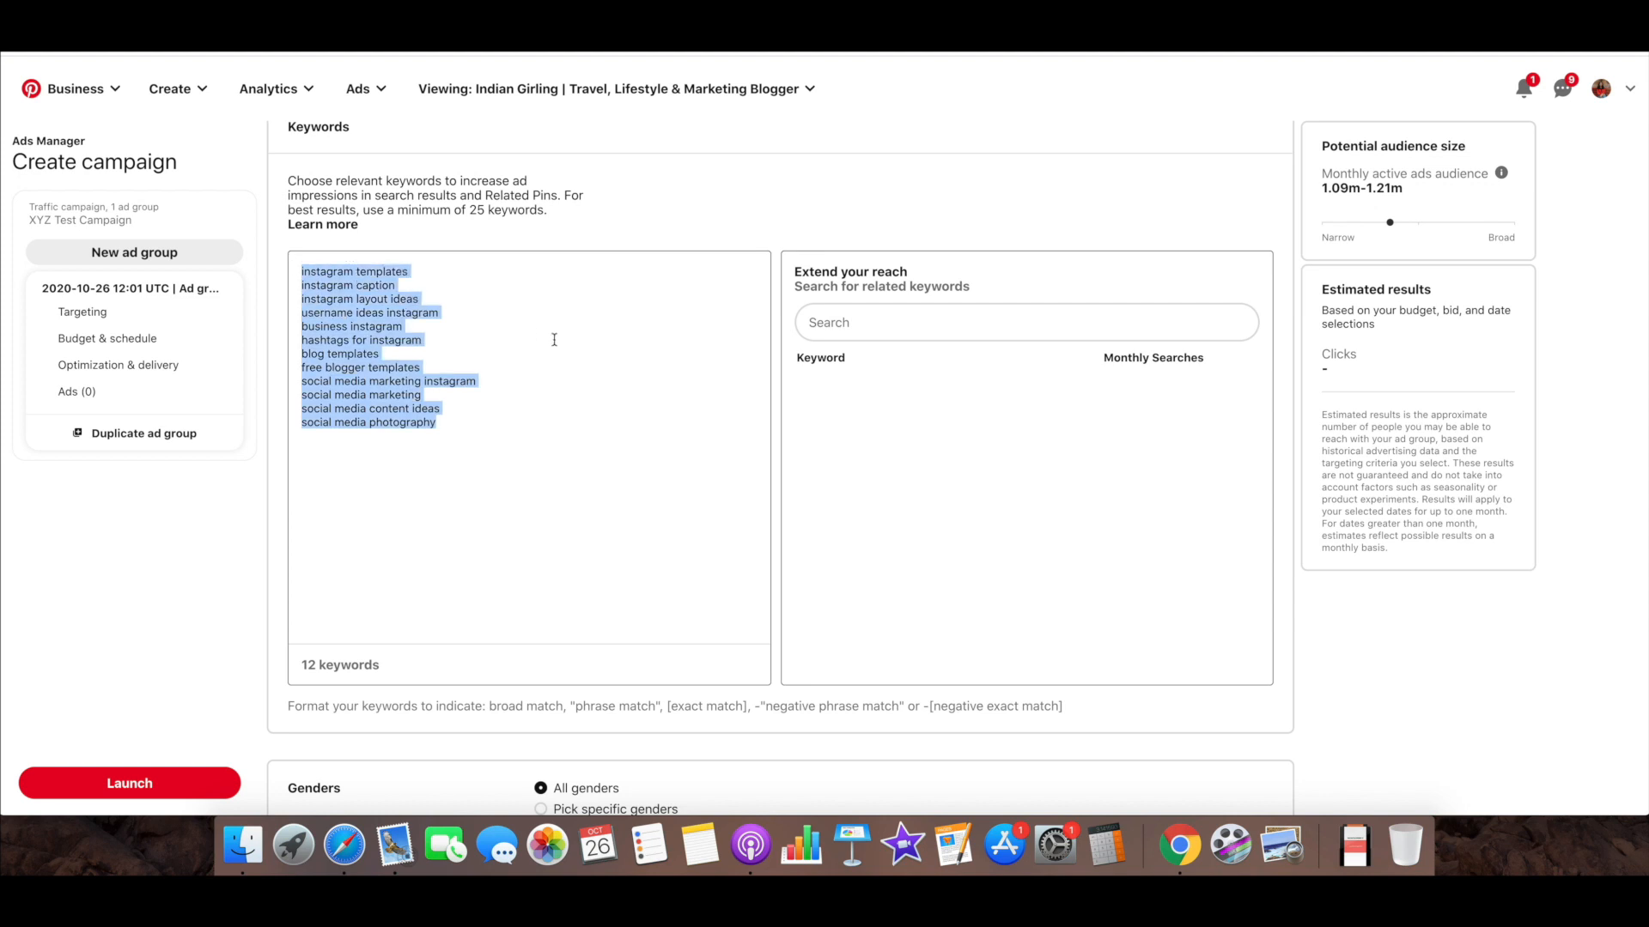
{"action": "left_click", "coordinate": [548, 409]}
{"action": "scroll", "coordinate": [548, 409], "scroll_direction": "down", "scroll_amount": 5}
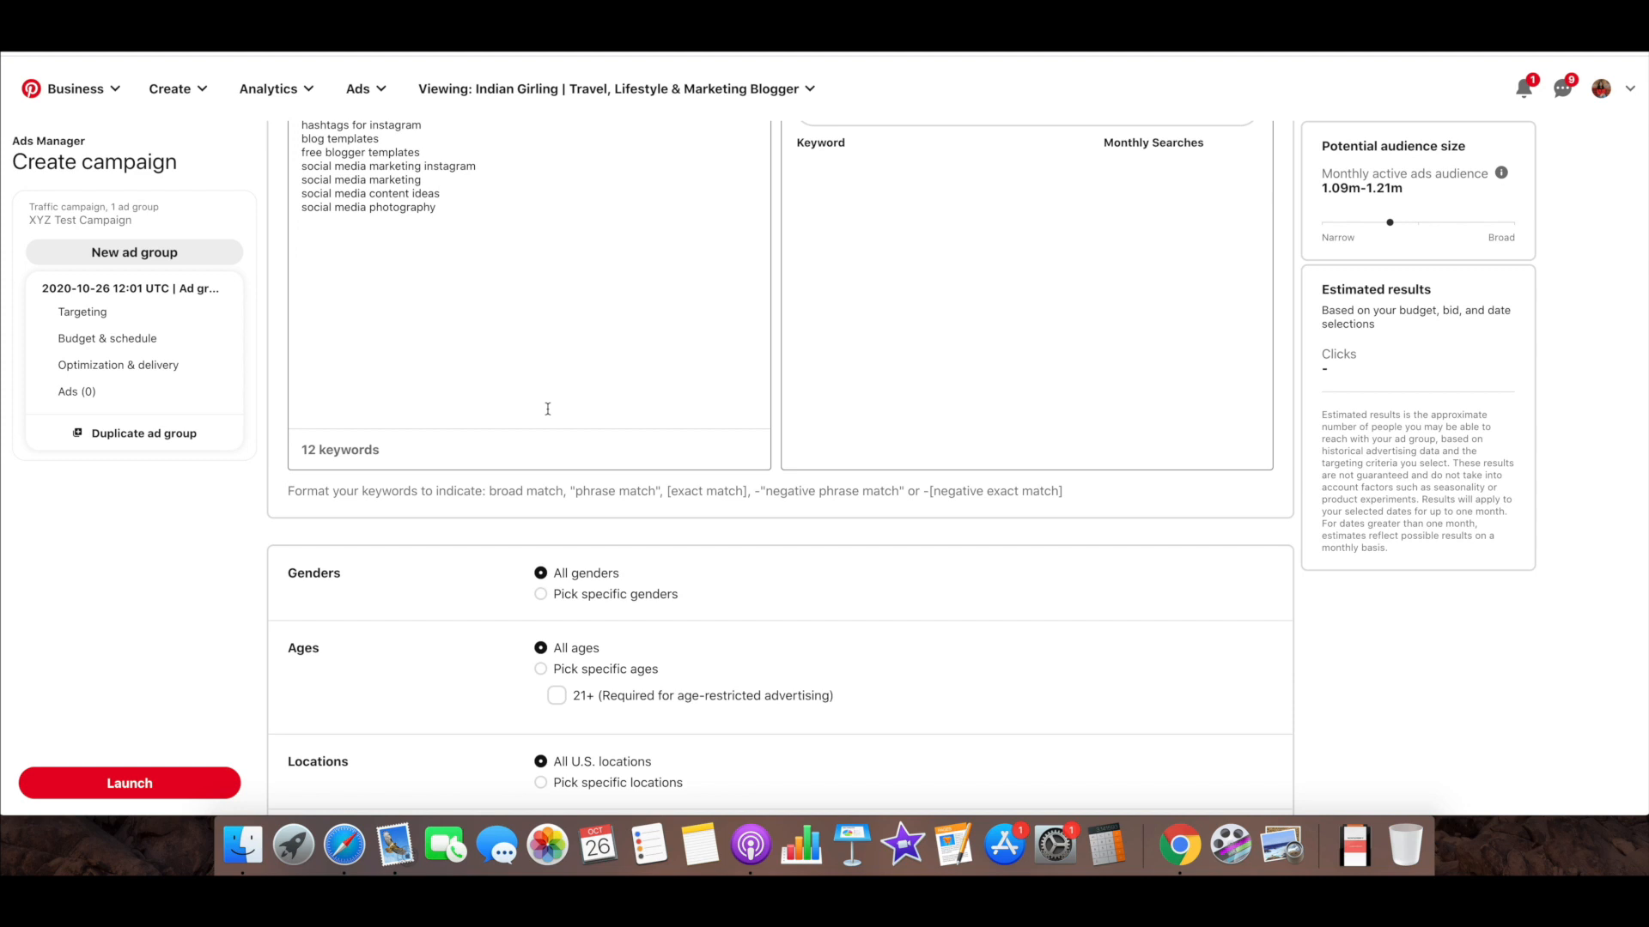
{"action": "scroll", "coordinate": [548, 409], "scroll_direction": "up", "scroll_amount": 2}
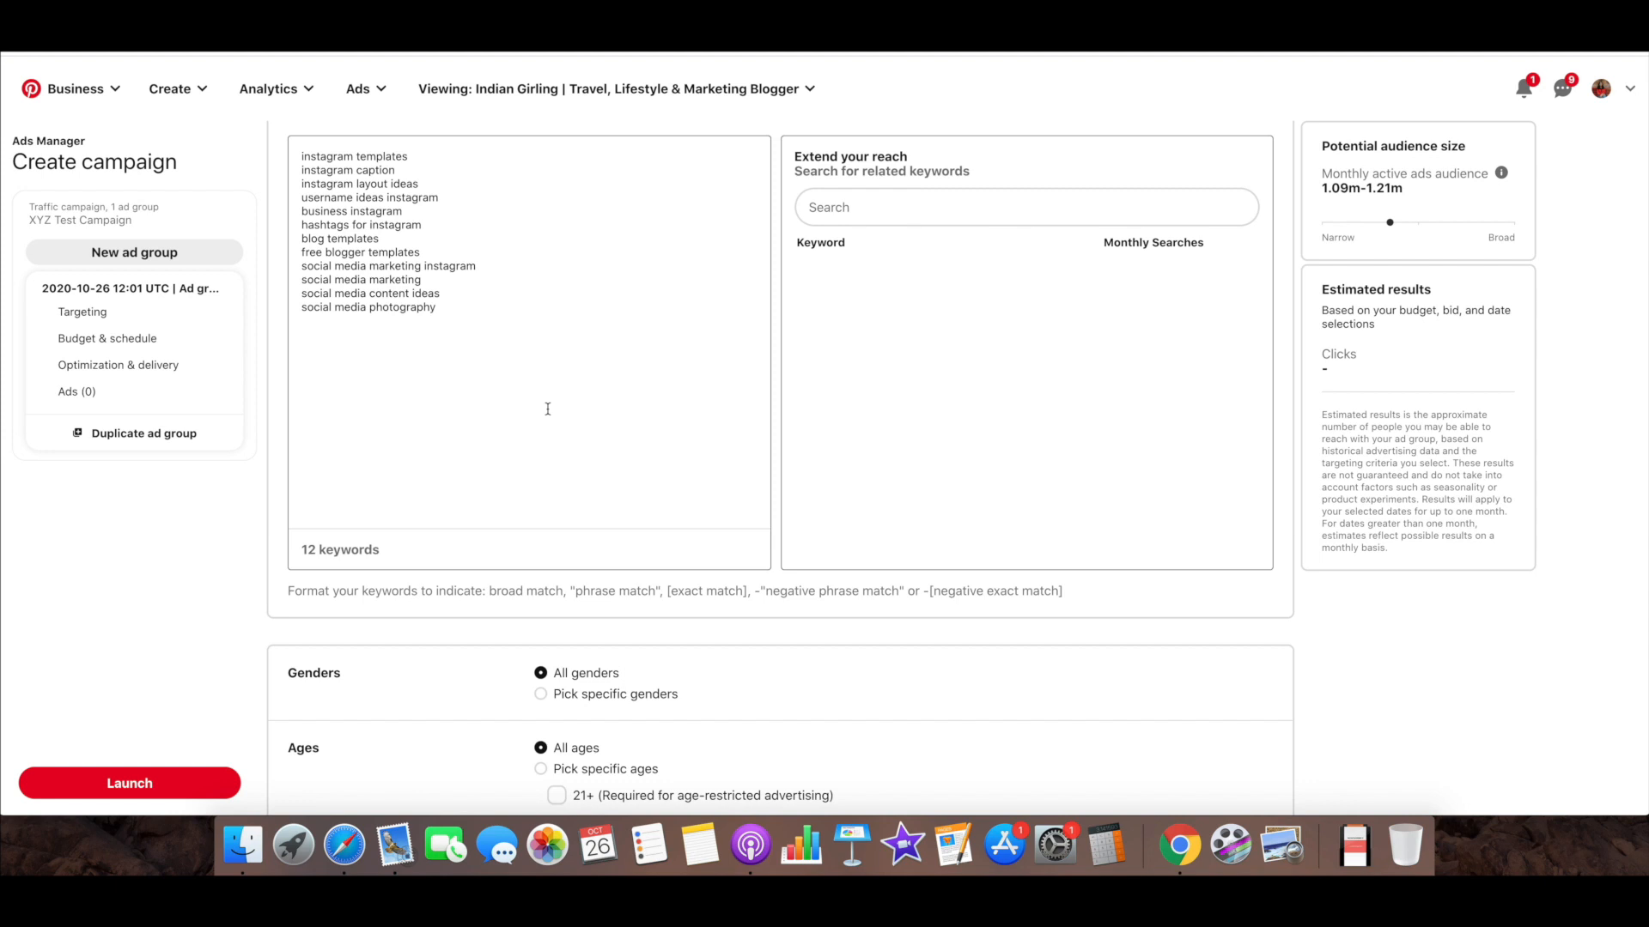
{"action": "left_click", "coordinate": [834, 217]}
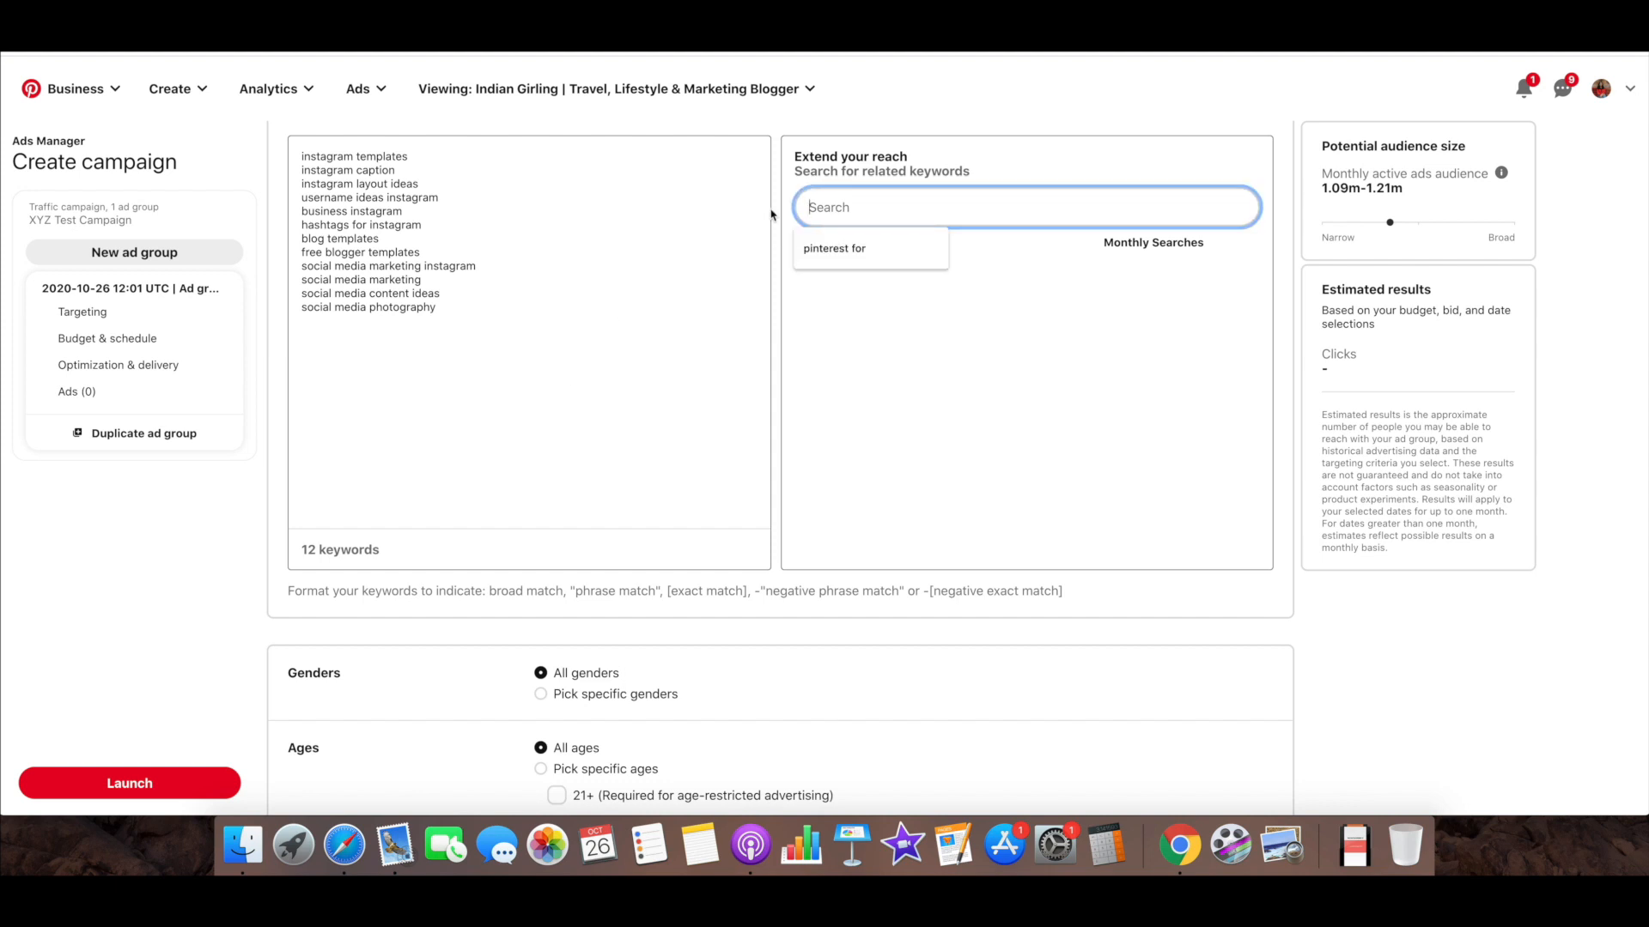
{"action": "left_click", "coordinate": [1069, 171]}
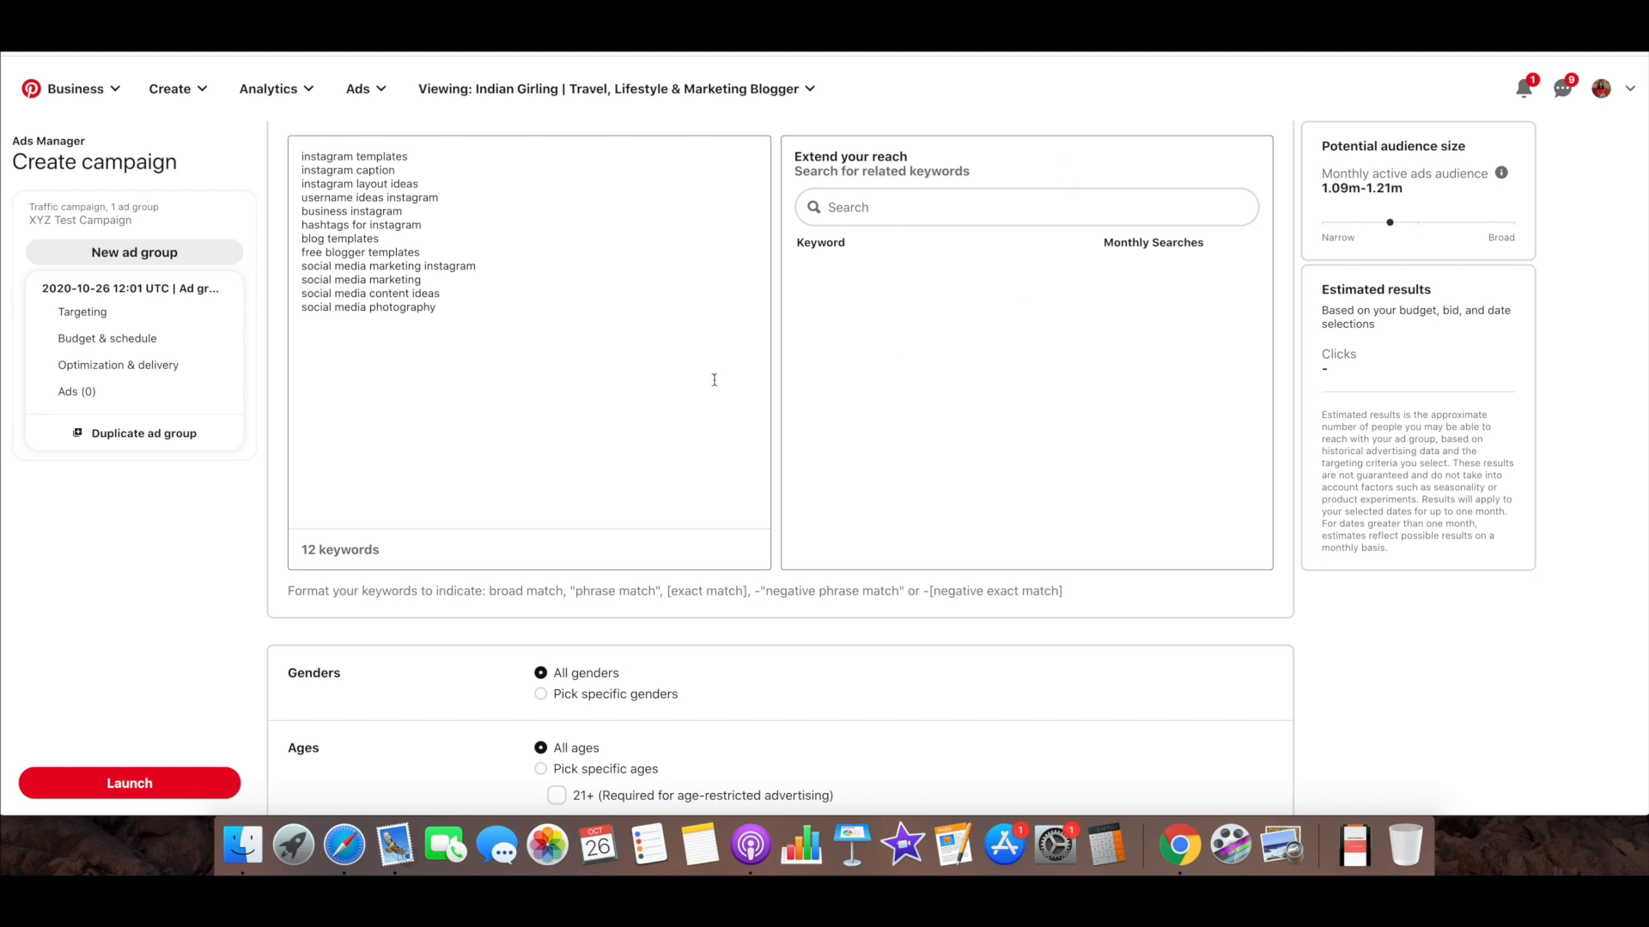
Switch gender targeting to specific genders and exclude Male, keeping Female and Unspecified
{"action": "scroll", "coordinate": [712, 373], "scroll_direction": "down", "scroll_amount": 5}
{"action": "scroll", "coordinate": [715, 379], "scroll_direction": "down", "scroll_amount": 2}
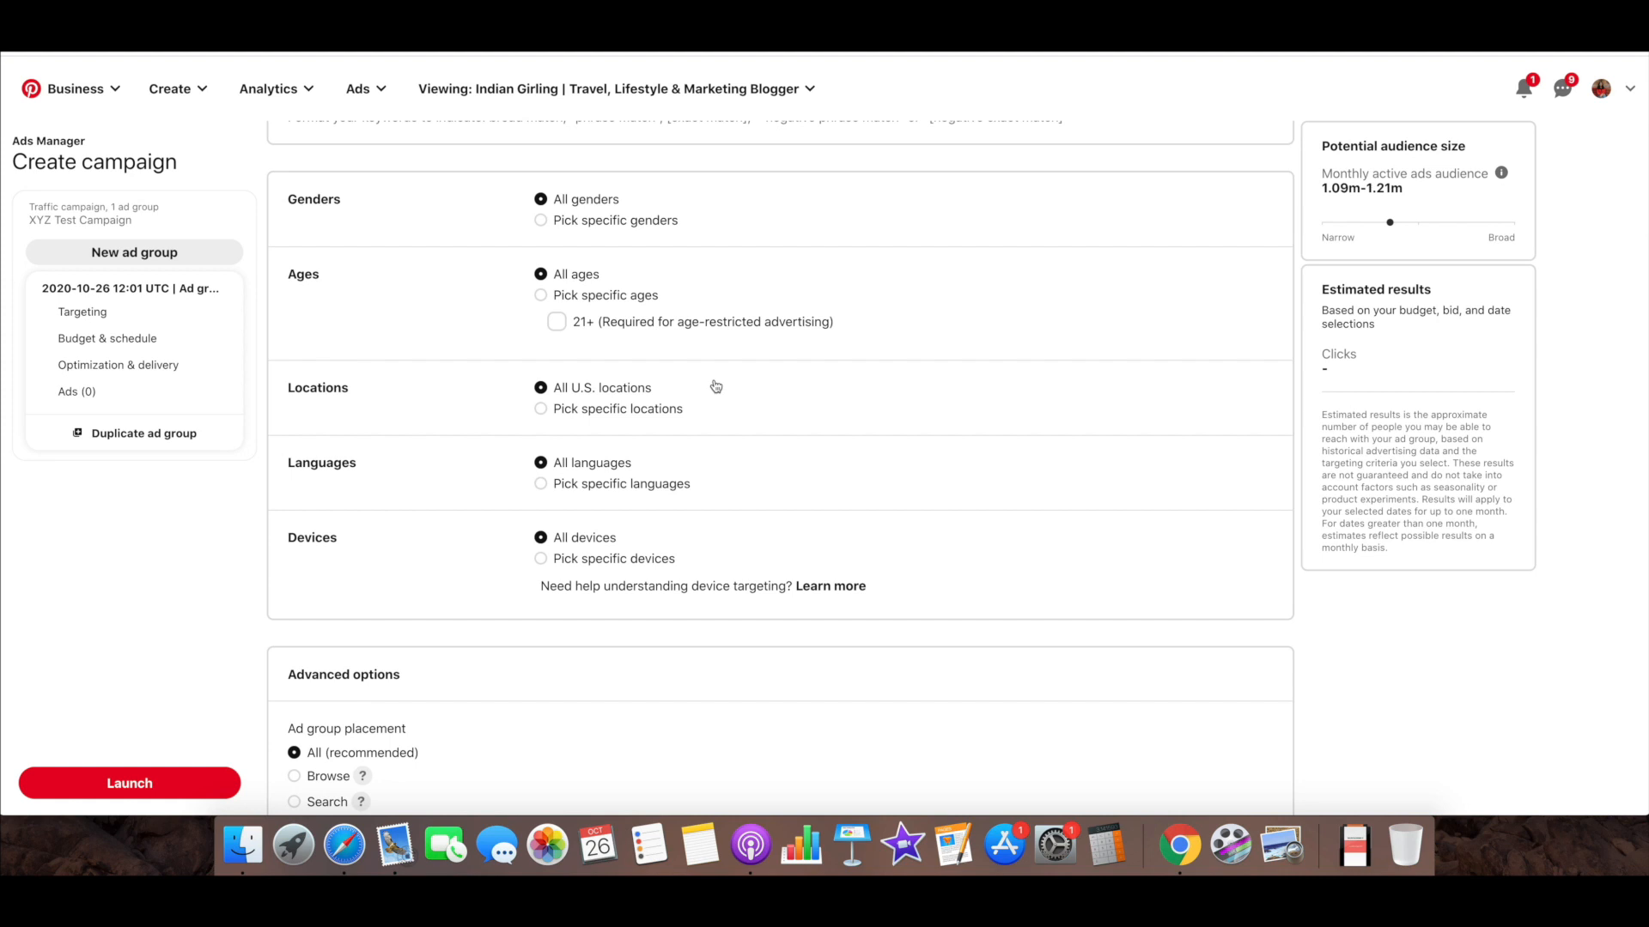
{"action": "left_click", "coordinate": [540, 221]}
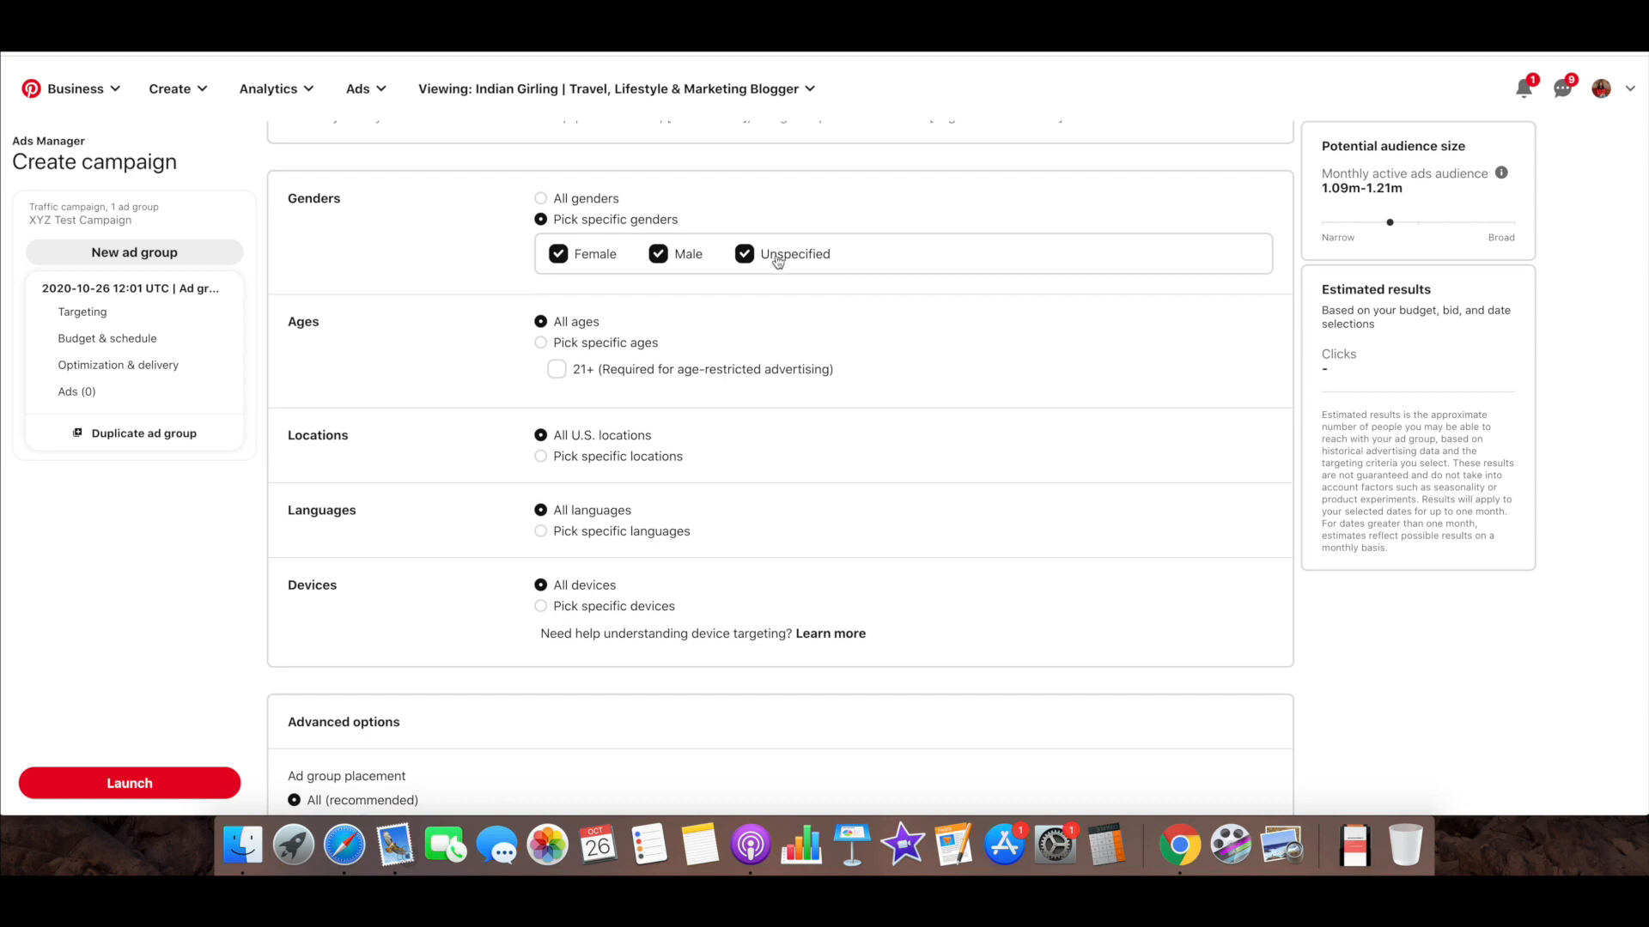
{"action": "scroll", "coordinate": [773, 258], "scroll_direction": "down", "scroll_amount": 1}
{"action": "left_click", "coordinate": [658, 246]}
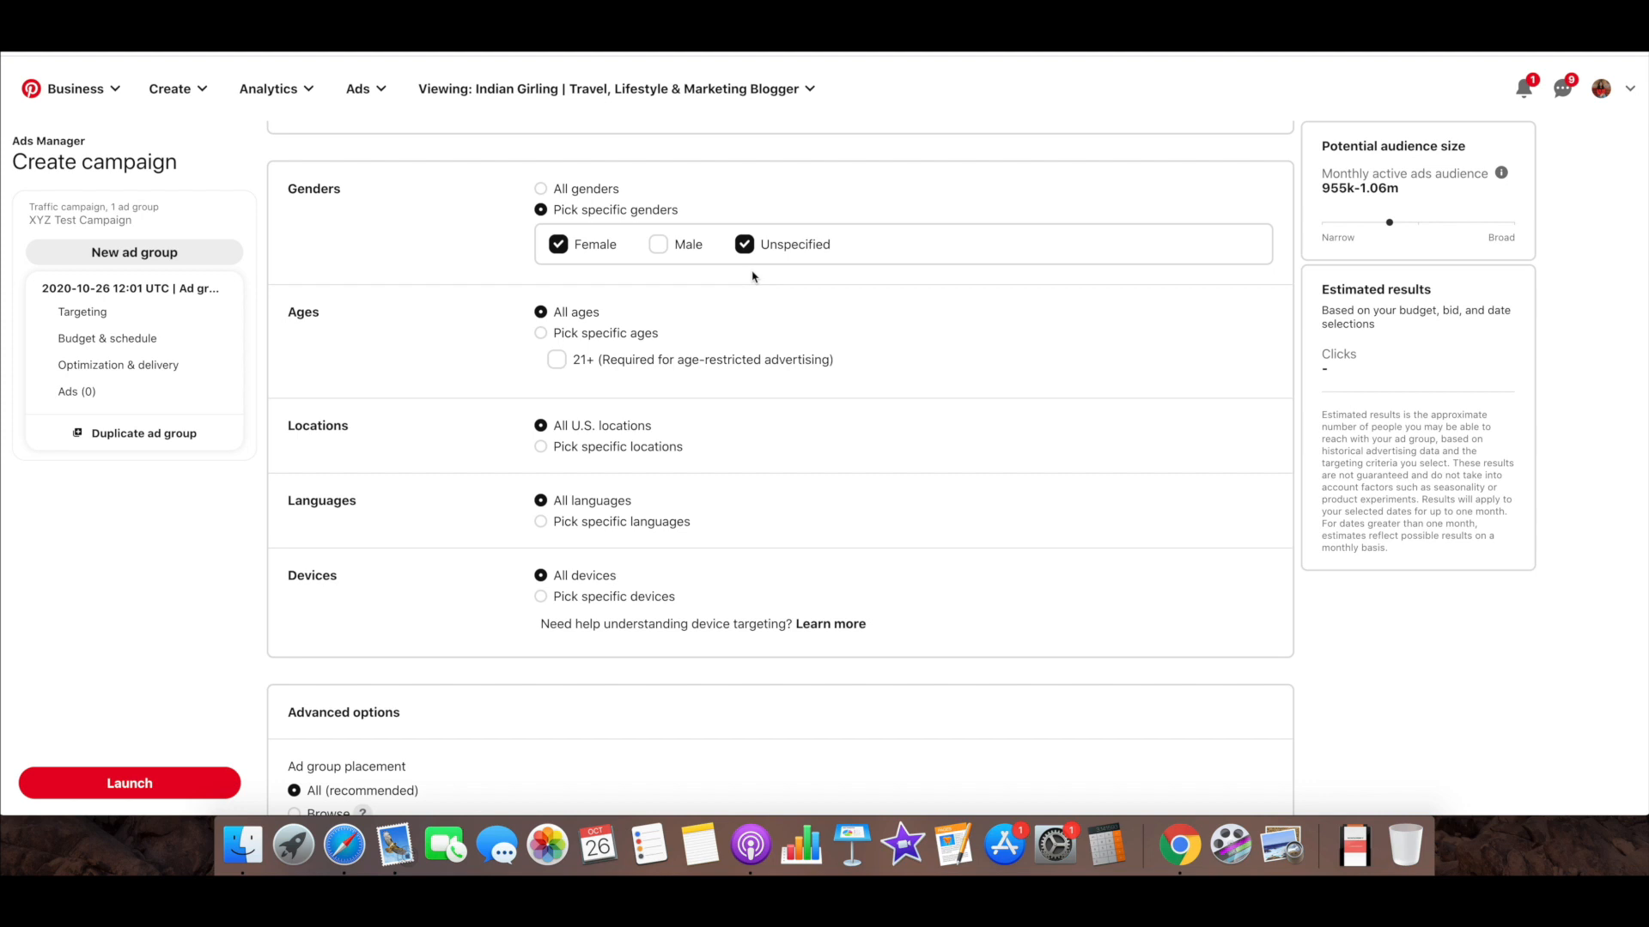
Revisit the keyword and interest selections, then return to the demographic targeting options
{"action": "scroll", "coordinate": [759, 334], "scroll_direction": "up", "scroll_amount": 10}
{"action": "left_click_drag", "start_coordinate": [519, 382], "coordinate": [305, 222]}
{"action": "scroll", "coordinate": [574, 416], "scroll_direction": "up", "scroll_amount": 9}
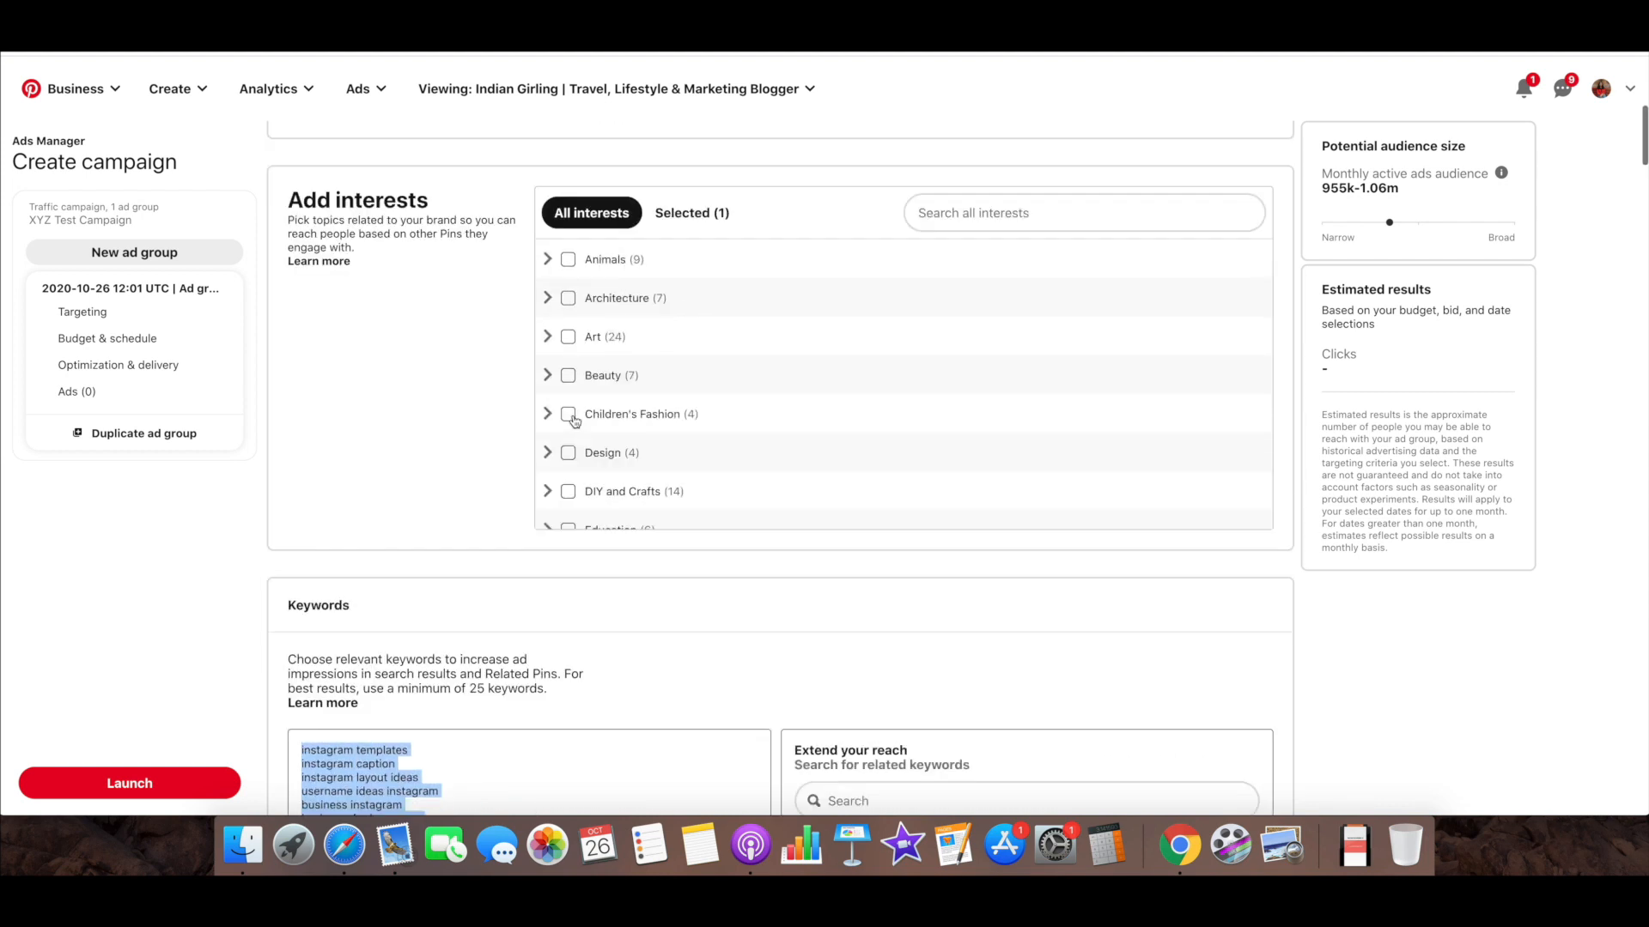
{"action": "scroll", "coordinate": [683, 457], "scroll_direction": "down", "scroll_amount": 3}
{"action": "scroll", "coordinate": [682, 457], "scroll_direction": "down", "scroll_amount": 15}
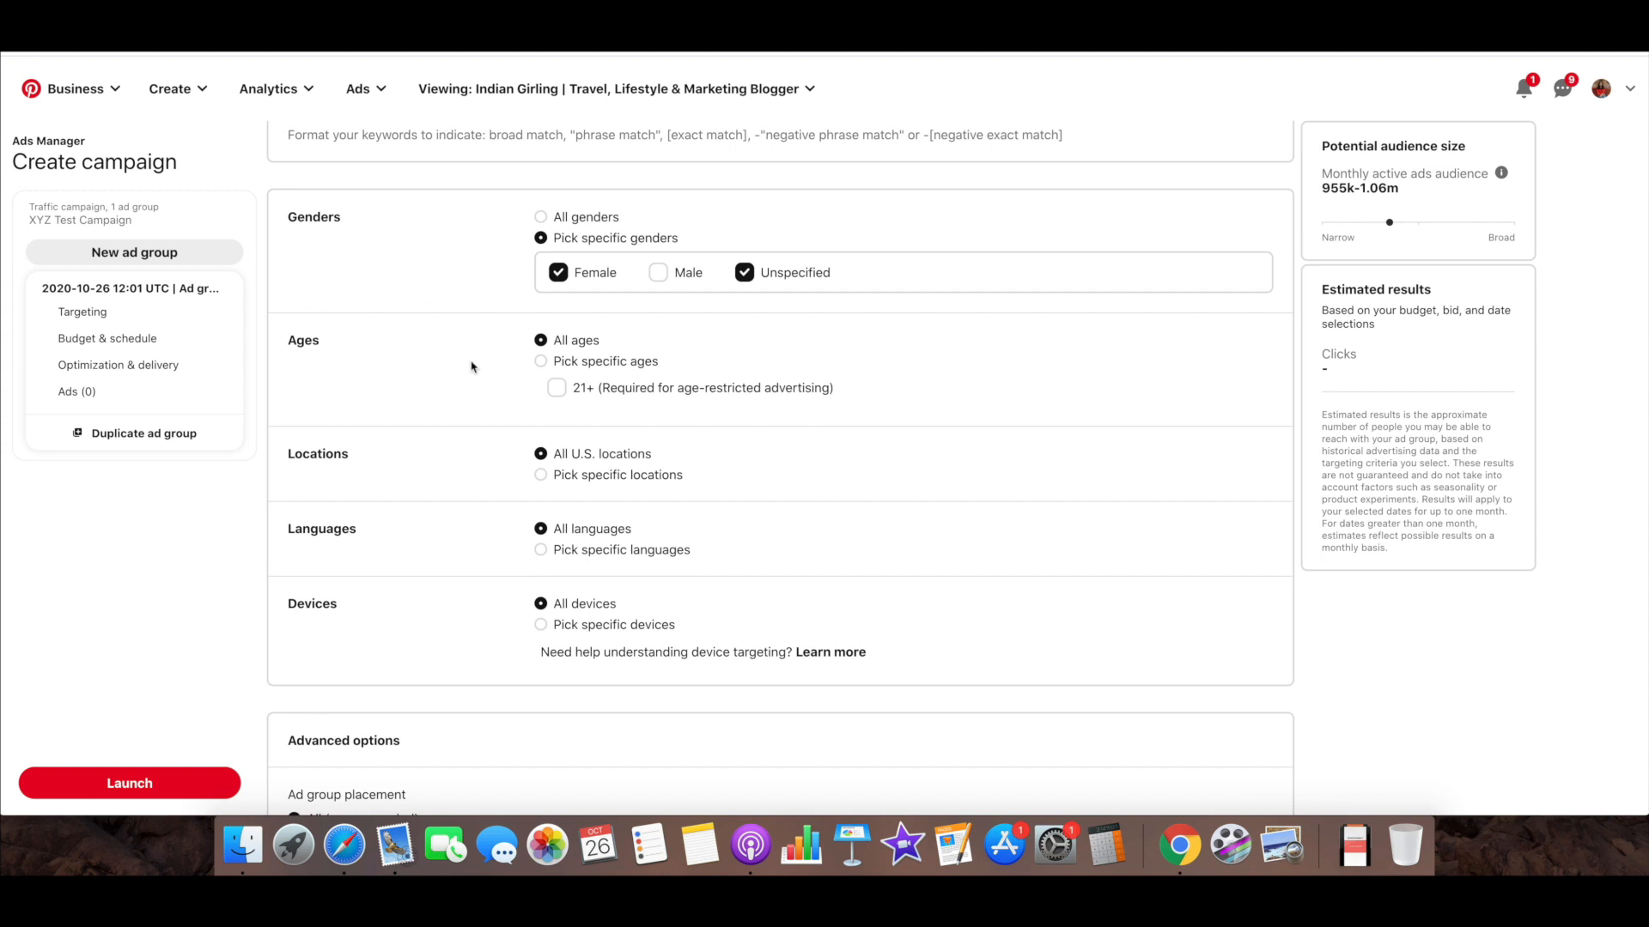
Switch age targeting to specific ages and keep only the 25-34 and 35-44 groups selected
{"action": "left_click", "coordinate": [539, 362]}
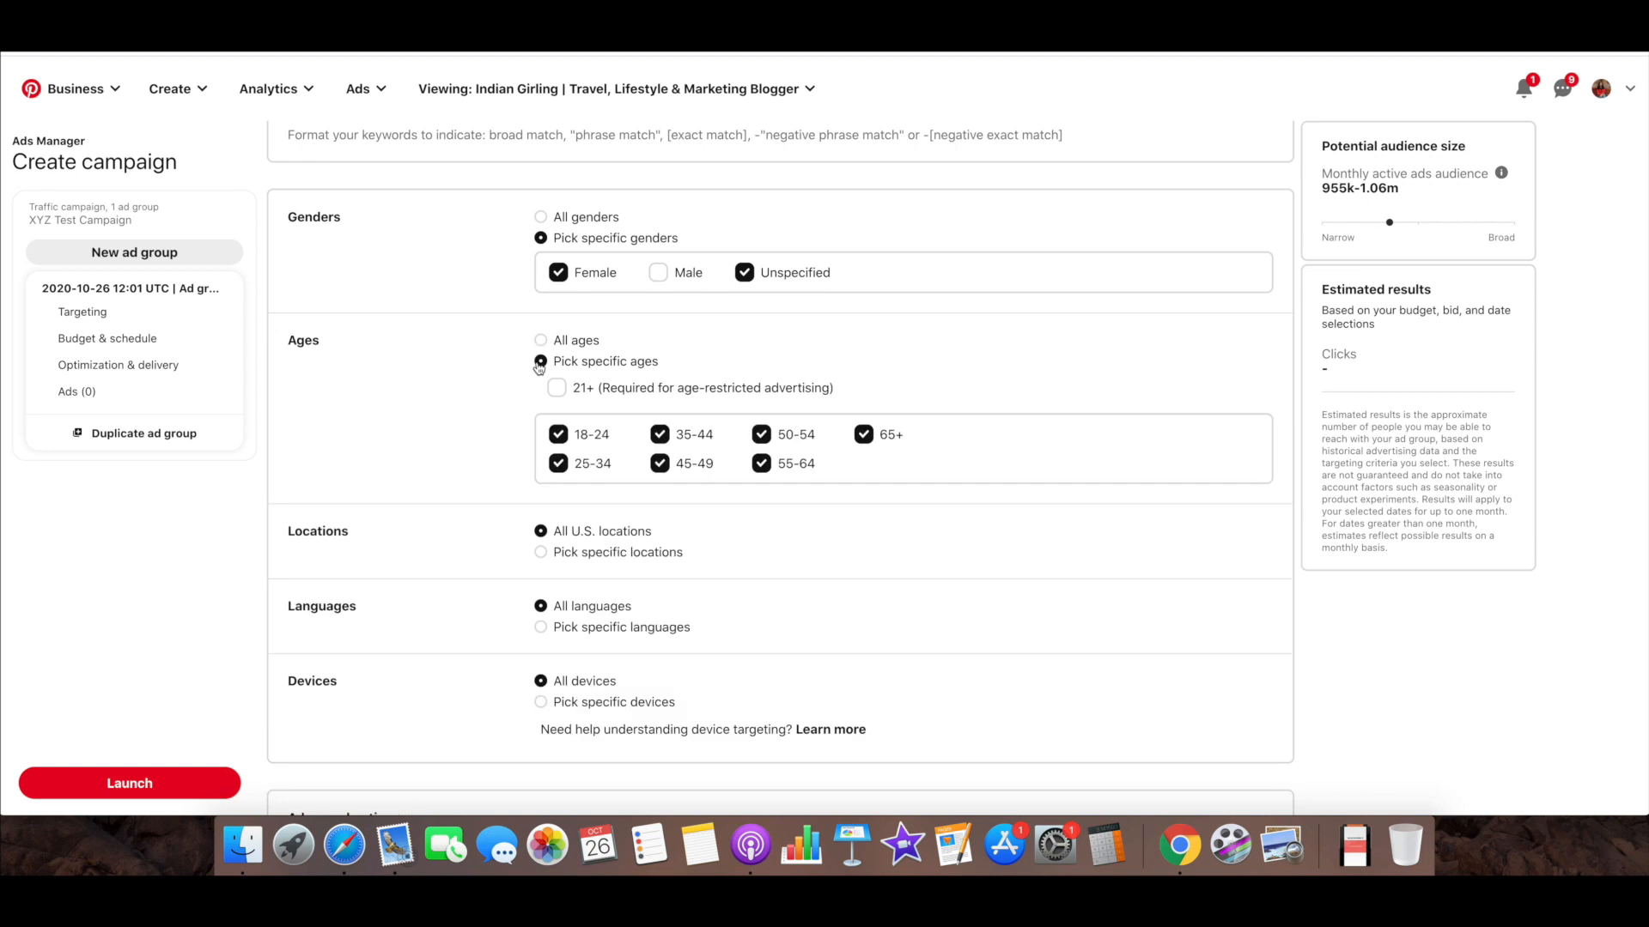
{"action": "scroll", "coordinate": [522, 395], "scroll_direction": "down", "scroll_amount": 2}
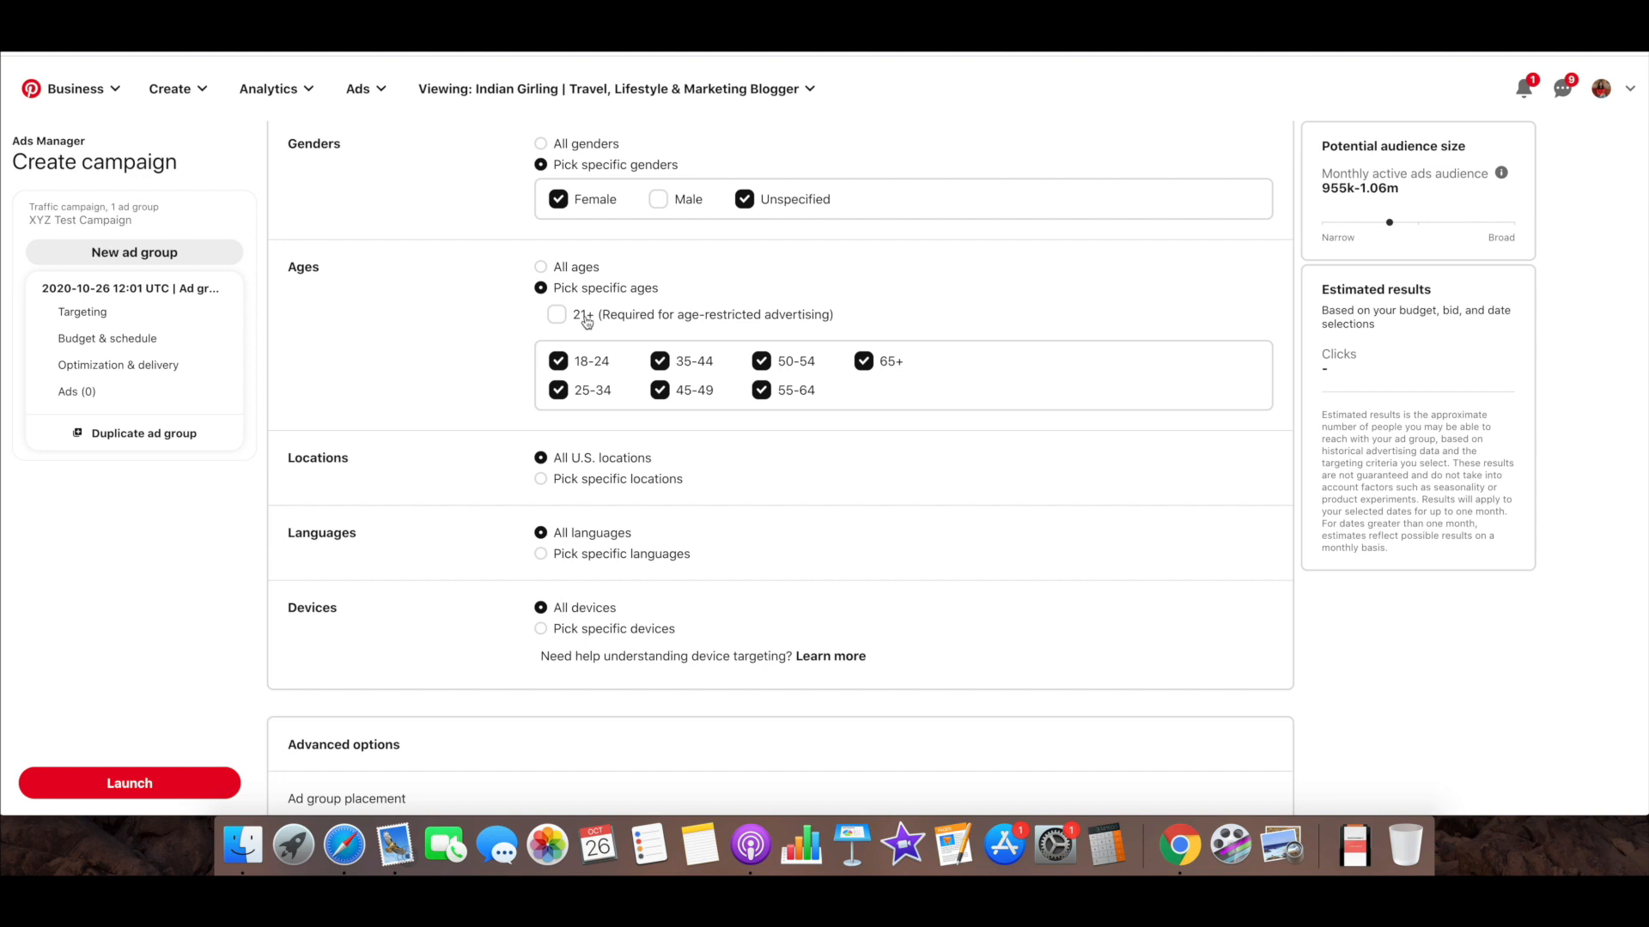
{"action": "left_click", "coordinate": [558, 361]}
{"action": "left_click", "coordinate": [659, 389]}
{"action": "left_click", "coordinate": [761, 361]}
{"action": "left_click", "coordinate": [761, 390]}
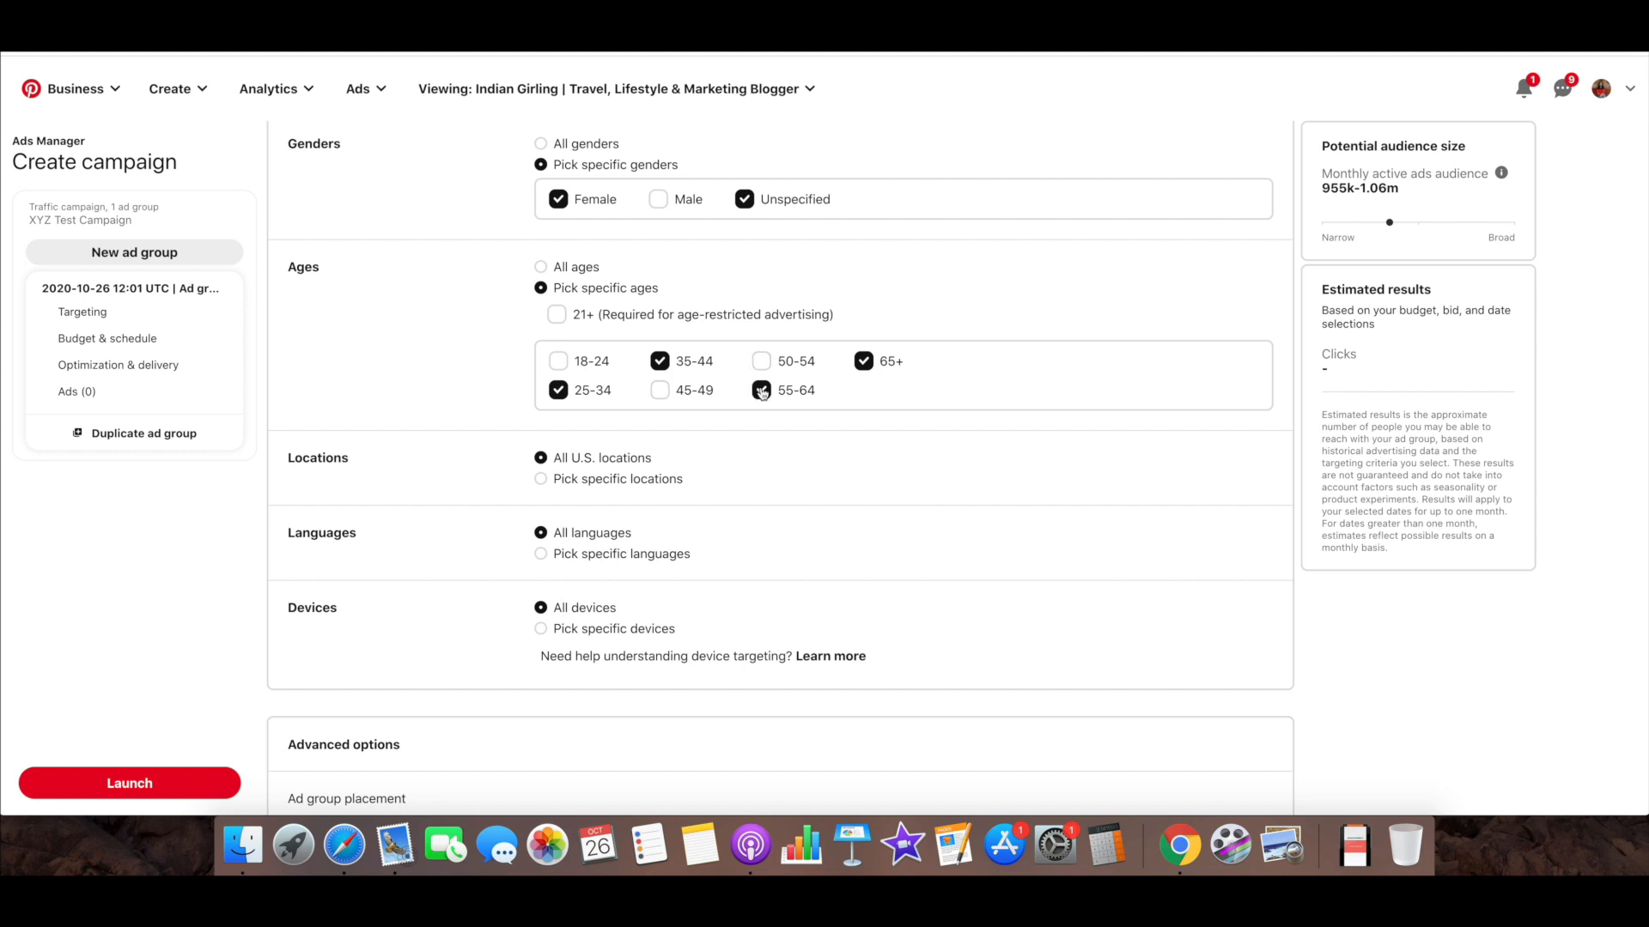
{"action": "left_click", "coordinate": [862, 361]}
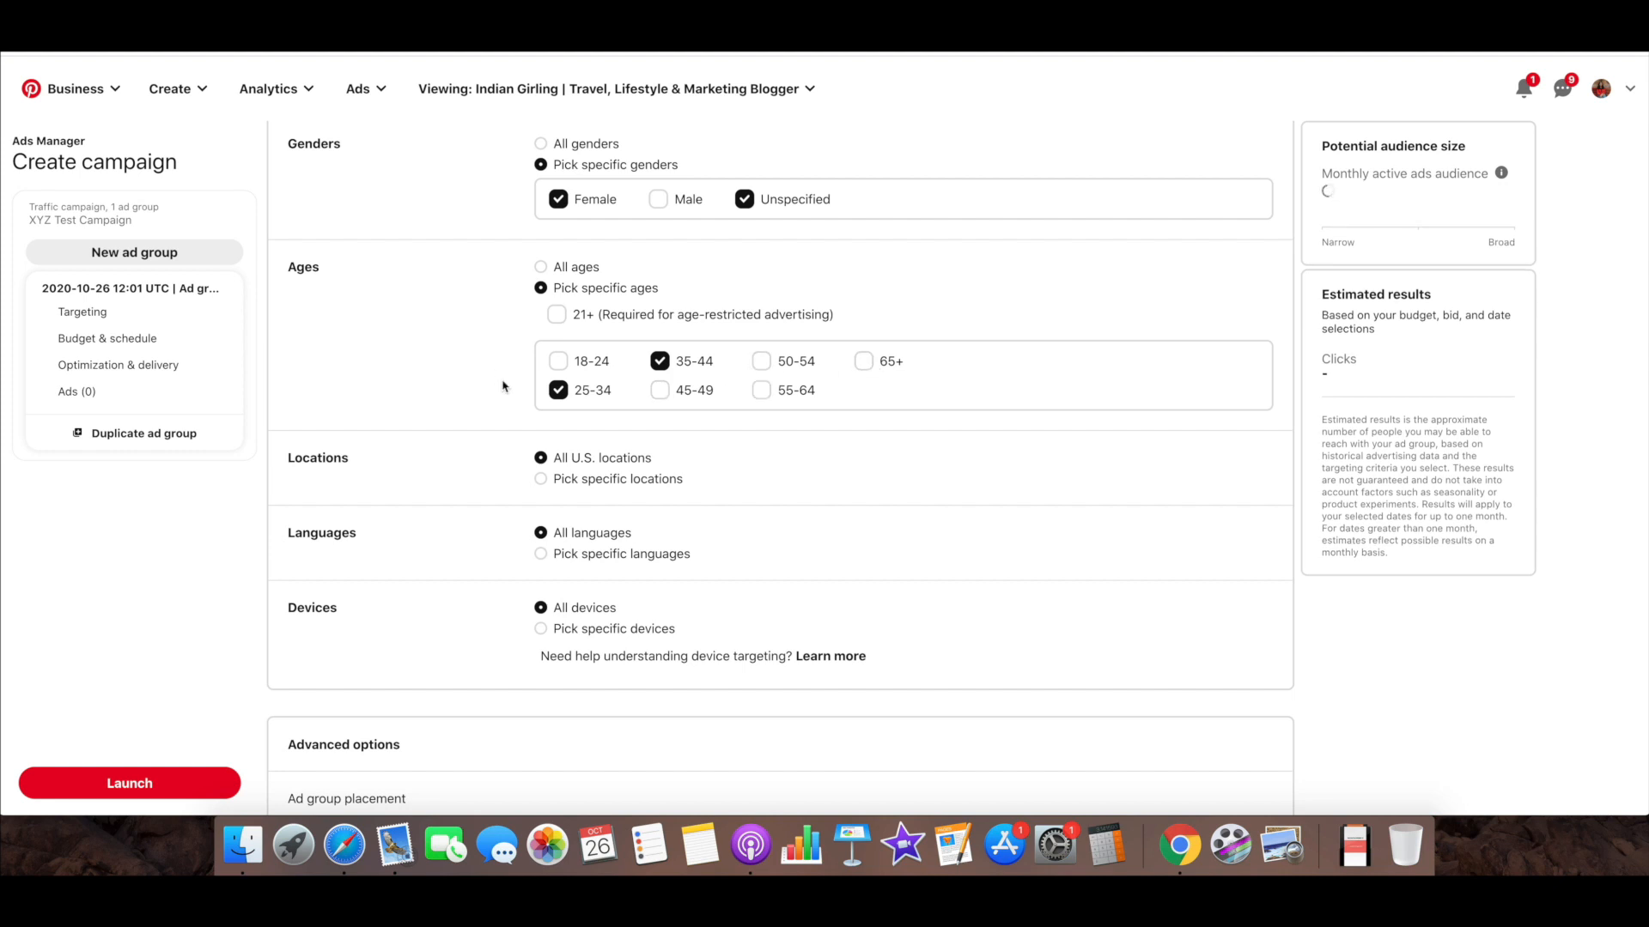
Switch location targeting to specific locations and look through the list of available countries
{"action": "scroll", "coordinate": [503, 386], "scroll_direction": "down", "scroll_amount": 3}
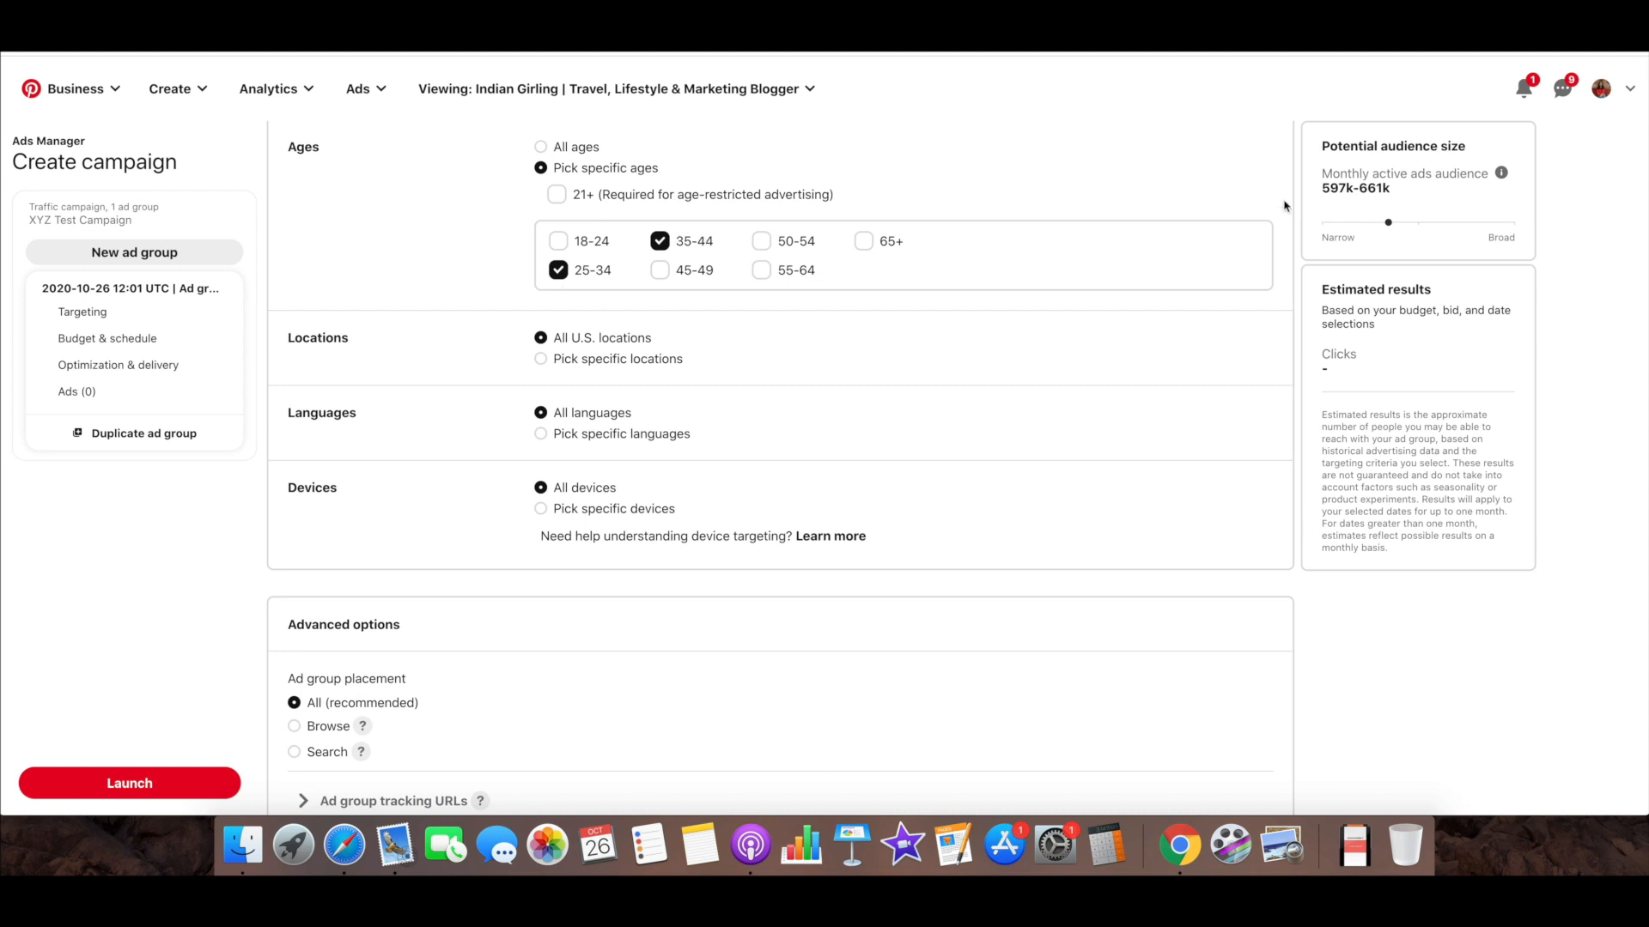
{"action": "left_click_drag", "start_coordinate": [1406, 186], "coordinate": [1312, 190]}
{"action": "scroll", "coordinate": [936, 371], "scroll_direction": "down", "scroll_amount": 2}
{"action": "left_click", "coordinate": [541, 276]}
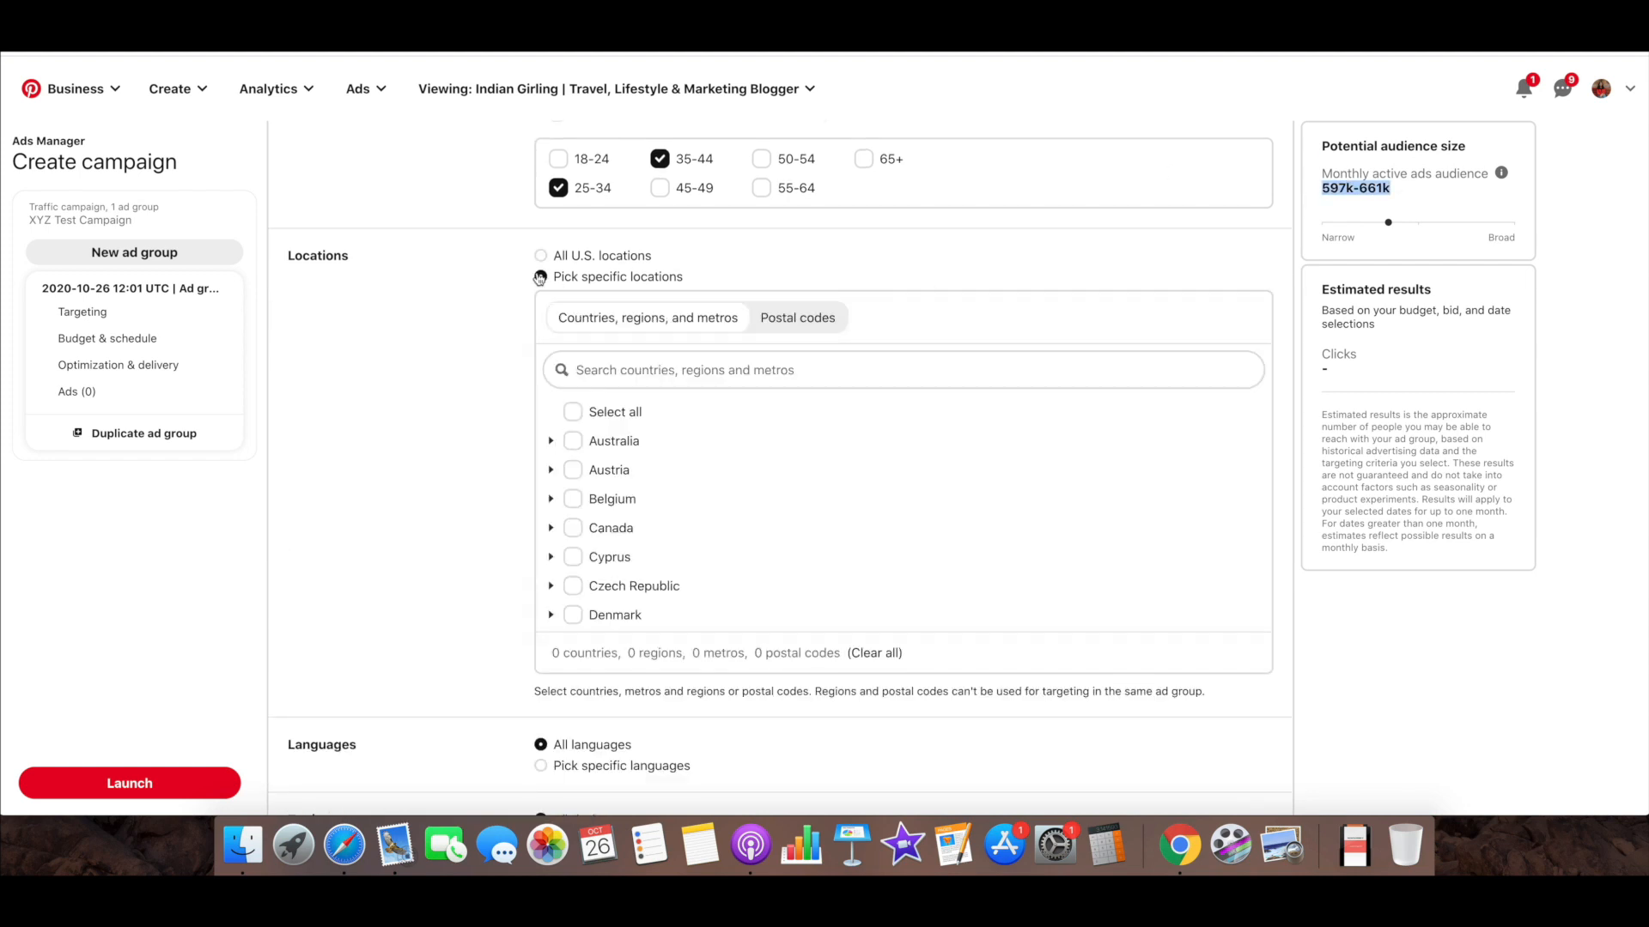
{"action": "scroll", "coordinate": [697, 490], "scroll_direction": "down", "scroll_amount": 5}
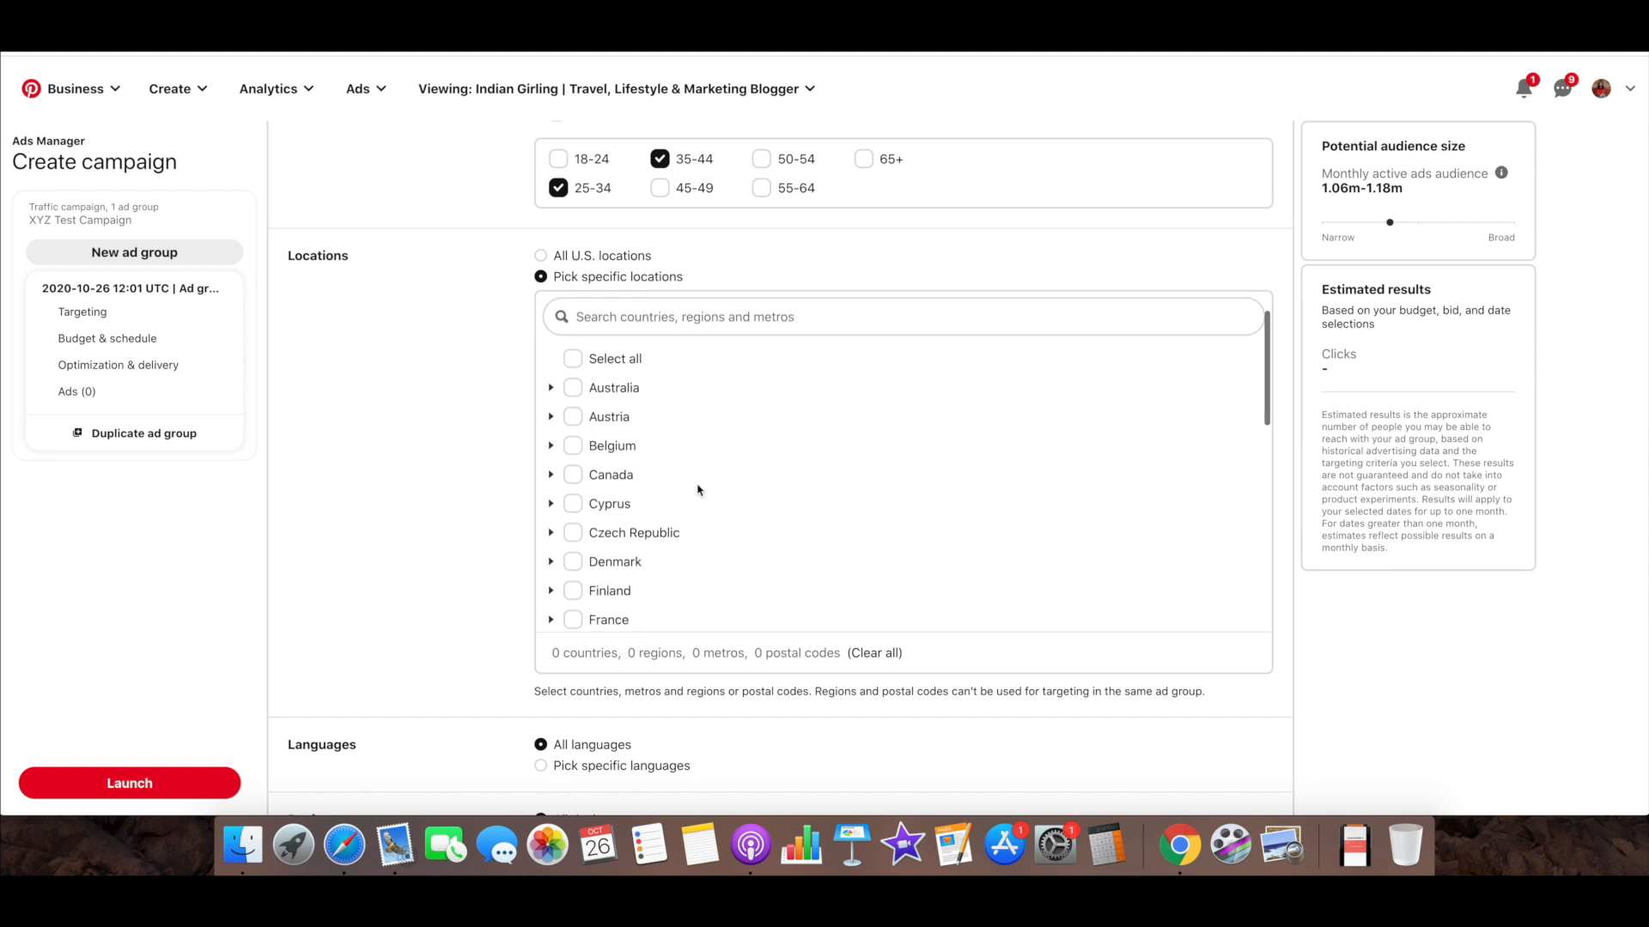
{"action": "scroll", "coordinate": [697, 490], "scroll_direction": "down", "scroll_amount": 5}
{"action": "scroll", "coordinate": [697, 490], "scroll_direction": "up", "scroll_amount": 5}
{"action": "scroll", "coordinate": [697, 490], "scroll_direction": "up", "scroll_amount": 5}
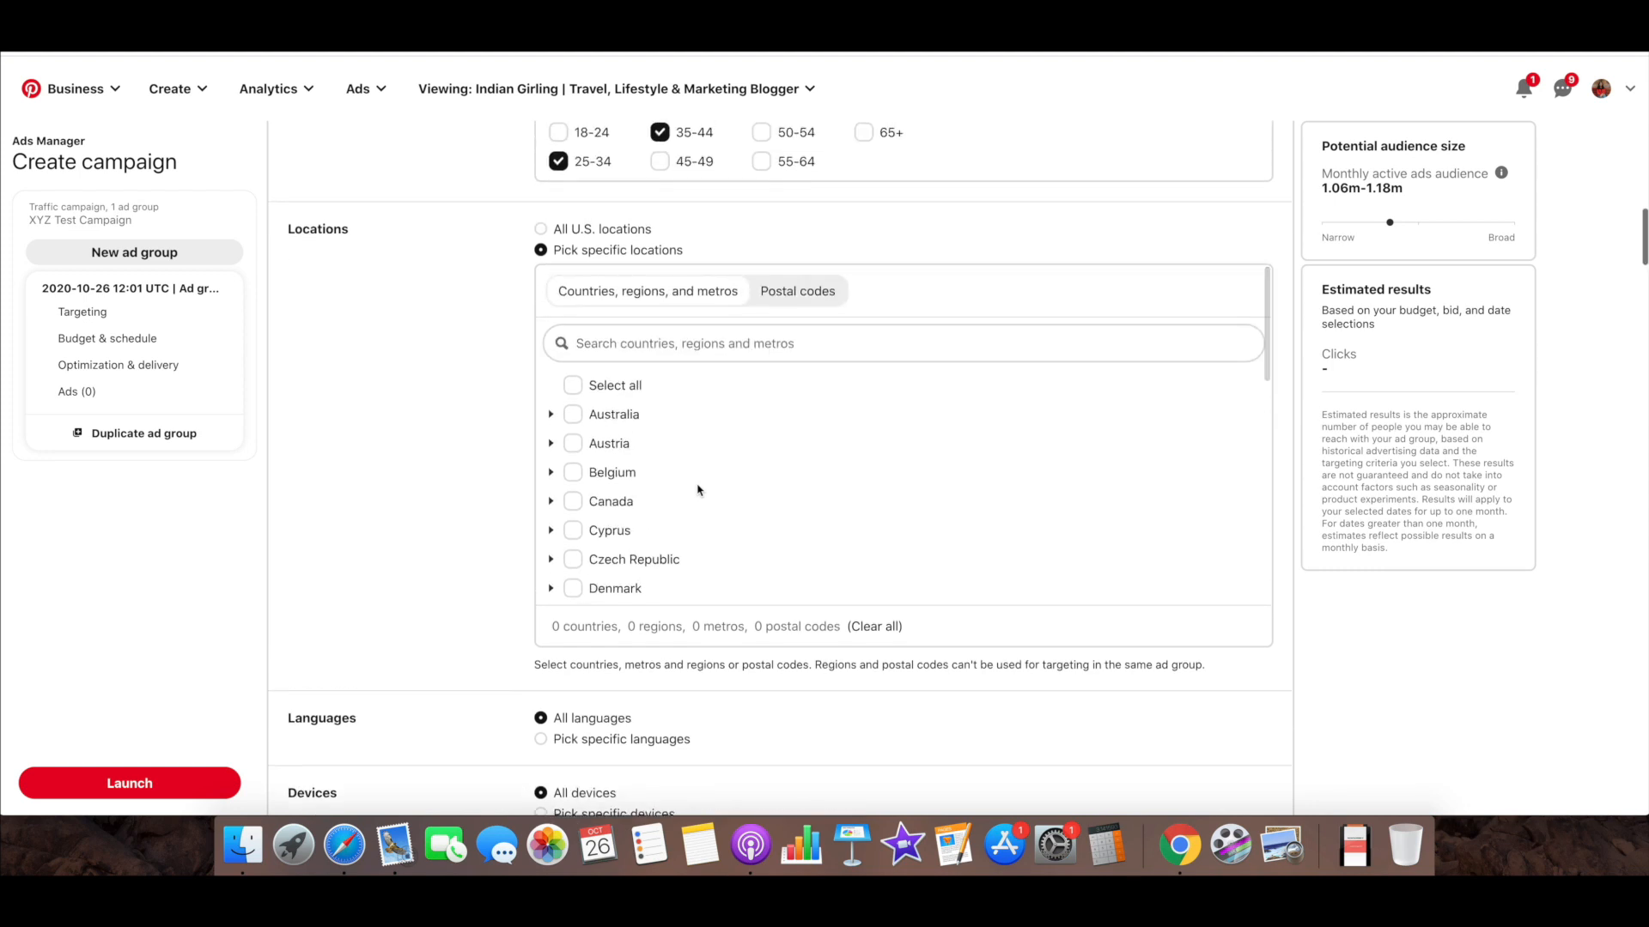
{"action": "scroll", "coordinate": [697, 490], "scroll_direction": "down", "scroll_amount": 8}
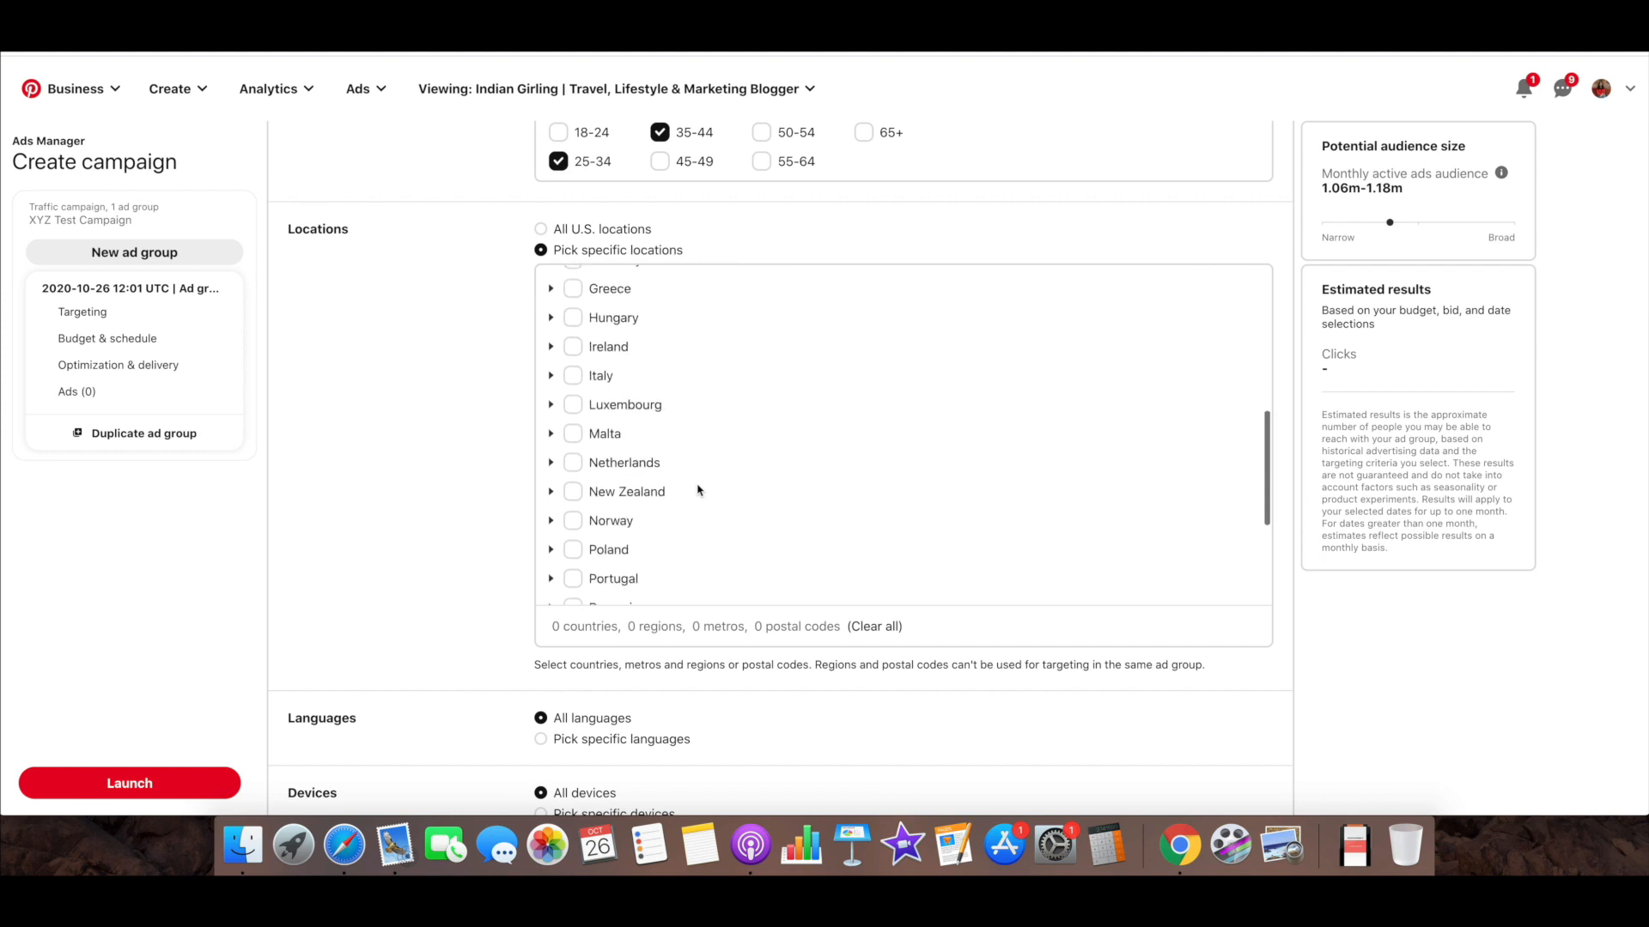
Select U.S., United Kingdom, Malta and Netherlands as the ad group's target countries
{"action": "left_click", "coordinate": [573, 528]}
{"action": "left_click", "coordinate": [573, 586]}
{"action": "scroll", "coordinate": [735, 481], "scroll_direction": "up", "scroll_amount": 4}
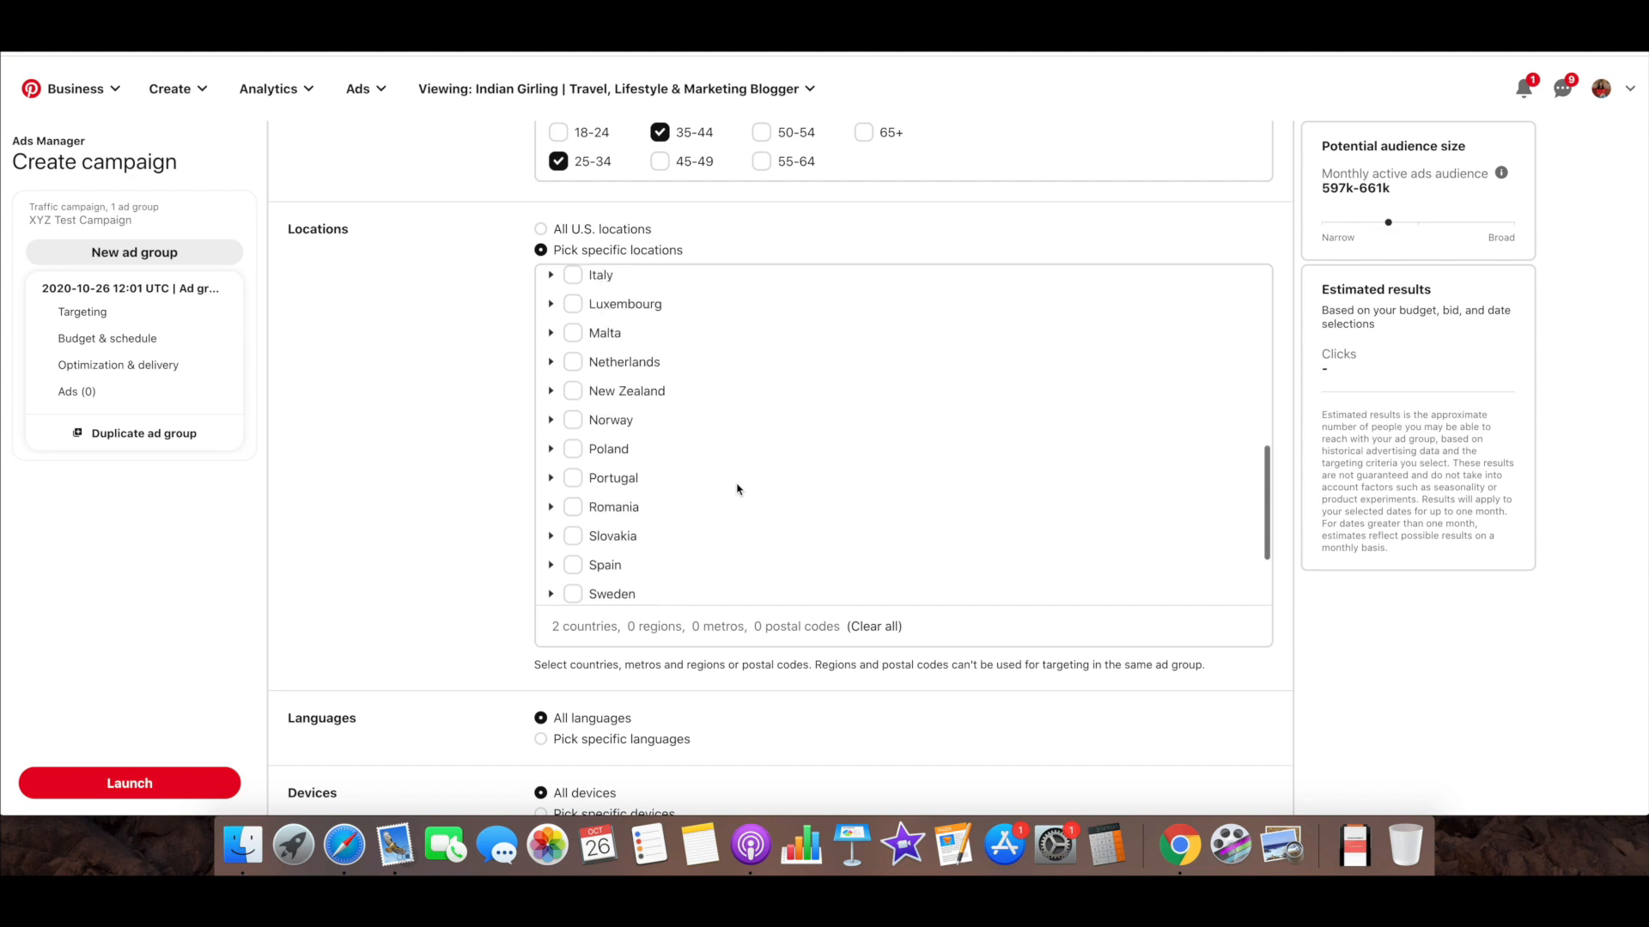
{"action": "left_click", "coordinate": [573, 458]}
{"action": "left_click", "coordinate": [572, 488]}
{"action": "scroll", "coordinate": [768, 476], "scroll_direction": "down", "scroll_amount": 5}
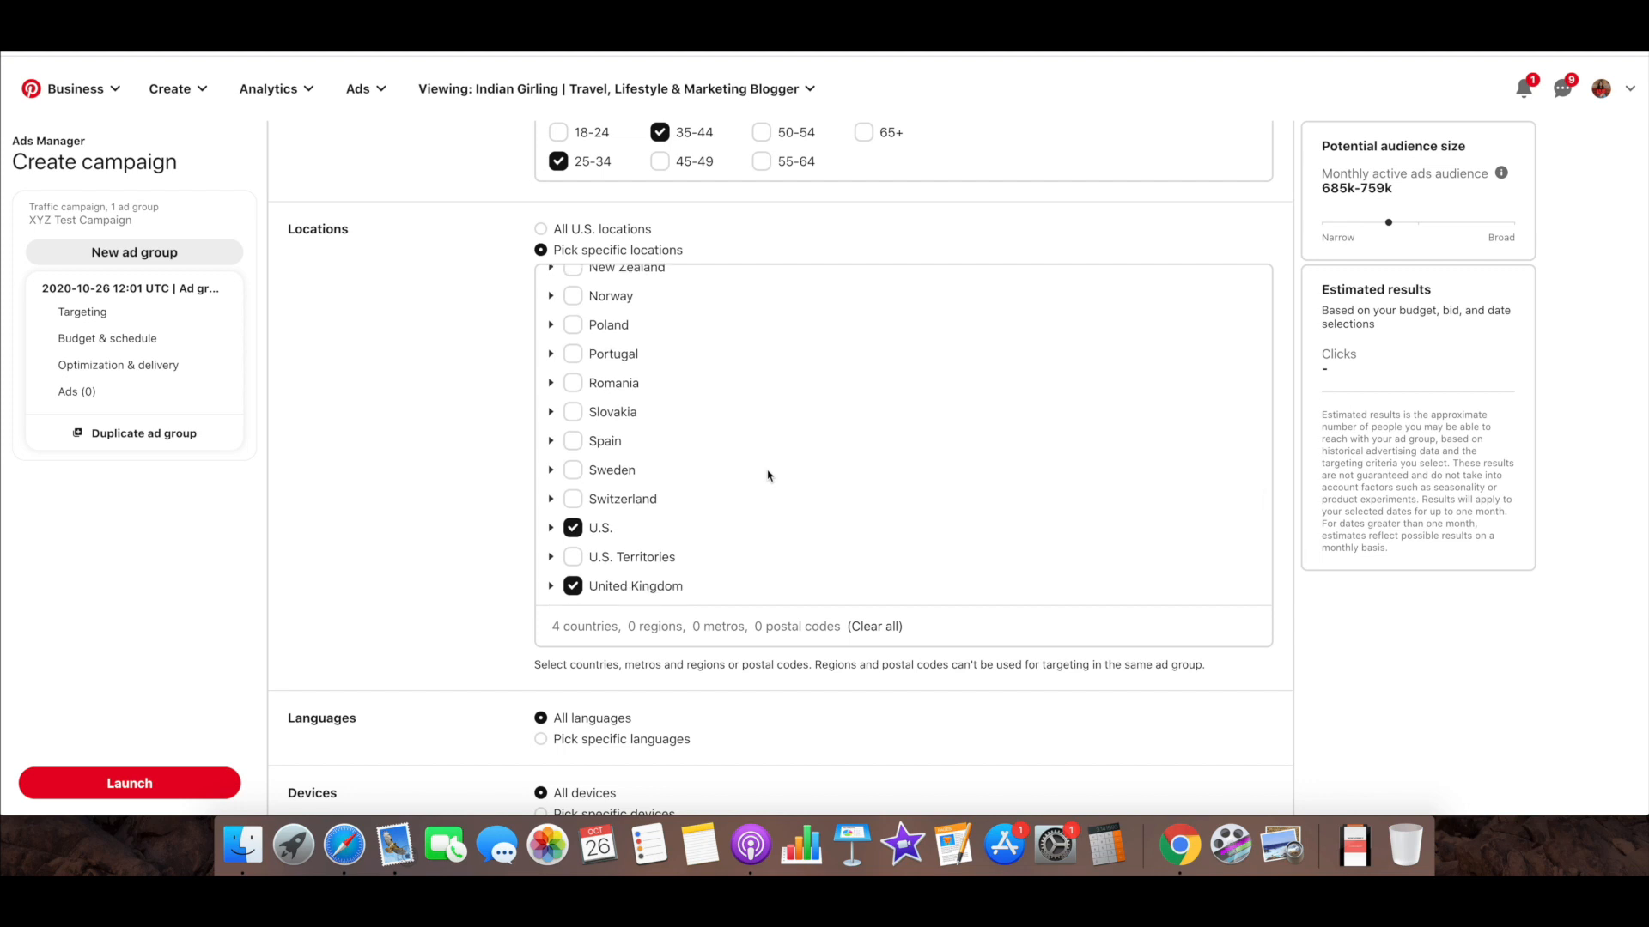
Review the potential audience size and the countries selected for location targeting
{"action": "scroll", "coordinate": [768, 475], "scroll_direction": "down", "scroll_amount": 3}
{"action": "left_click_drag", "start_coordinate": [1404, 197], "coordinate": [1321, 198]}
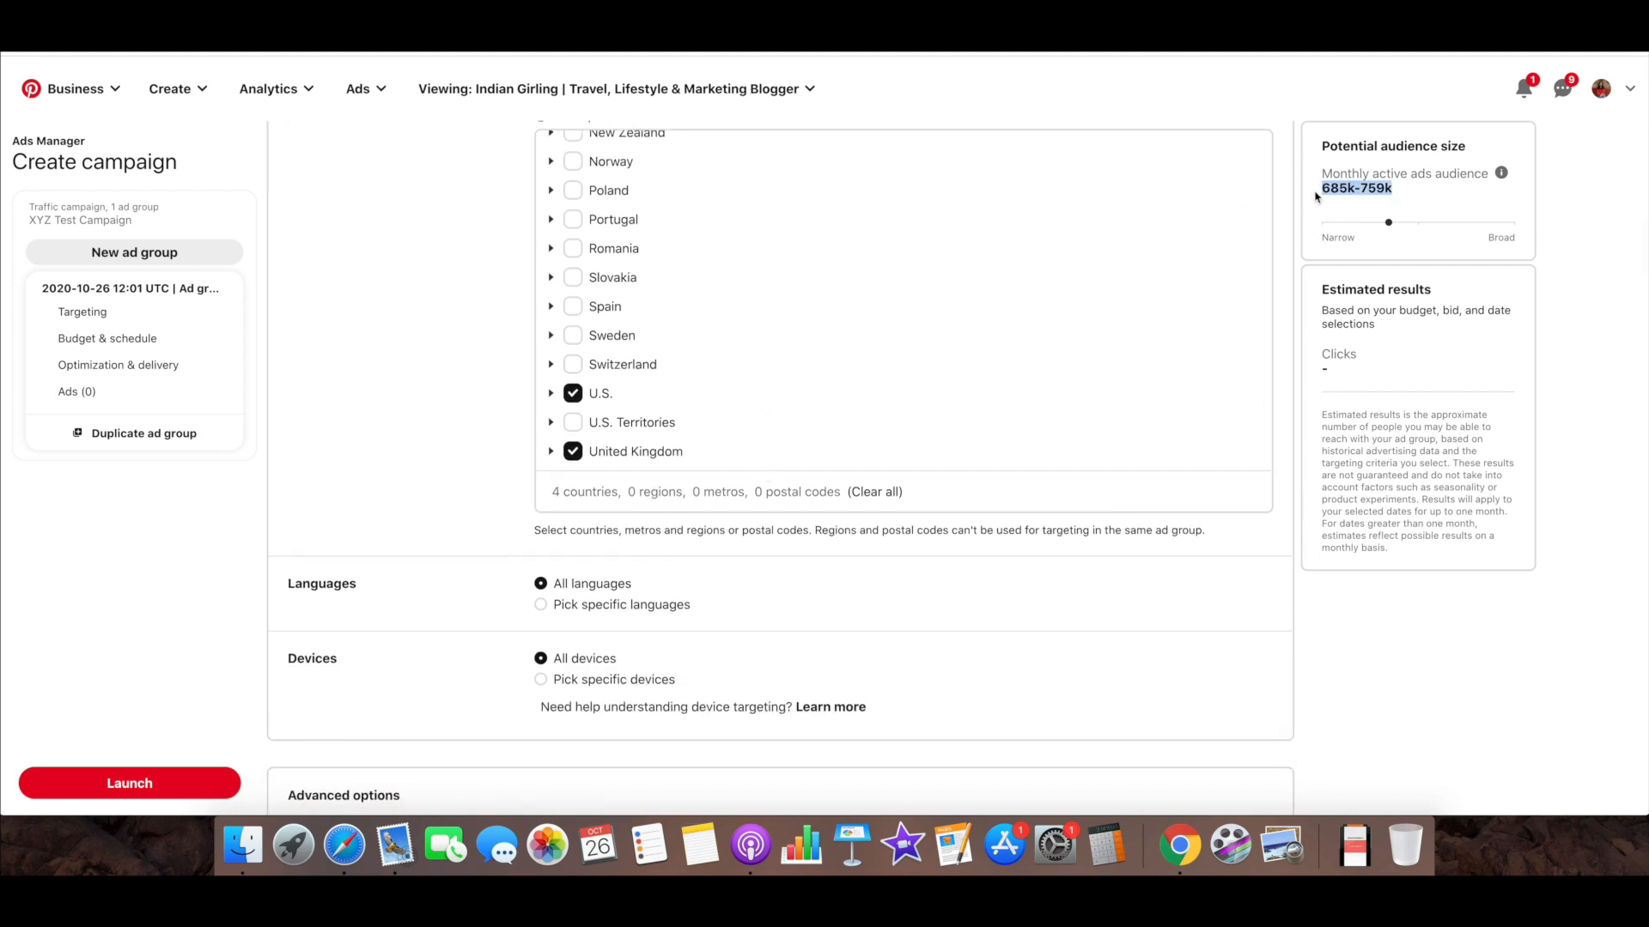
{"action": "scroll", "coordinate": [519, 401], "scroll_direction": "up", "scroll_amount": 3}
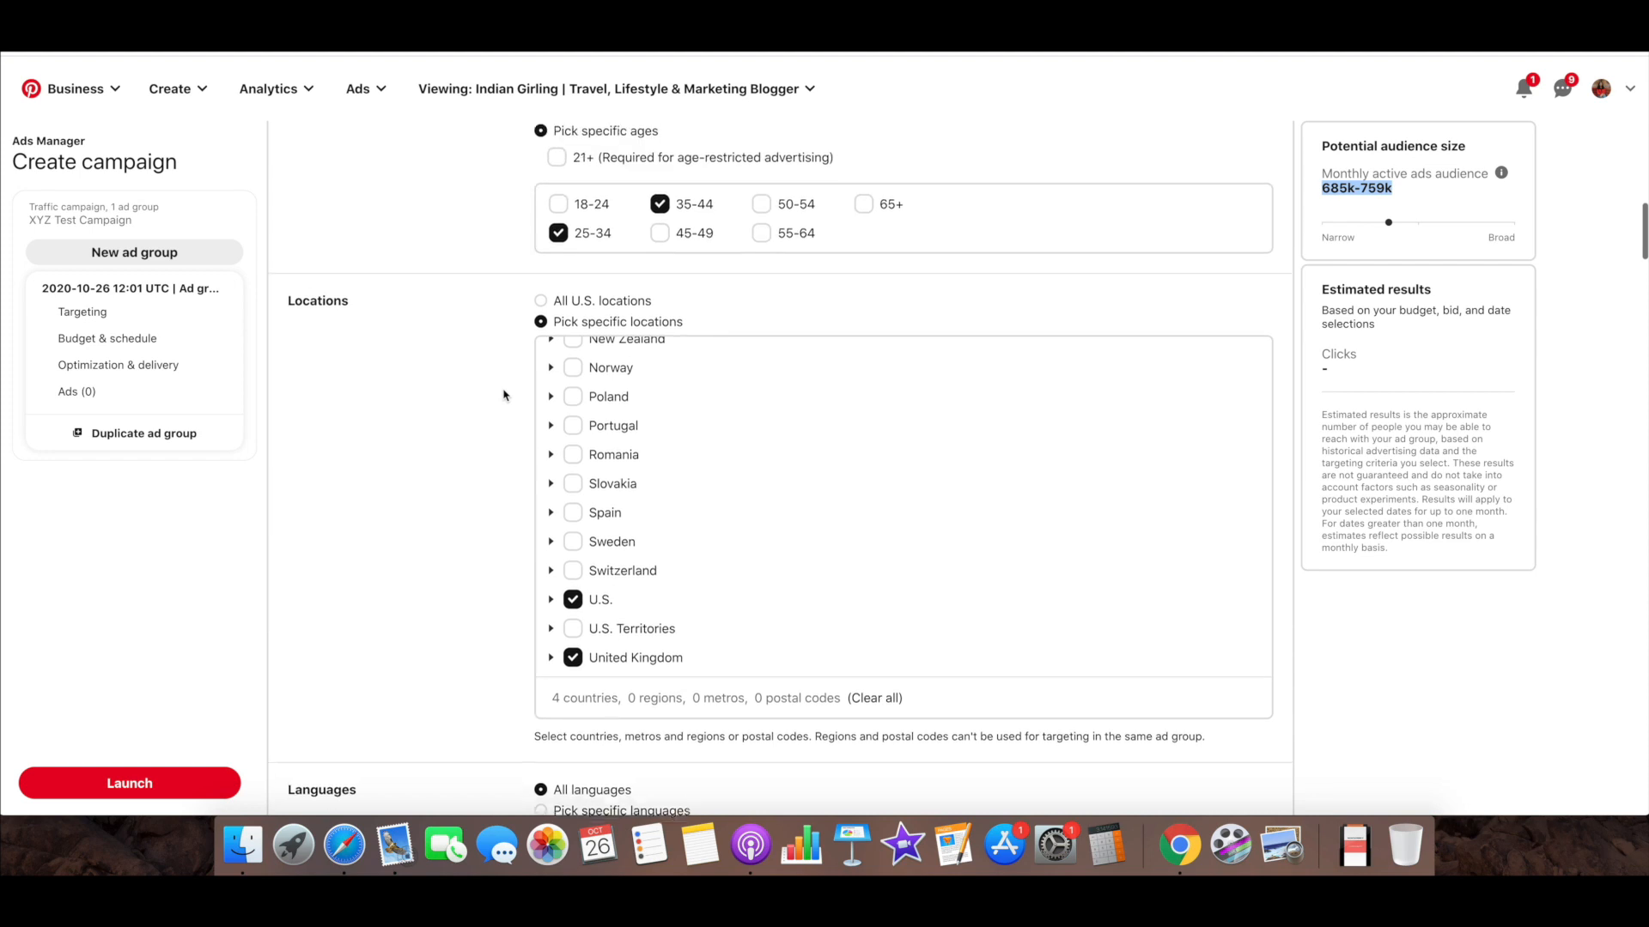
{"action": "scroll", "coordinate": [668, 453], "scroll_direction": "up", "scroll_amount": 10}
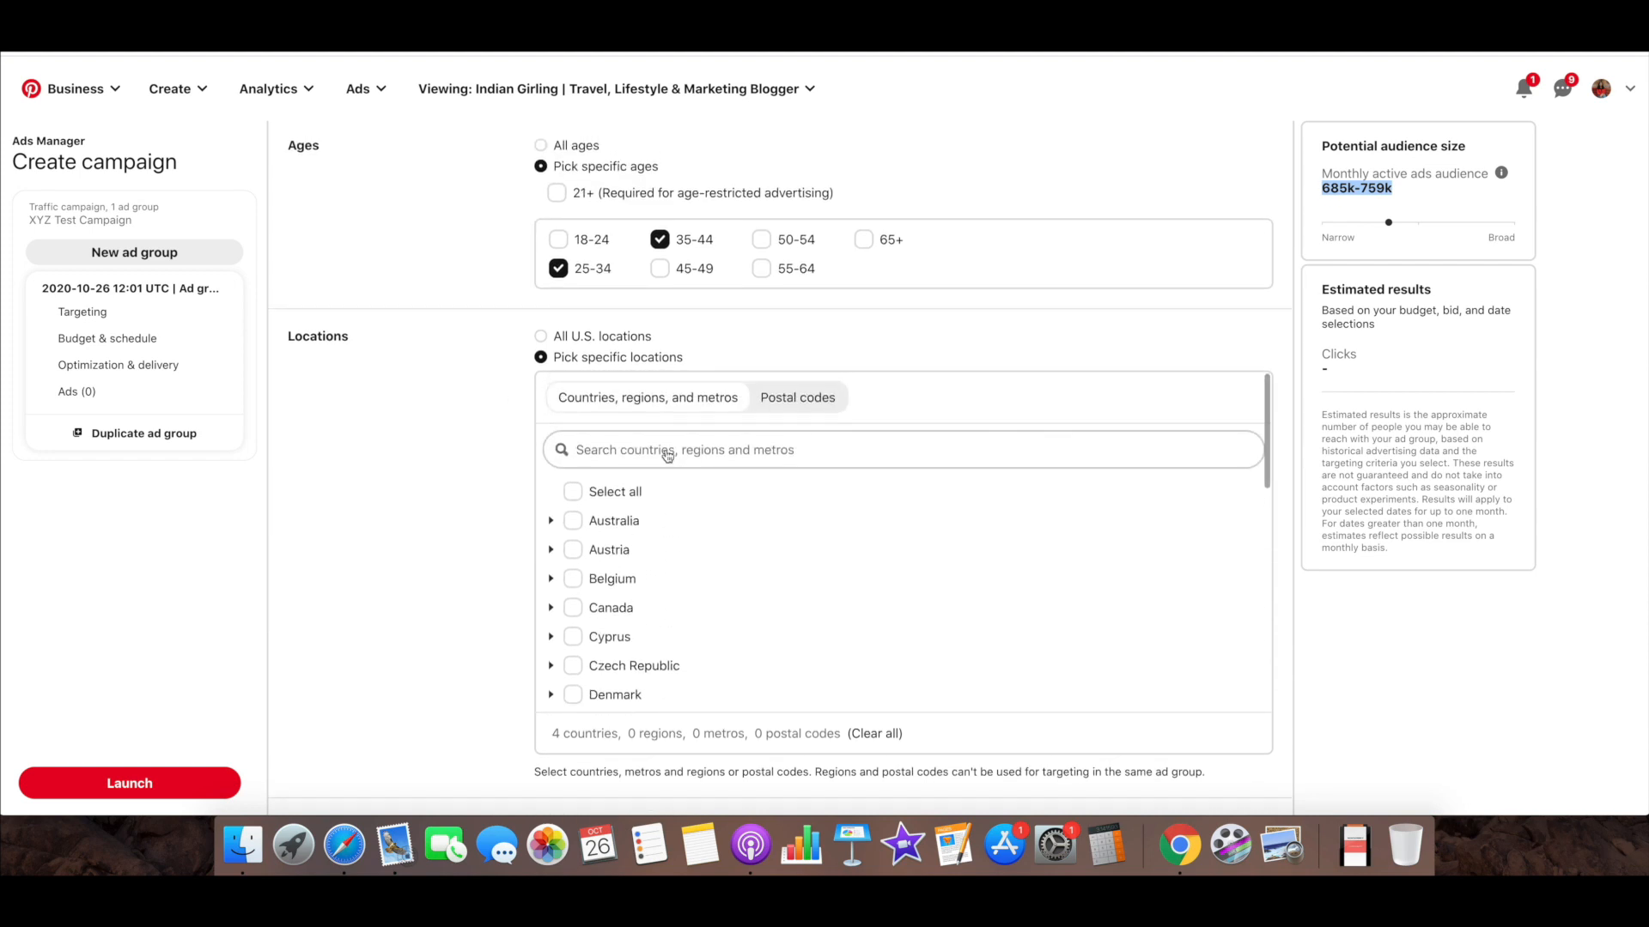
{"action": "scroll", "coordinate": [668, 455], "scroll_direction": "down", "scroll_amount": 5}
{"action": "scroll", "coordinate": [668, 455], "scroll_direction": "down", "scroll_amount": 2}
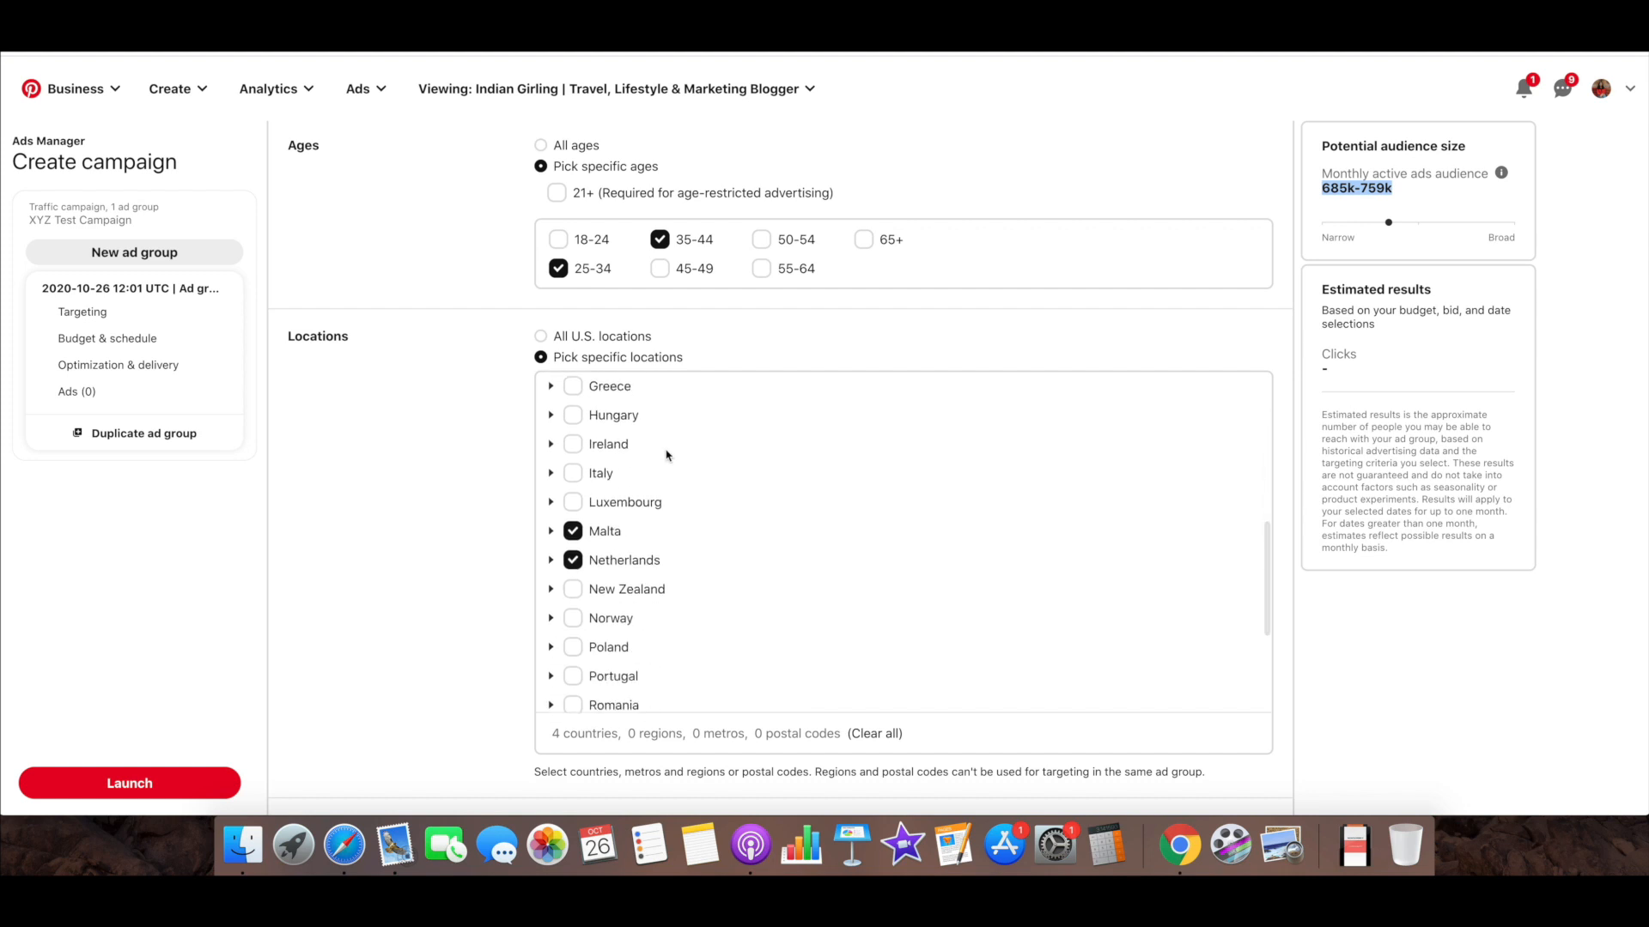
{"action": "scroll", "coordinate": [501, 401], "scroll_direction": "down", "scroll_amount": 5}
{"action": "scroll", "coordinate": [501, 401], "scroll_direction": "down", "scroll_amount": 1}
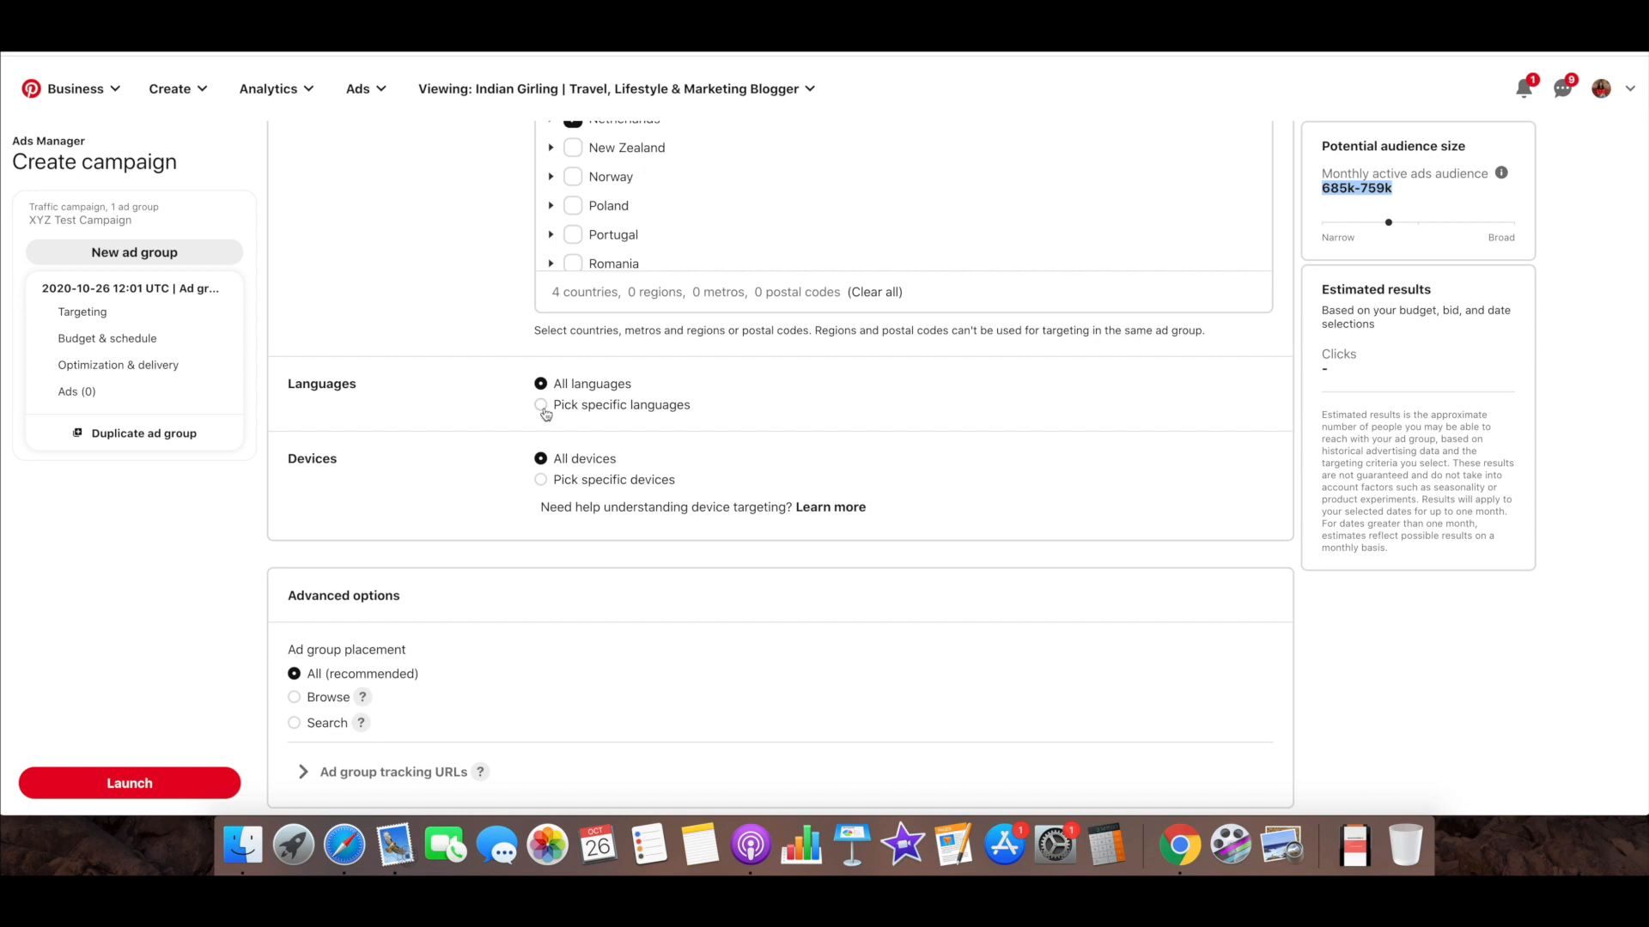
Switch language targeting to specific languages, clear the full selection and choose only English
{"action": "left_click", "coordinate": [540, 406]}
{"action": "scroll", "coordinate": [492, 393], "scroll_direction": "down", "scroll_amount": 5}
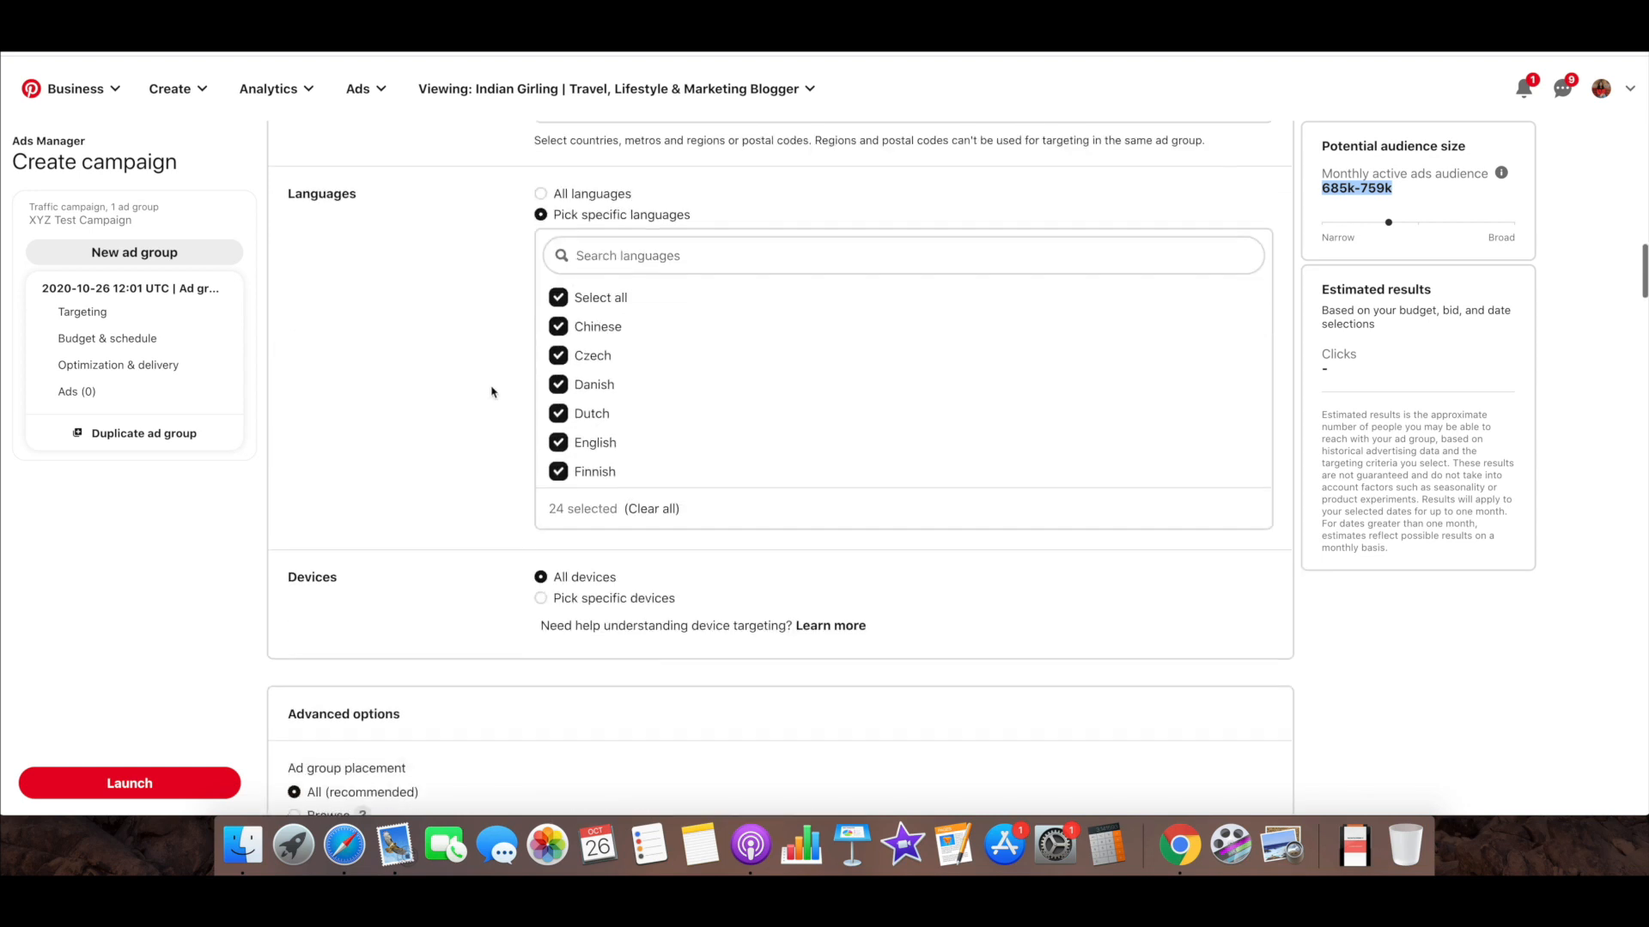
{"action": "scroll", "coordinate": [646, 400], "scroll_direction": "down", "scroll_amount": 3}
{"action": "scroll", "coordinate": [646, 400], "scroll_direction": "down", "scroll_amount": 2}
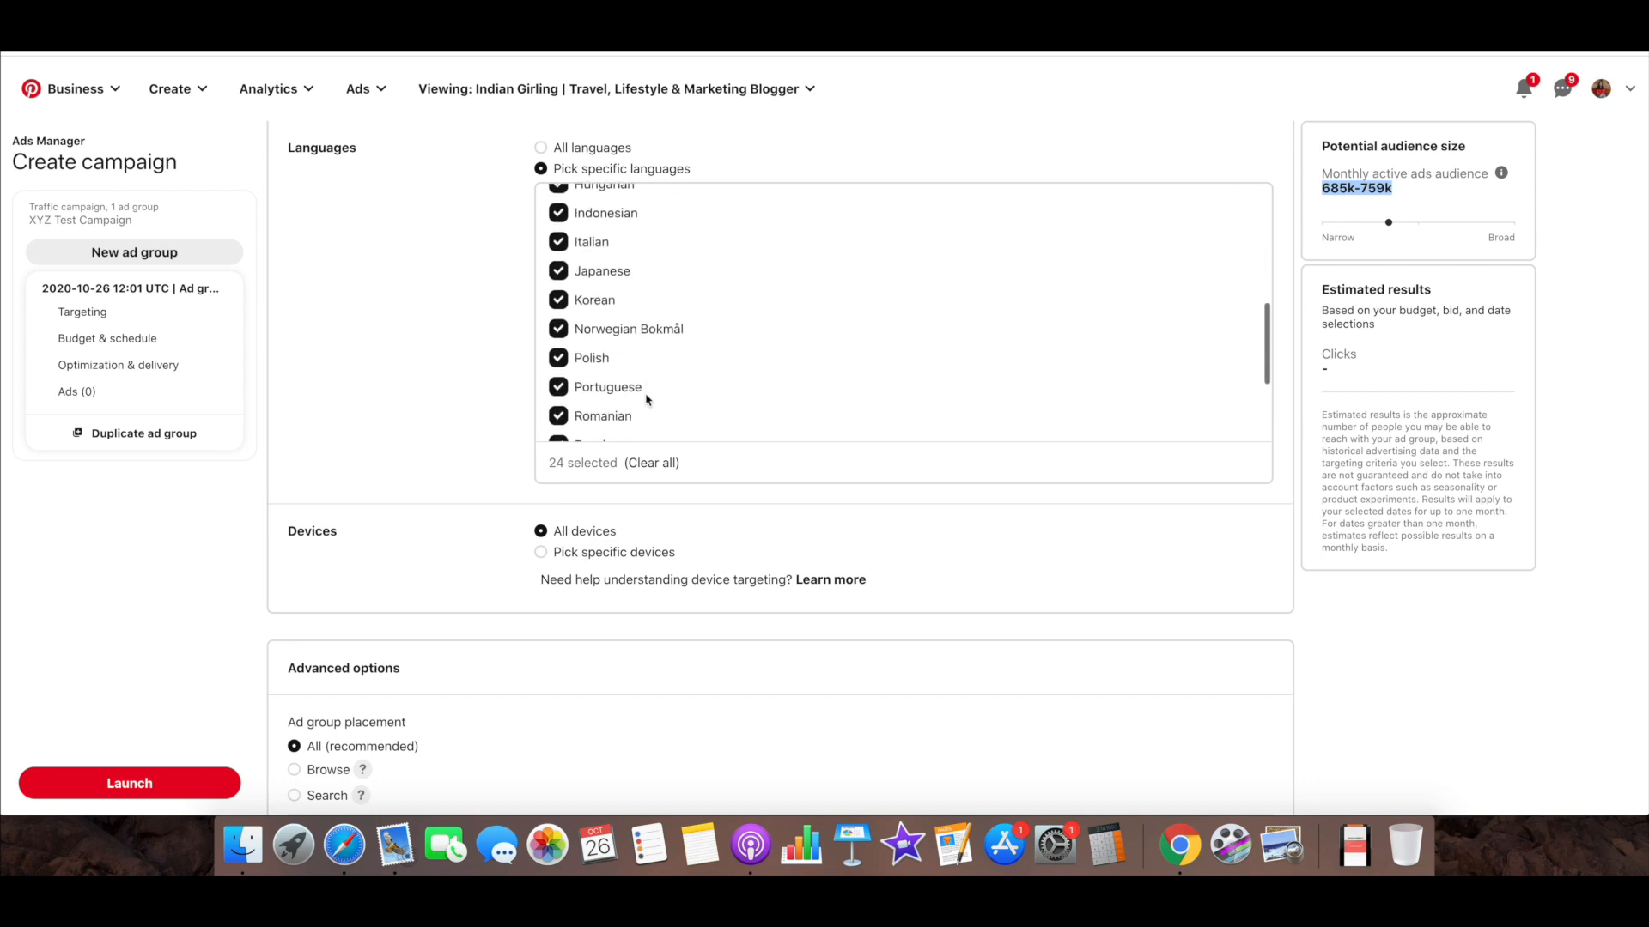
{"action": "scroll", "coordinate": [647, 400], "scroll_direction": "up", "scroll_amount": 5}
{"action": "scroll", "coordinate": [647, 400], "scroll_direction": "up", "scroll_amount": 2}
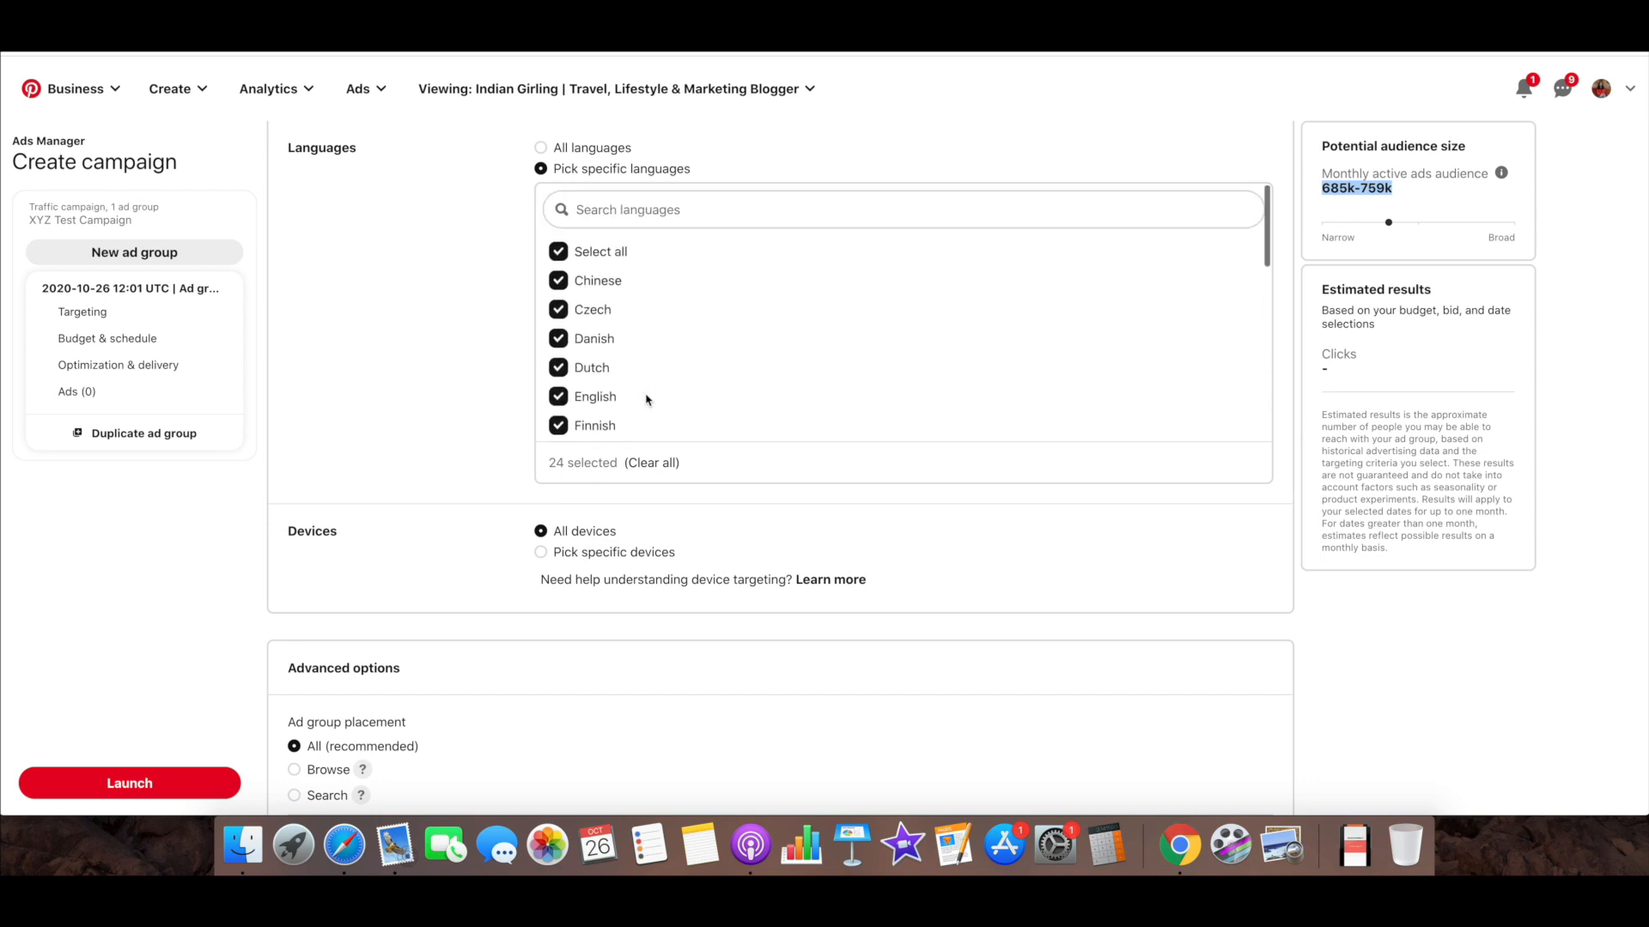
{"action": "left_click", "coordinate": [557, 252]}
{"action": "scroll", "coordinate": [556, 331], "scroll_direction": "down", "scroll_amount": 1}
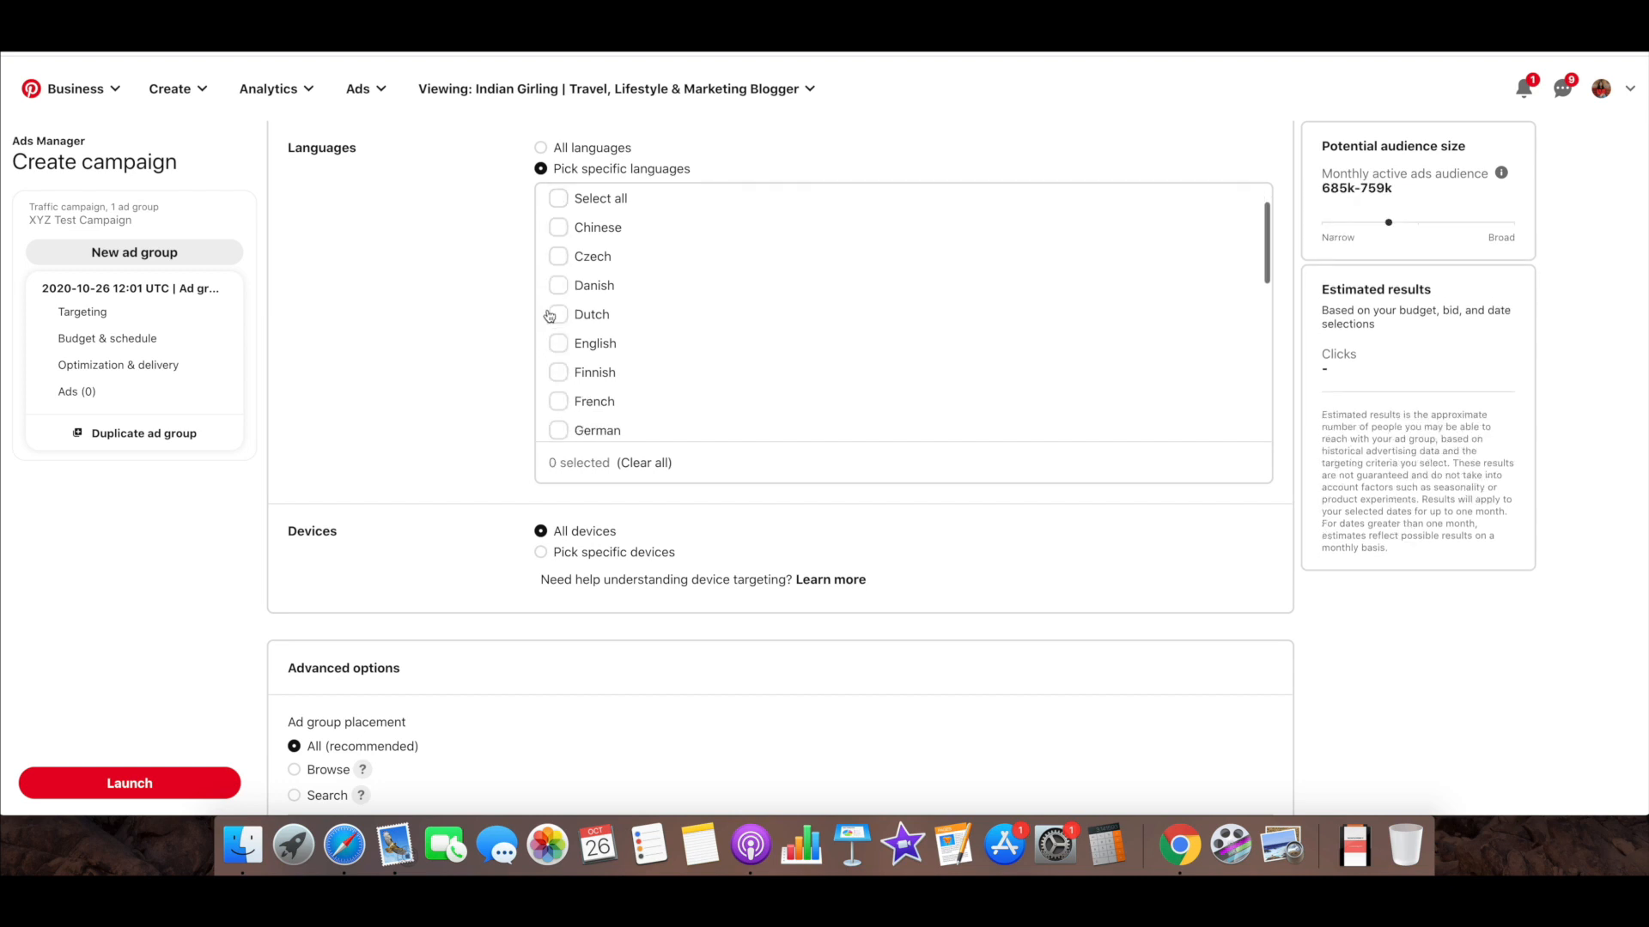
{"action": "left_click", "coordinate": [557, 334]}
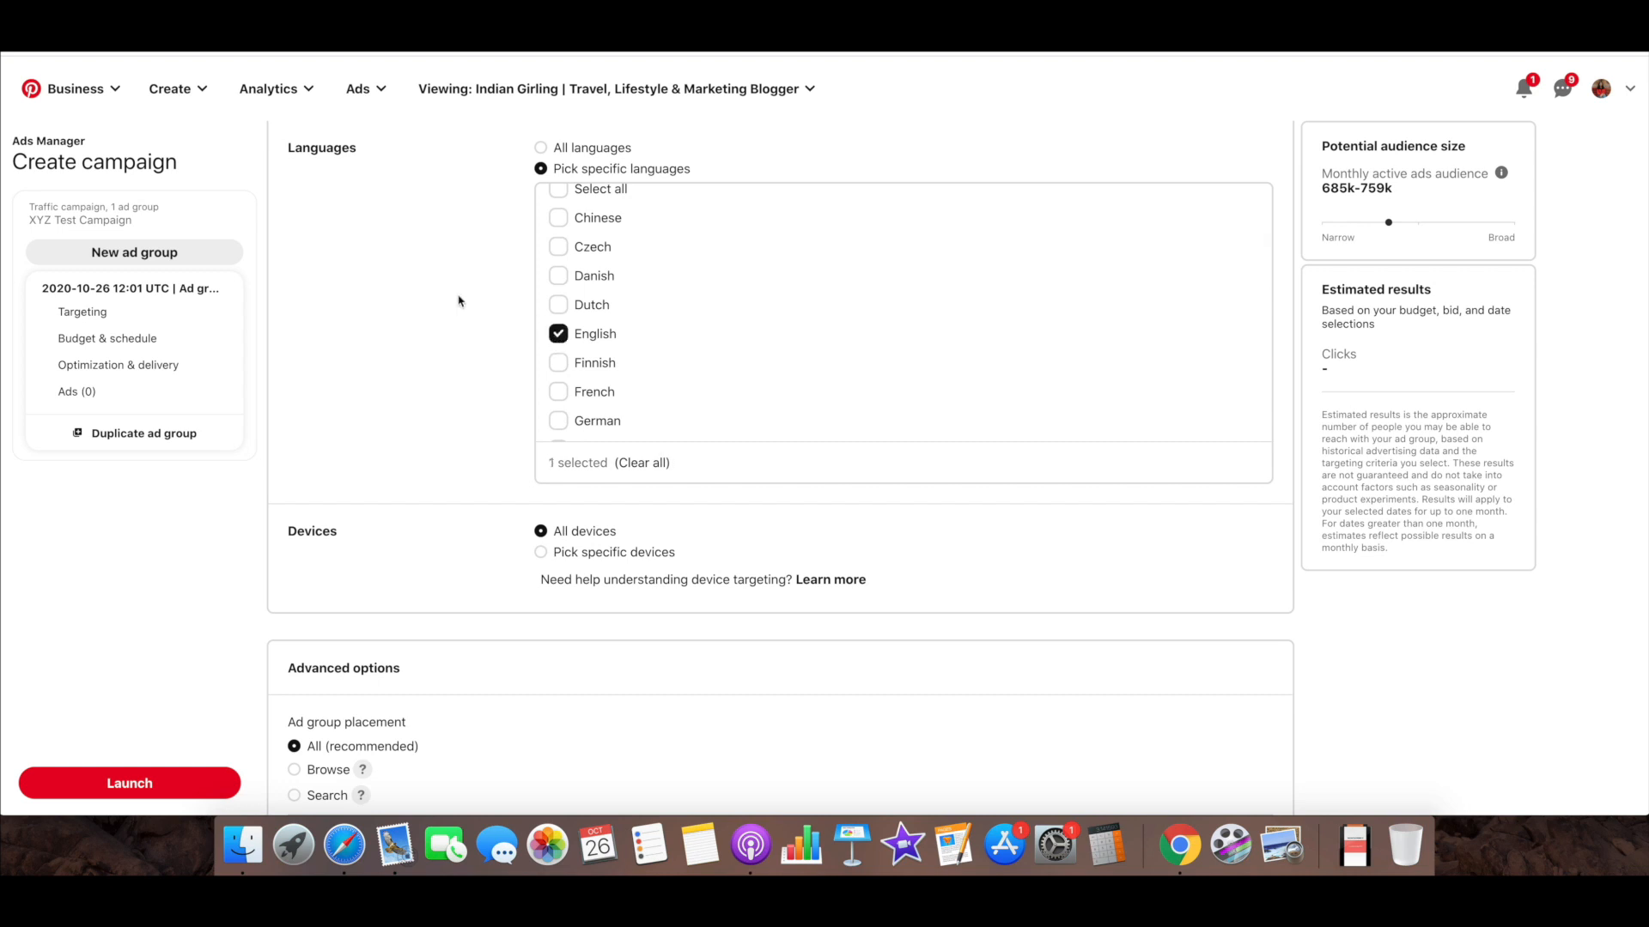
{"action": "scroll", "coordinate": [656, 328], "scroll_direction": "down", "scroll_amount": 6}
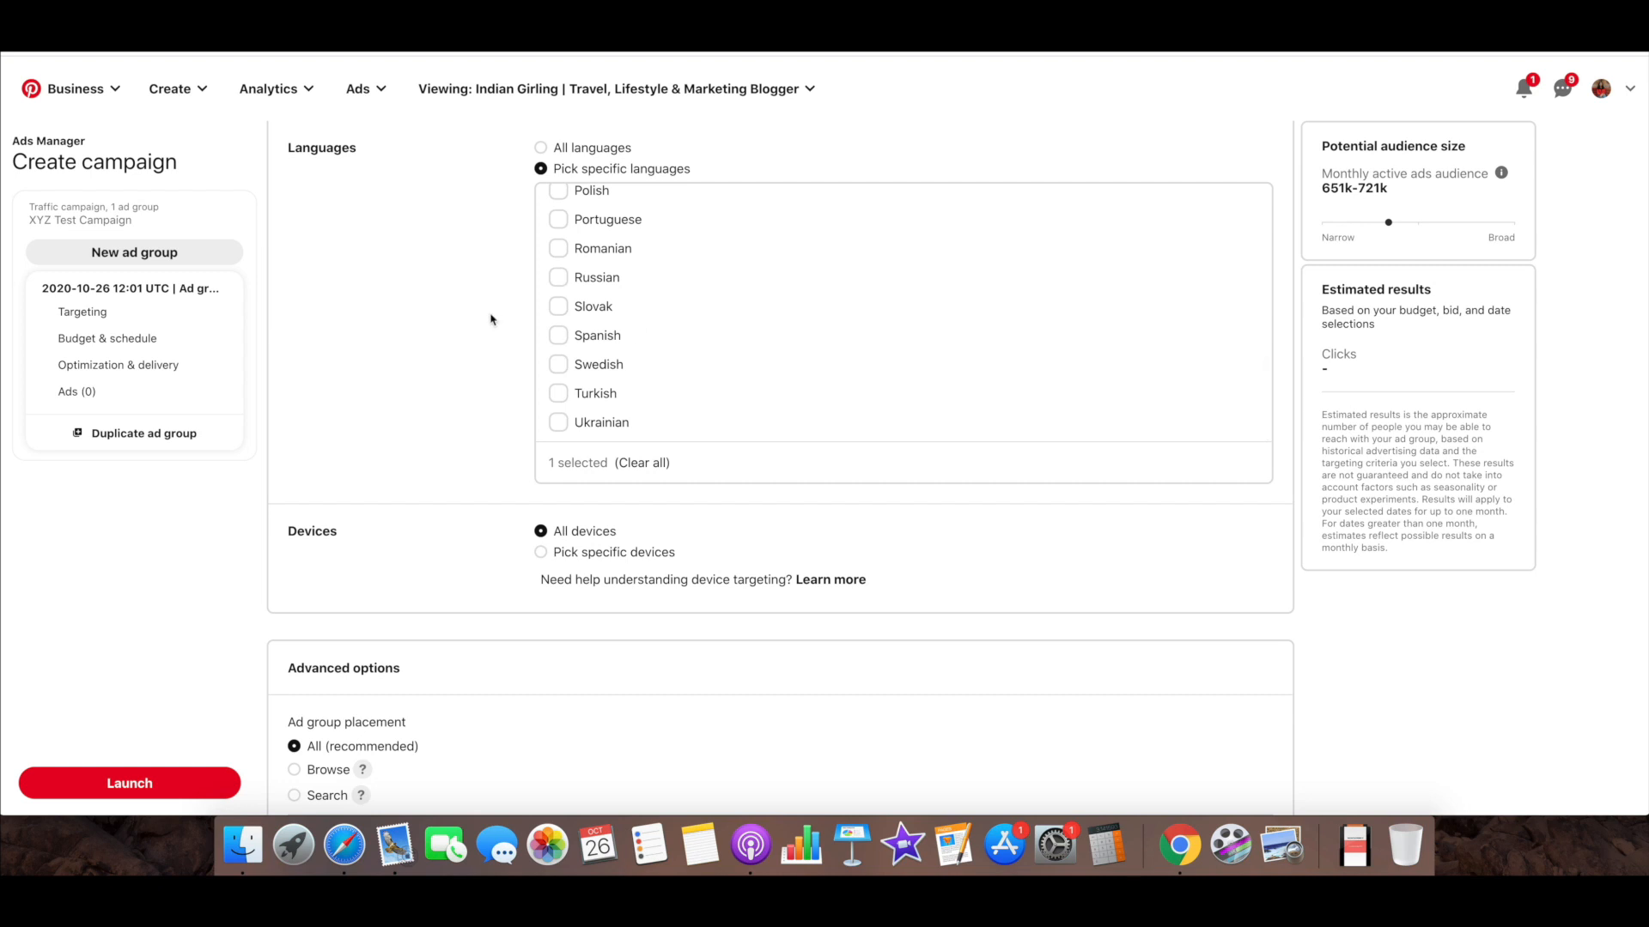
{"action": "scroll", "coordinate": [712, 311], "scroll_direction": "up", "scroll_amount": 5}
{"action": "scroll", "coordinate": [712, 311], "scroll_direction": "up", "scroll_amount": 10}
Look at the specific device choices, then return device targeting to all devices
{"action": "scroll", "coordinate": [712, 310], "scroll_direction": "down", "scroll_amount": 15}
{"action": "scroll", "coordinate": [713, 311], "scroll_direction": "down", "scroll_amount": 10}
{"action": "scroll", "coordinate": [712, 311], "scroll_direction": "up", "scroll_amount": 2}
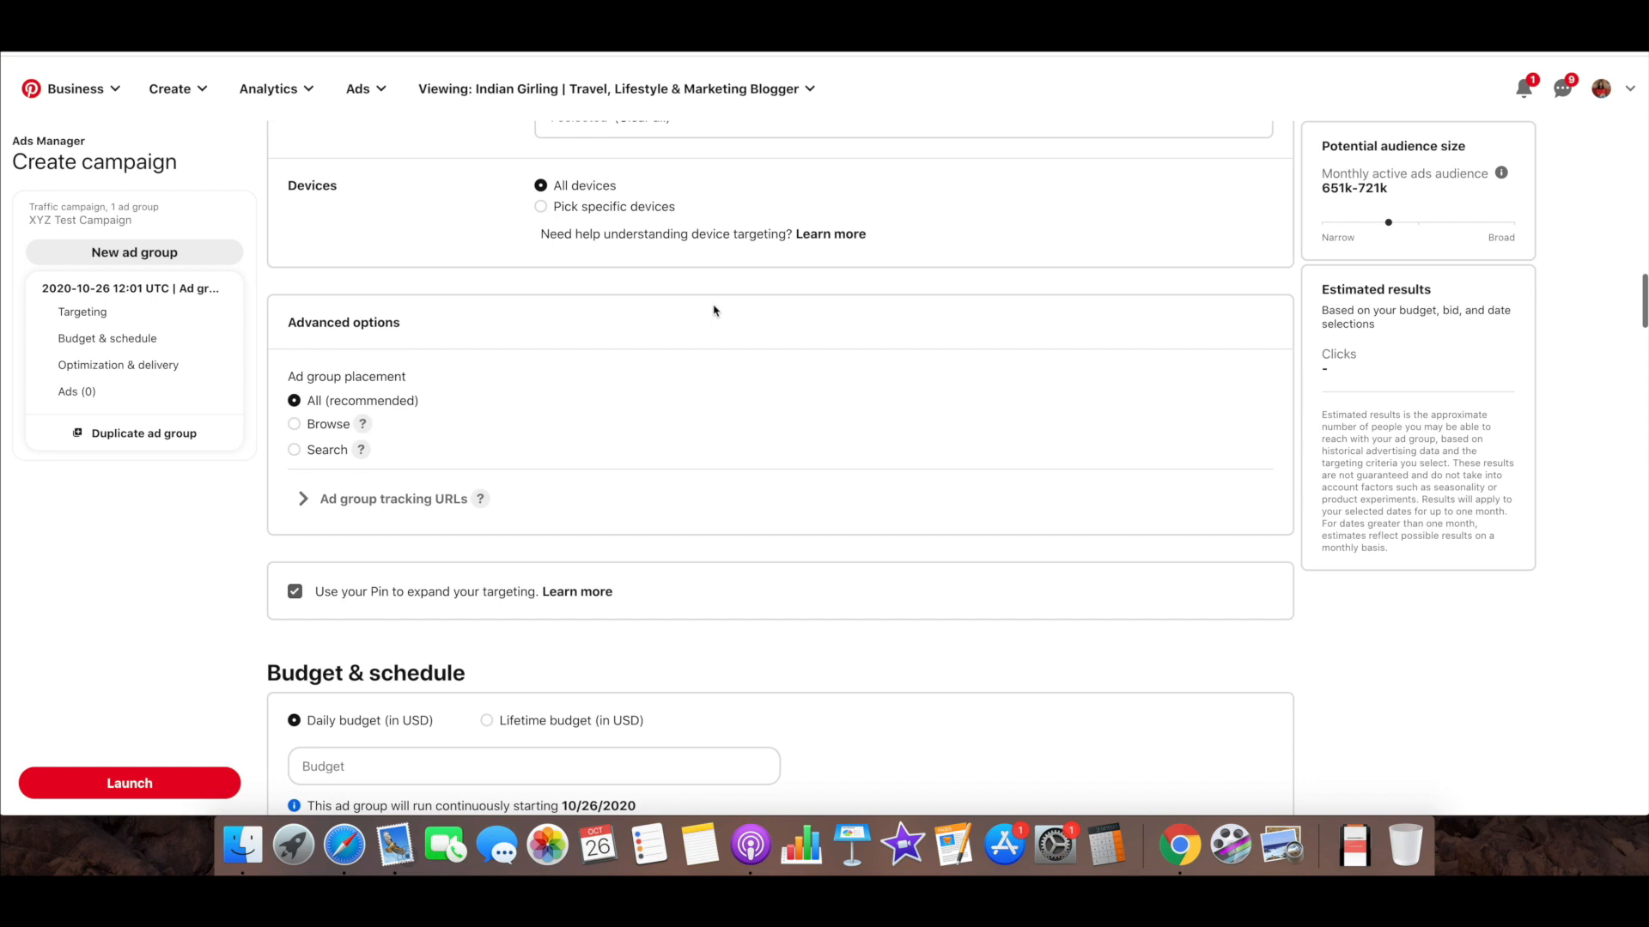
{"action": "left_click", "coordinate": [539, 208]}
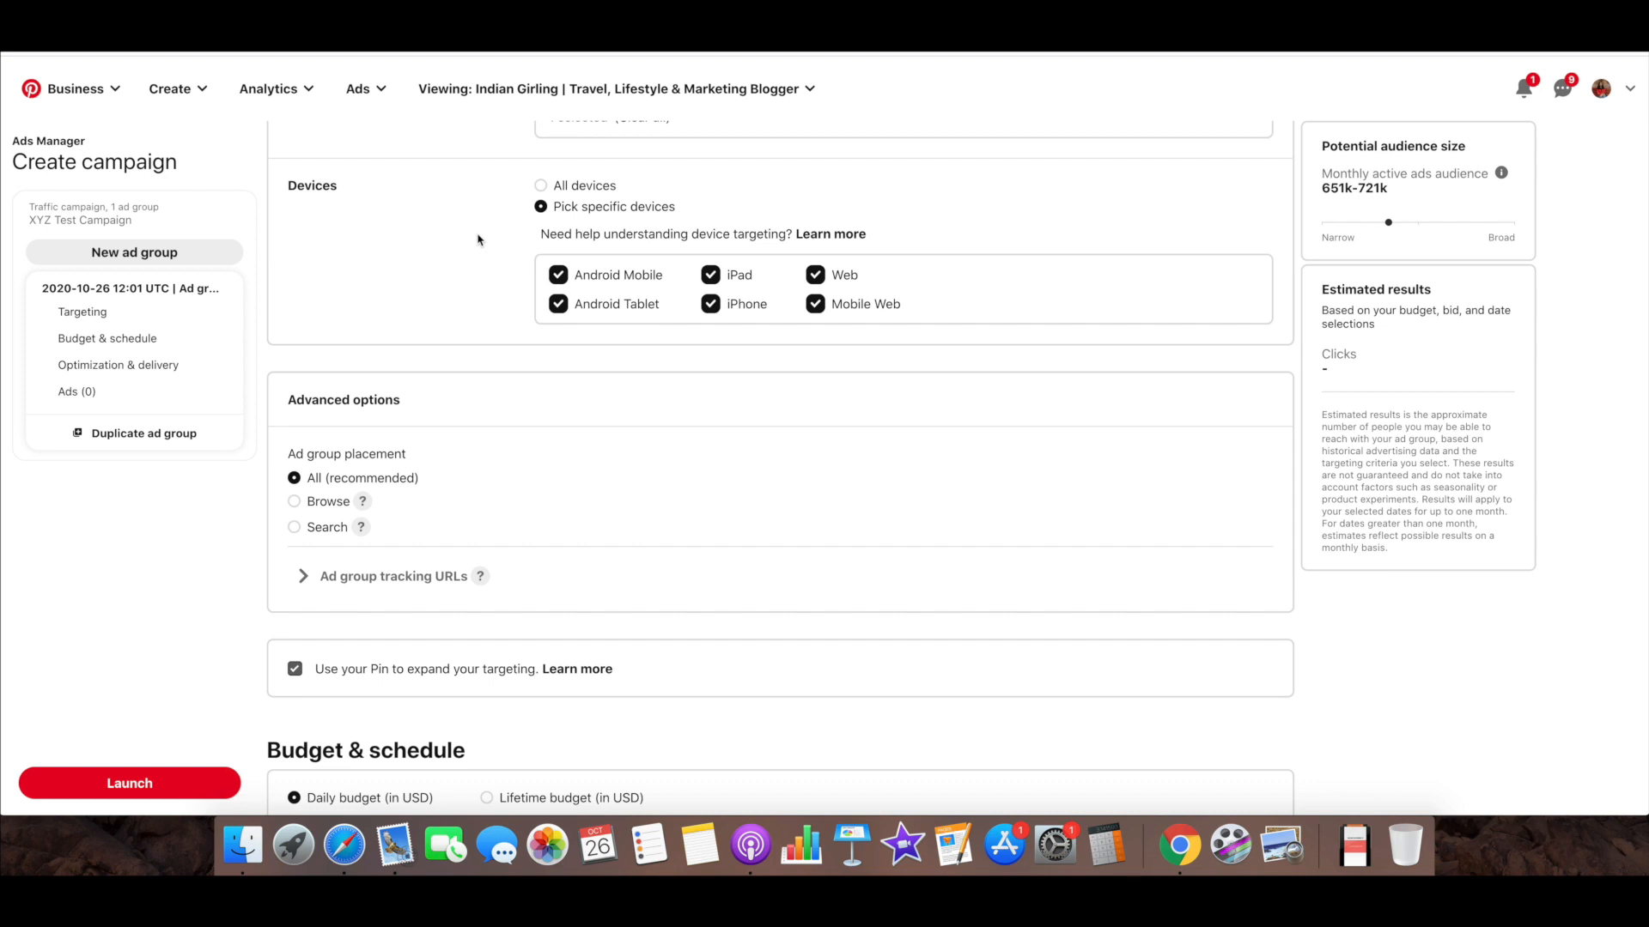
{"action": "left_click", "coordinate": [541, 186]}
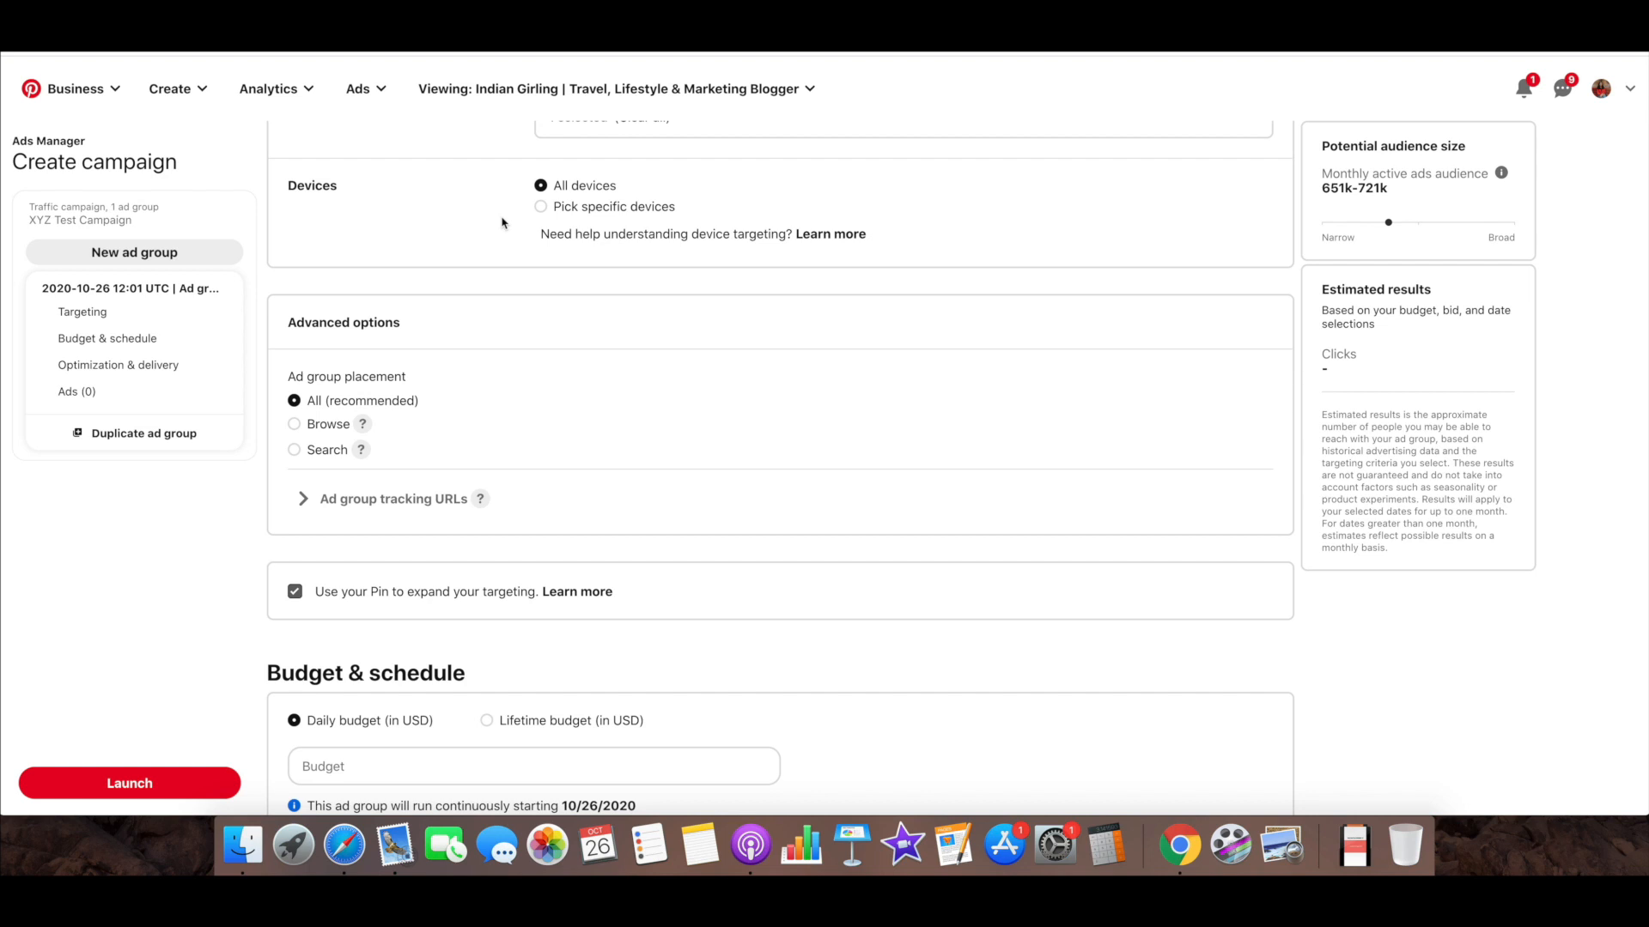
Go through the Browse and Search ad group placements, then return to All (recommended)
{"action": "scroll", "coordinate": [503, 223], "scroll_direction": "down", "scroll_amount": 1}
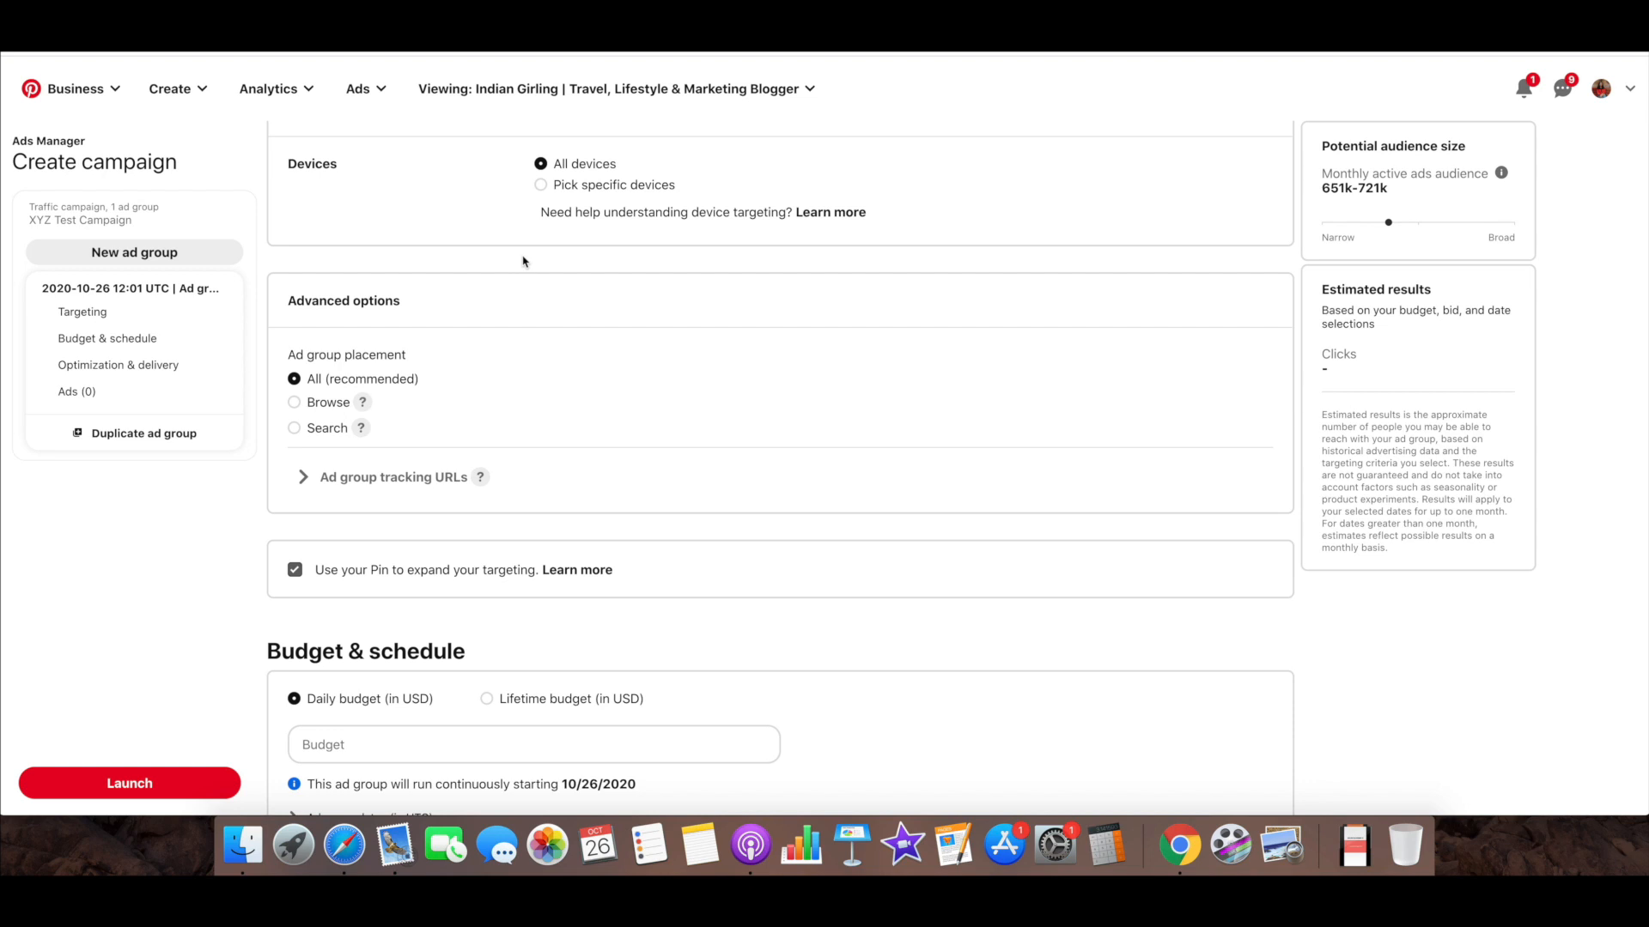
{"action": "scroll", "coordinate": [523, 262], "scroll_direction": "down", "scroll_amount": 1}
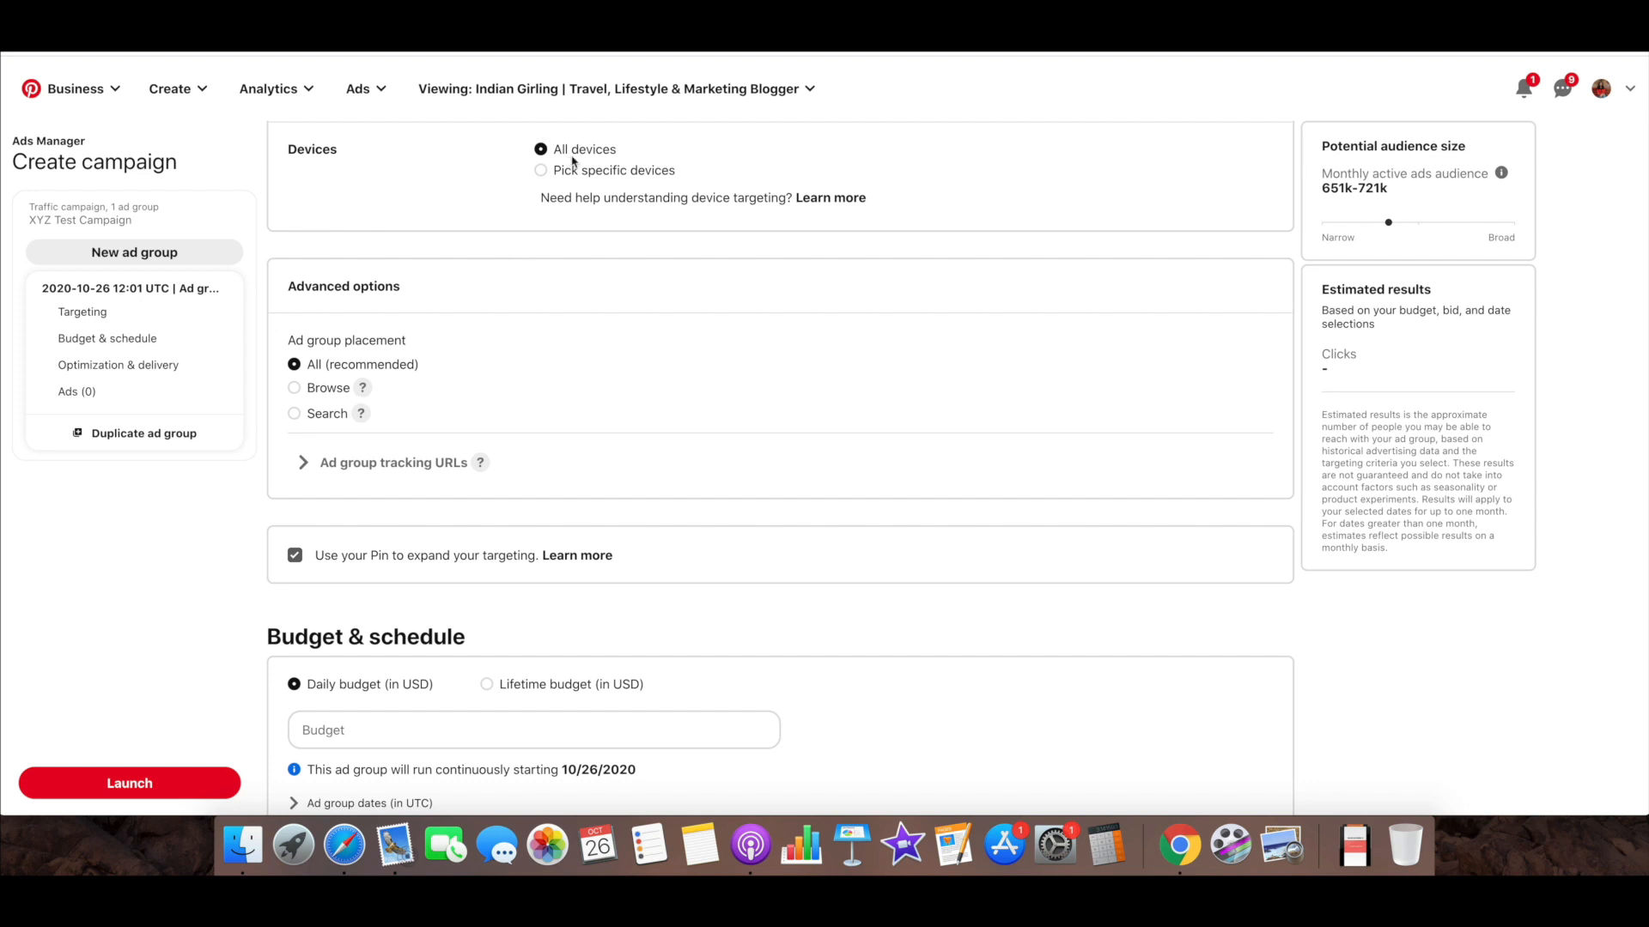
{"action": "scroll", "coordinate": [553, 283], "scroll_direction": "down", "scroll_amount": 3}
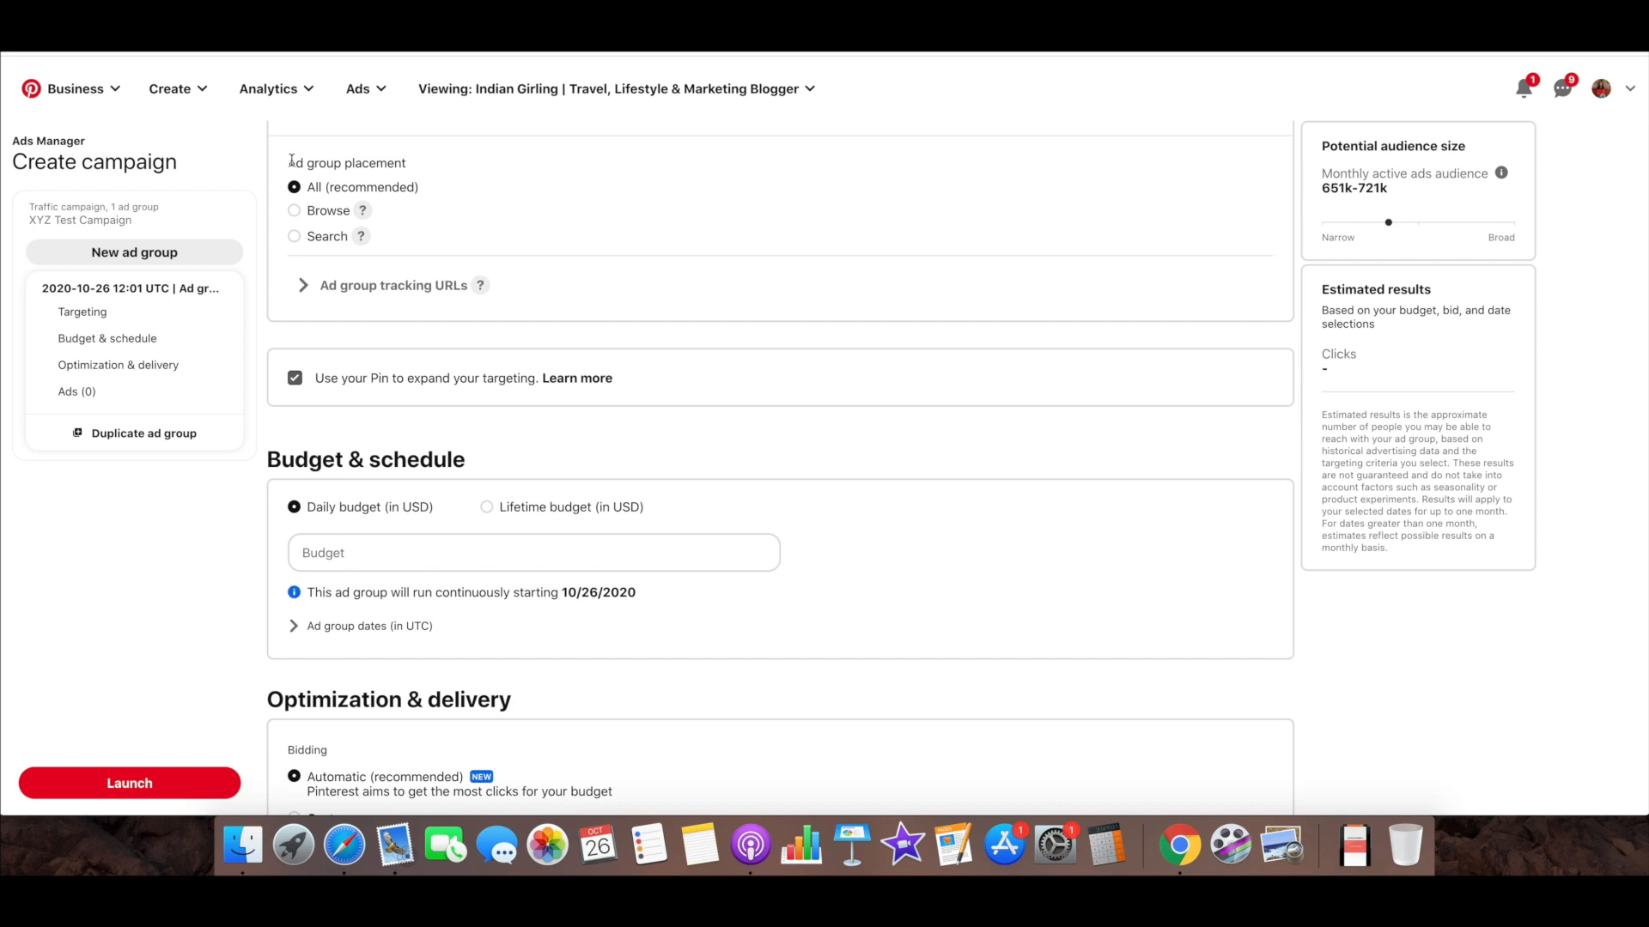
{"action": "left_click_drag", "start_coordinate": [291, 161], "coordinate": [427, 166]}
{"action": "left_click", "coordinate": [296, 213]}
{"action": "left_click", "coordinate": [294, 188]}
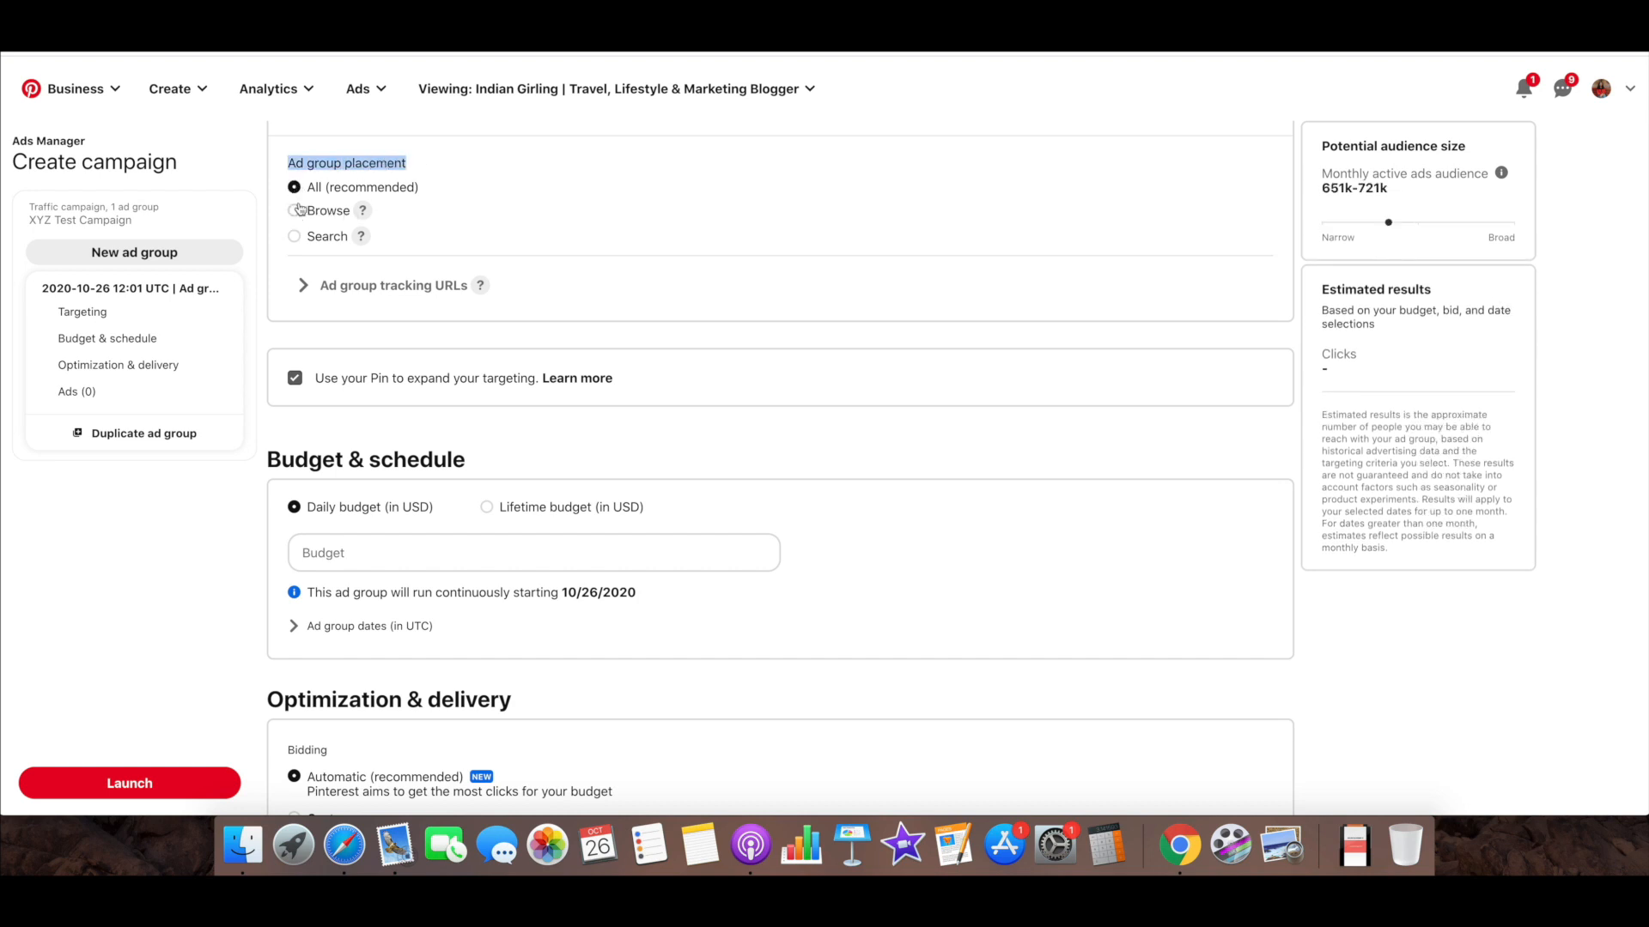
{"action": "left_click", "coordinate": [294, 236]}
{"action": "left_click", "coordinate": [294, 188]}
{"action": "left_click_drag", "start_coordinate": [330, 188], "coordinate": [395, 188]}
{"action": "left_click", "coordinate": [416, 189]}
Review the ad group's targeting settings from keywords to placement, ending at the budget and schedule options
{"action": "scroll", "coordinate": [474, 247], "scroll_direction": "down", "scroll_amount": 1}
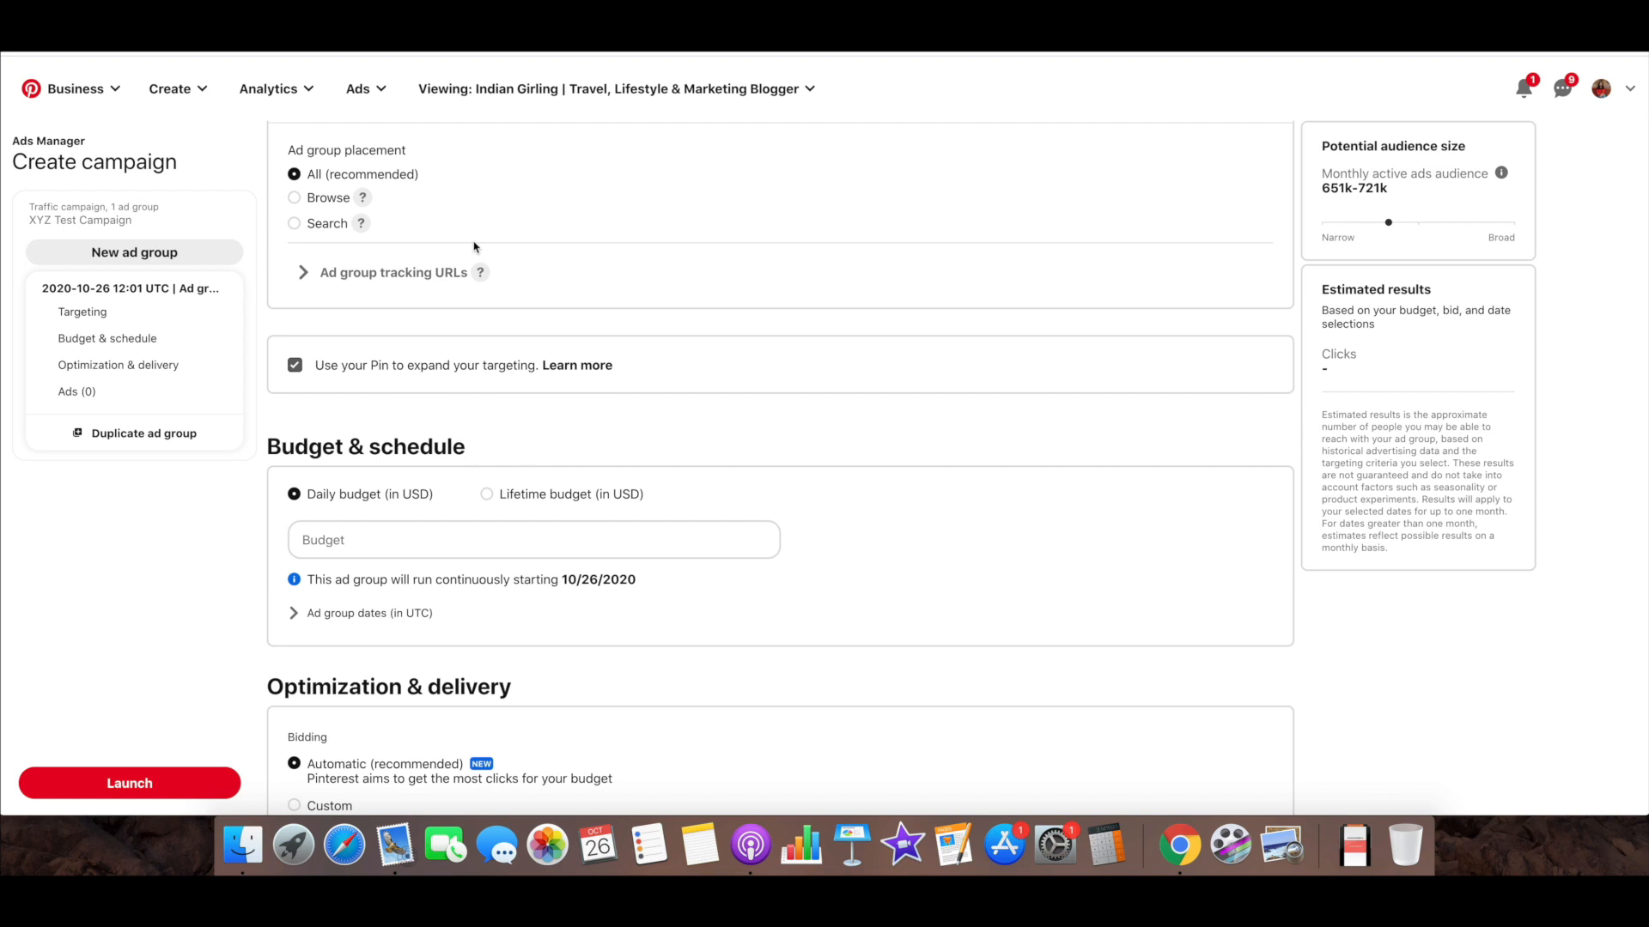
{"action": "scroll", "coordinate": [571, 300], "scroll_direction": "down", "scroll_amount": 5}
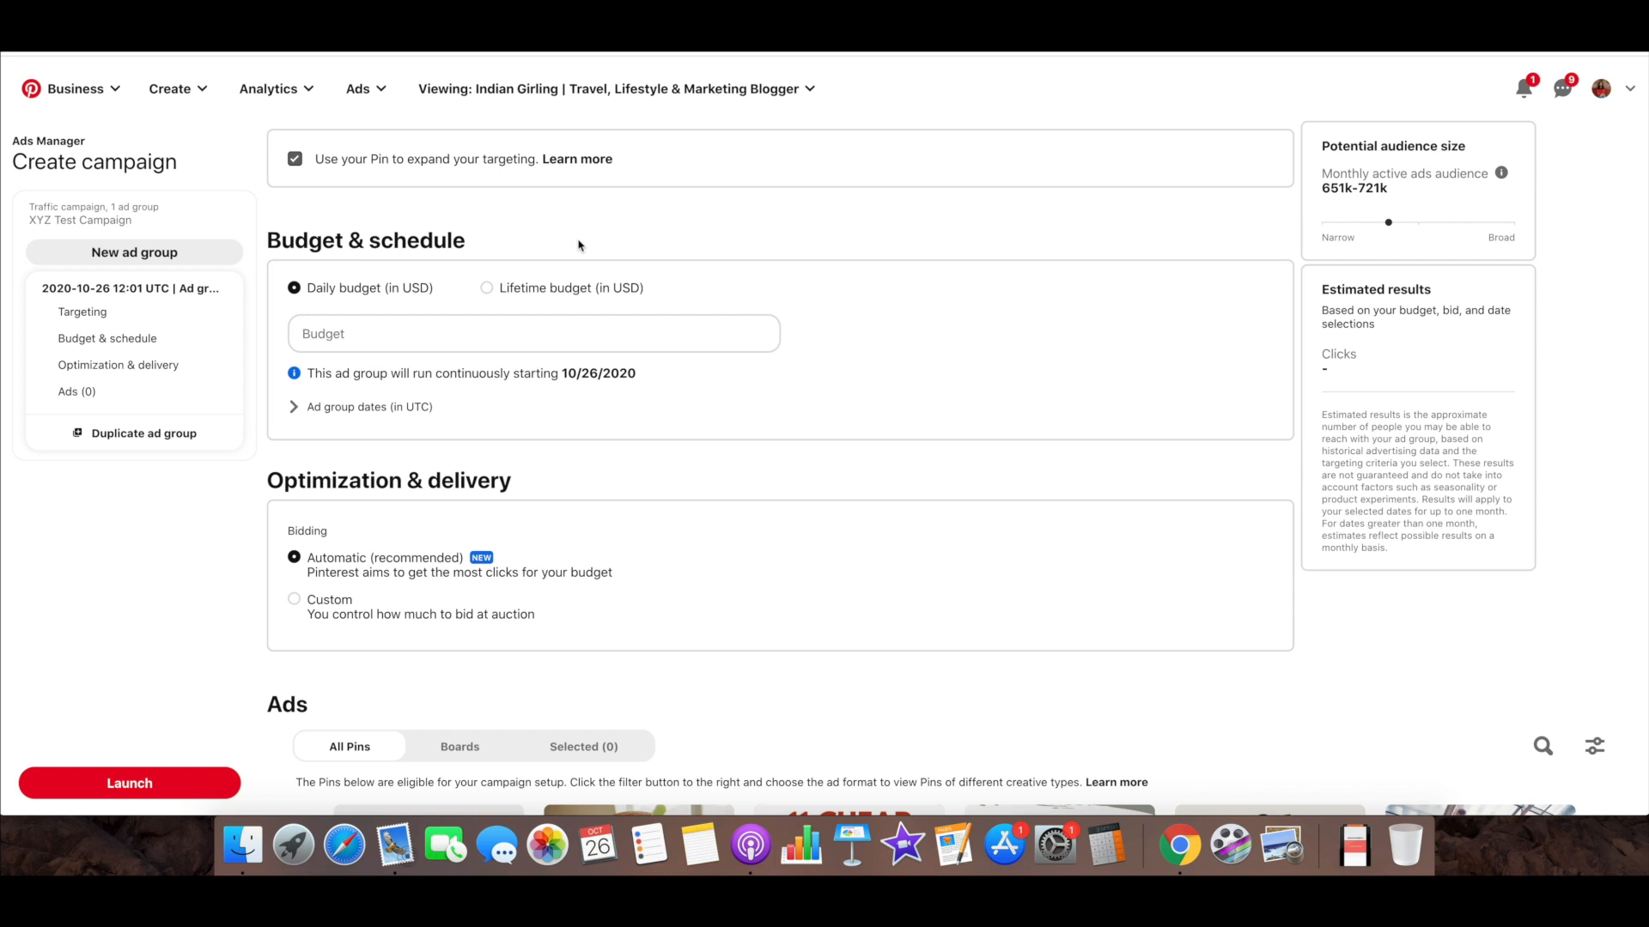
{"action": "scroll", "coordinate": [579, 246], "scroll_direction": "up", "scroll_amount": 10}
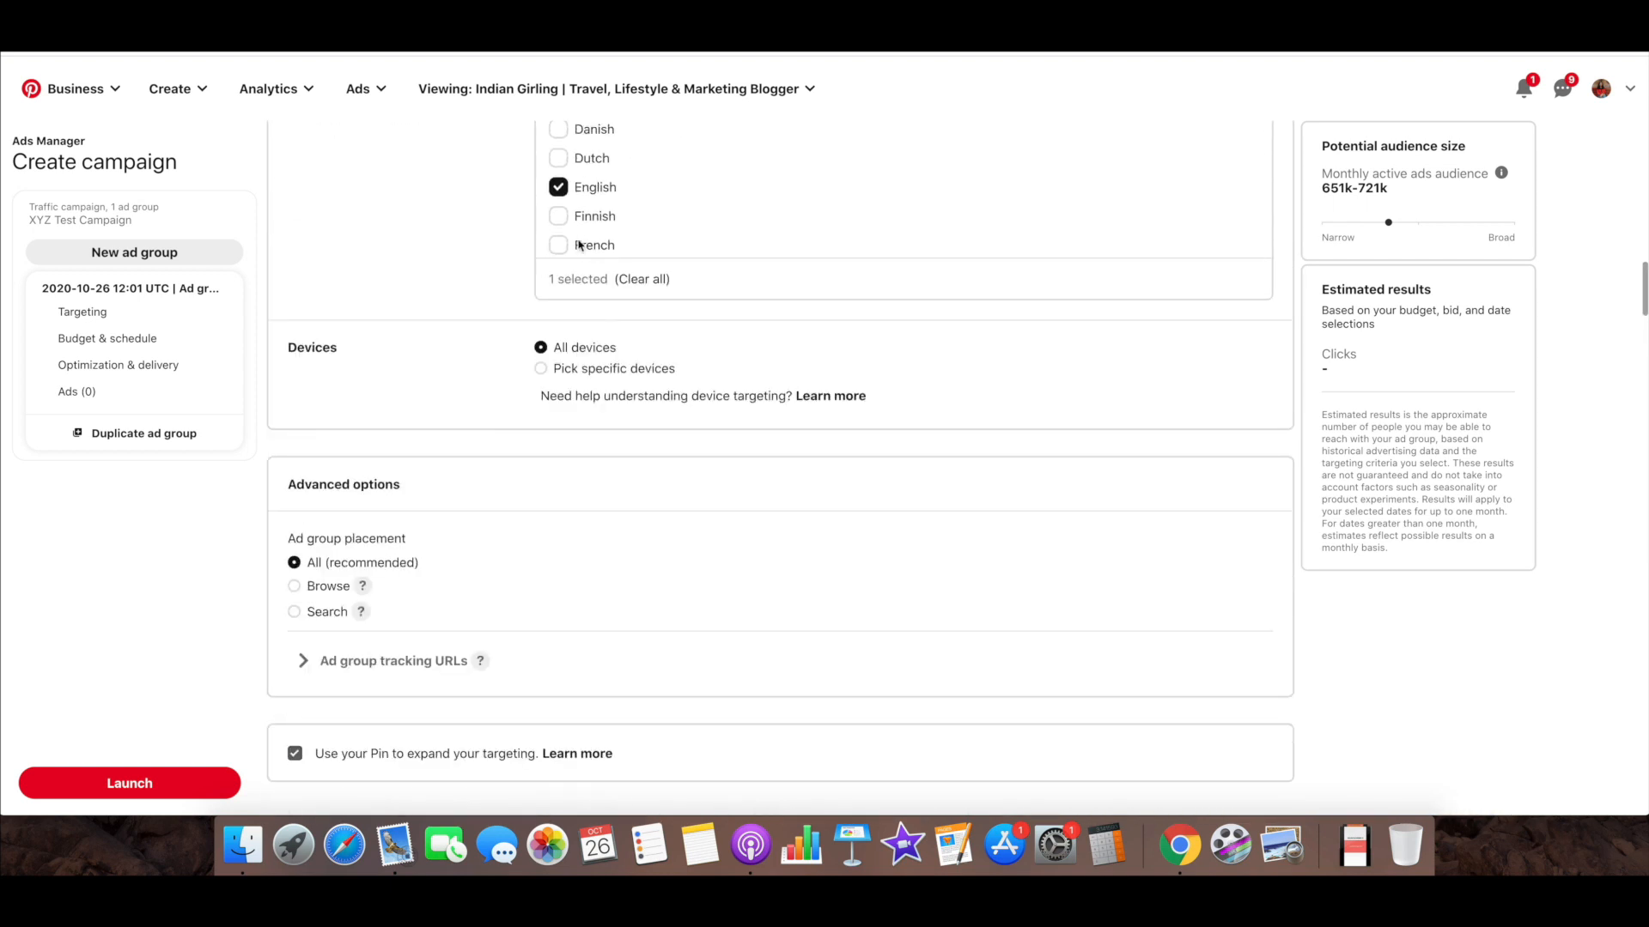
{"action": "scroll", "coordinate": [579, 245], "scroll_direction": "up", "scroll_amount": 15}
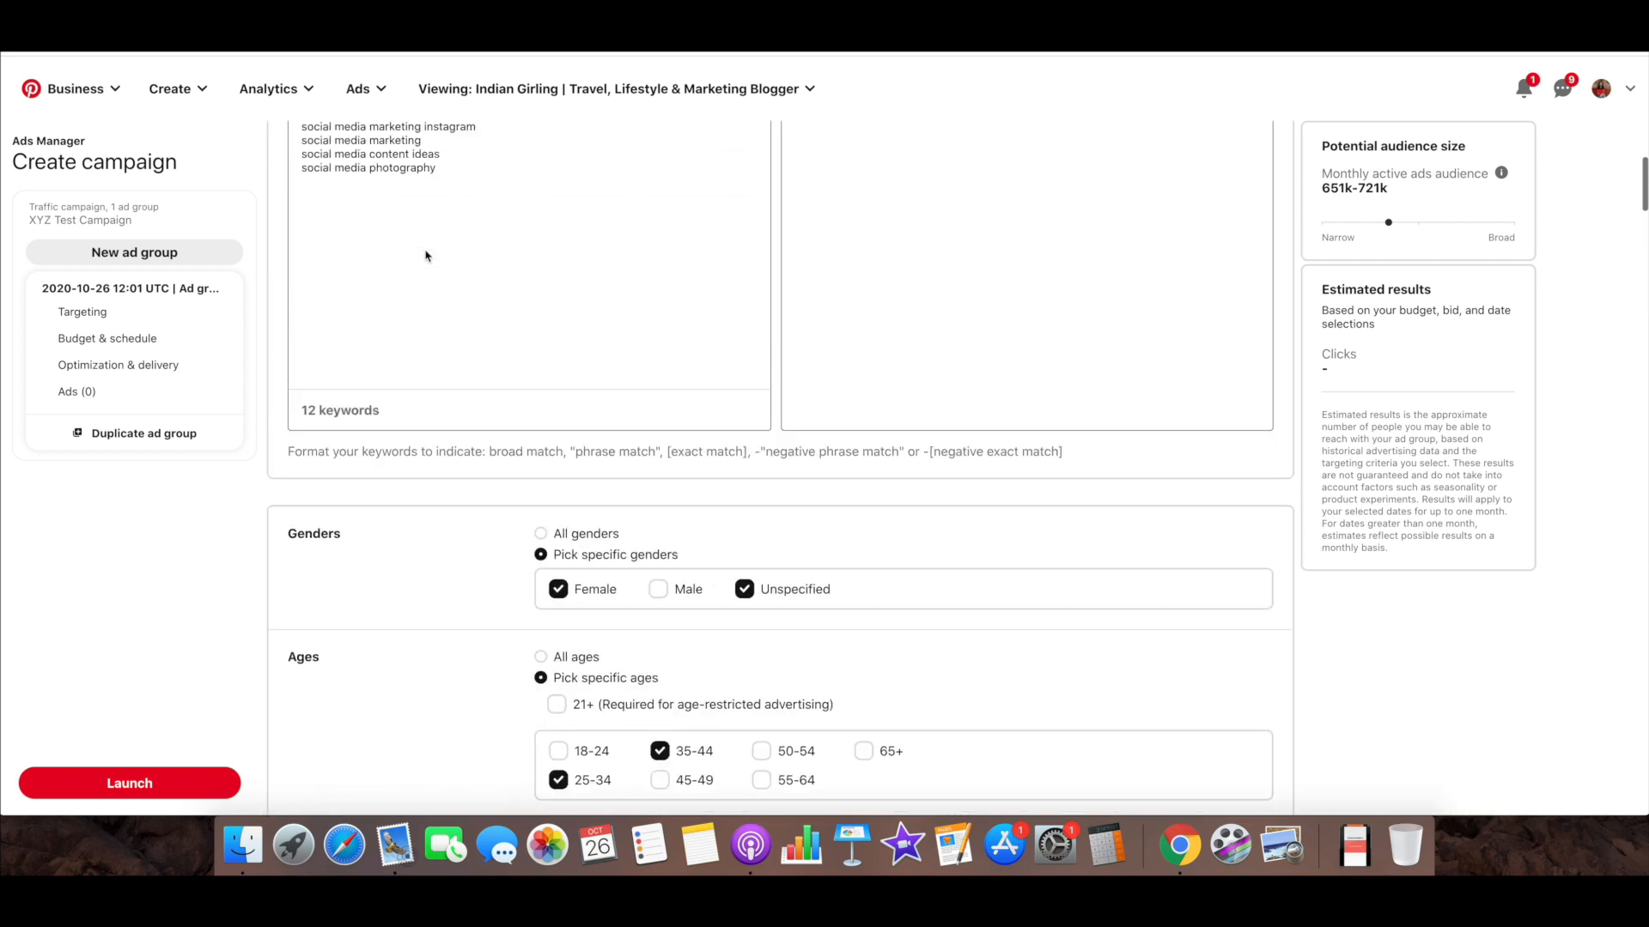
{"action": "scroll", "coordinate": [425, 255], "scroll_direction": "up", "scroll_amount": 10}
{"action": "scroll", "coordinate": [425, 255], "scroll_direction": "down", "scroll_amount": 15}
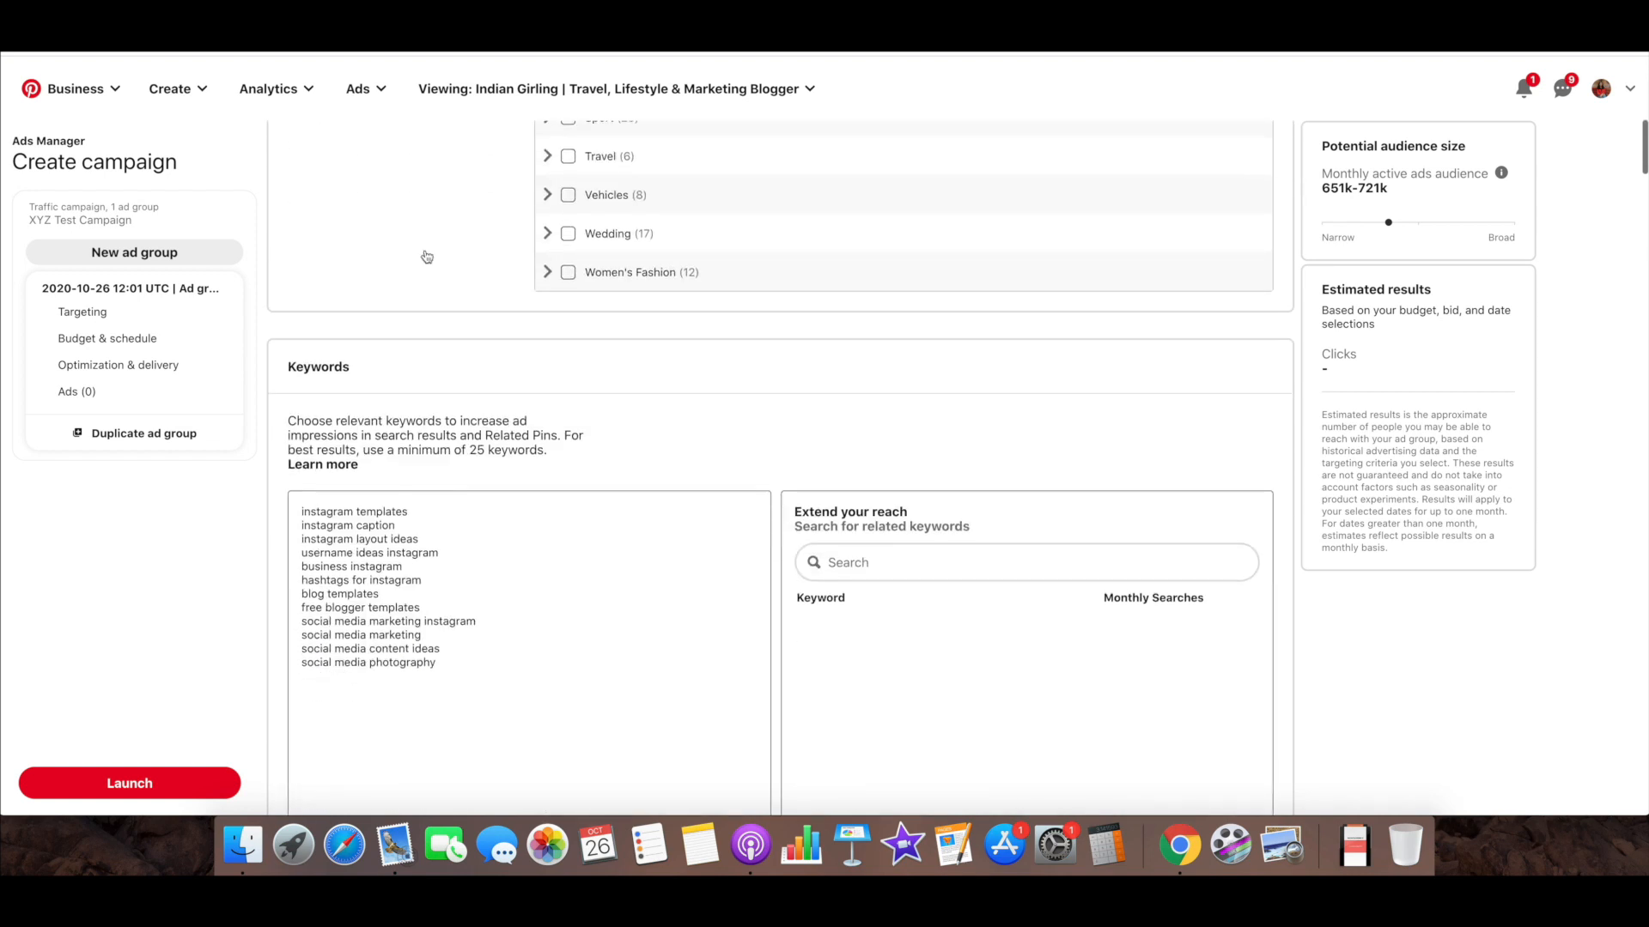
{"action": "scroll", "coordinate": [425, 255], "scroll_direction": "down", "scroll_amount": 15}
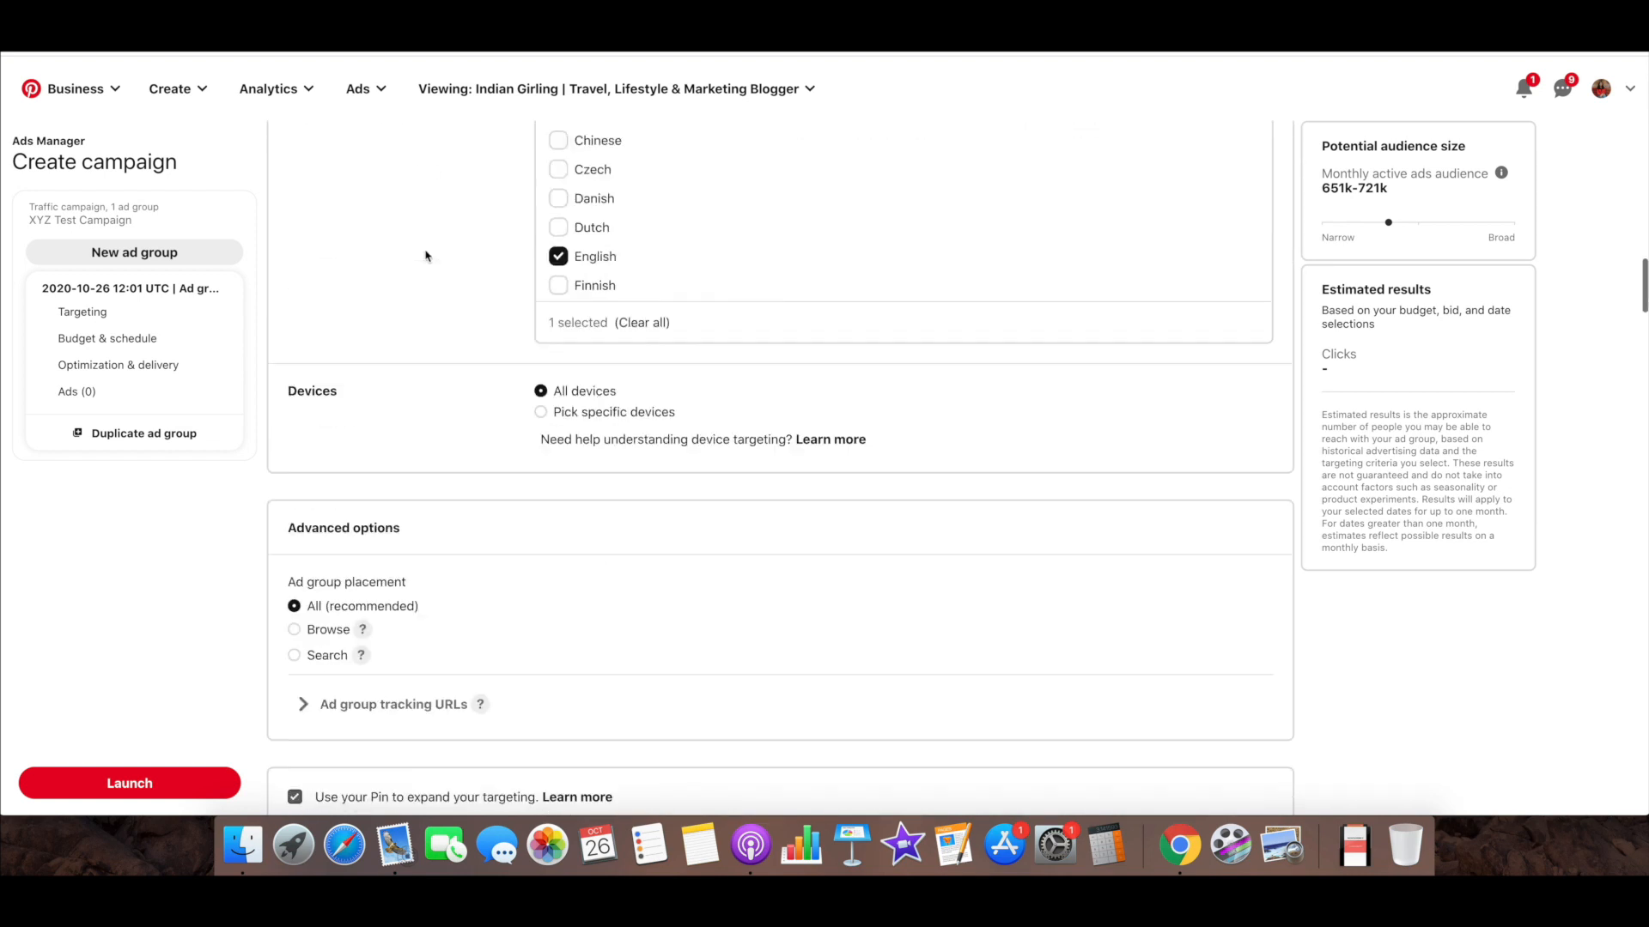
{"action": "scroll", "coordinate": [425, 255], "scroll_direction": "down", "scroll_amount": 5}
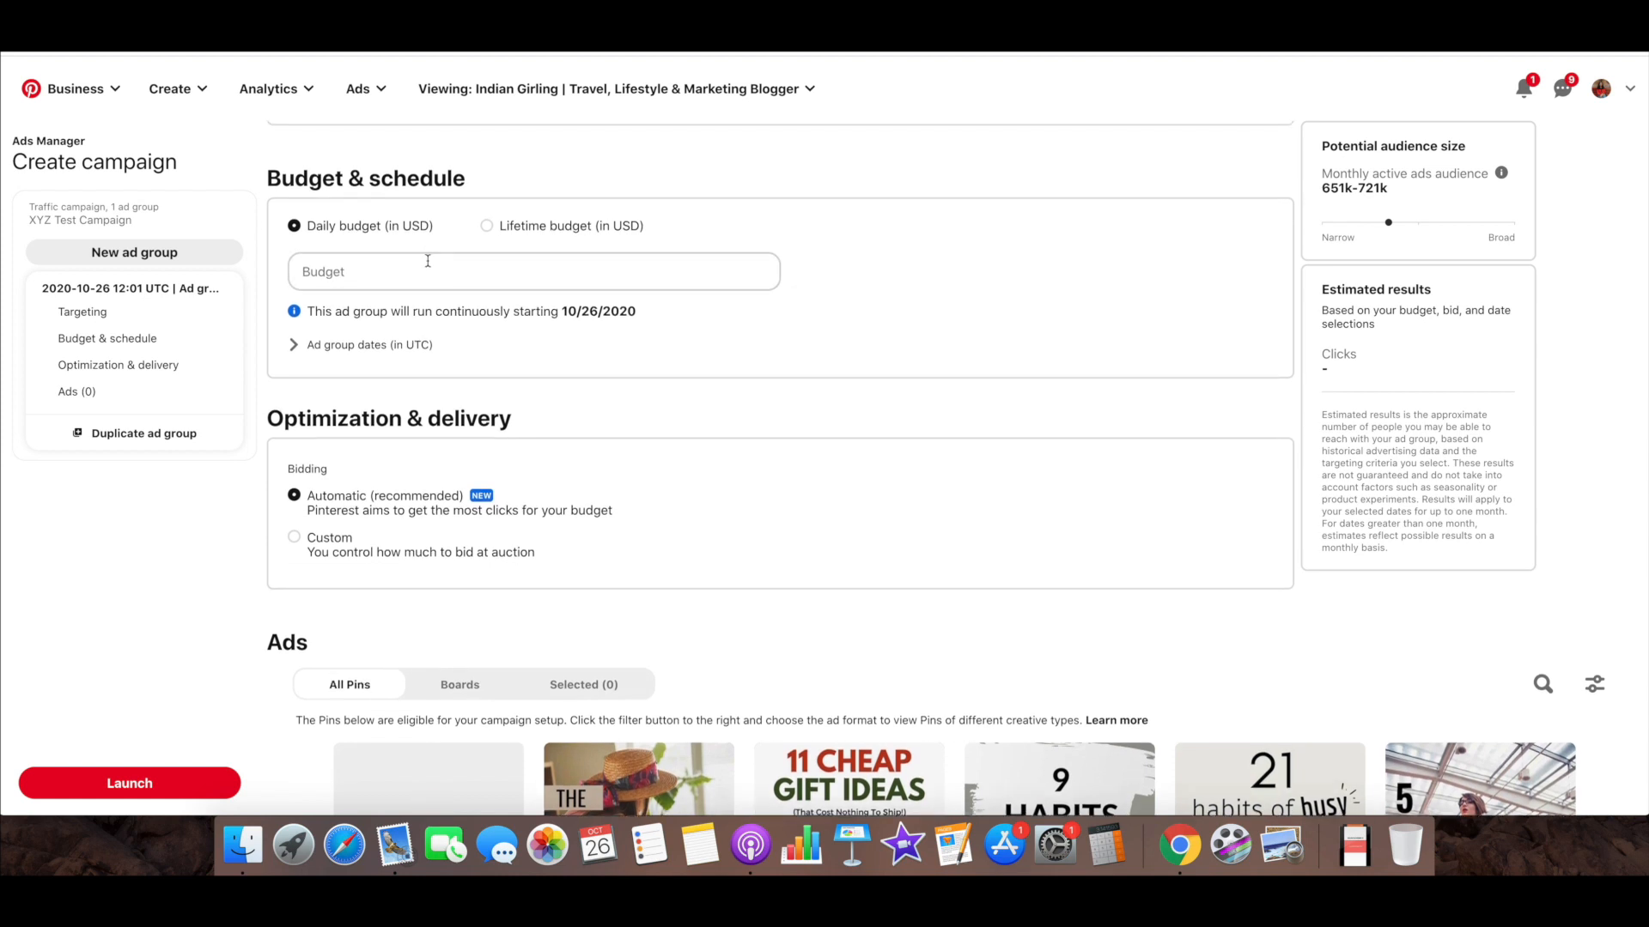
Set the ad group's daily budget to 1.00 USD
{"action": "left_click", "coordinate": [427, 260]}
{"action": "type", "text": "1"}
{"action": "left_click", "coordinate": [509, 199]}
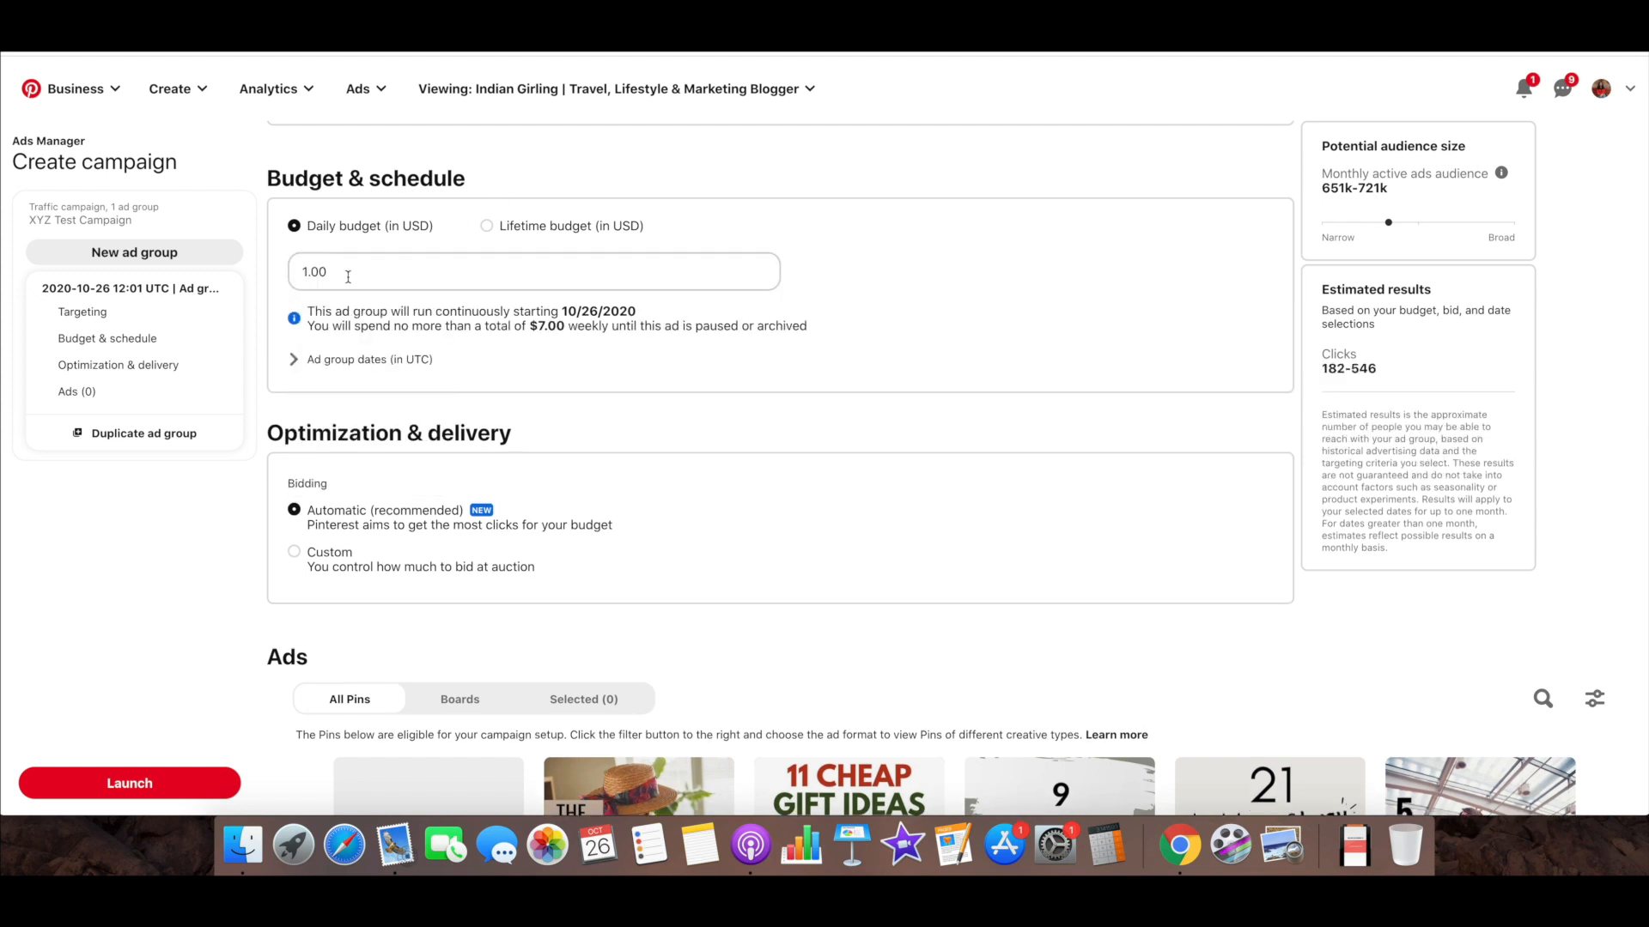
Switch to a lifetime budget of 10.00 USD and check the ad group's start date
{"action": "left_click", "coordinate": [487, 226]}
{"action": "left_click", "coordinate": [471, 267]}
{"action": "key", "text": "BackSpace"}
{"action": "key", "text": "BackSpace"}
{"action": "key", "text": "BackSpace"}
{"action": "key", "text": "BackSpace"}
{"action": "type", "text": "10"}
{"action": "left_click", "coordinate": [571, 347]}
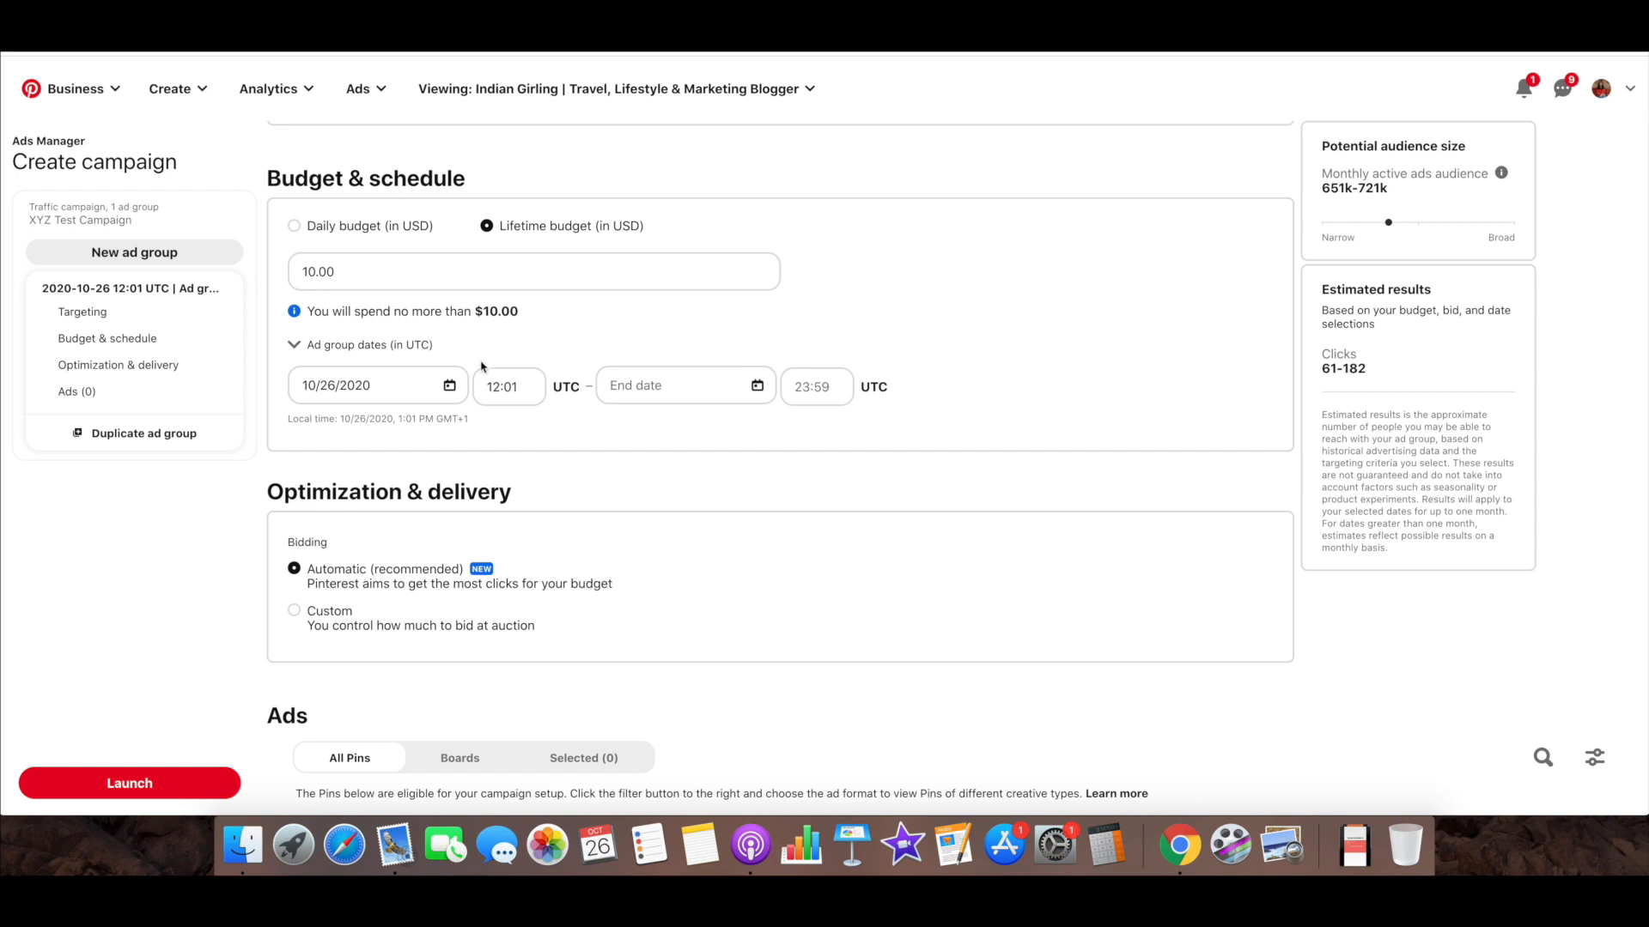
{"action": "left_click", "coordinate": [420, 379]}
{"action": "left_click", "coordinate": [505, 330]}
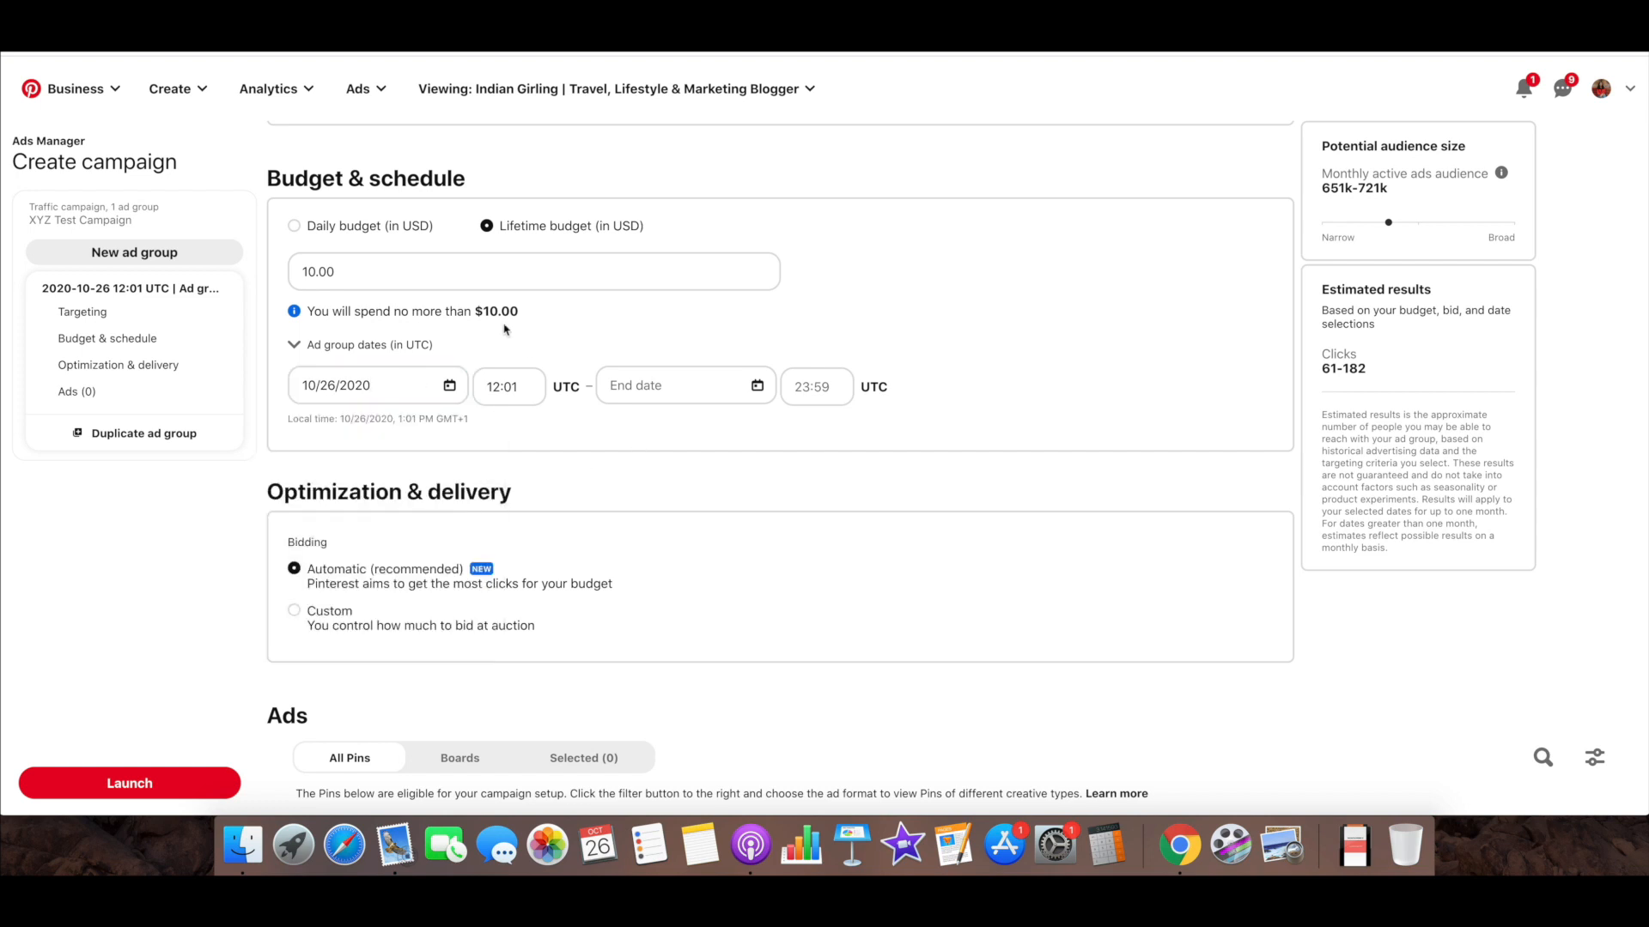
Switch the ad group back to a daily budget and set it to 1.00 USD
{"action": "left_click", "coordinate": [294, 225]}
{"action": "double_click", "coordinate": [403, 276]}
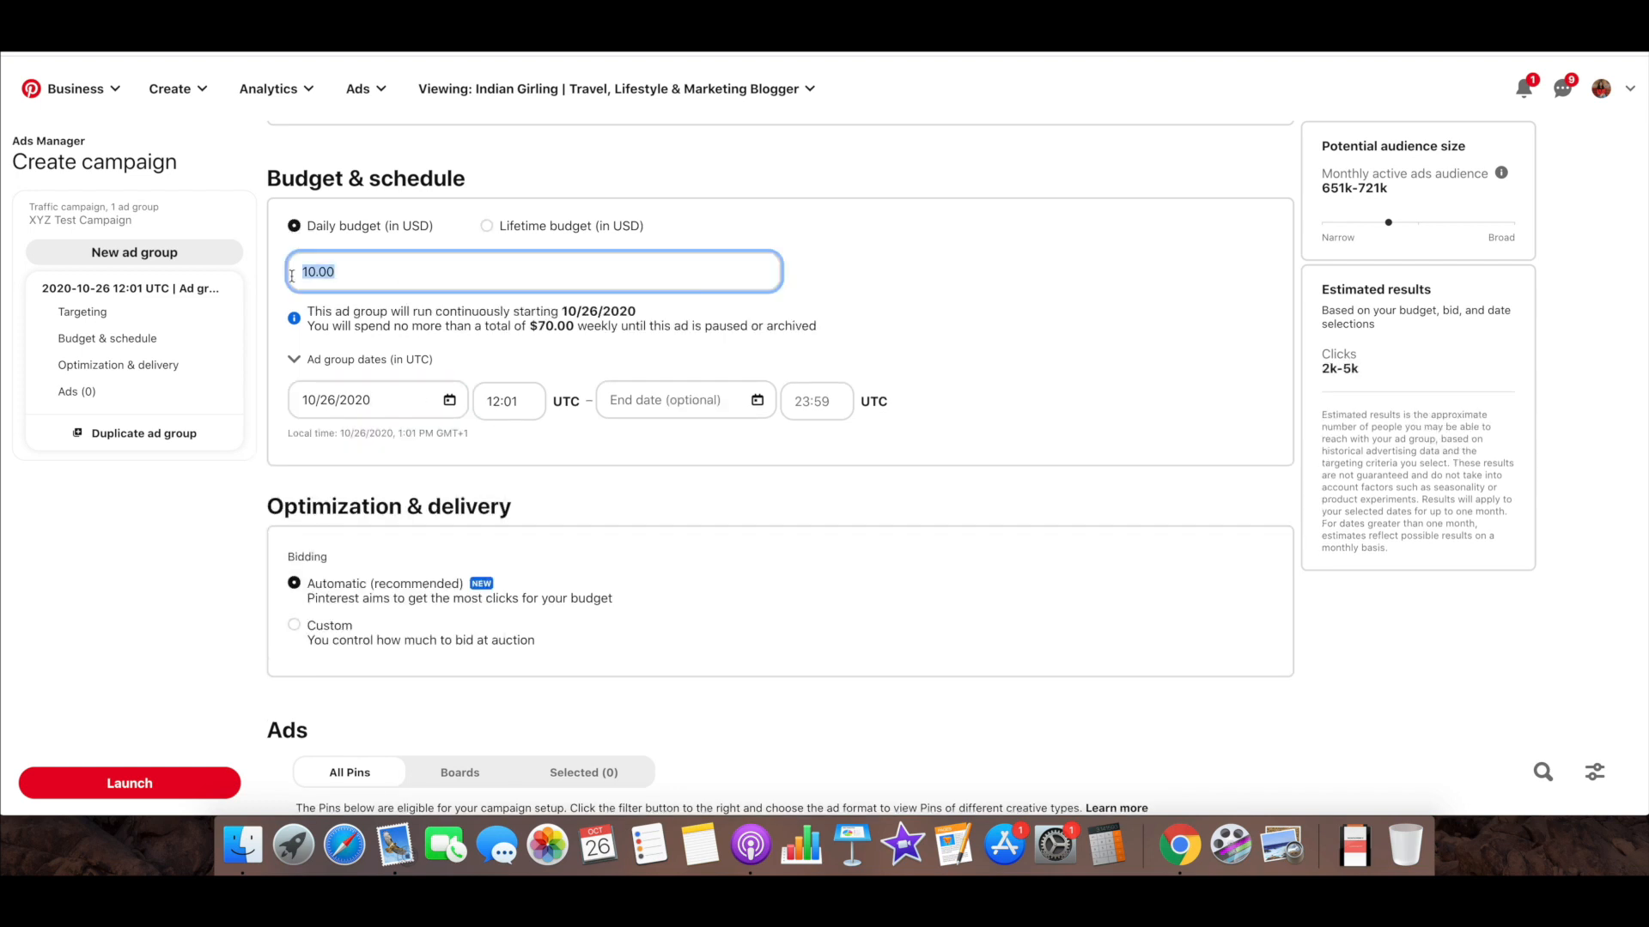
{"action": "type", "text": "1"}
{"action": "left_click", "coordinate": [789, 281]}
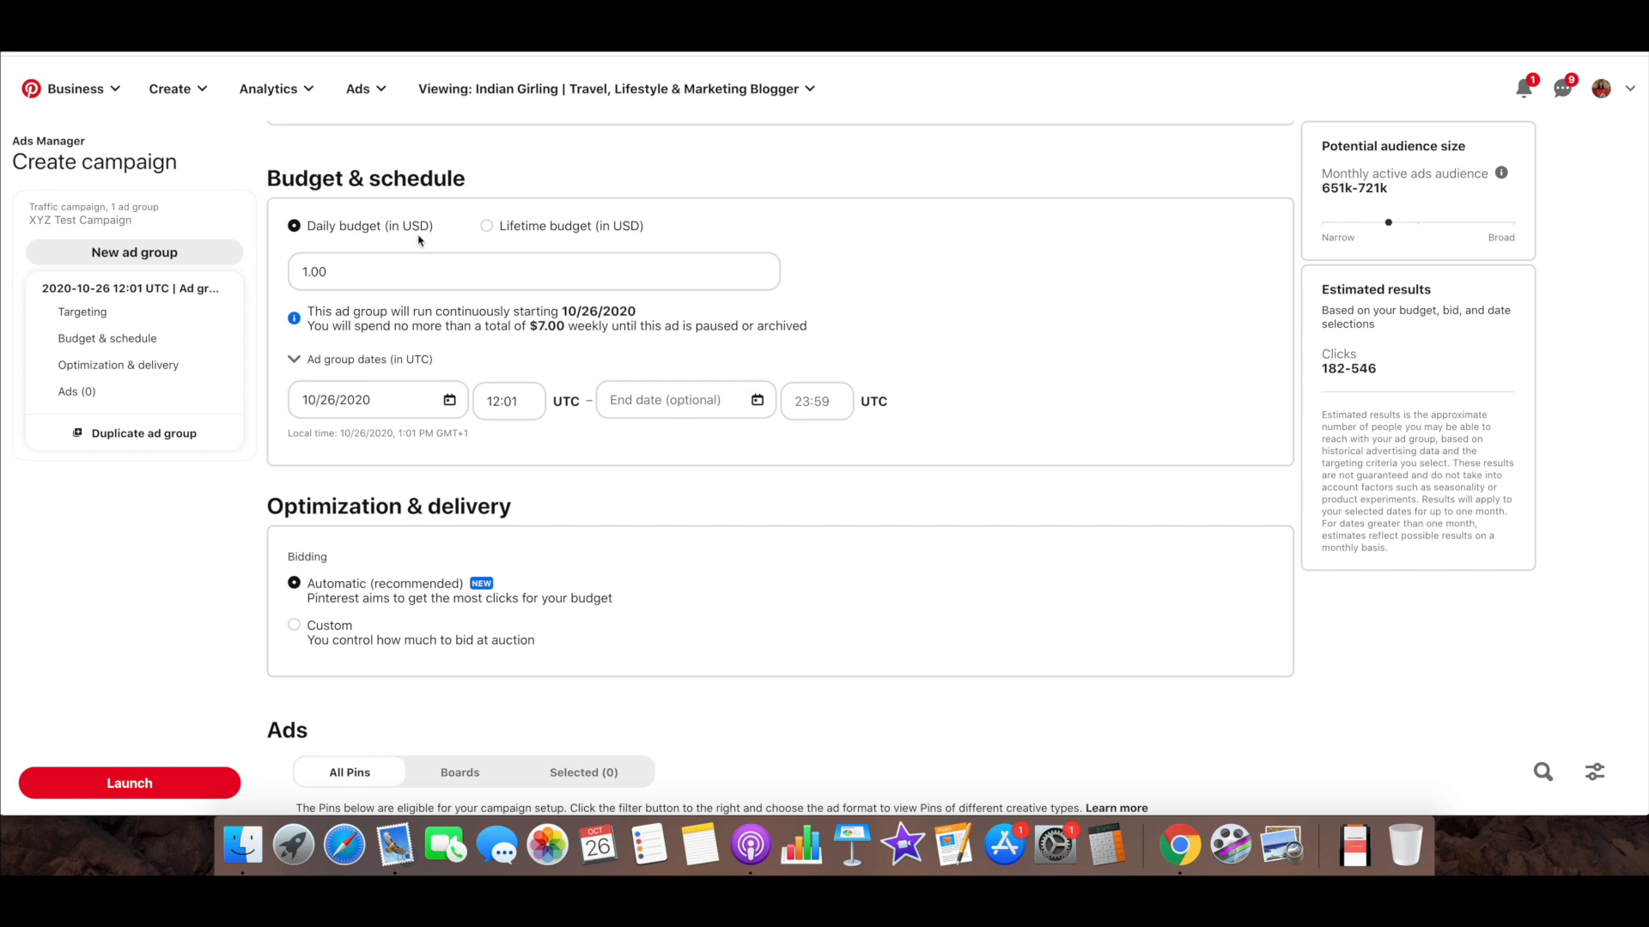
Switch to a lifetime budget and schedule the ad group from 11/26/2020 to 11/30/2020
{"action": "left_click", "coordinate": [486, 228]}
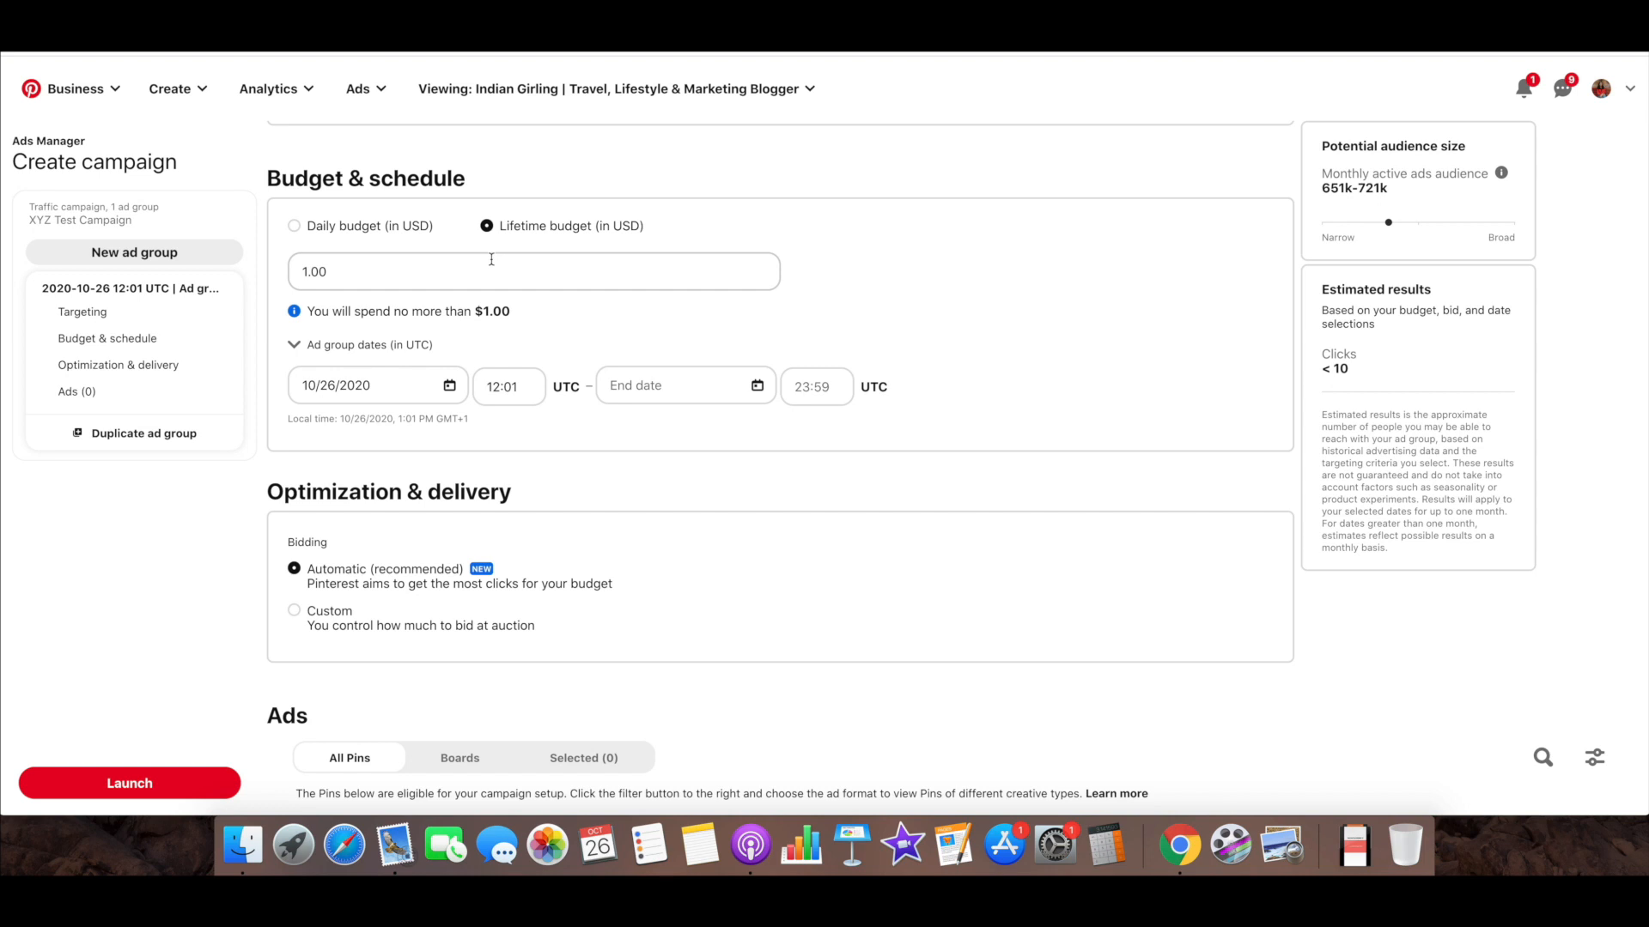
{"action": "left_click", "coordinate": [426, 378]}
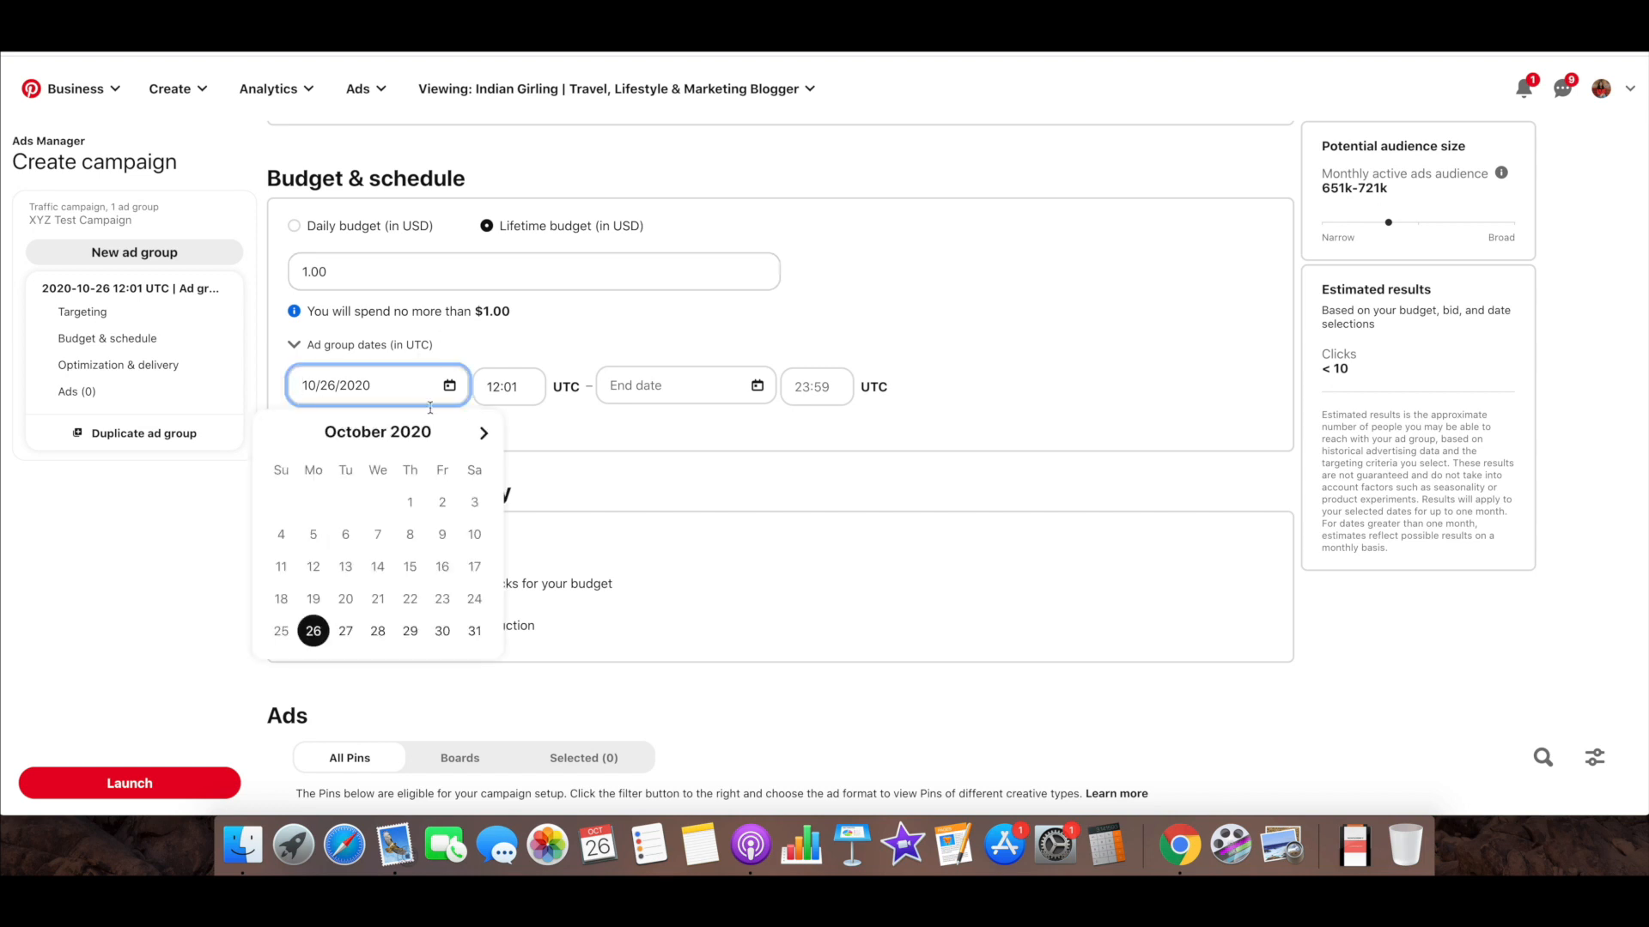
{"action": "left_click", "coordinate": [484, 432]}
{"action": "scroll", "coordinate": [481, 429], "scroll_direction": "down", "scroll_amount": 2}
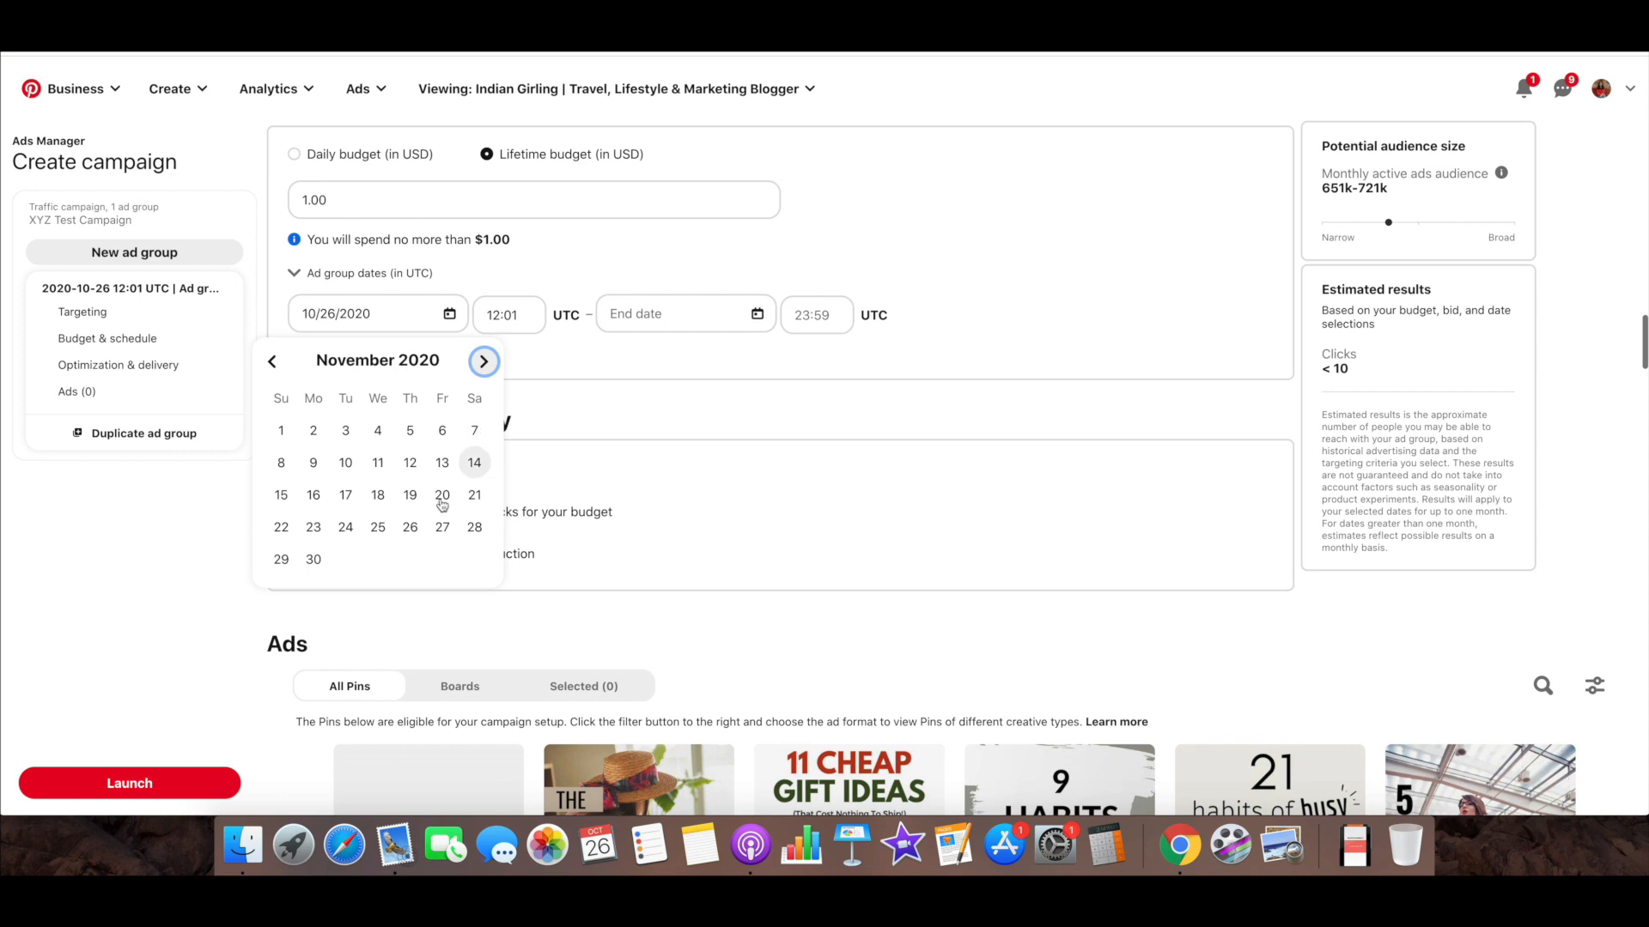
{"action": "left_click", "coordinate": [410, 524]}
{"action": "left_click", "coordinate": [642, 314]}
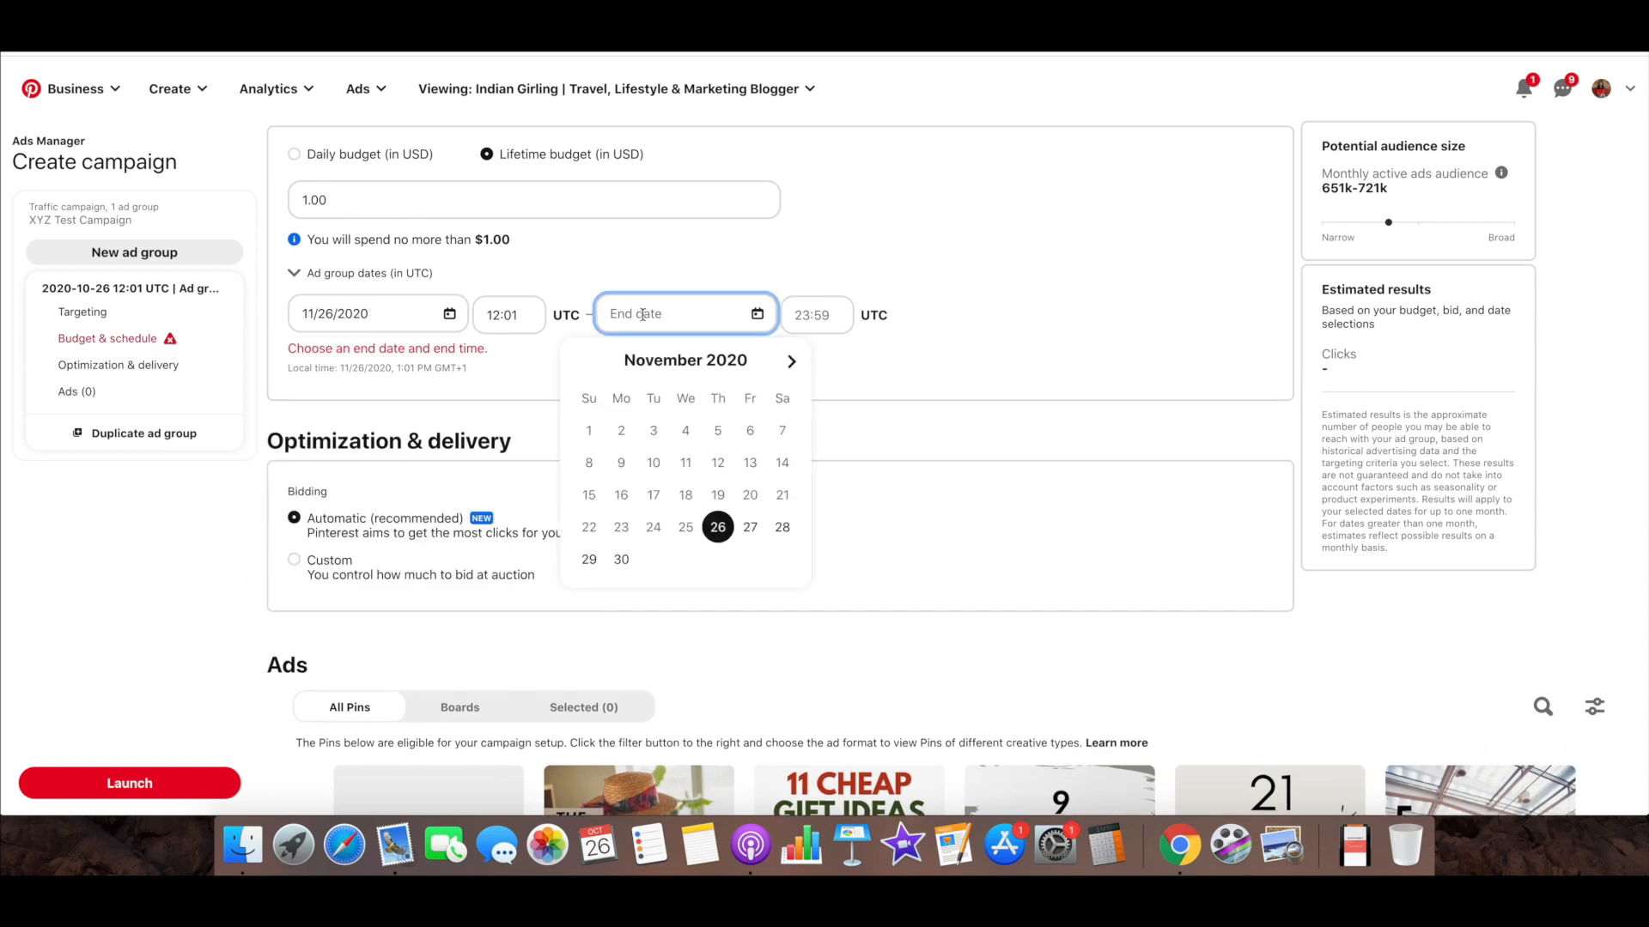
{"action": "left_click", "coordinate": [621, 559]}
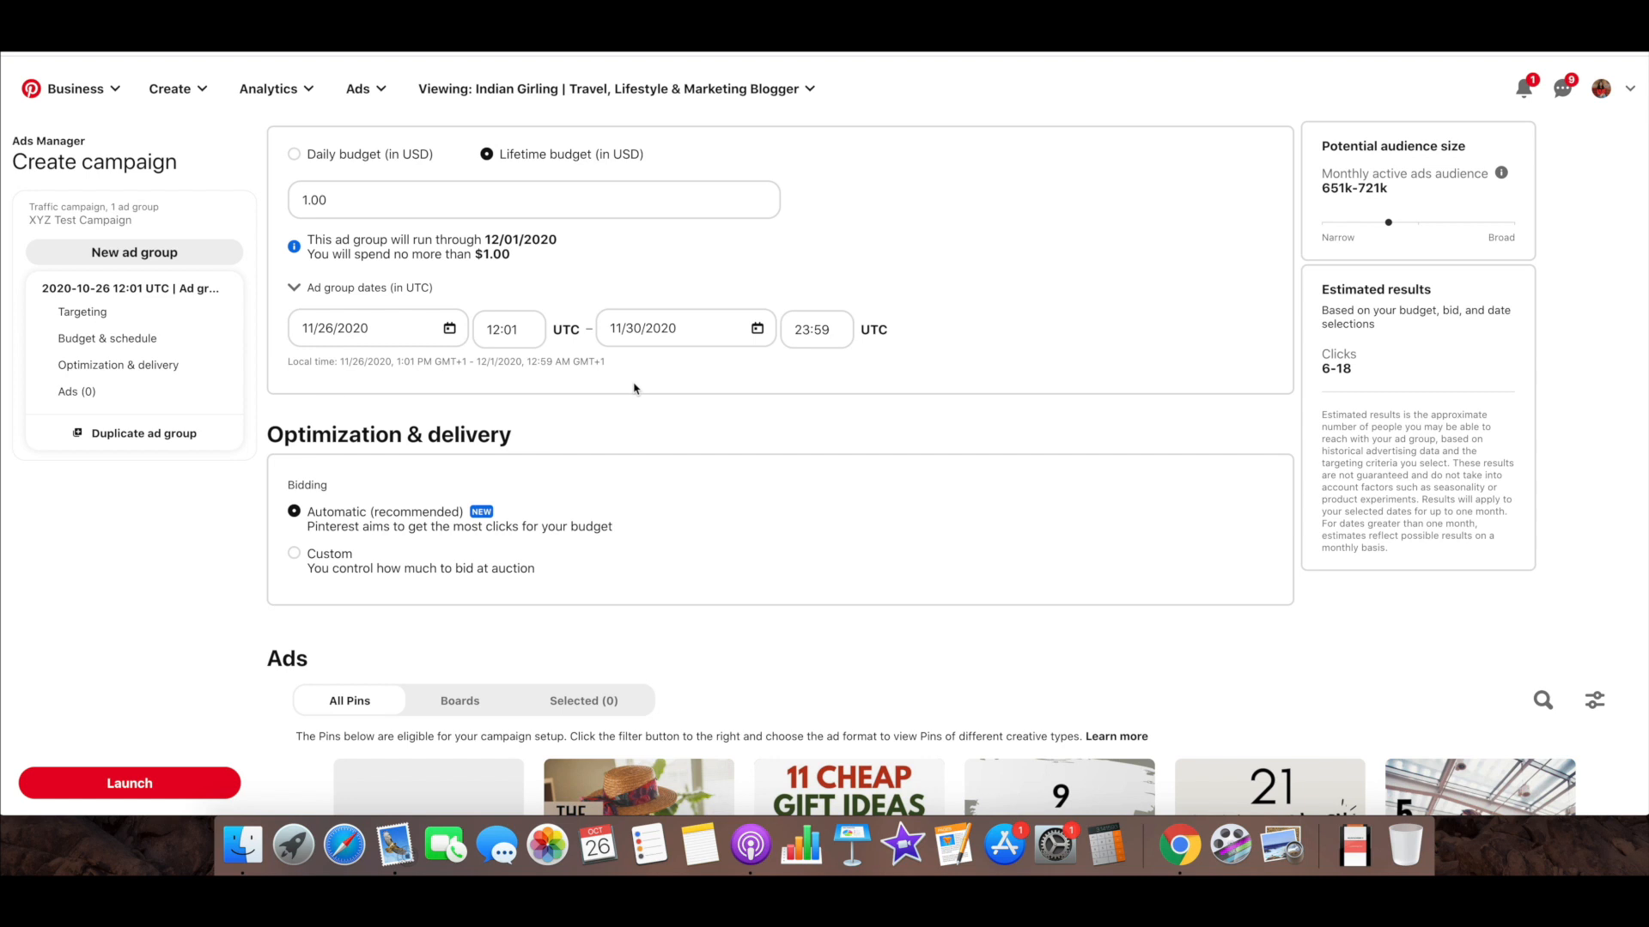
{"action": "scroll", "coordinate": [634, 388], "scroll_direction": "up", "scroll_amount": 1}
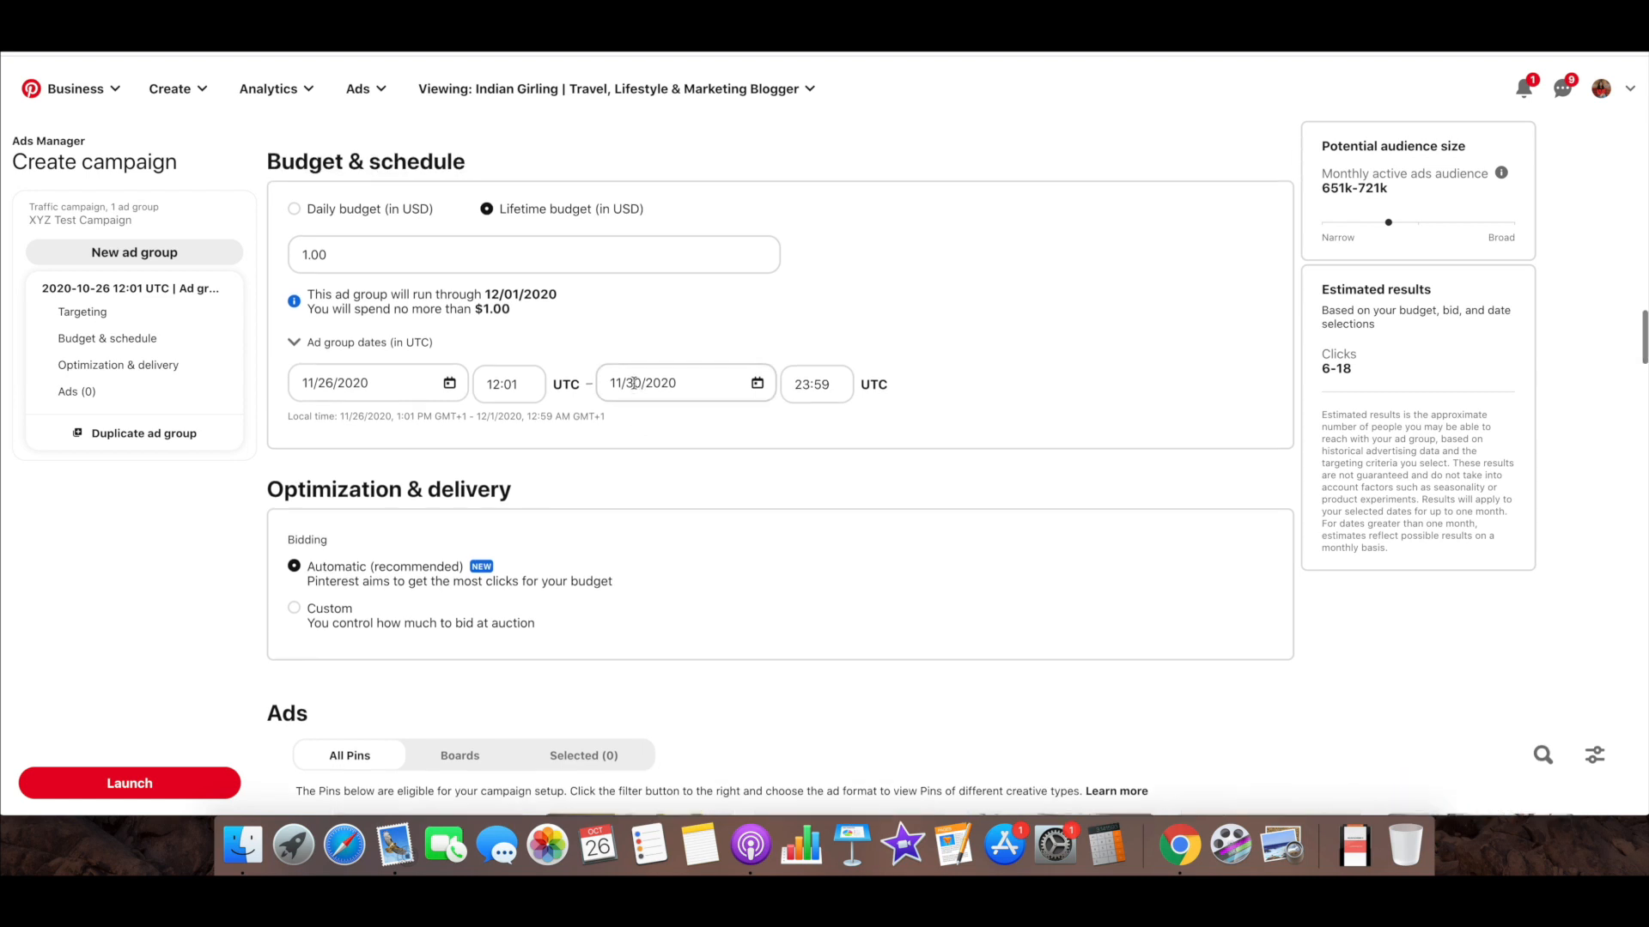
Compare the daily and lifetime budget options, ending on the daily budget
{"action": "left_click", "coordinate": [296, 210]}
{"action": "left_click", "coordinate": [487, 210]}
{"action": "left_click", "coordinate": [297, 212]}
Change bidding to Custom and set the maximum CPC bid to 0.10 USD
{"action": "scroll", "coordinate": [832, 297], "scroll_direction": "down", "scroll_amount": 5}
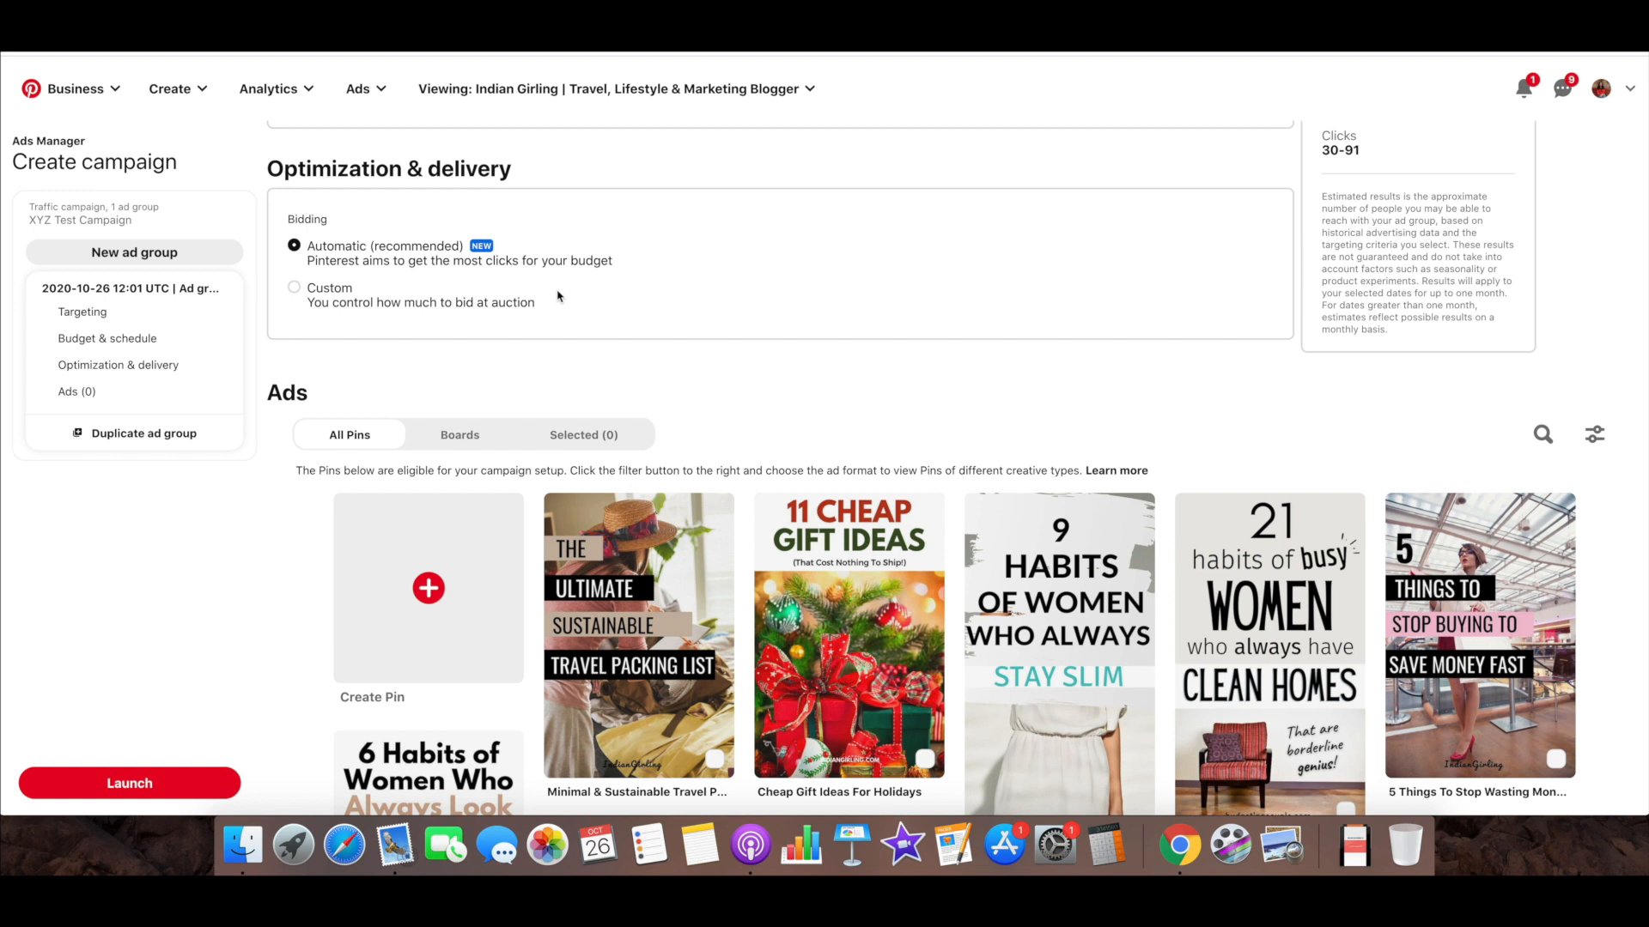
{"action": "left_click", "coordinate": [294, 287]}
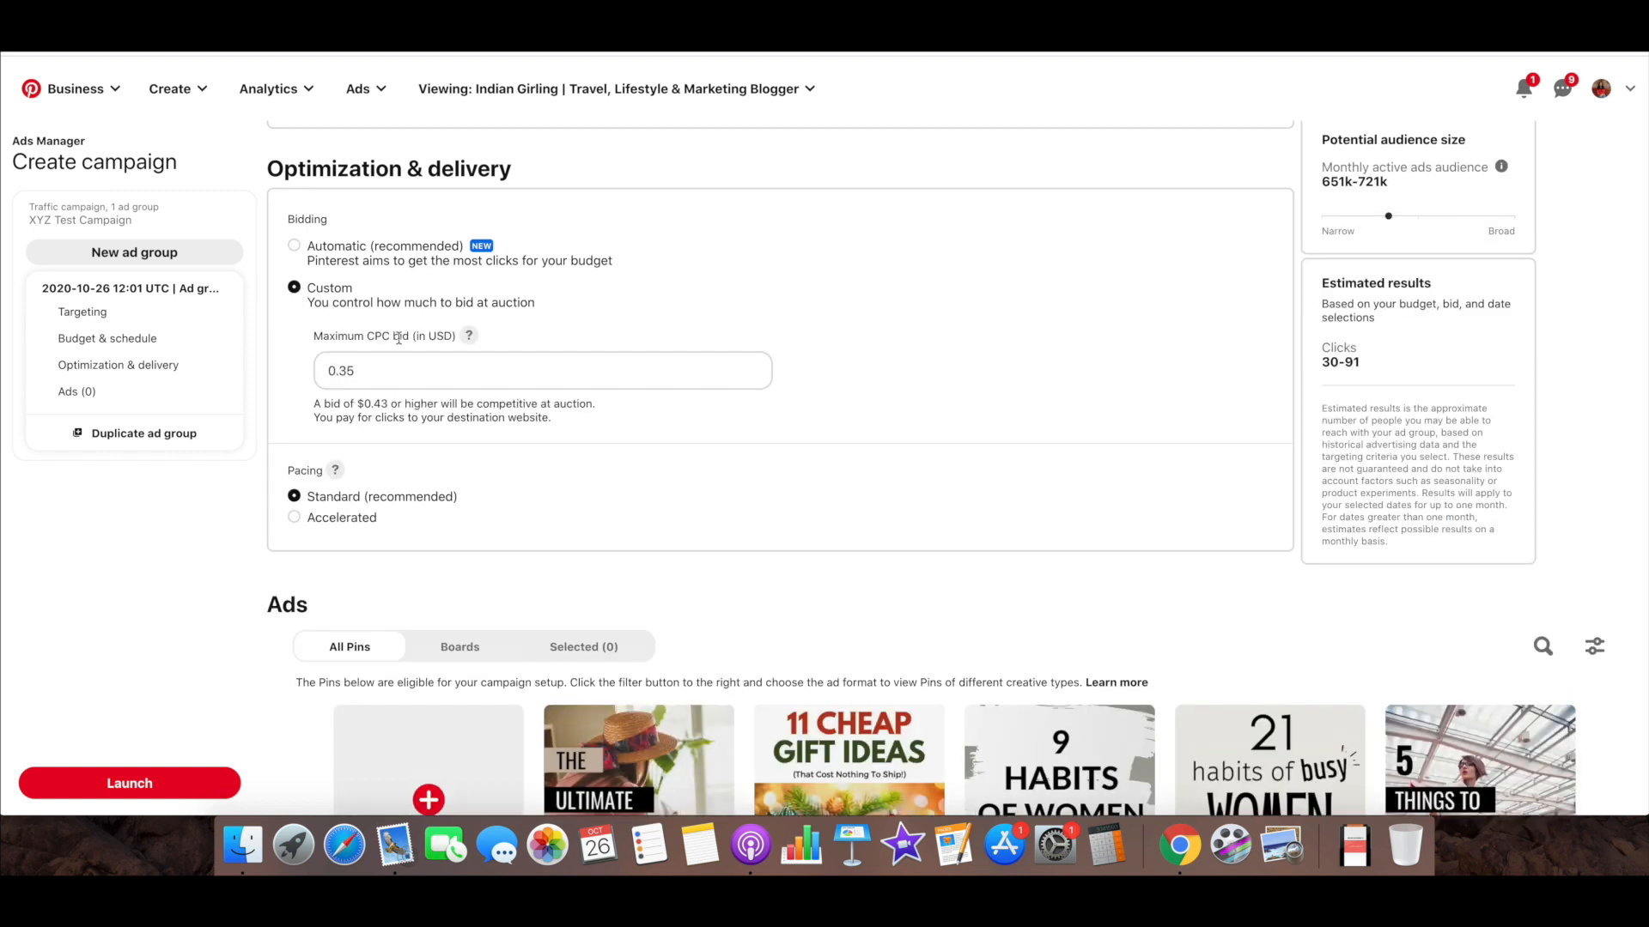
{"action": "left_click", "coordinate": [445, 374]}
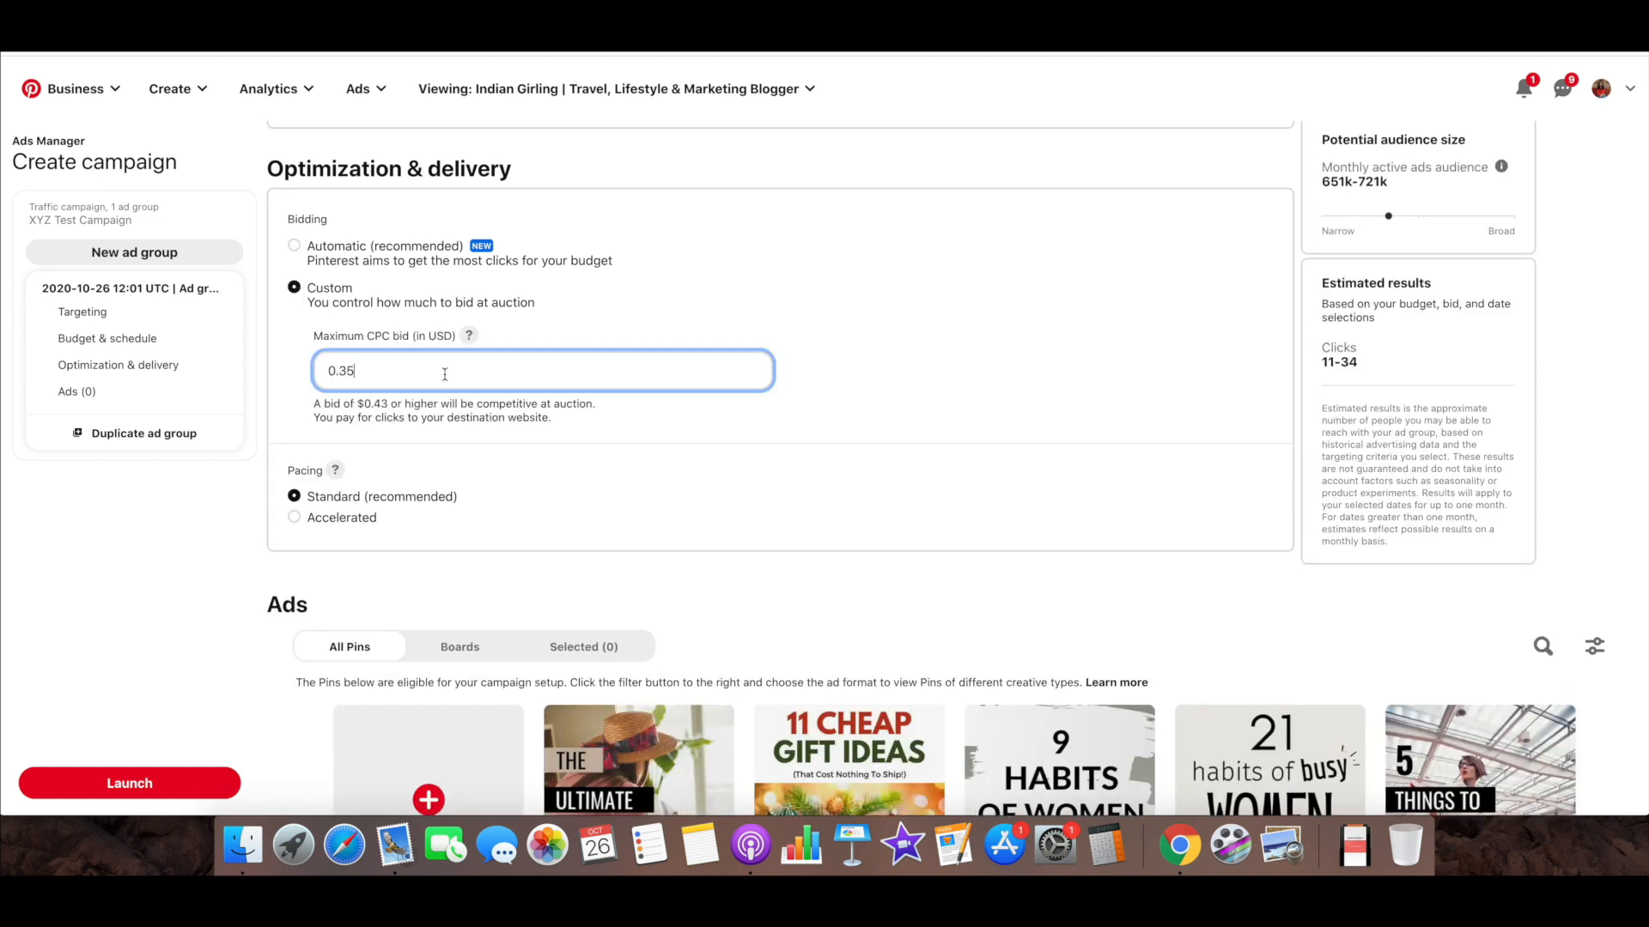
{"action": "left_click_drag", "start_coordinate": [354, 374], "coordinate": [322, 372]}
{"action": "type", "text": "0.10"}
{"action": "left_click", "coordinate": [575, 317]}
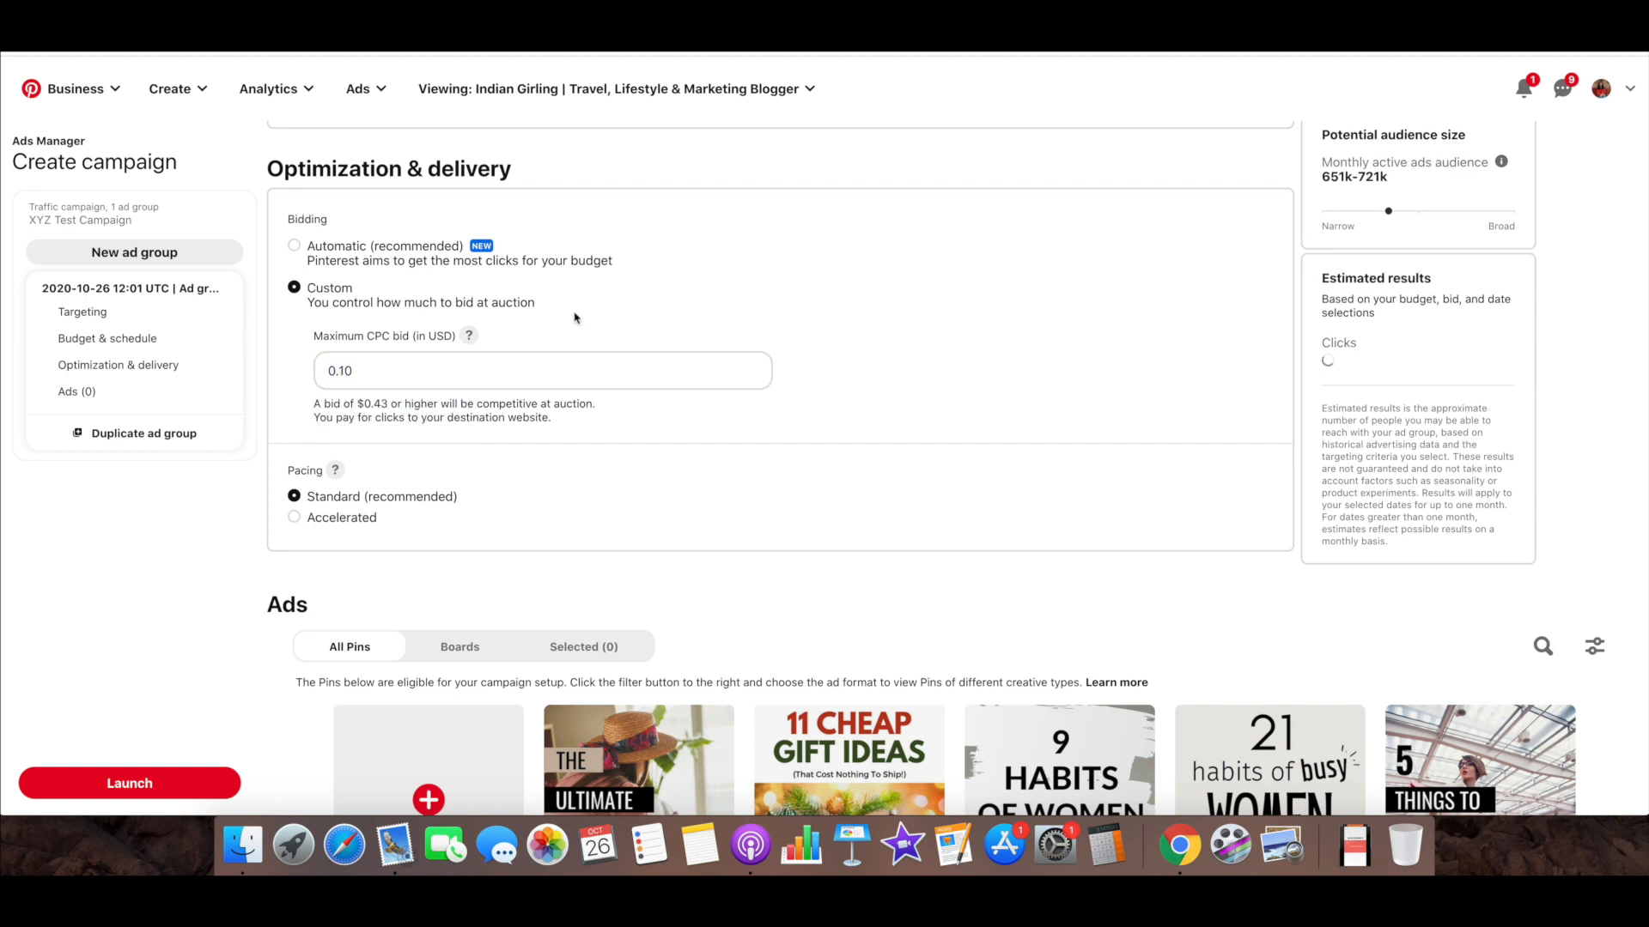
Raise the maximum CPC bid to the suggested 0.43 USD and check the estimated clicks
{"action": "left_click", "coordinate": [577, 373]}
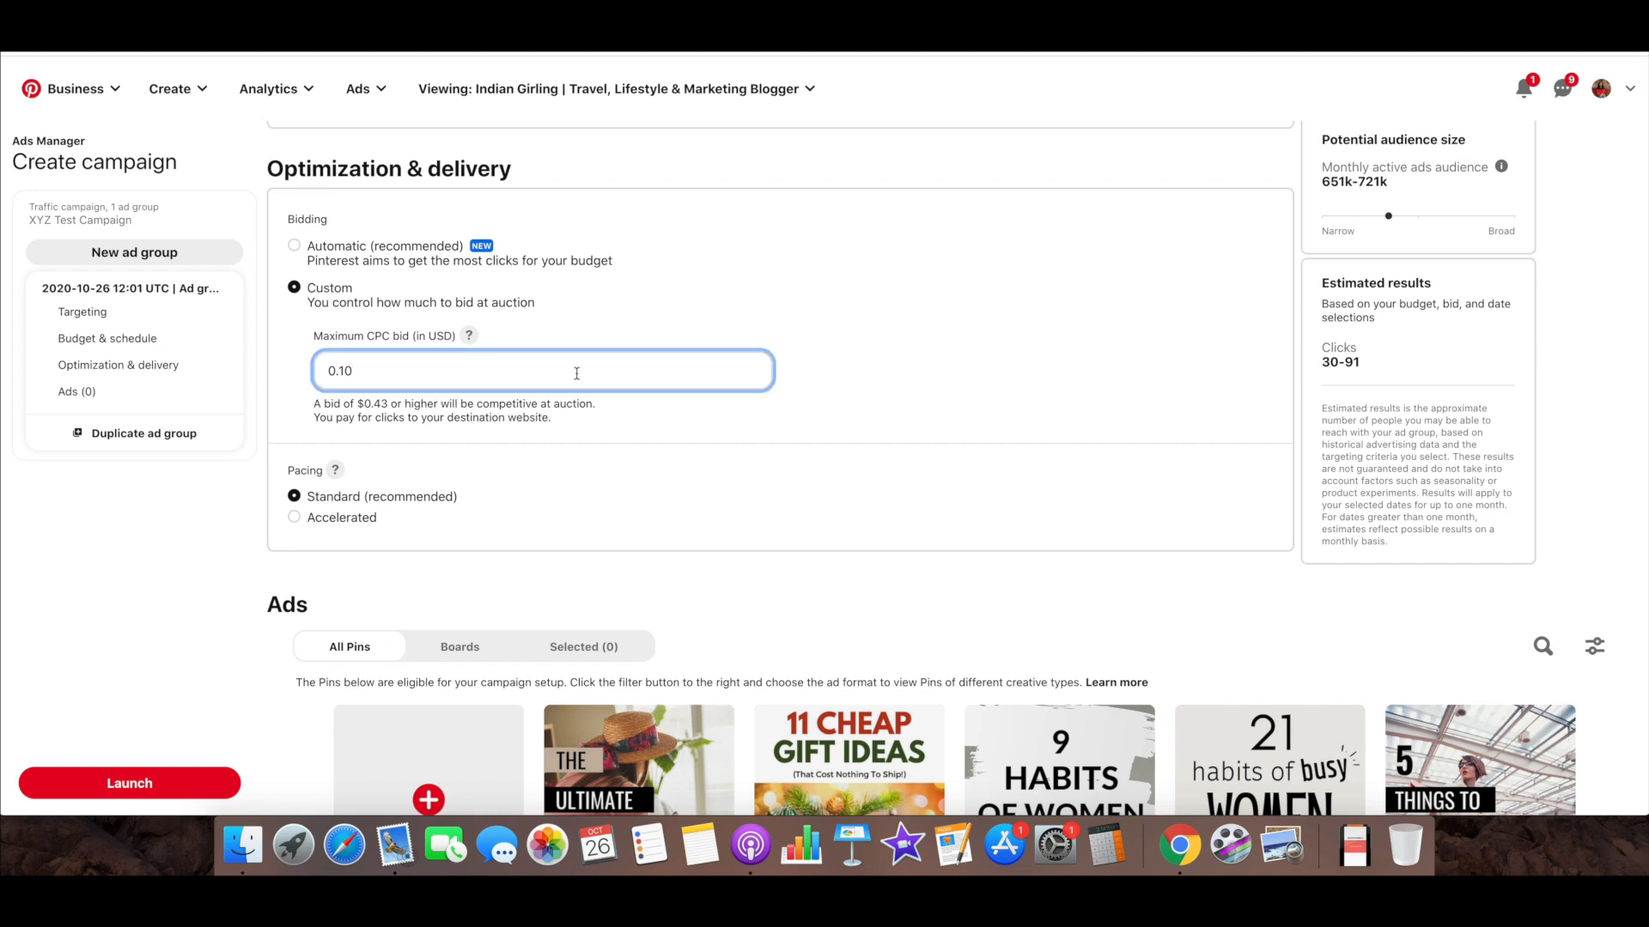
{"action": "left_click_drag", "start_coordinate": [358, 406], "coordinate": [388, 405]}
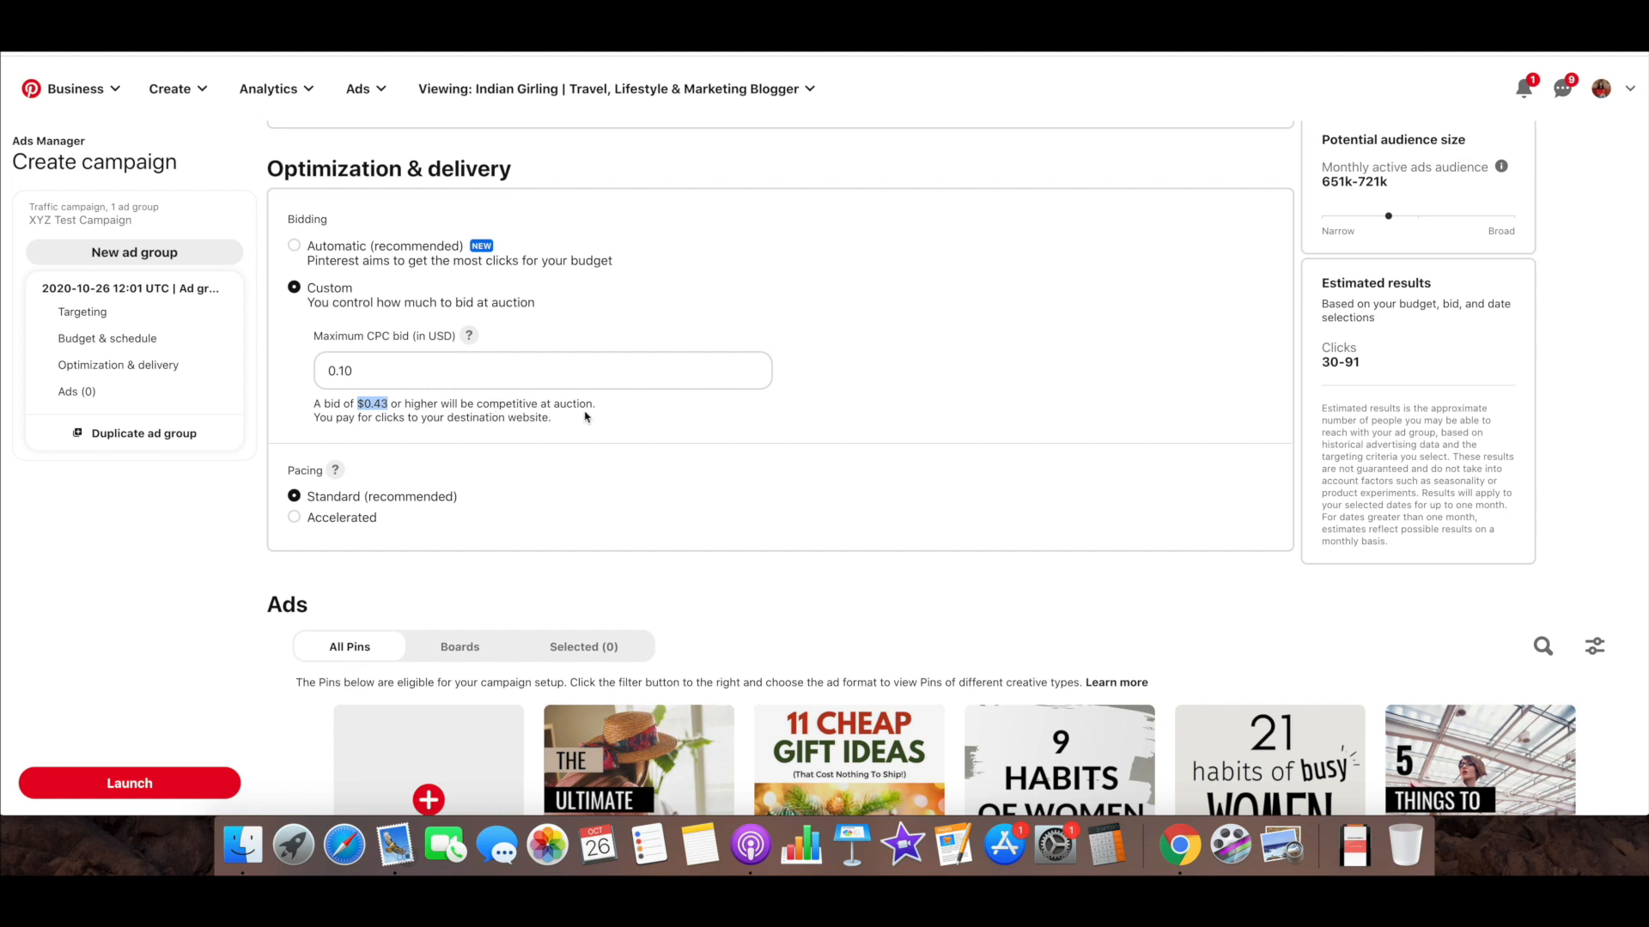
{"action": "left_click", "coordinate": [544, 370]}
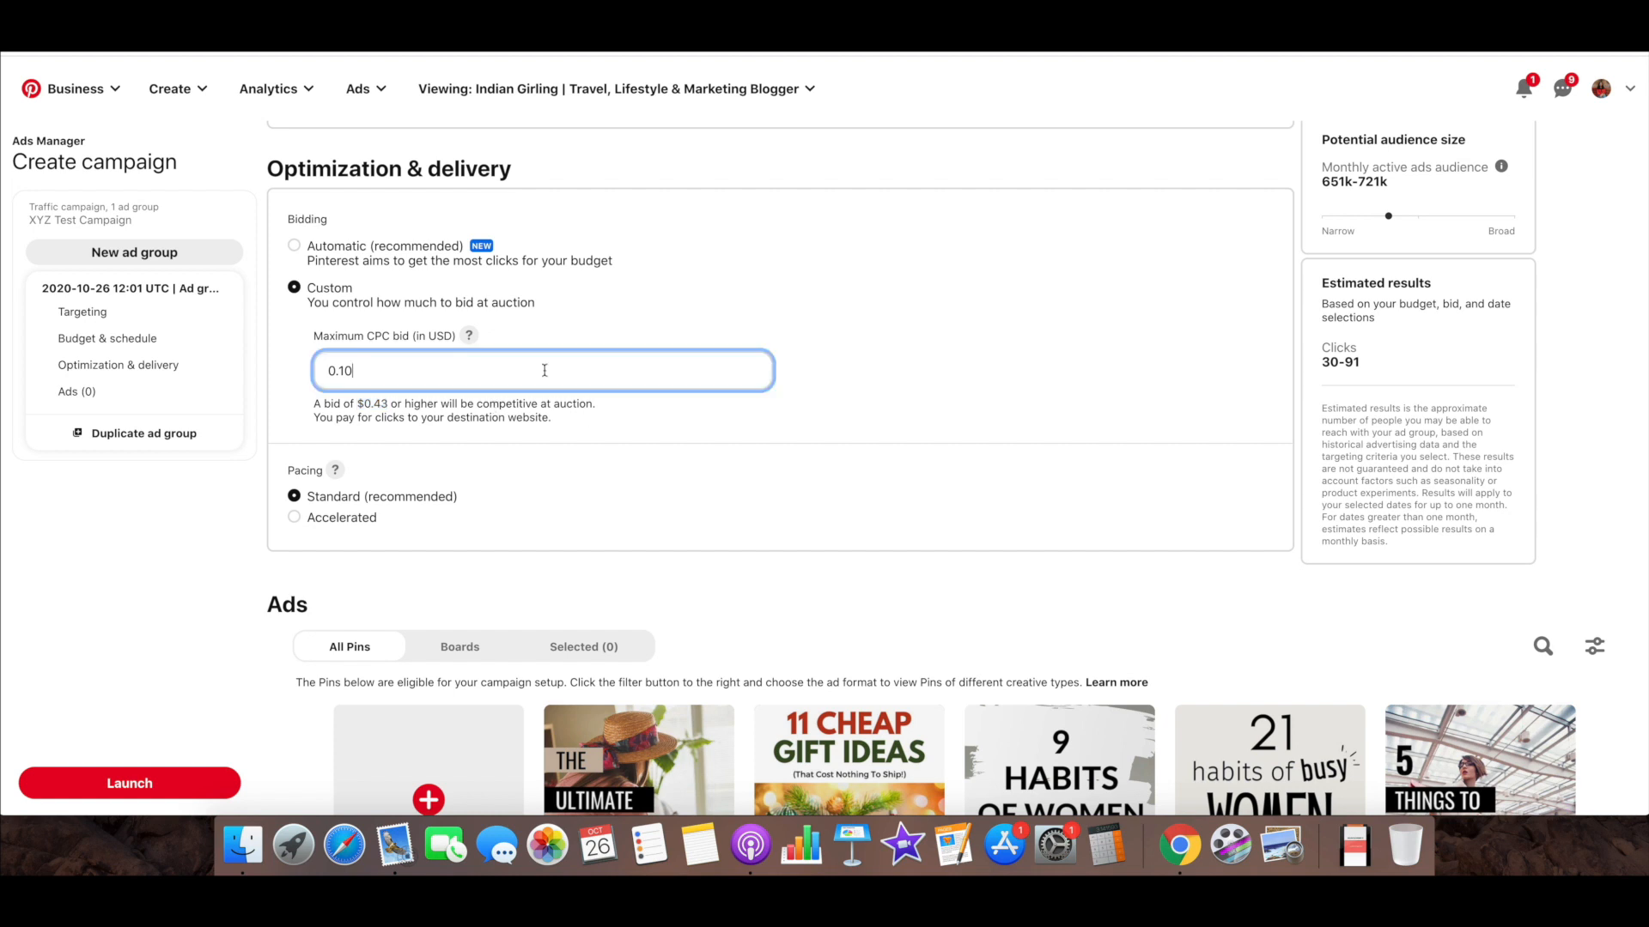
{"action": "left_click_drag", "start_coordinate": [361, 371], "coordinate": [317, 371]}
{"action": "left_click_drag", "start_coordinate": [365, 371], "coordinate": [329, 368]}
{"action": "type", "text": "0.43"}
{"action": "left_click", "coordinate": [868, 317]}
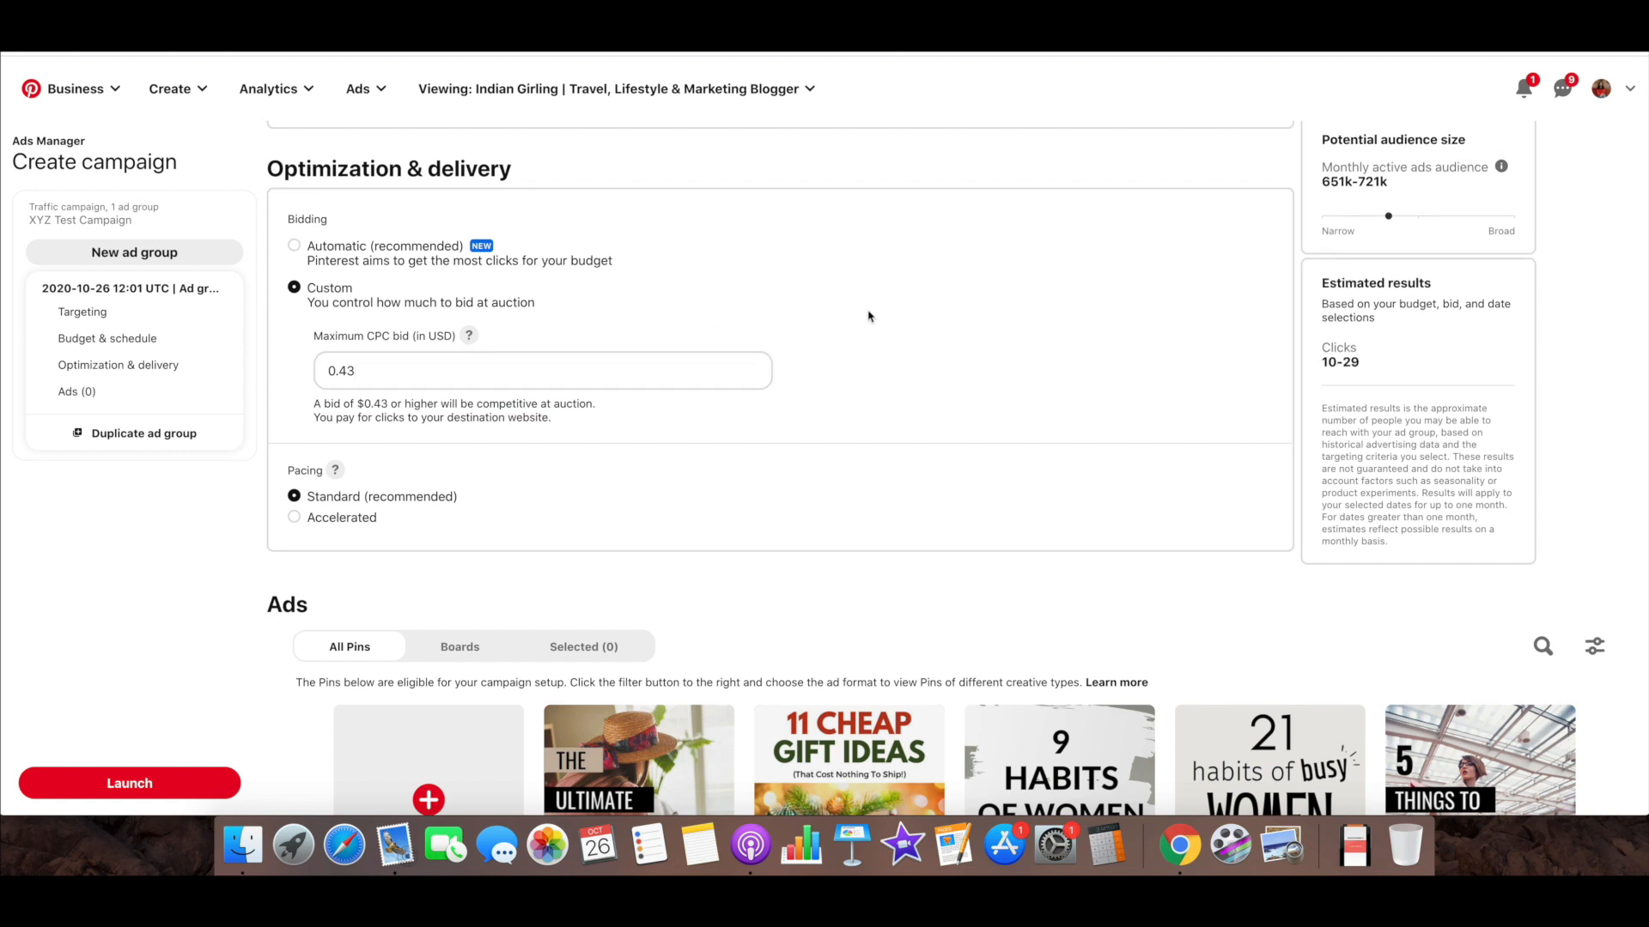
{"action": "left_click_drag", "start_coordinate": [1365, 365], "coordinate": [1321, 368]}
Lower the maximum CPC bid to 0.10 USD, and return bidding to Automatic (recommended)
{"action": "left_click_drag", "start_coordinate": [382, 364], "coordinate": [306, 370]}
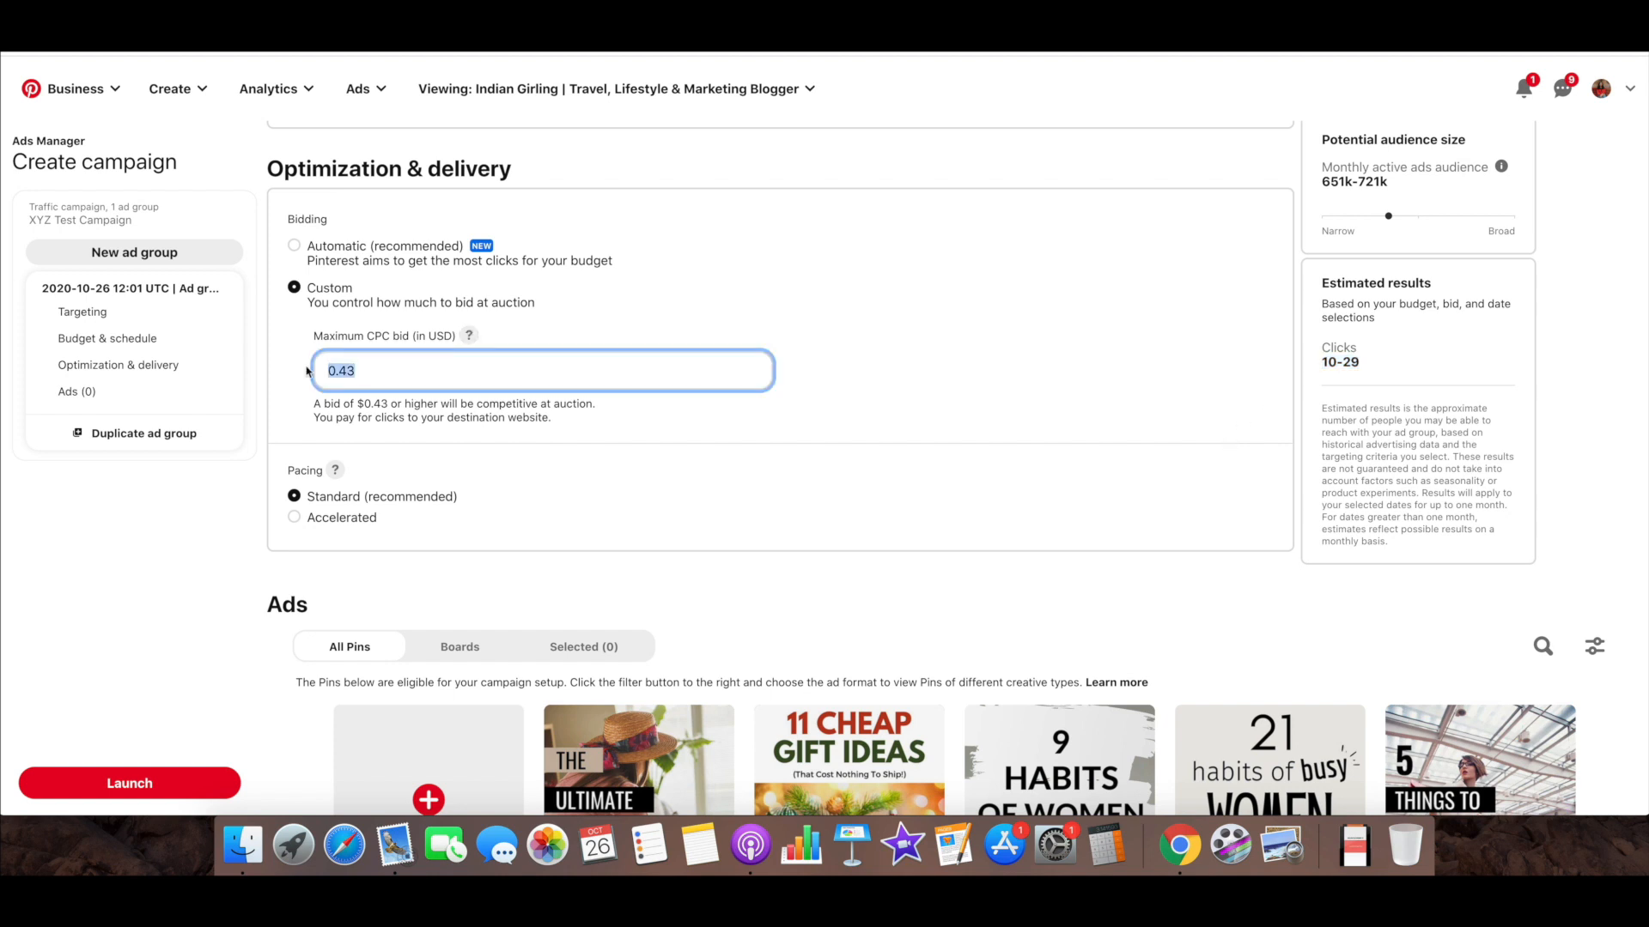
{"action": "type", "text": "0.10"}
{"action": "left_click", "coordinate": [583, 338]}
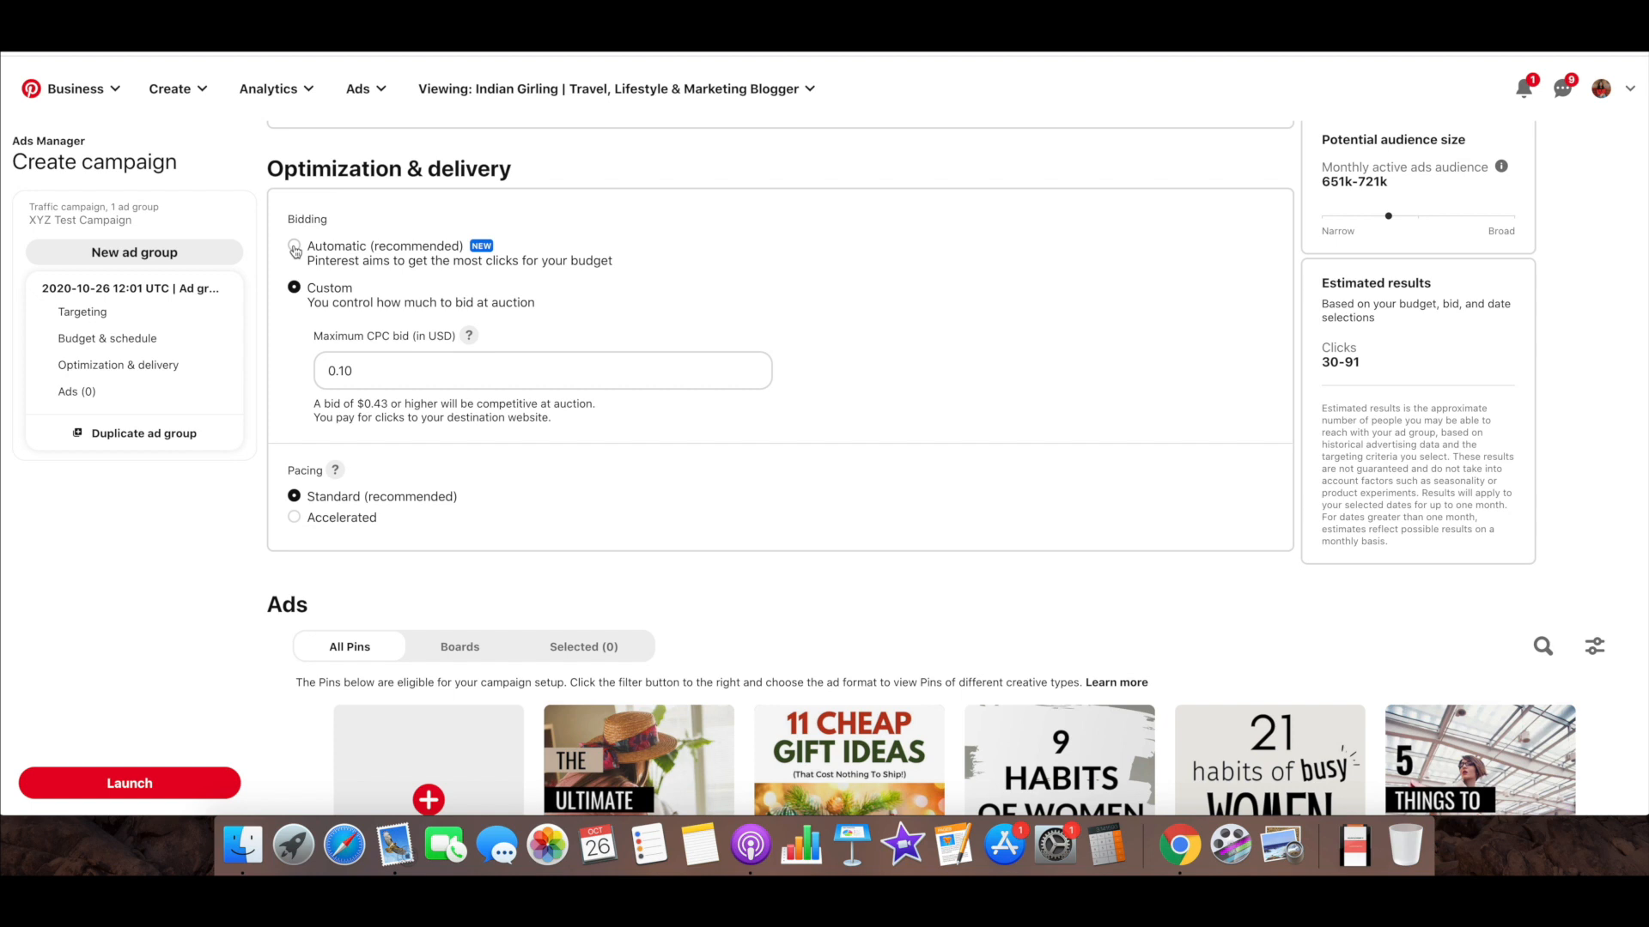
{"action": "left_click", "coordinate": [294, 248]}
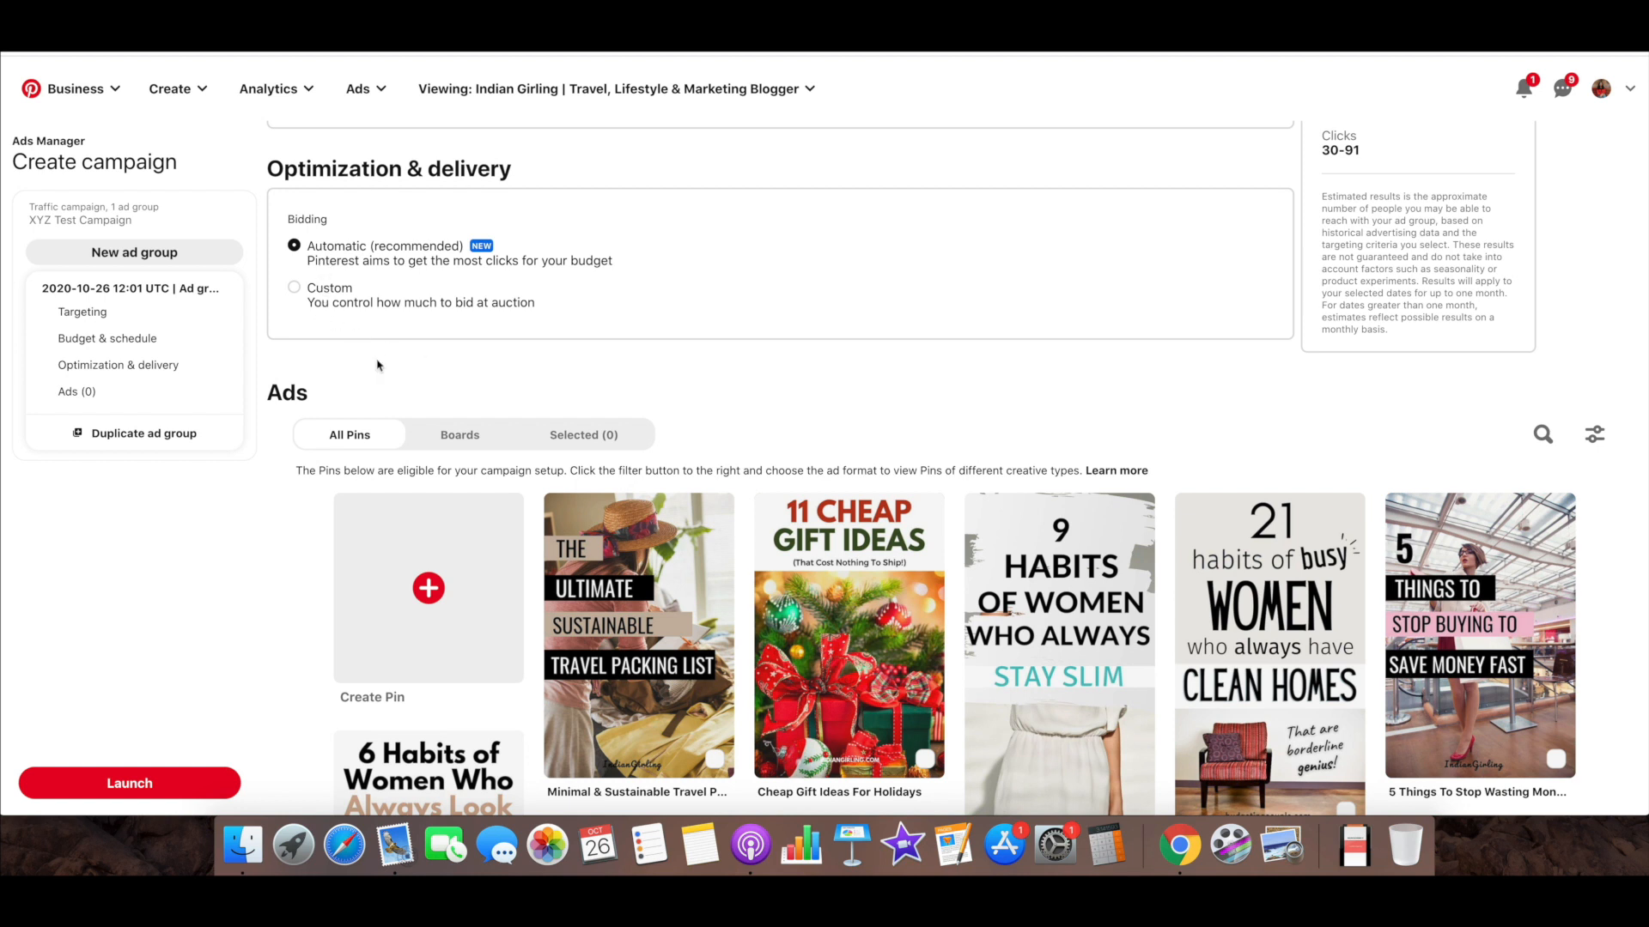
Review the ad group's daily budget and run dates alongside its bidding options
{"action": "scroll", "coordinate": [378, 366], "scroll_direction": "up", "scroll_amount": 5}
{"action": "left_click", "coordinate": [365, 275]}
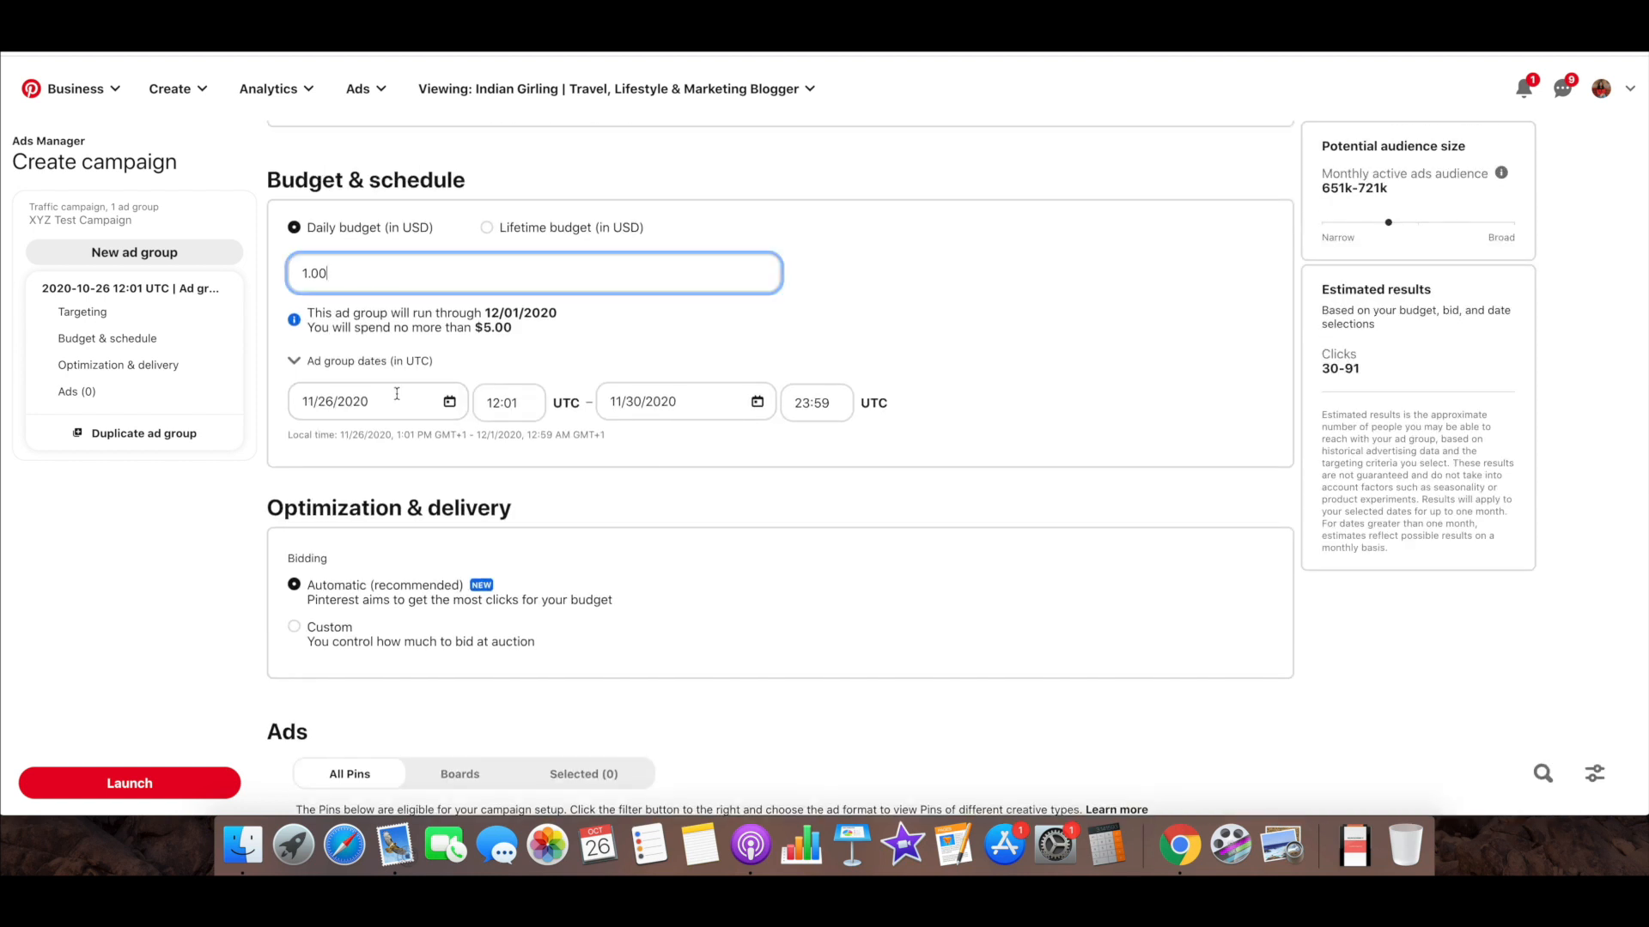
{"action": "scroll", "coordinate": [397, 394], "scroll_direction": "down", "scroll_amount": 3}
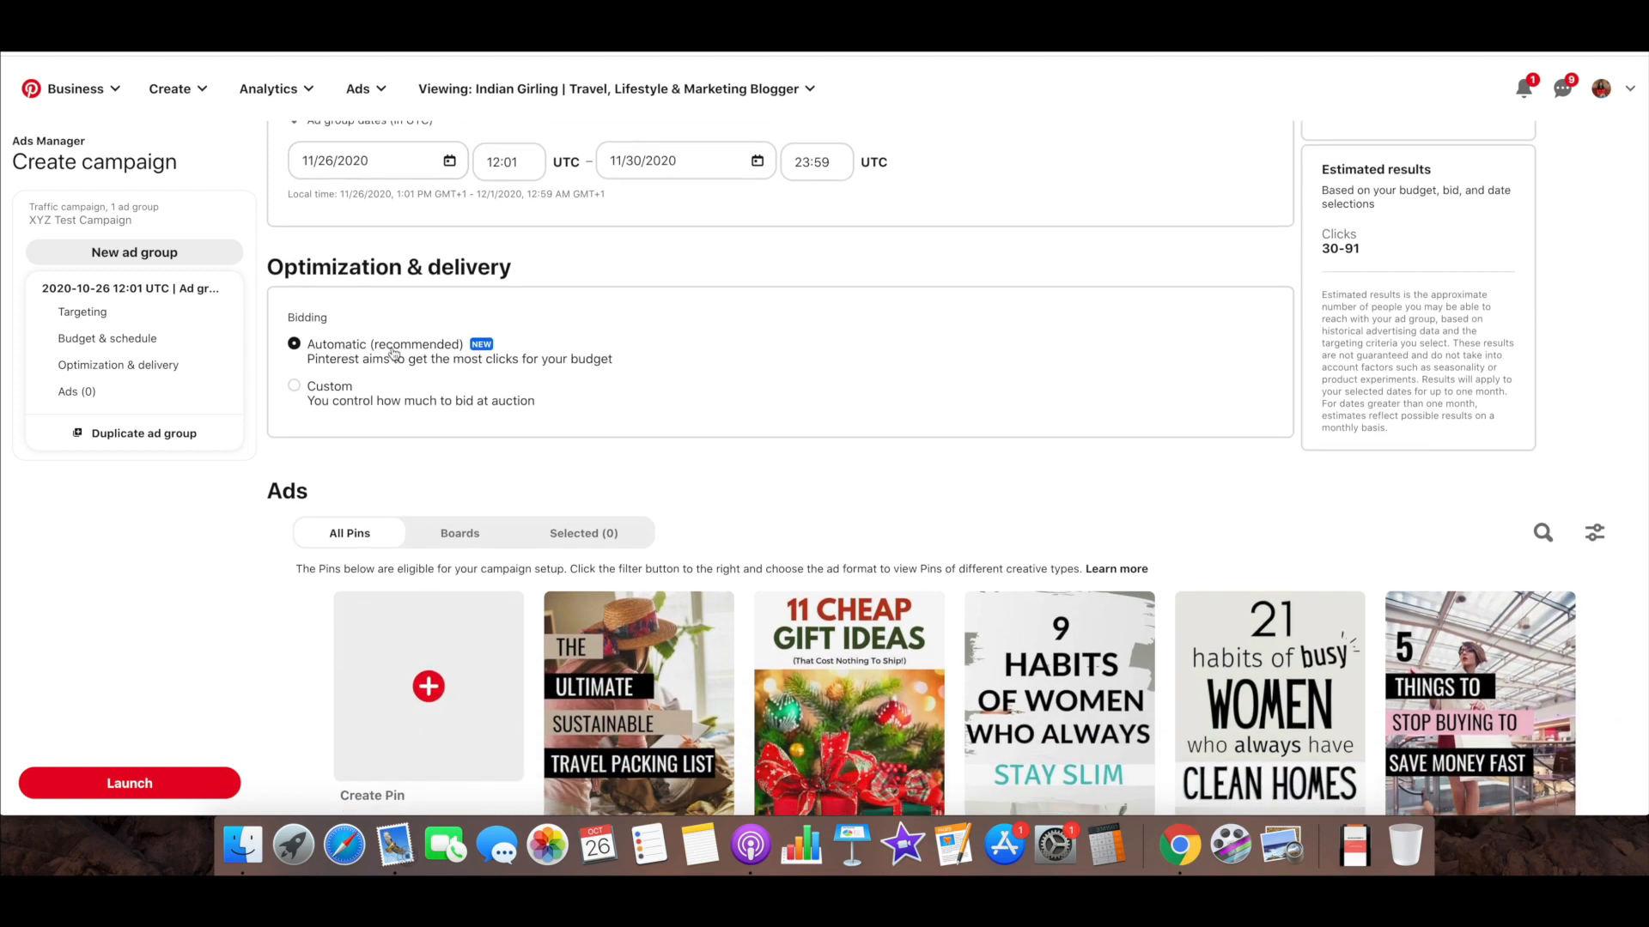
{"action": "scroll", "coordinate": [393, 354], "scroll_direction": "up", "scroll_amount": 3}
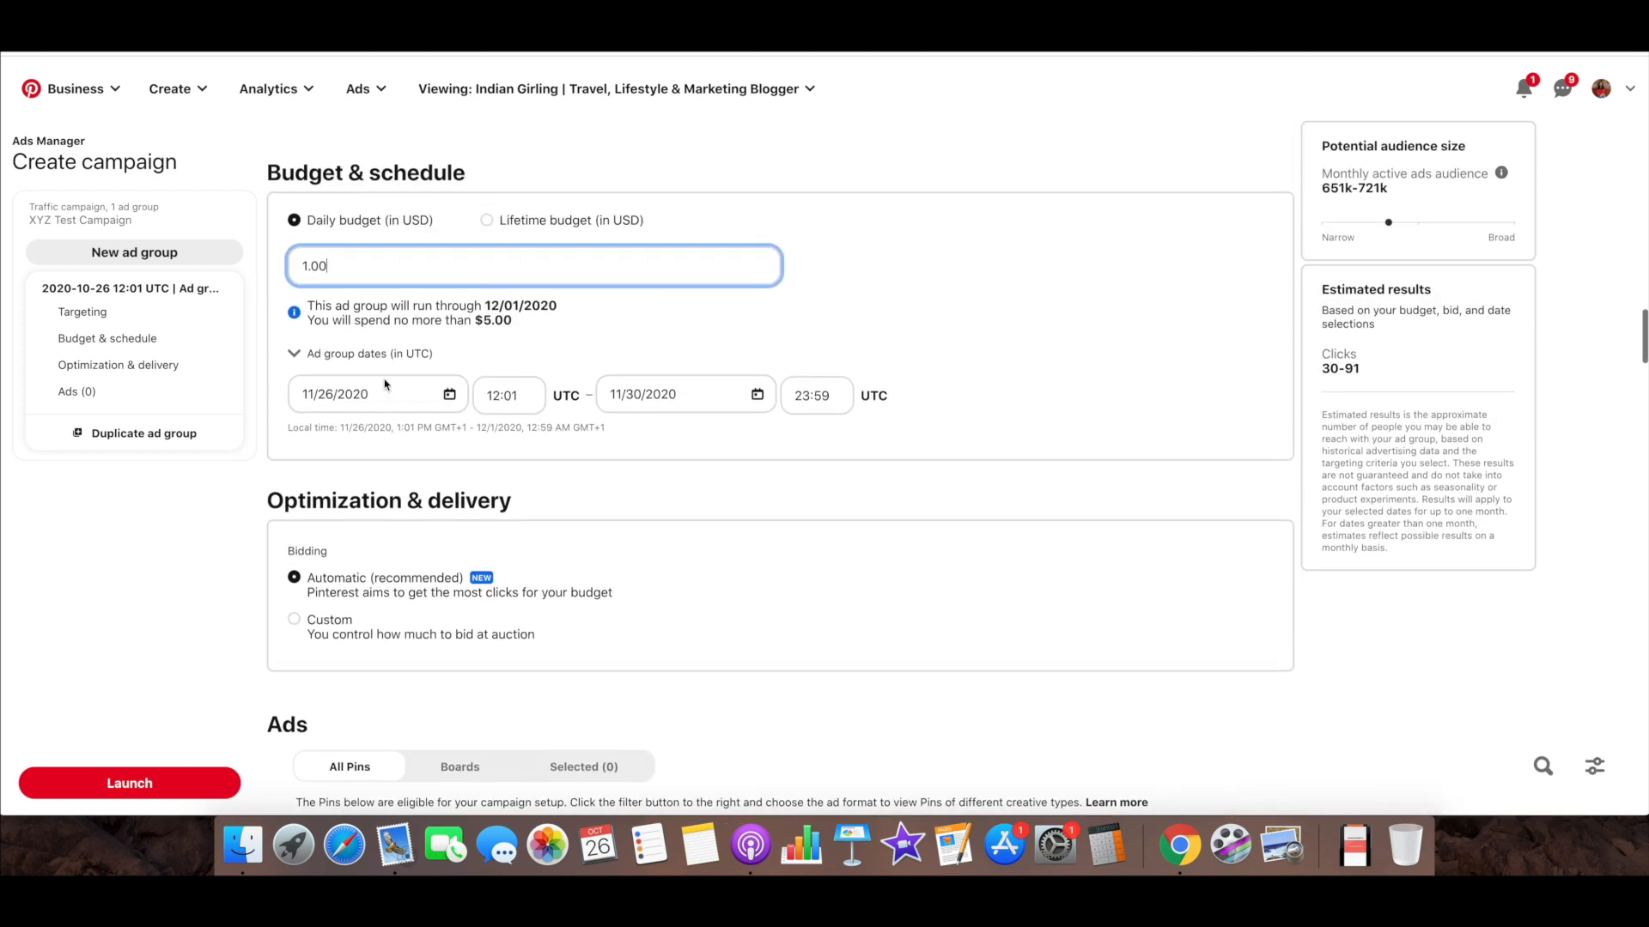
{"action": "scroll", "coordinate": [384, 384], "scroll_direction": "up", "scroll_amount": 1}
{"action": "scroll", "coordinate": [539, 307], "scroll_direction": "down", "scroll_amount": 6}
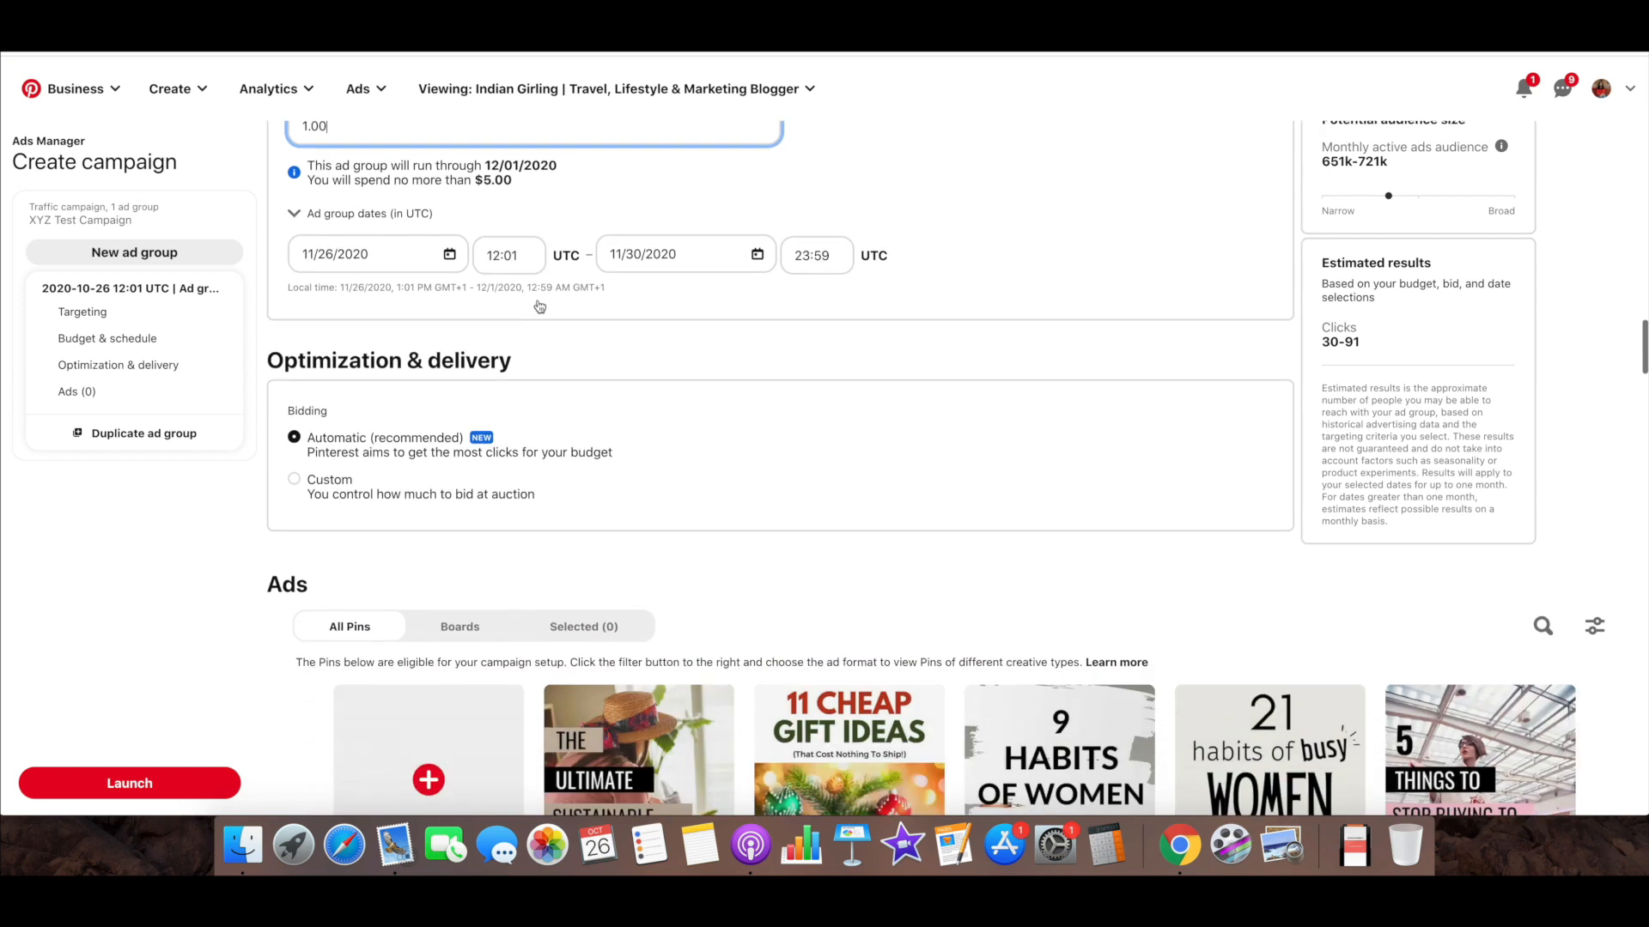
Try a custom maximum CPC bid of 5.00 USD, clear it and return bidding to Automatic (recommended)
{"action": "left_click", "coordinate": [293, 240]}
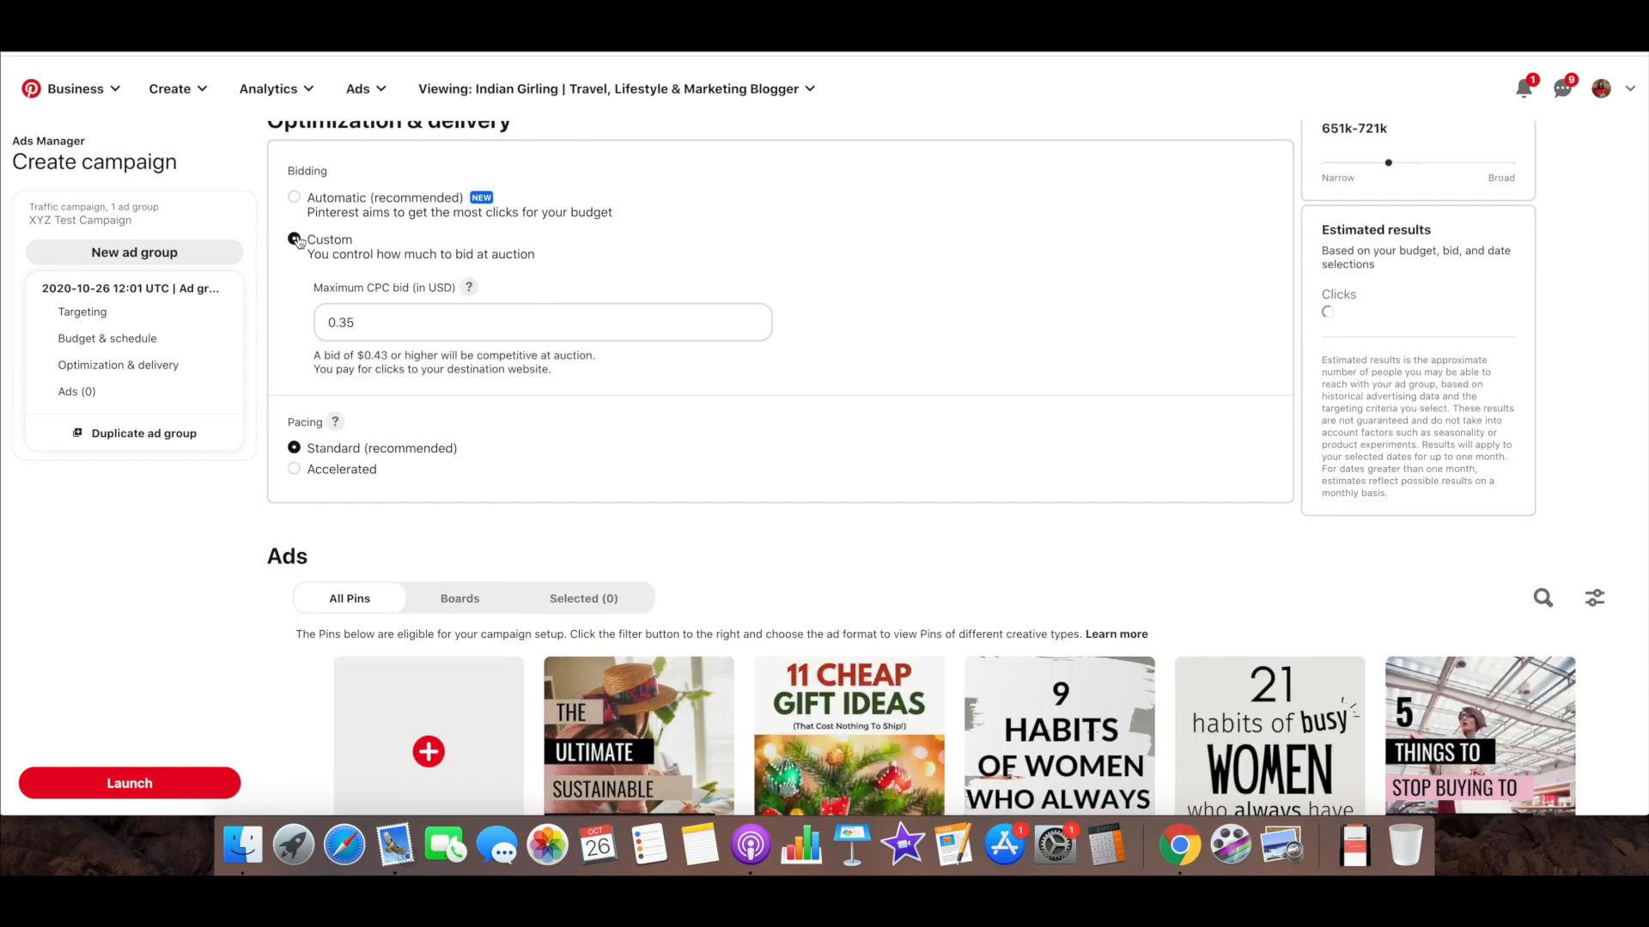
{"action": "left_click_drag", "start_coordinate": [355, 323], "coordinate": [293, 323]}
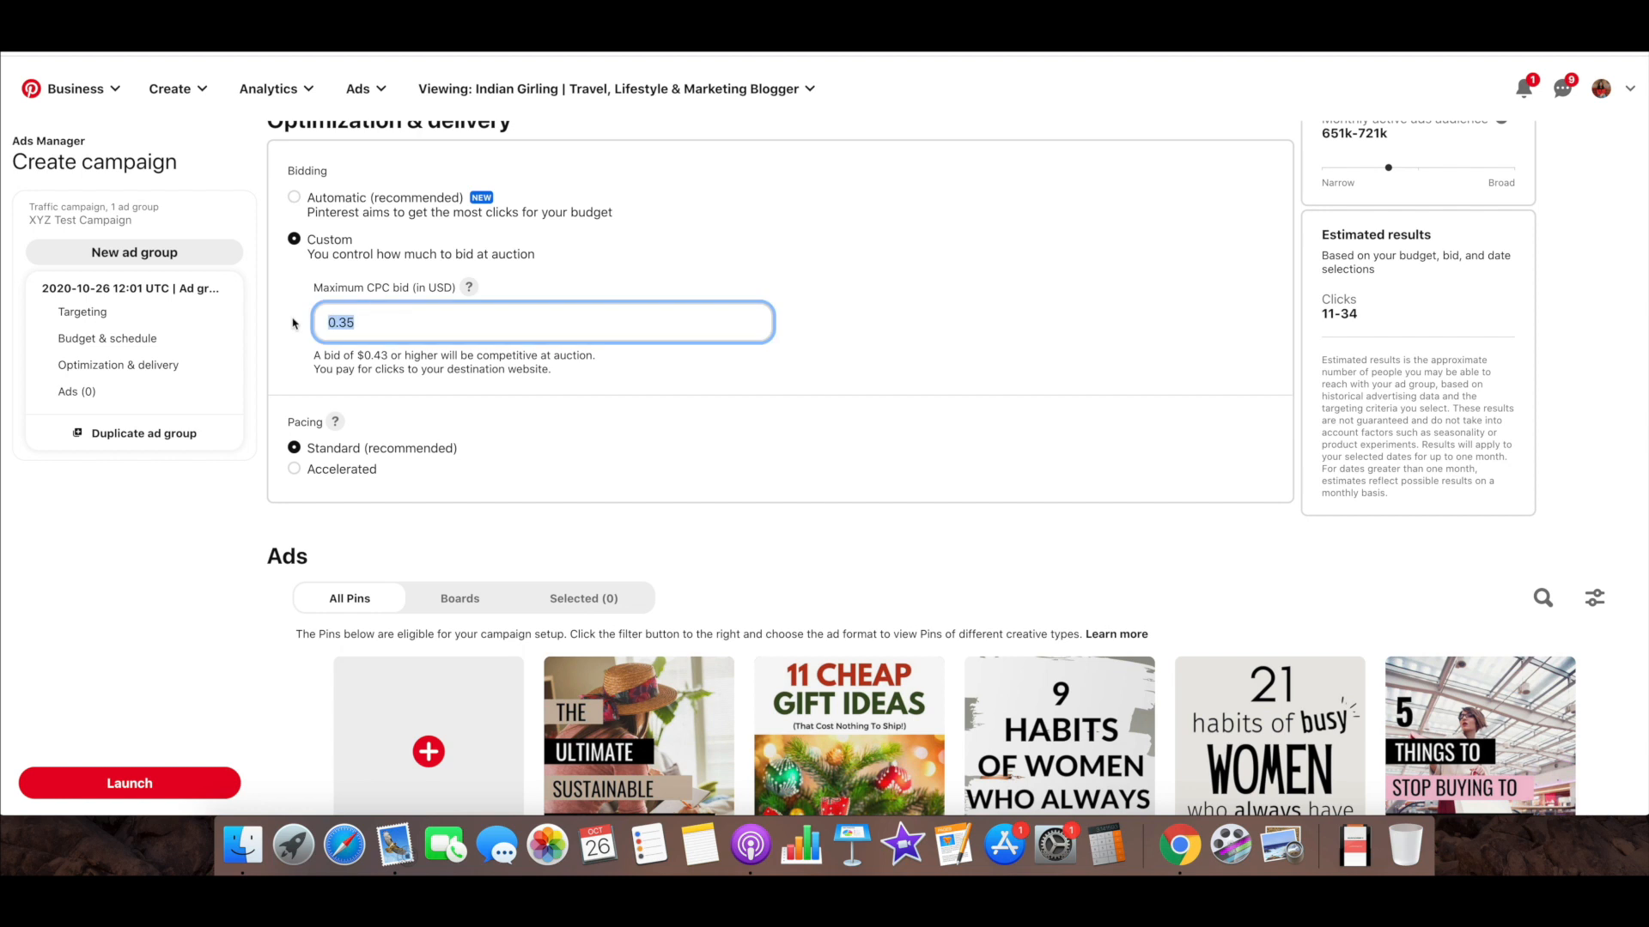
{"action": "type", "text": "5"}
{"action": "key", "text": "Tab"}
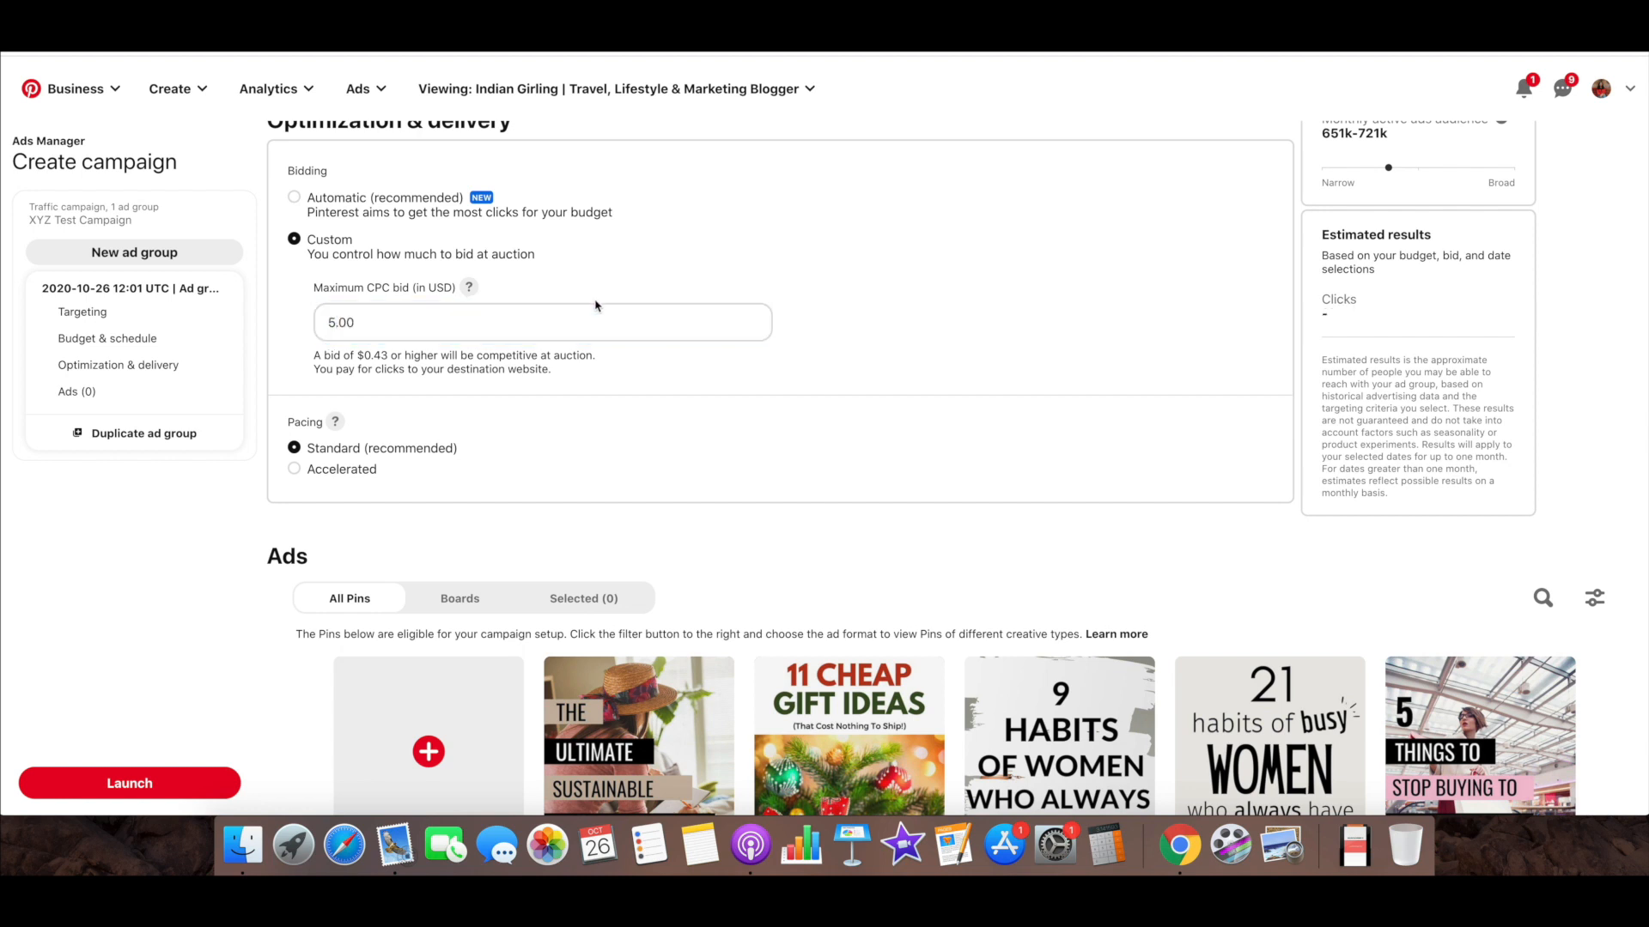
{"action": "left_click", "coordinate": [537, 324]}
{"action": "double_click", "coordinate": [536, 324]}
{"action": "key", "text": "BackSpace"}
{"action": "left_click", "coordinate": [290, 197]}
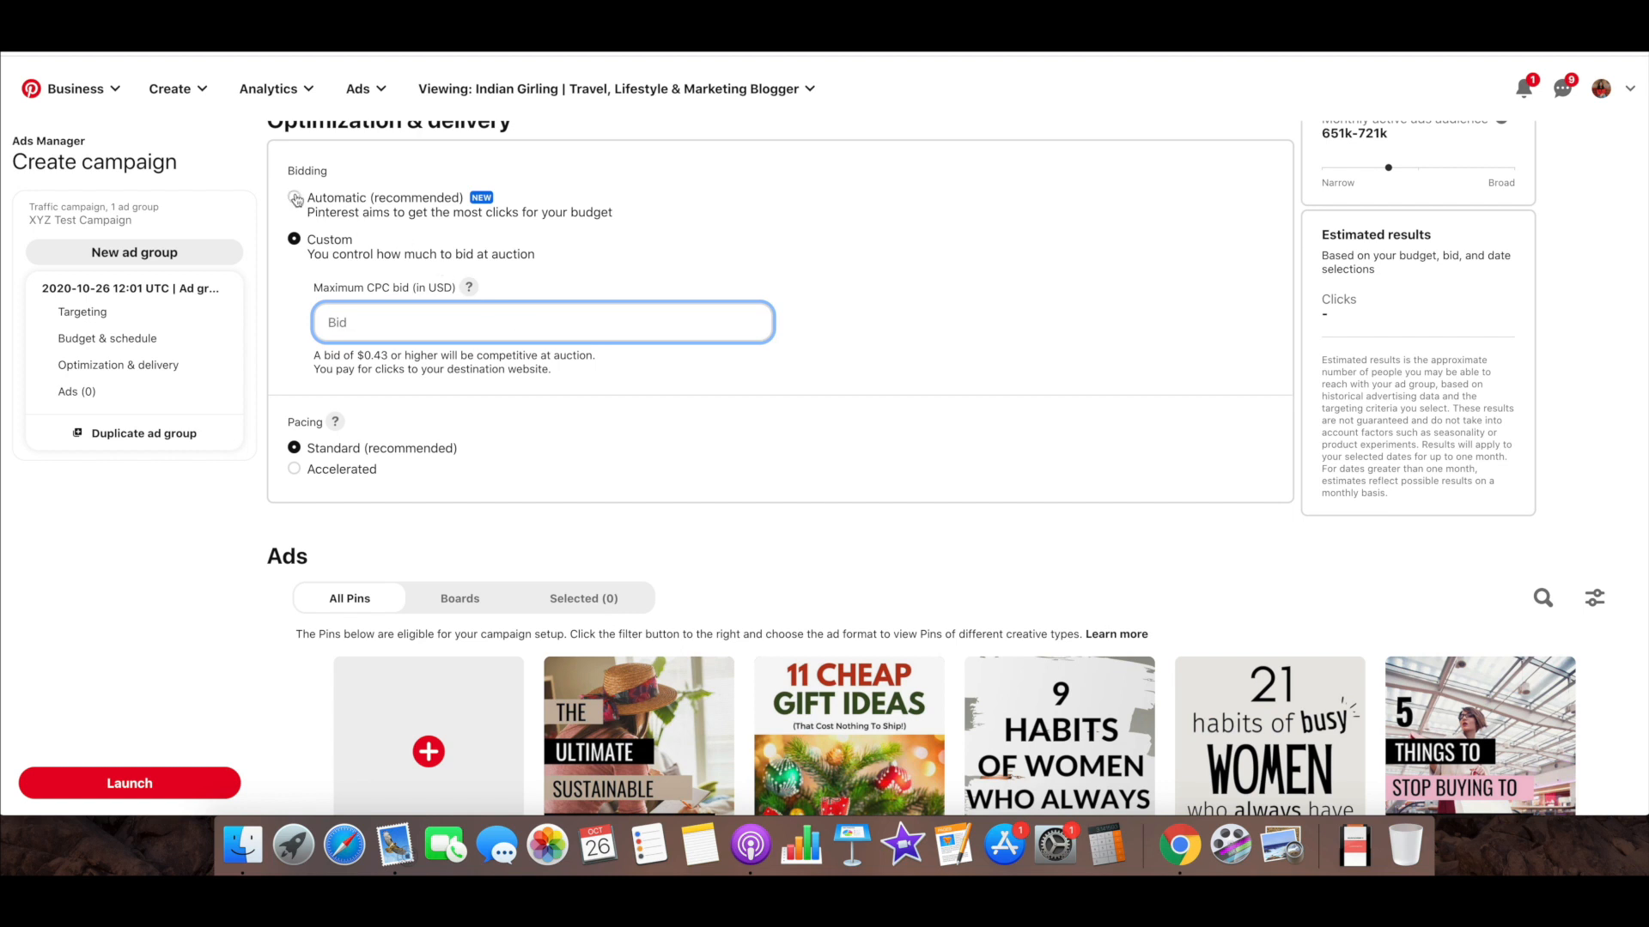
Browse the Pins and boards eligible for the ad group, and check the list of selected Pins
{"action": "scroll", "coordinate": [850, 323], "scroll_direction": "down", "scroll_amount": 3}
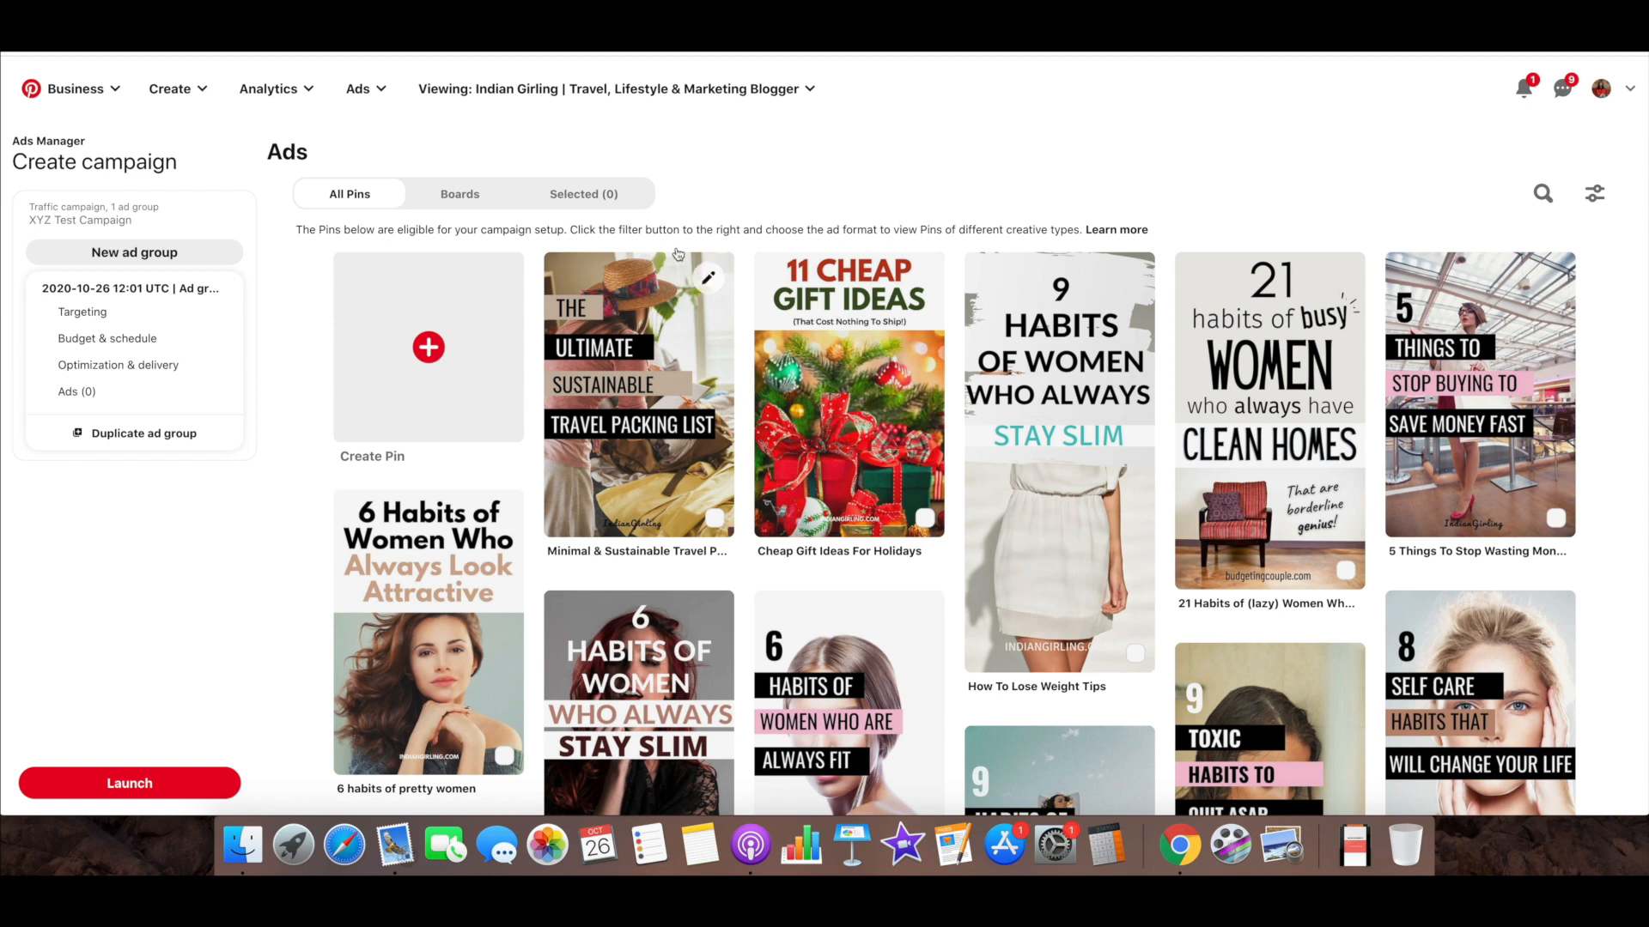
{"action": "scroll", "coordinate": [1016, 517], "scroll_direction": "down", "scroll_amount": 1}
{"action": "scroll", "coordinate": [1016, 517], "scroll_direction": "down", "scroll_amount": 5}
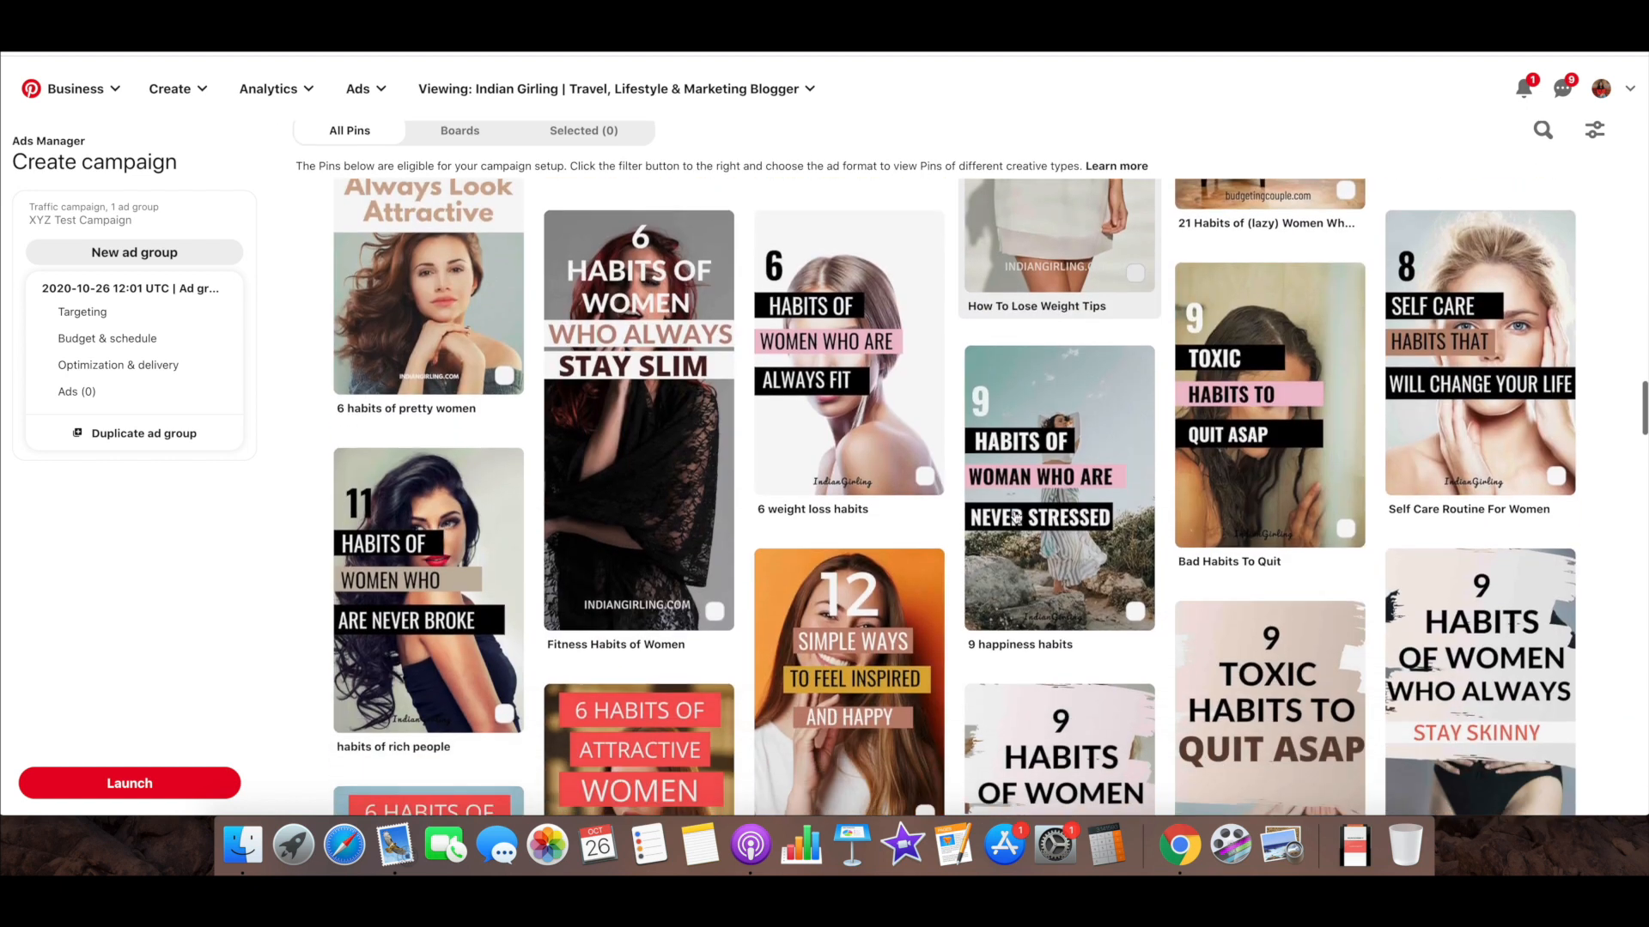
{"action": "scroll", "coordinate": [1005, 511], "scroll_direction": "up", "scroll_amount": 9}
{"action": "left_click", "coordinate": [485, 498]}
{"action": "scroll", "coordinate": [487, 504], "scroll_direction": "down", "scroll_amount": 3}
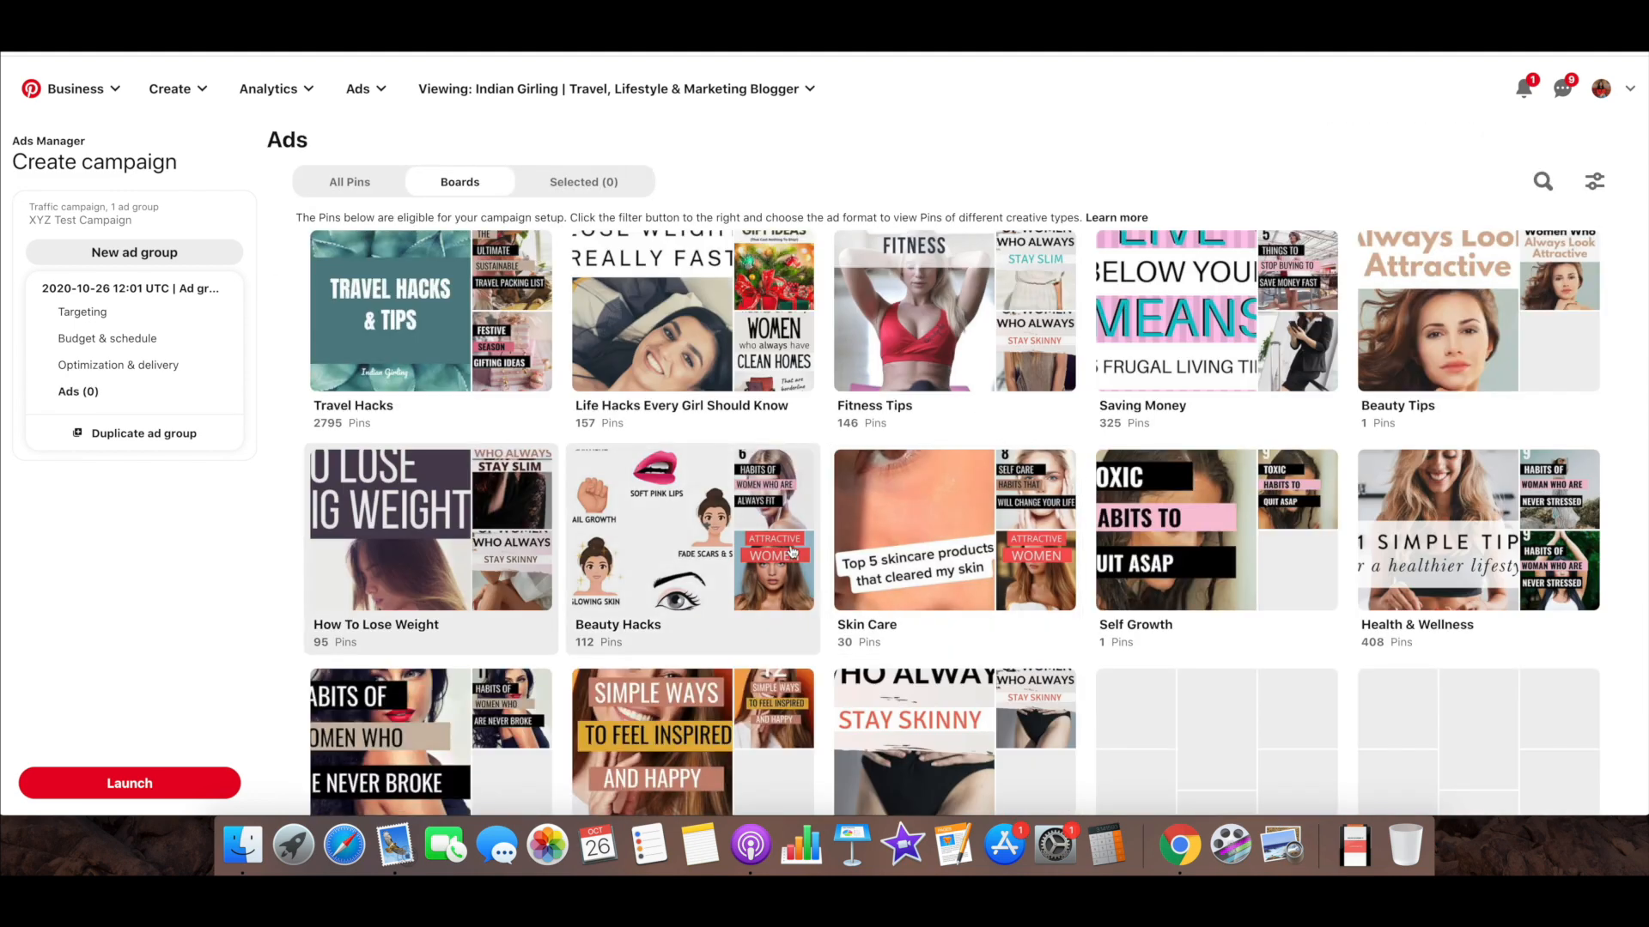
{"action": "scroll", "coordinate": [757, 575], "scroll_direction": "down", "scroll_amount": 6}
{"action": "scroll", "coordinate": [791, 551], "scroll_direction": "down", "scroll_amount": 2}
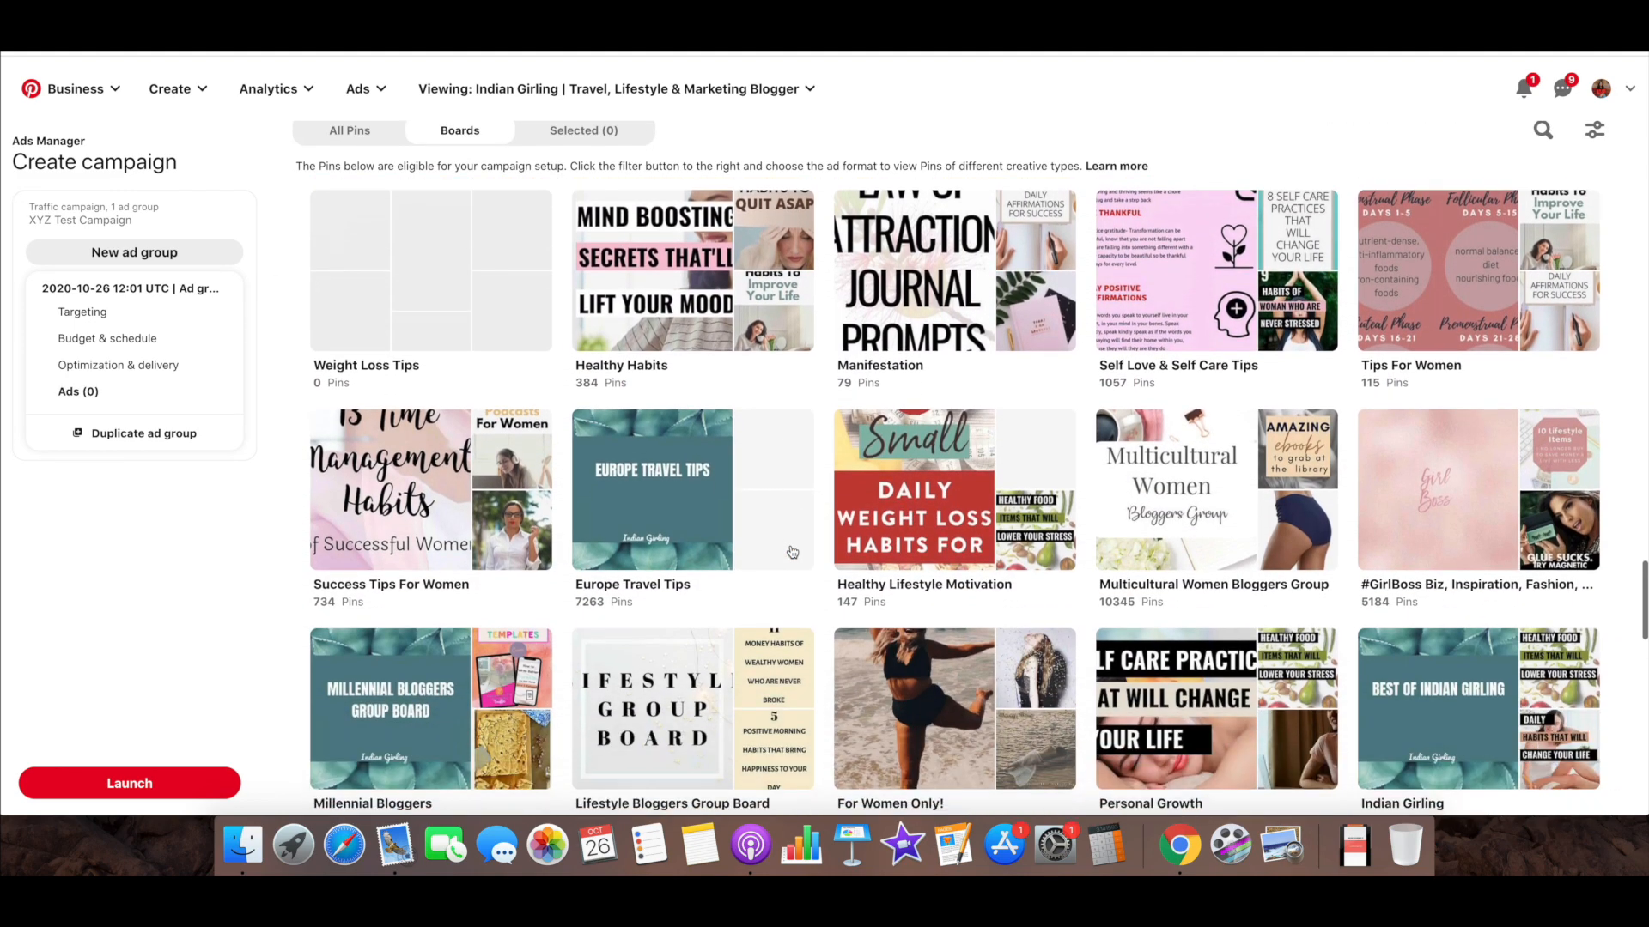
{"action": "scroll", "coordinate": [792, 552], "scroll_direction": "up", "scroll_amount": 9}
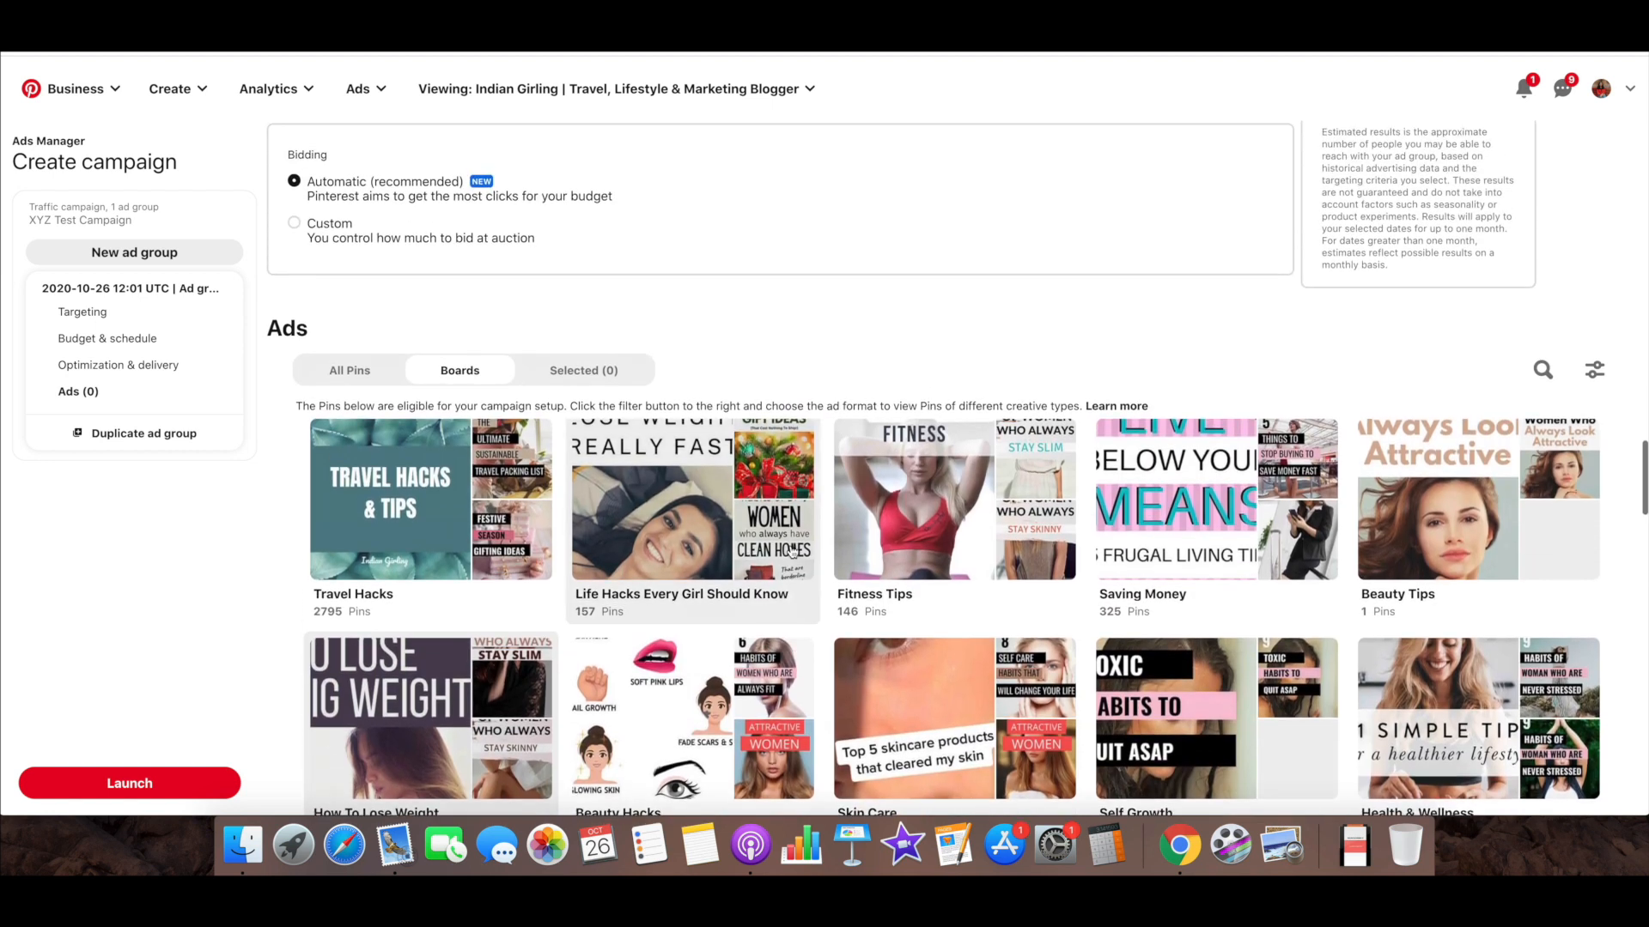
{"action": "left_click", "coordinate": [583, 374]}
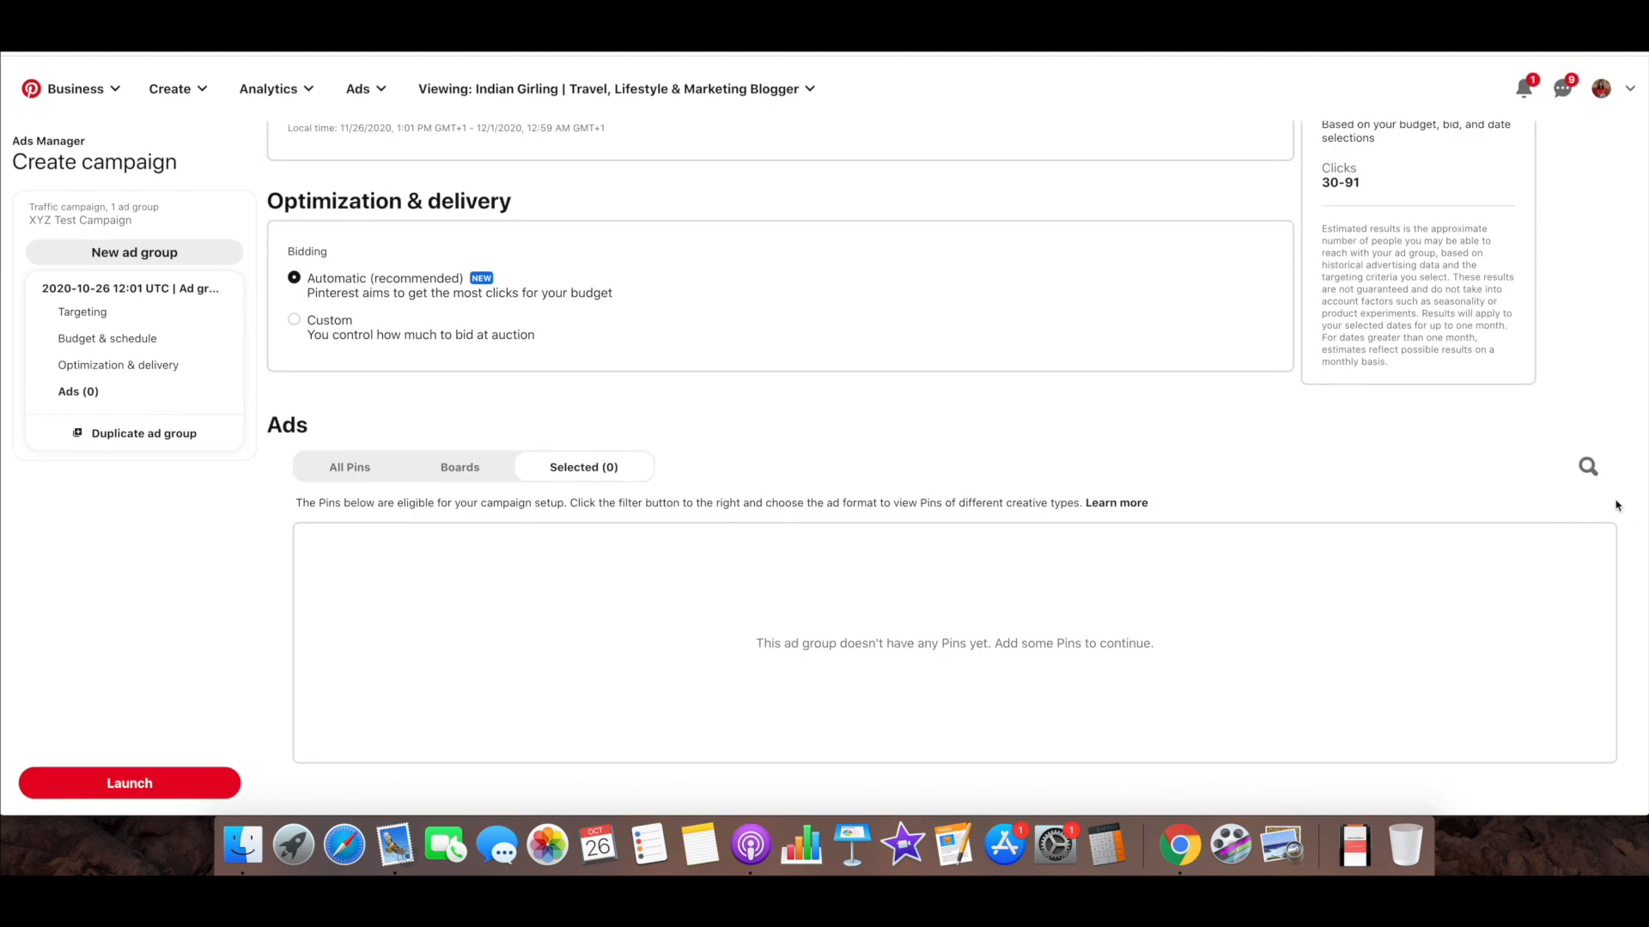
{"action": "left_click", "coordinate": [1588, 466]}
{"action": "left_click", "coordinate": [406, 469]}
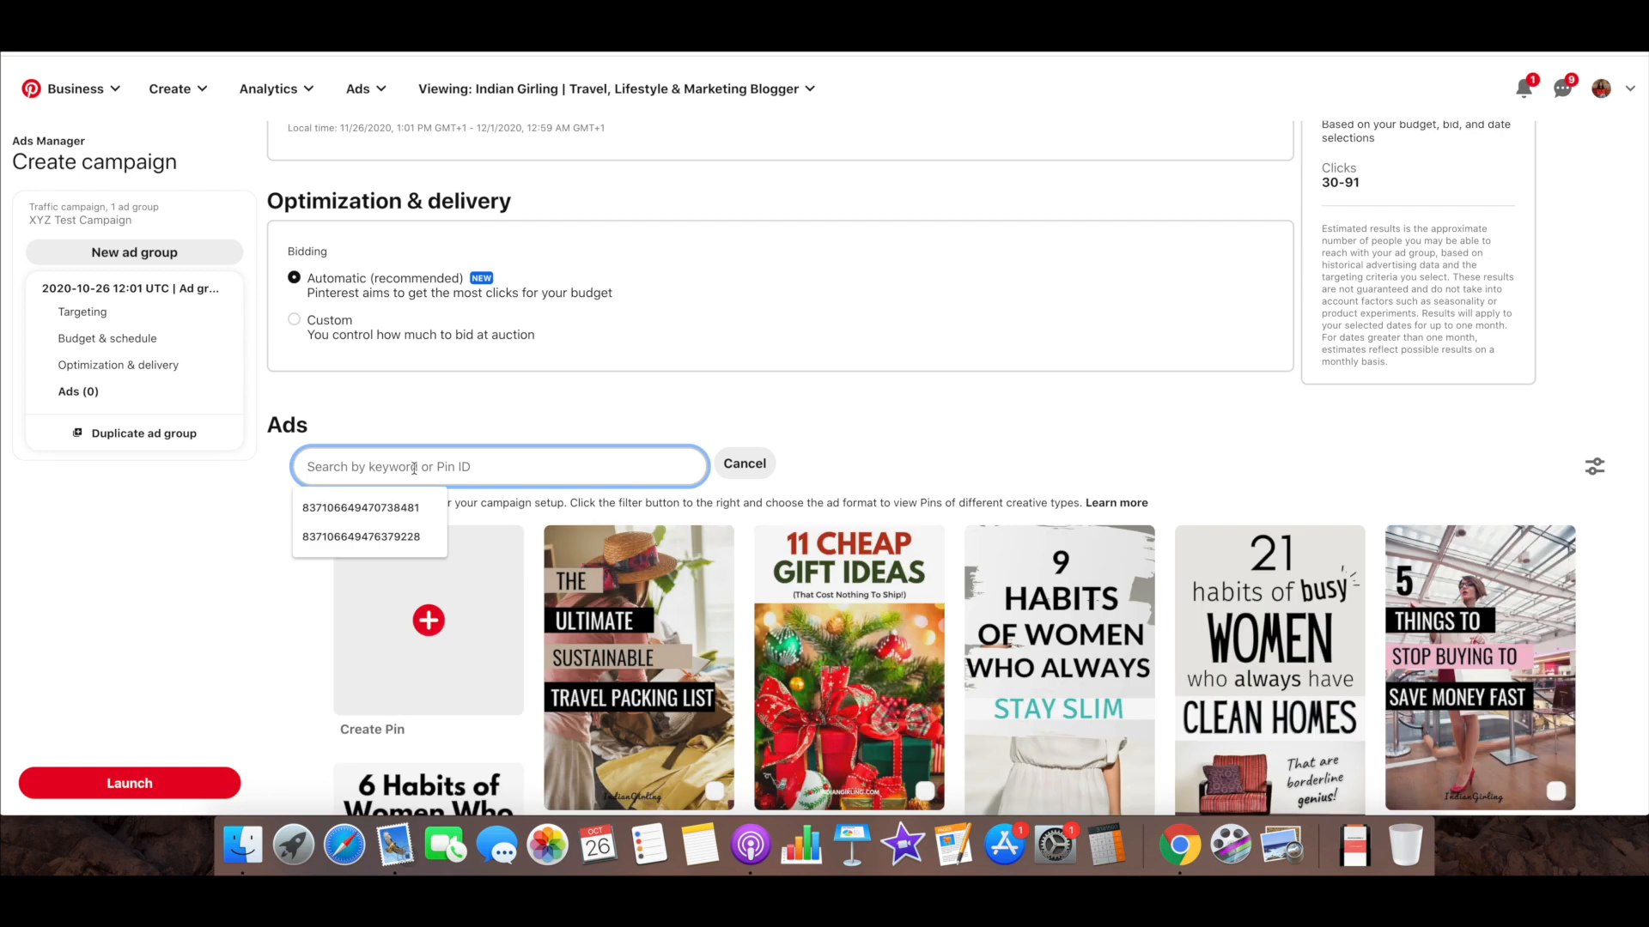
{"action": "left_click", "coordinate": [399, 509]}
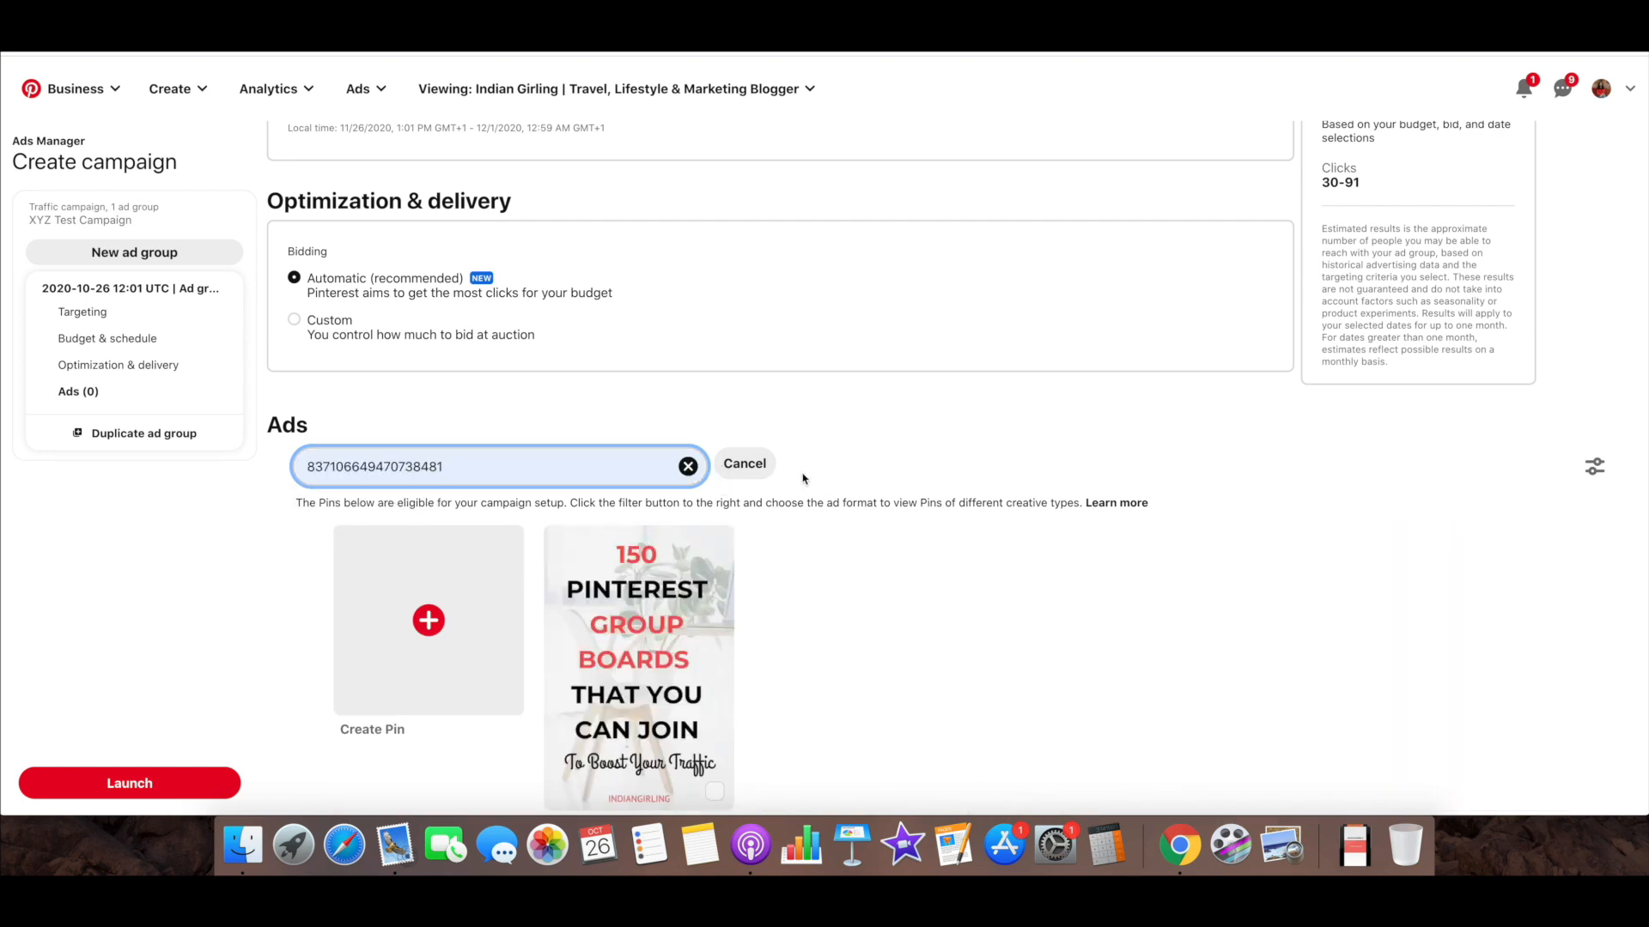
Cancel the Pin ID search and return to the full list of eligible Pins with its option for creating a new Pin
{"action": "left_click", "coordinate": [747, 465]}
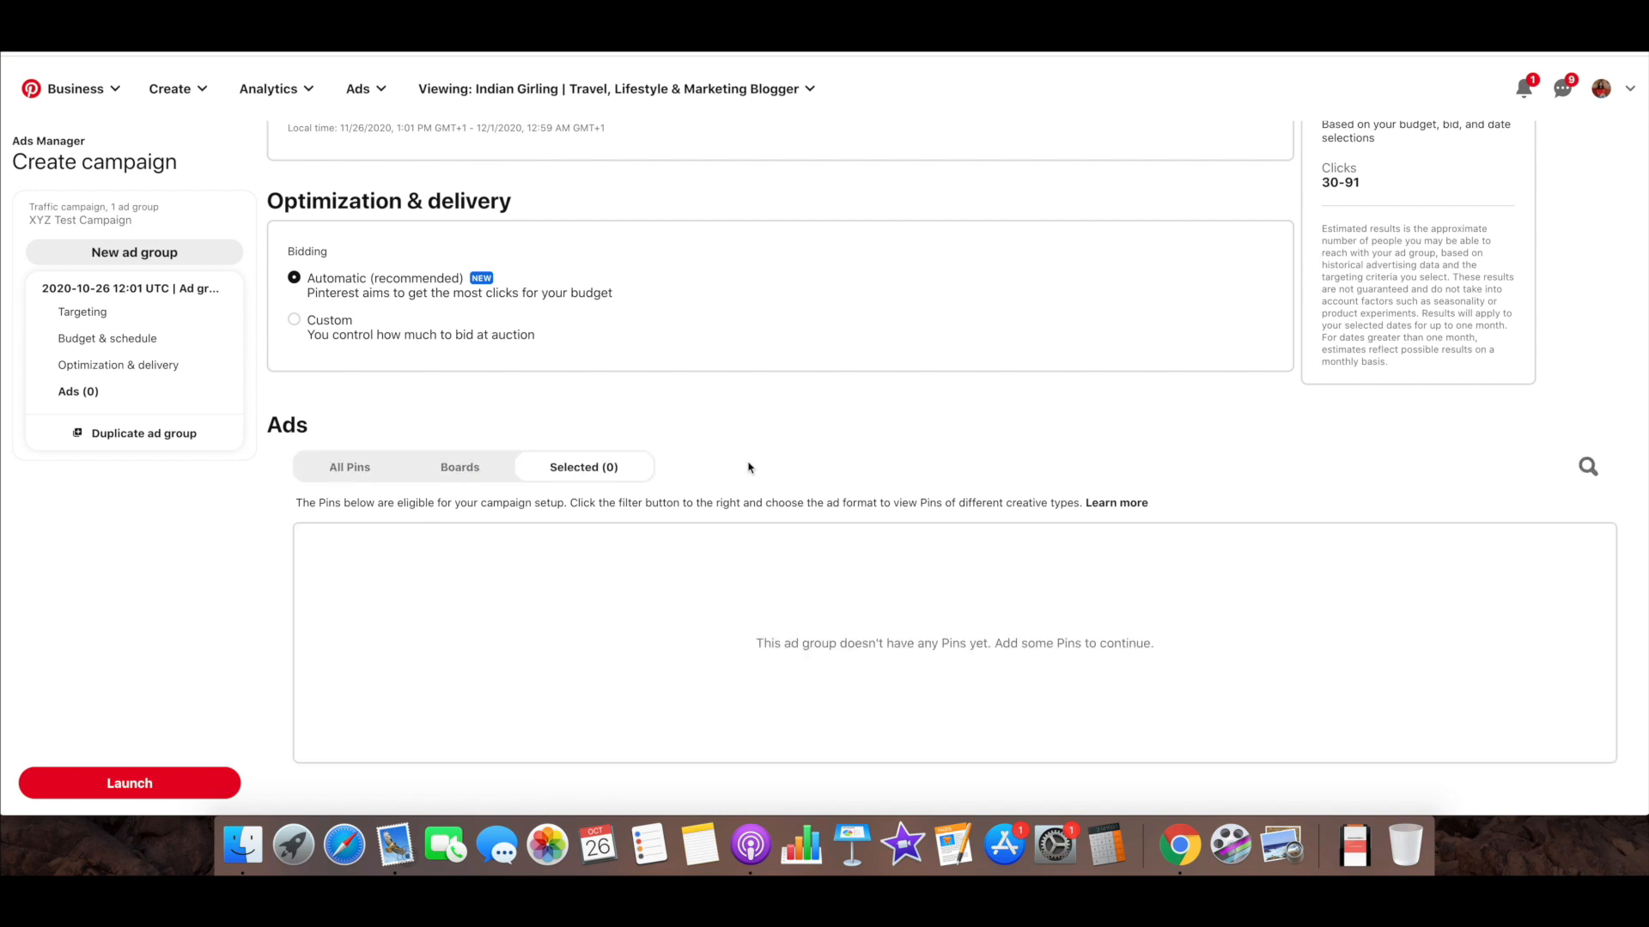
{"action": "left_click", "coordinate": [355, 472]}
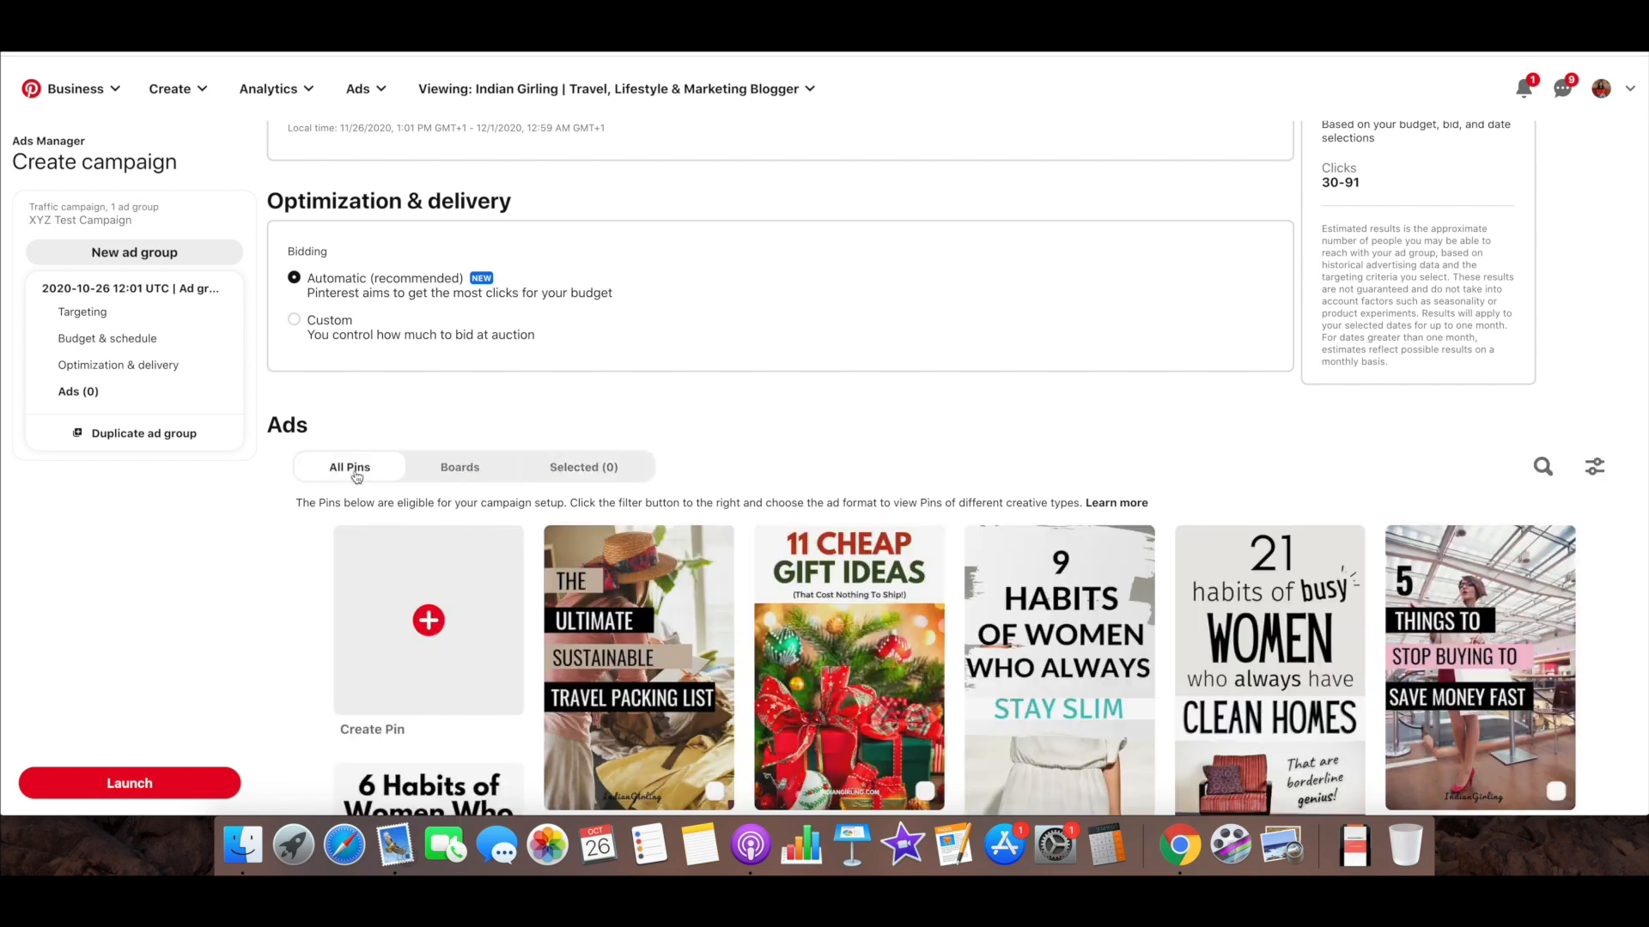
{"action": "scroll", "coordinate": [444, 307], "scroll_direction": "down", "scroll_amount": 5}
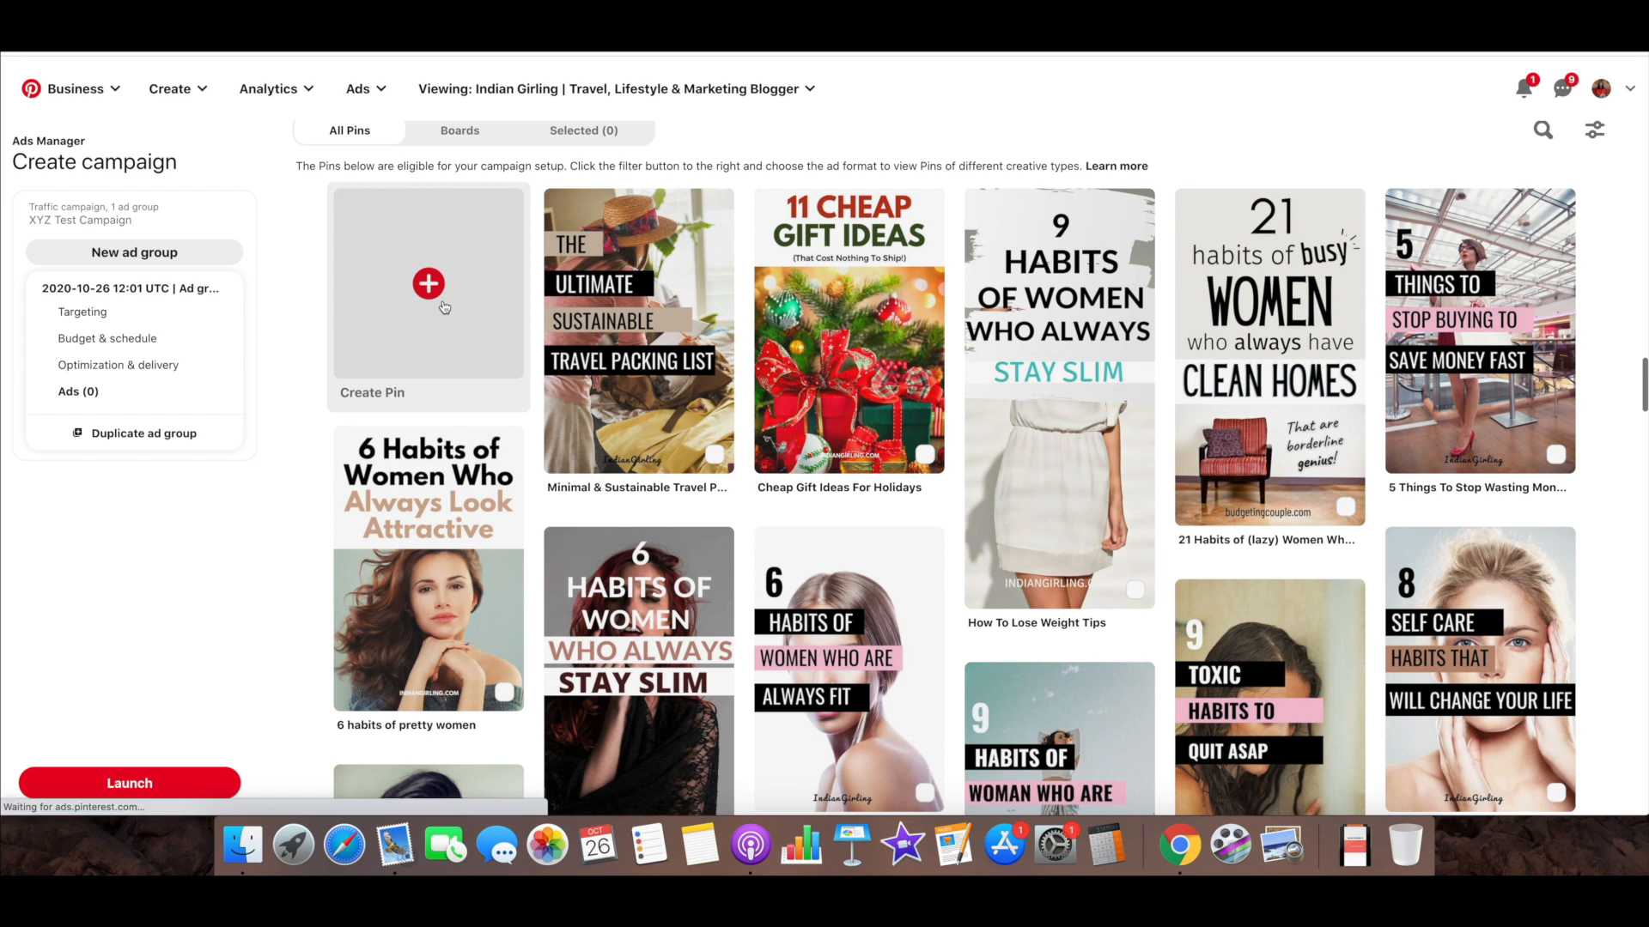
{"action": "left_click", "coordinate": [429, 284]}
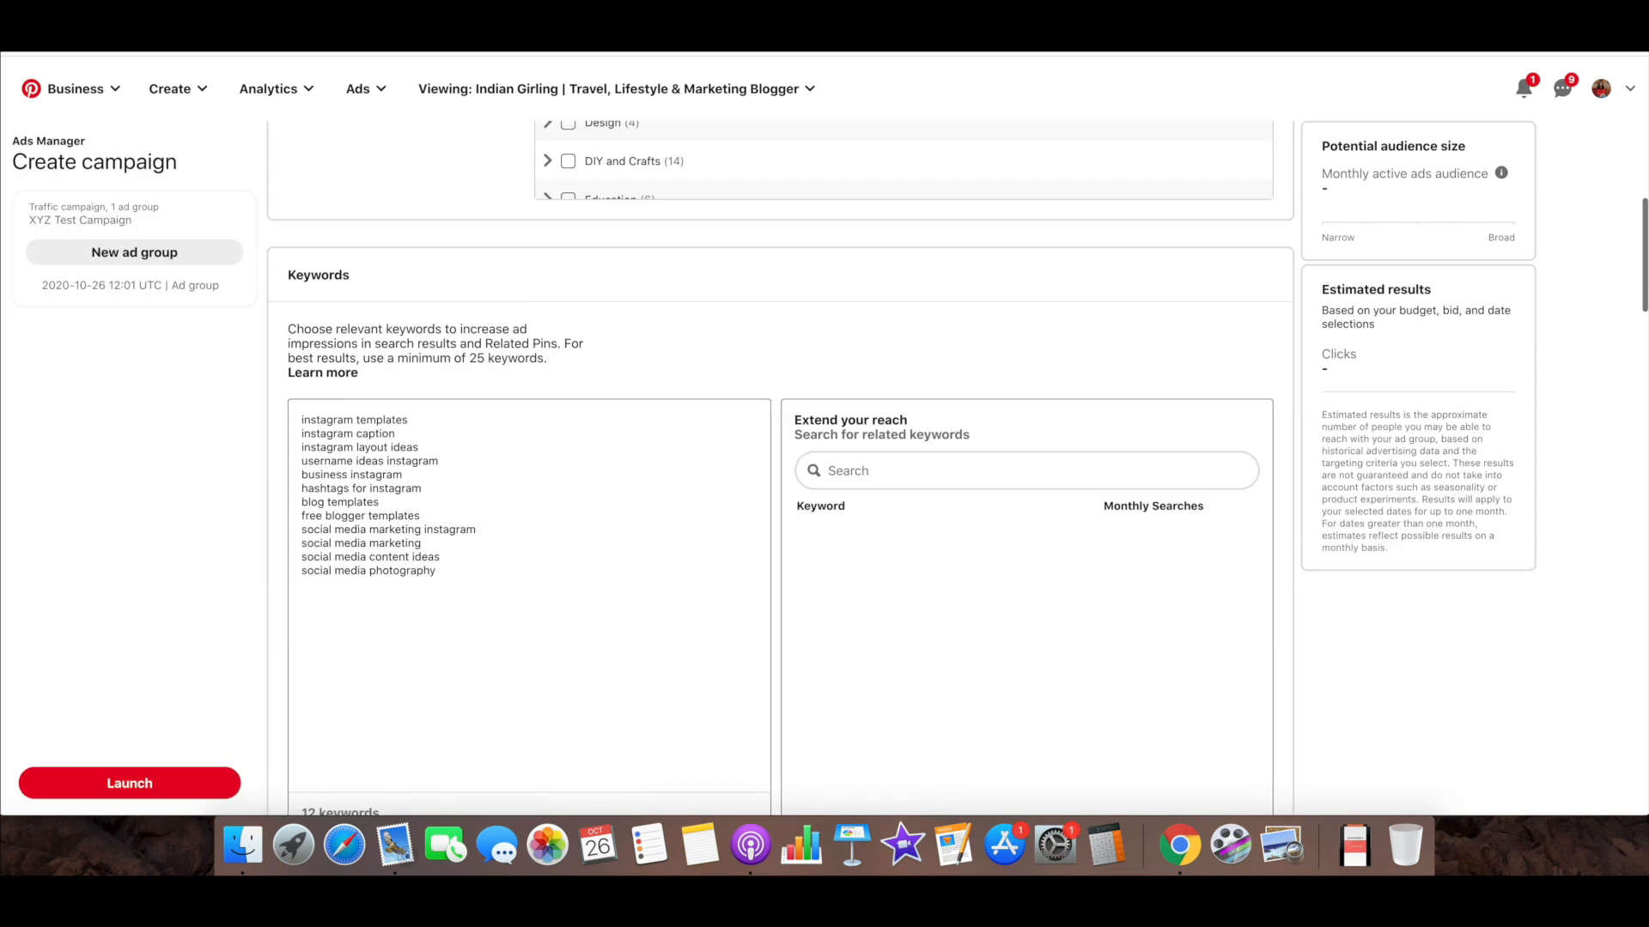
{"action": "scroll", "coordinate": [430, 408], "scroll_direction": "down", "scroll_amount": 10}
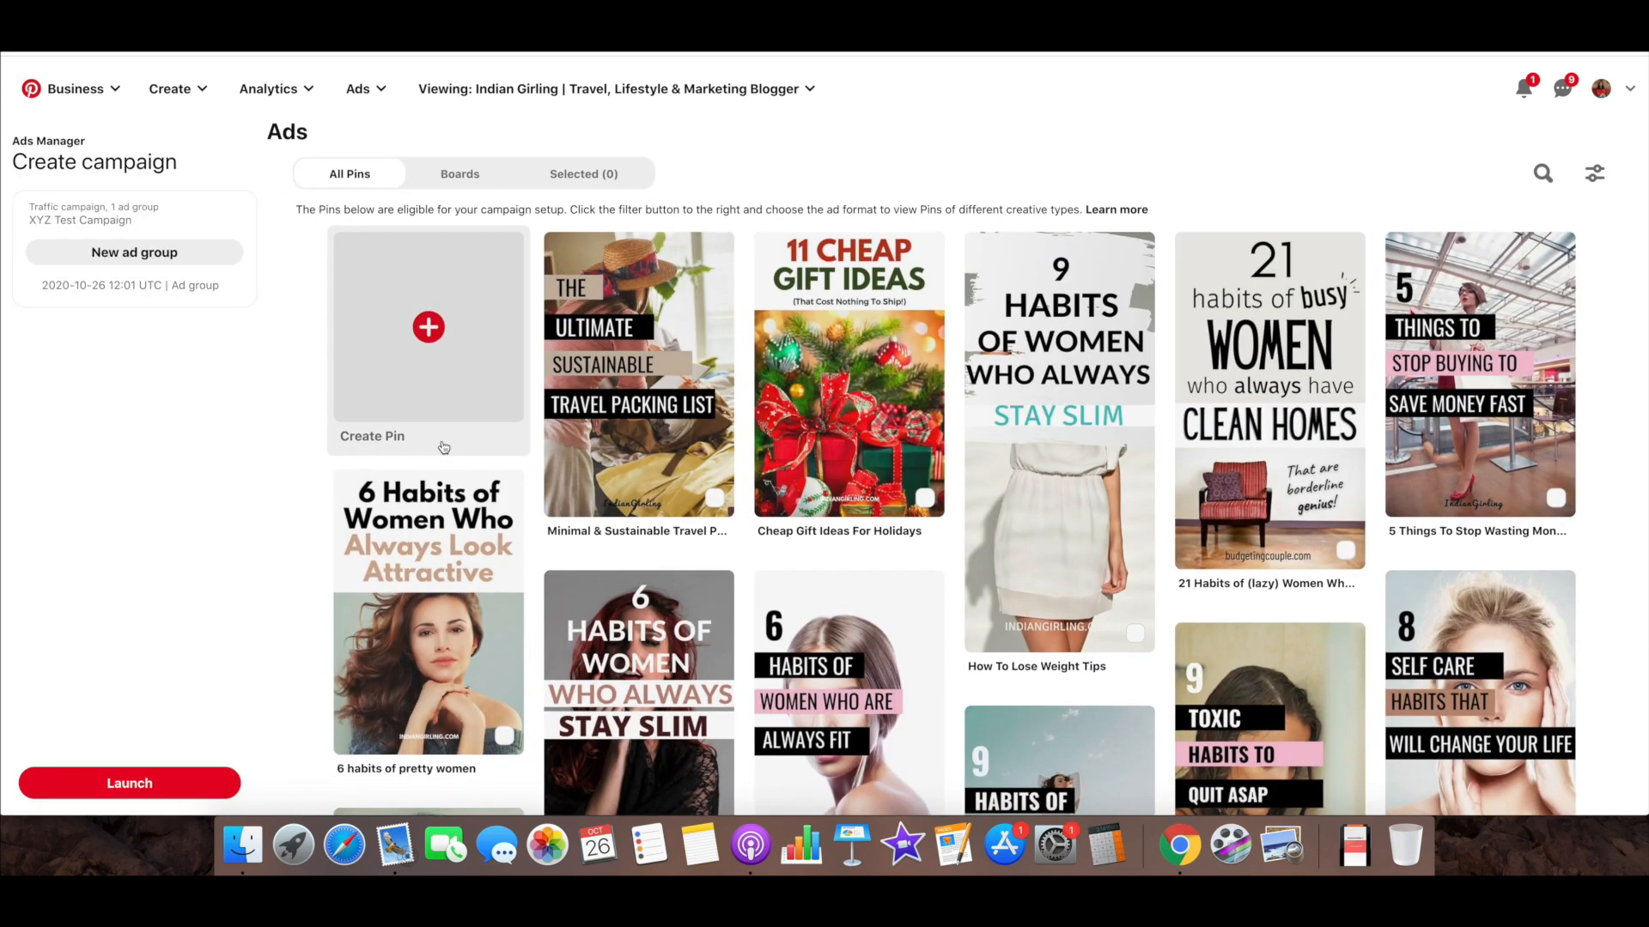
{"action": "scroll", "coordinate": [443, 447], "scroll_direction": "up", "scroll_amount": 1}
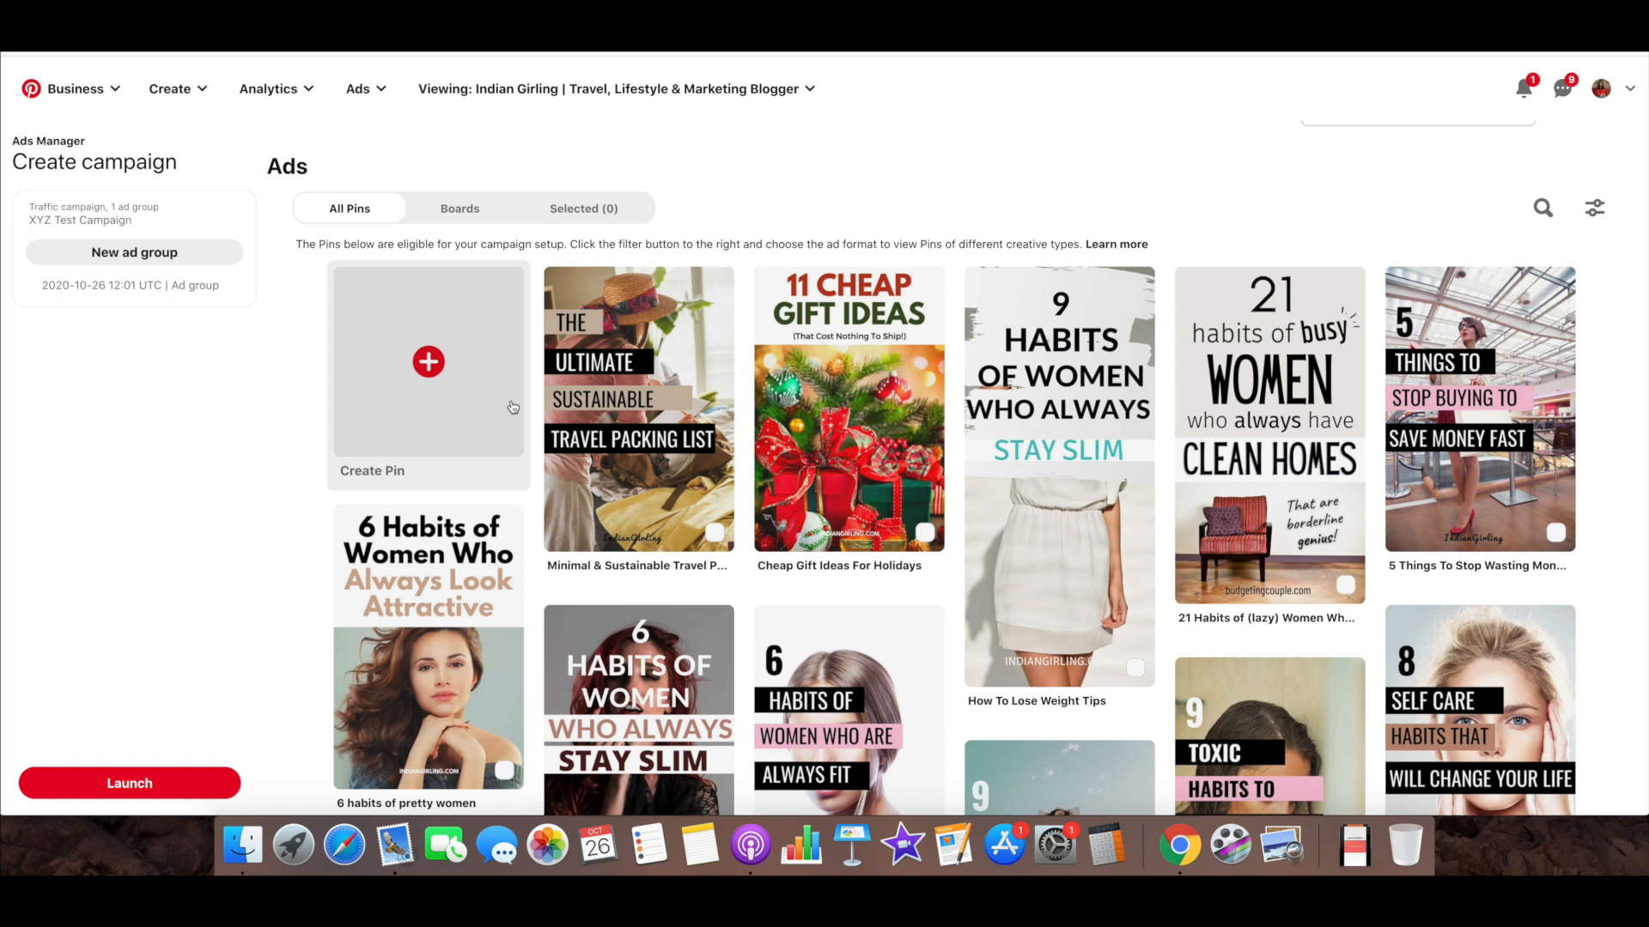
Try choosing the sustainable travel packing list and Cheap Gift Ideas For Holidays Pins as ads, and deselect both
{"action": "left_click", "coordinate": [637, 410]}
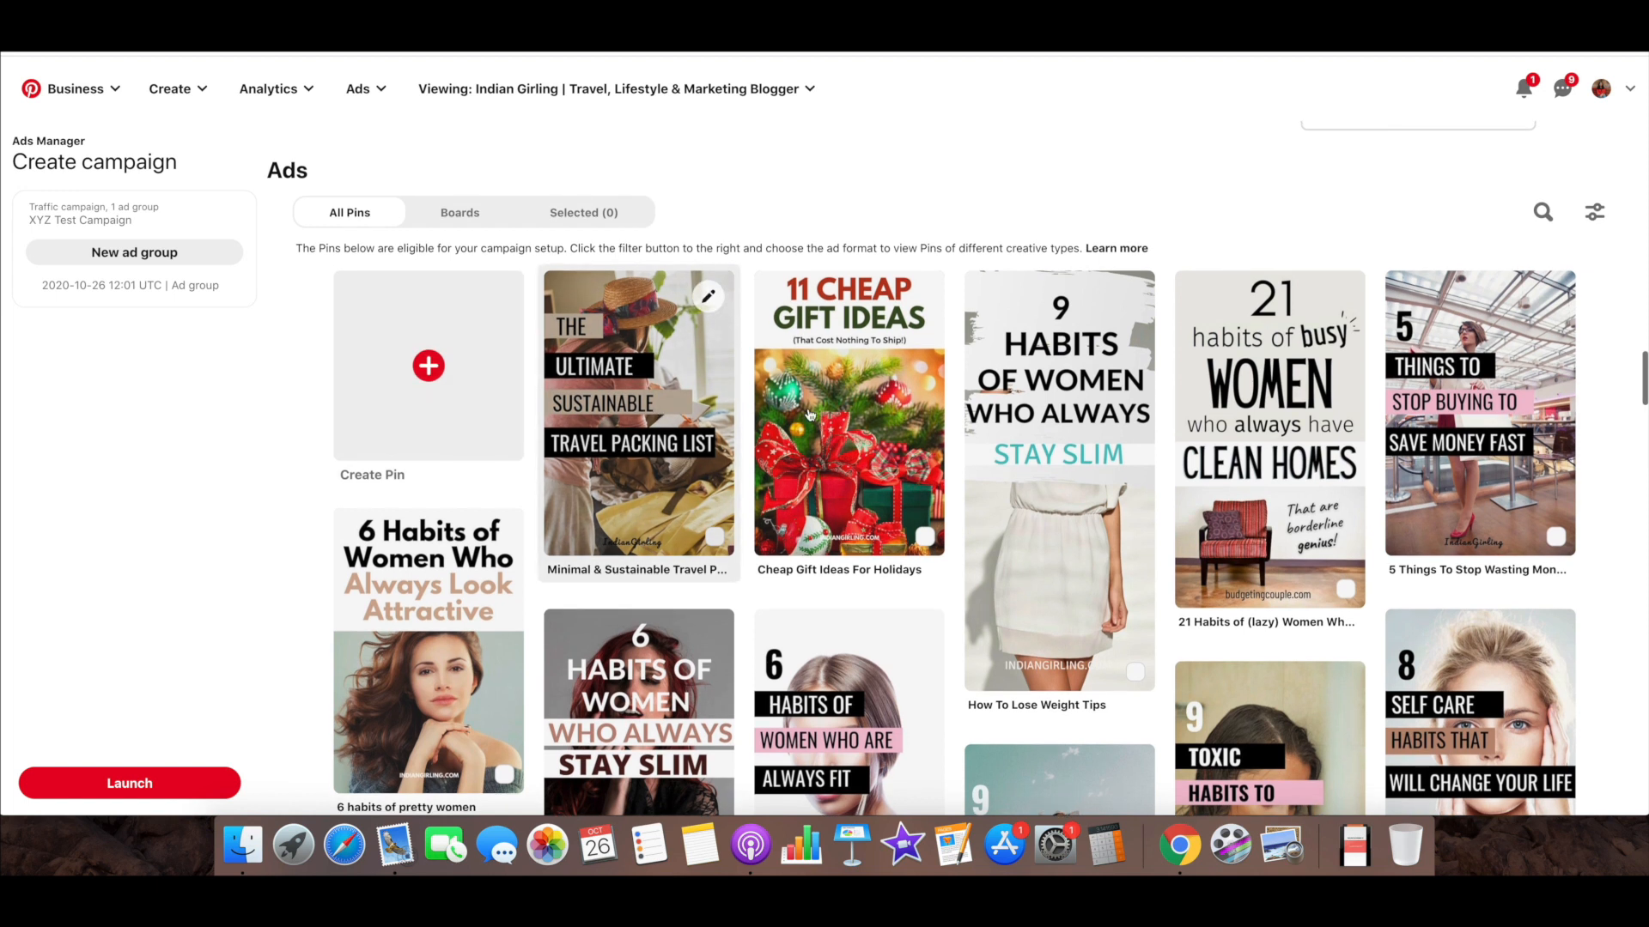
{"action": "left_click", "coordinate": [809, 415]}
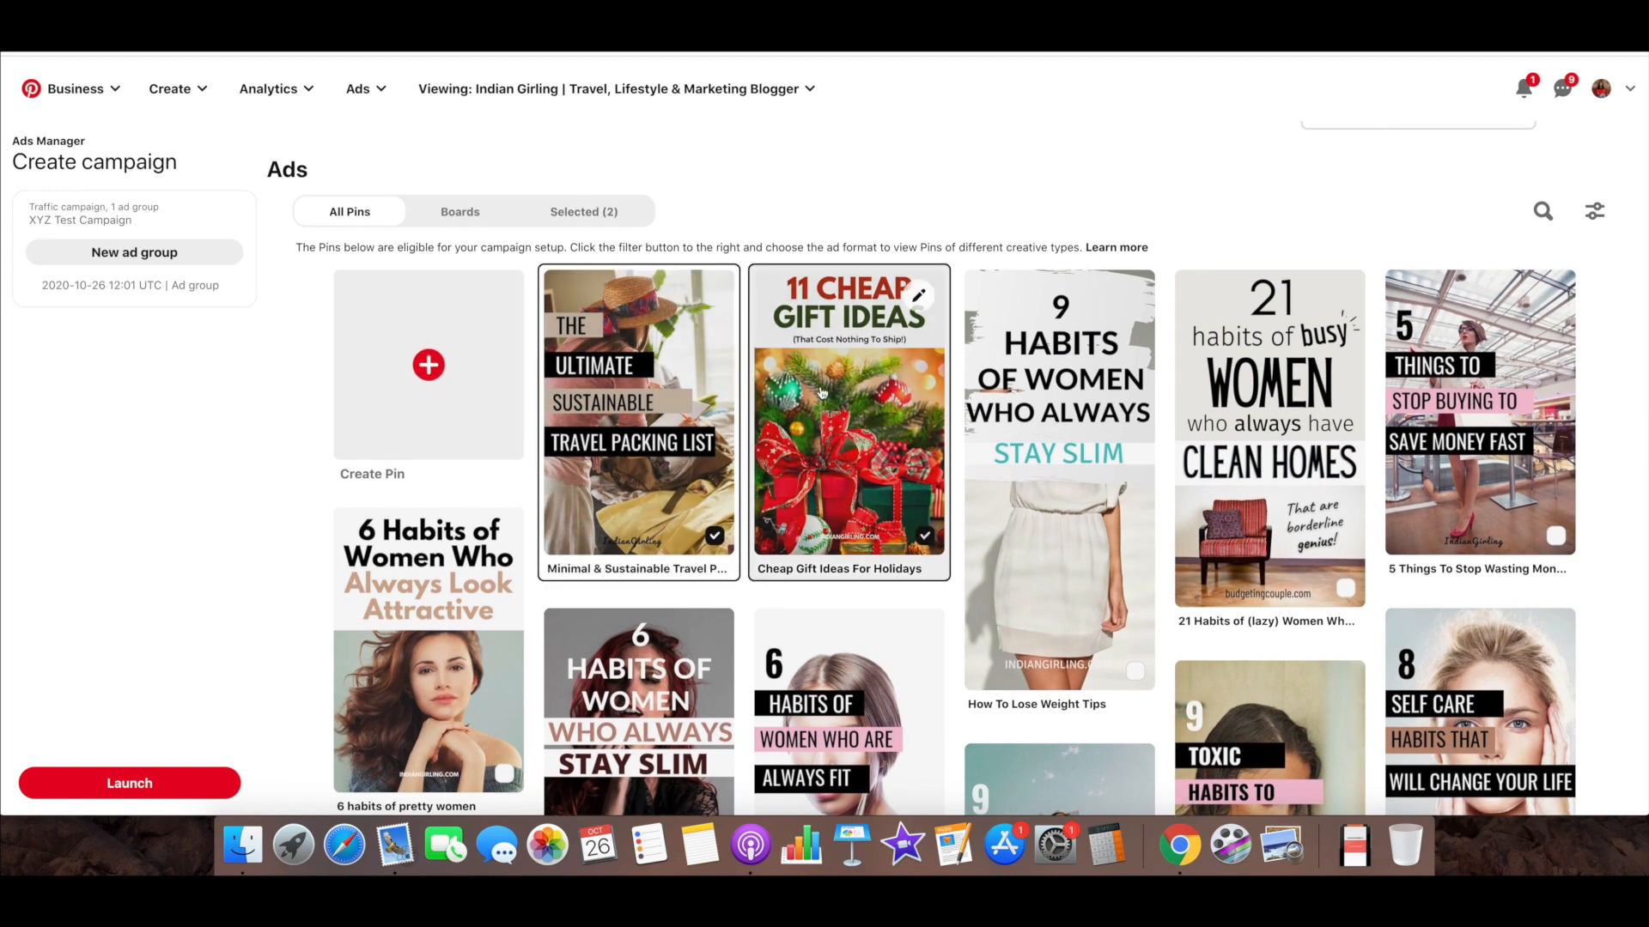
{"action": "left_click", "coordinate": [725, 451]}
{"action": "left_click", "coordinate": [890, 448]}
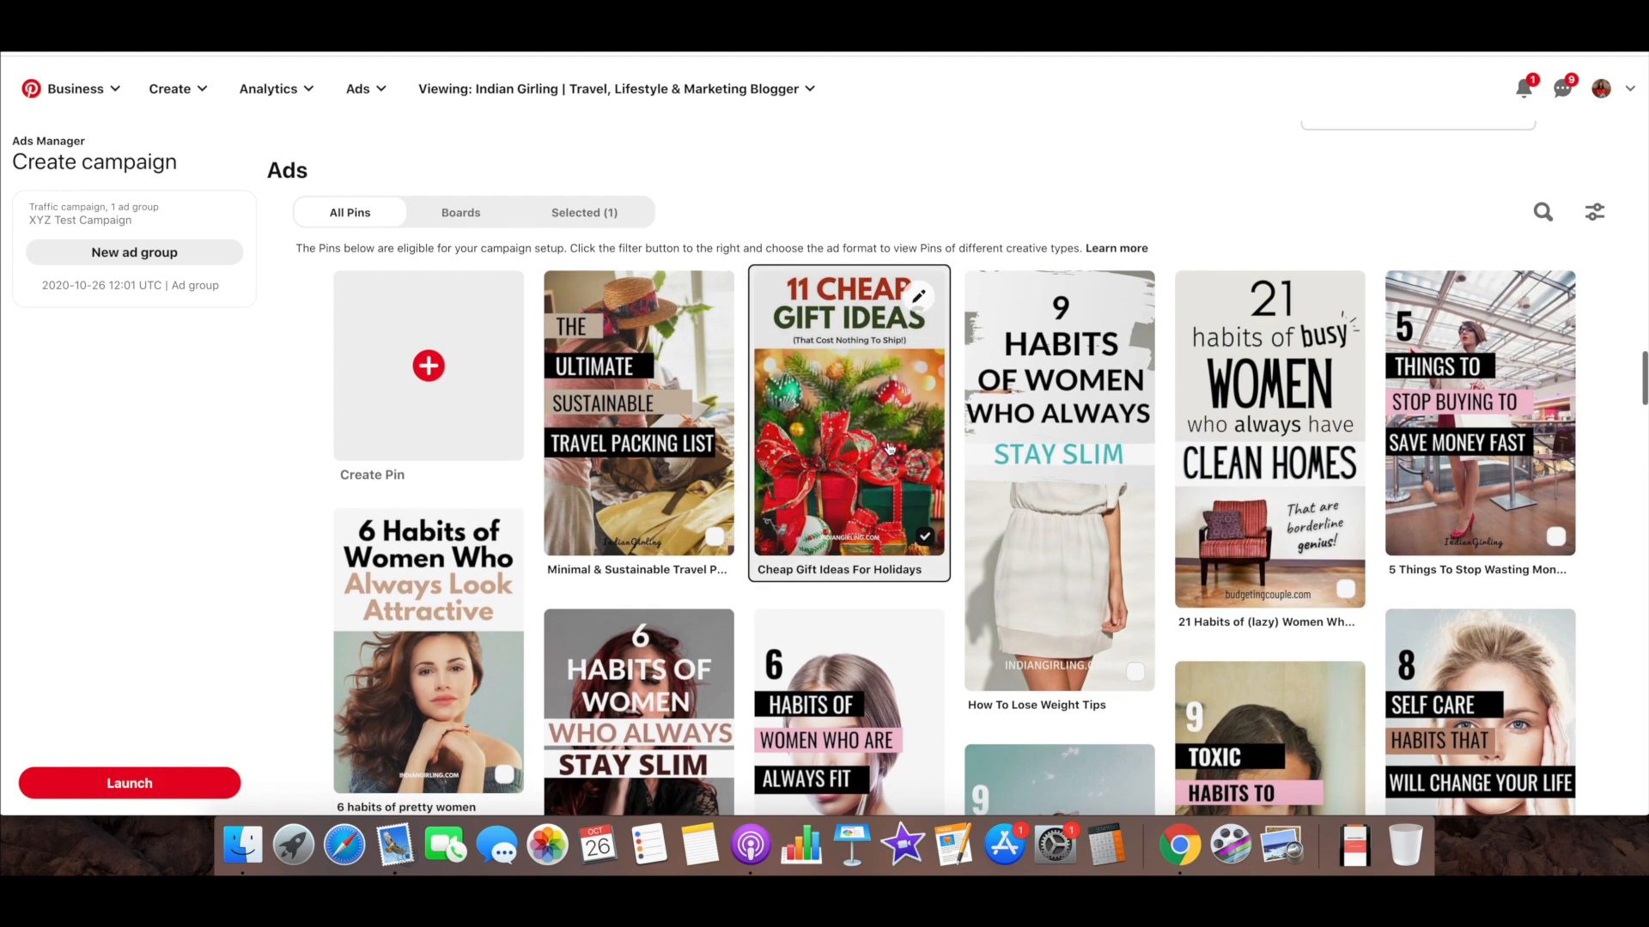
Try choosing the 6 weight loss habits and Fitness Habits of Women Pins as ads, and deselect both
{"action": "scroll", "coordinate": [889, 448], "scroll_direction": "down", "scroll_amount": 6}
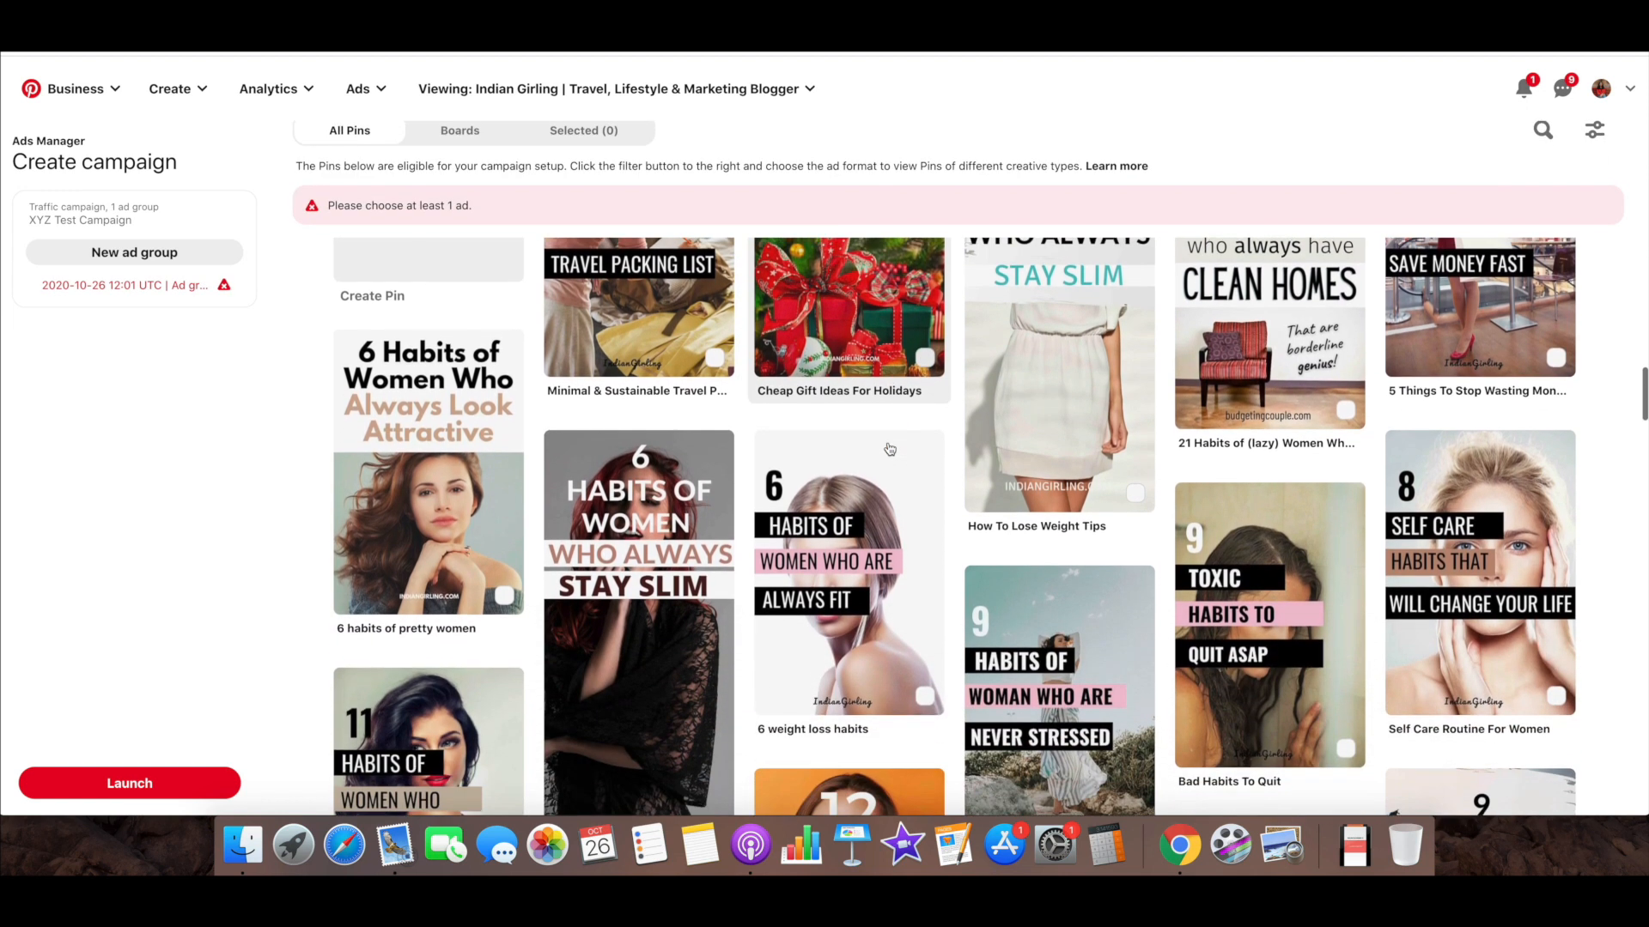
{"action": "scroll", "coordinate": [888, 448], "scroll_direction": "up", "scroll_amount": 2}
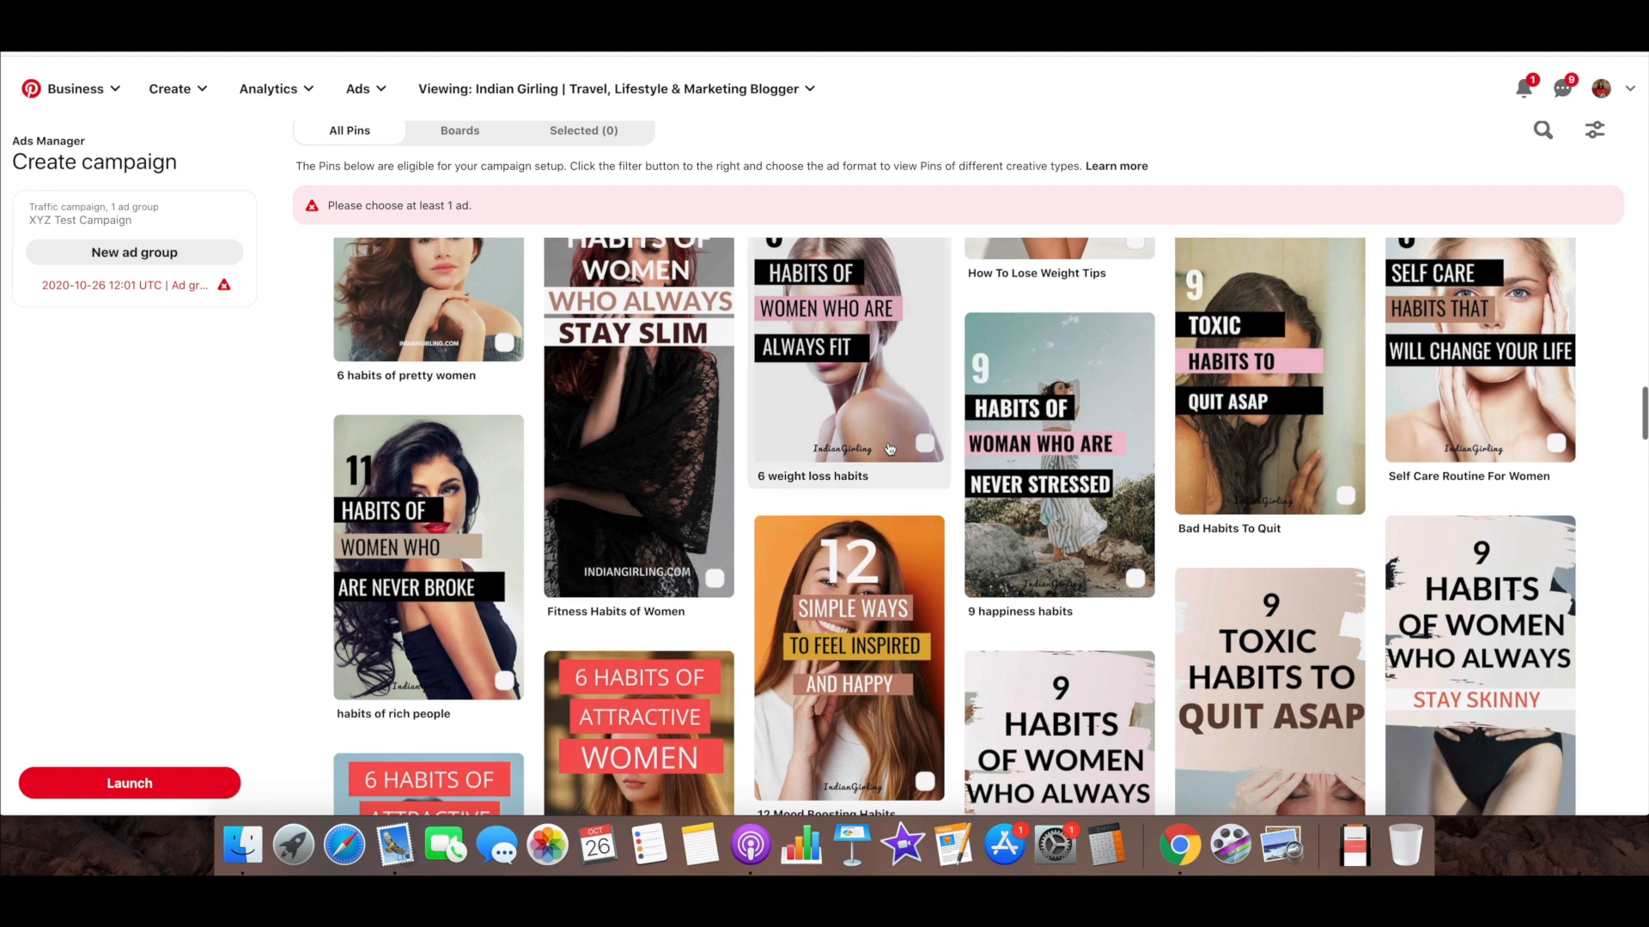
{"action": "left_click", "coordinate": [888, 447]}
{"action": "left_click", "coordinate": [650, 429]}
{"action": "scroll", "coordinate": [650, 429], "scroll_direction": "up", "scroll_amount": 3}
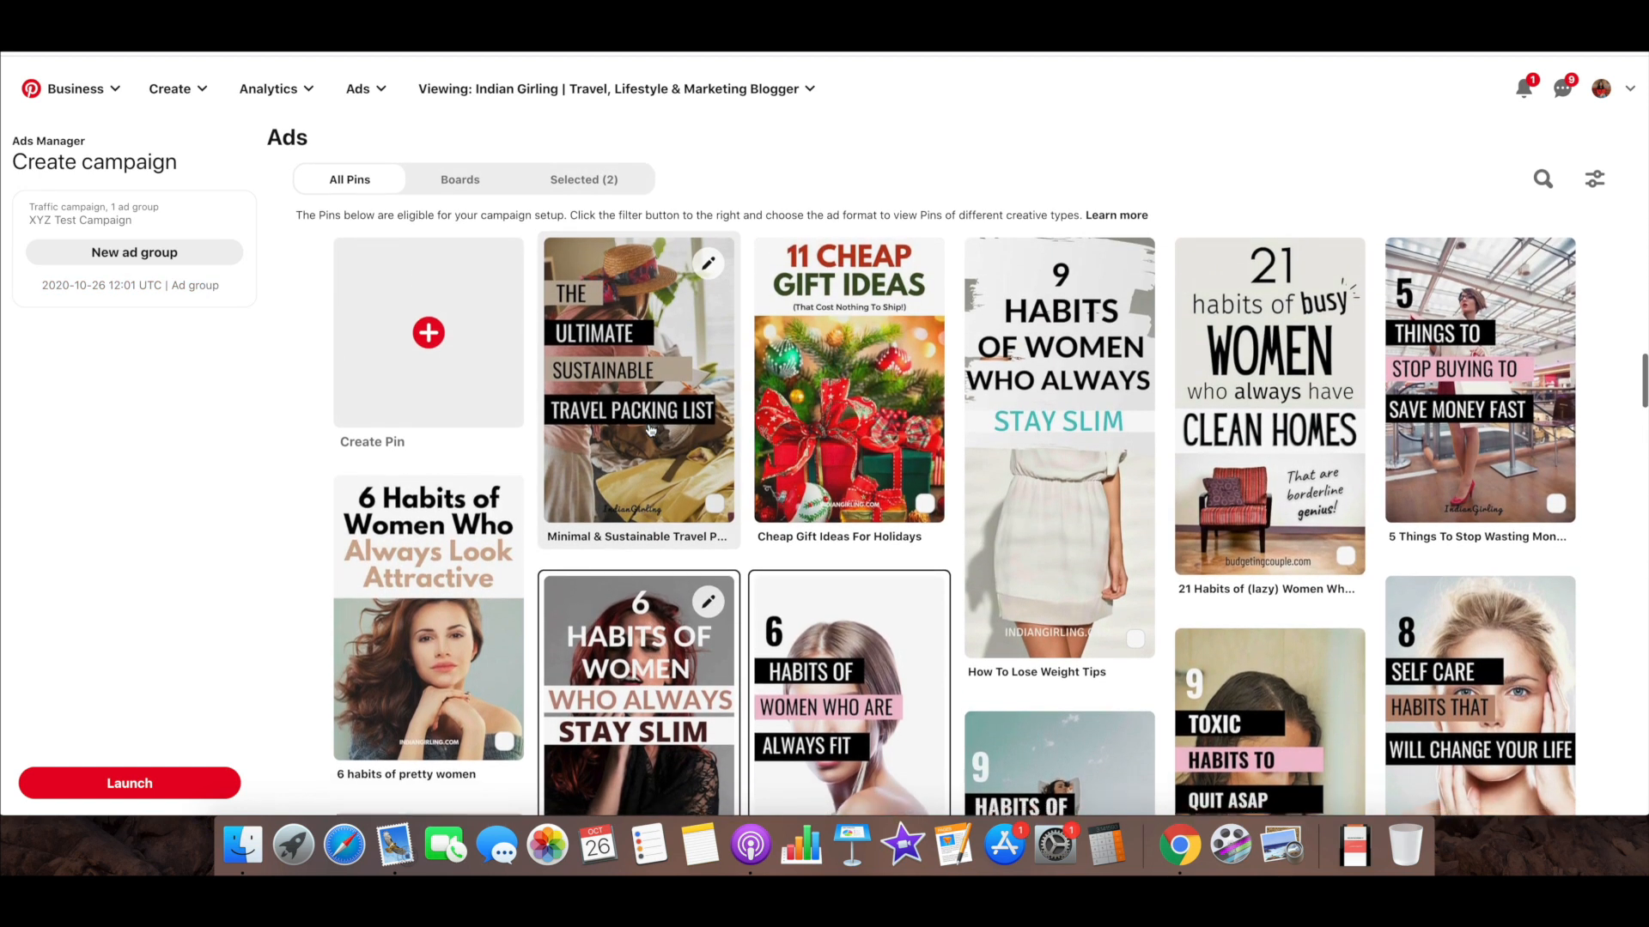
{"action": "scroll", "coordinate": [650, 429], "scroll_direction": "down", "scroll_amount": 4}
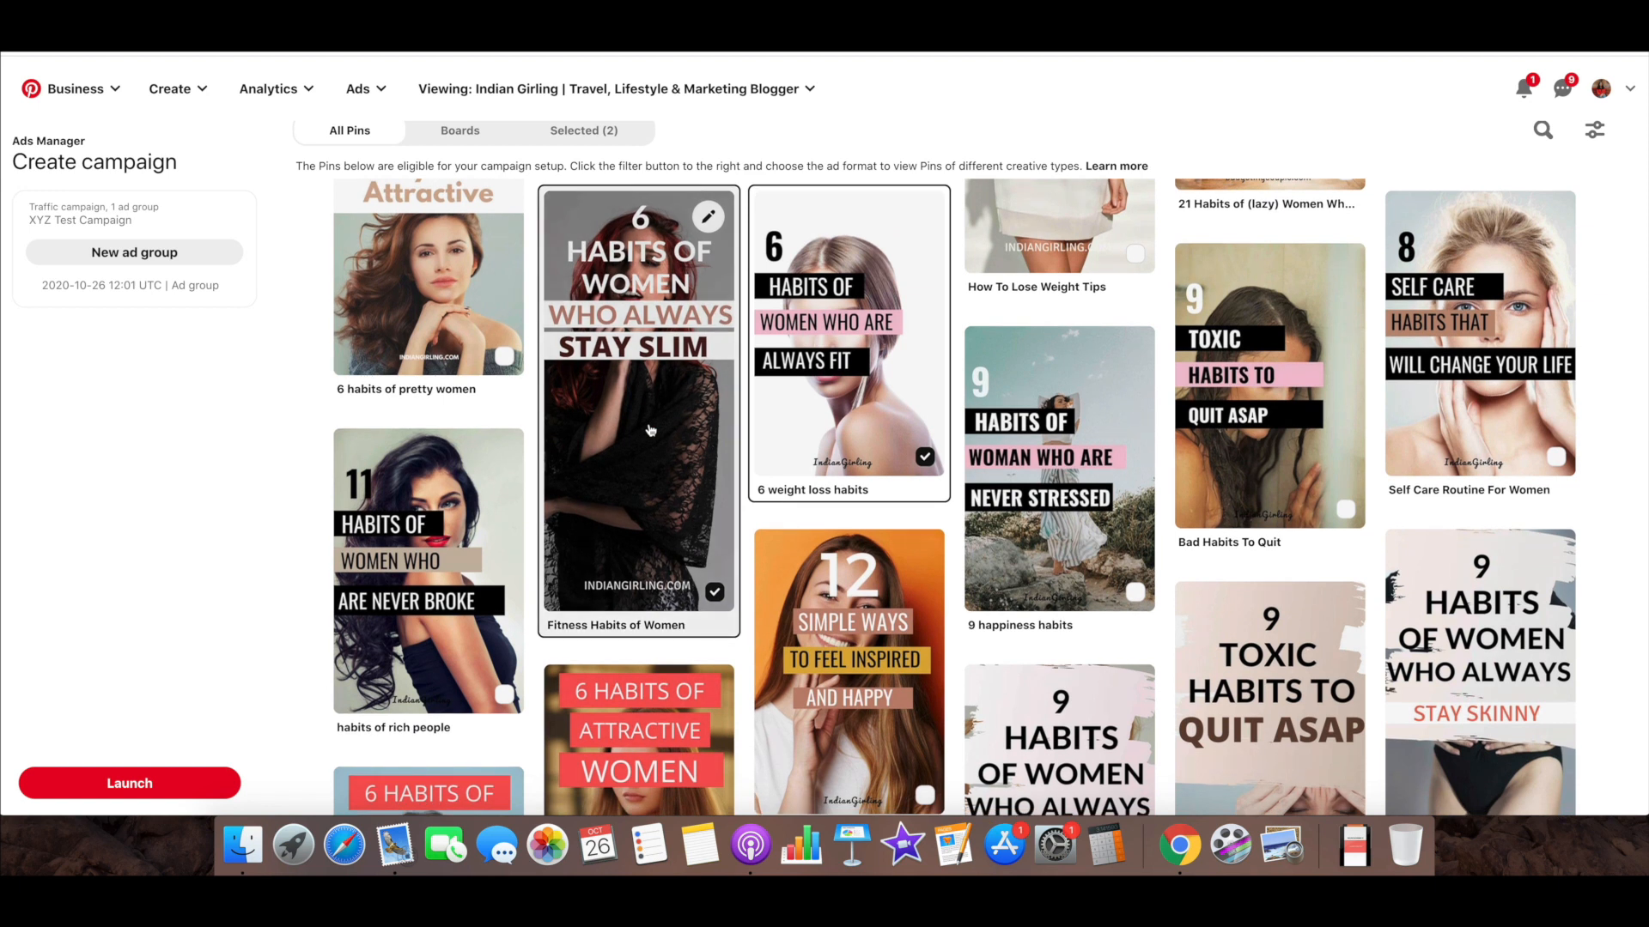
{"action": "scroll", "coordinate": [650, 429], "scroll_direction": "up", "scroll_amount": 2}
{"action": "left_click", "coordinate": [650, 429]}
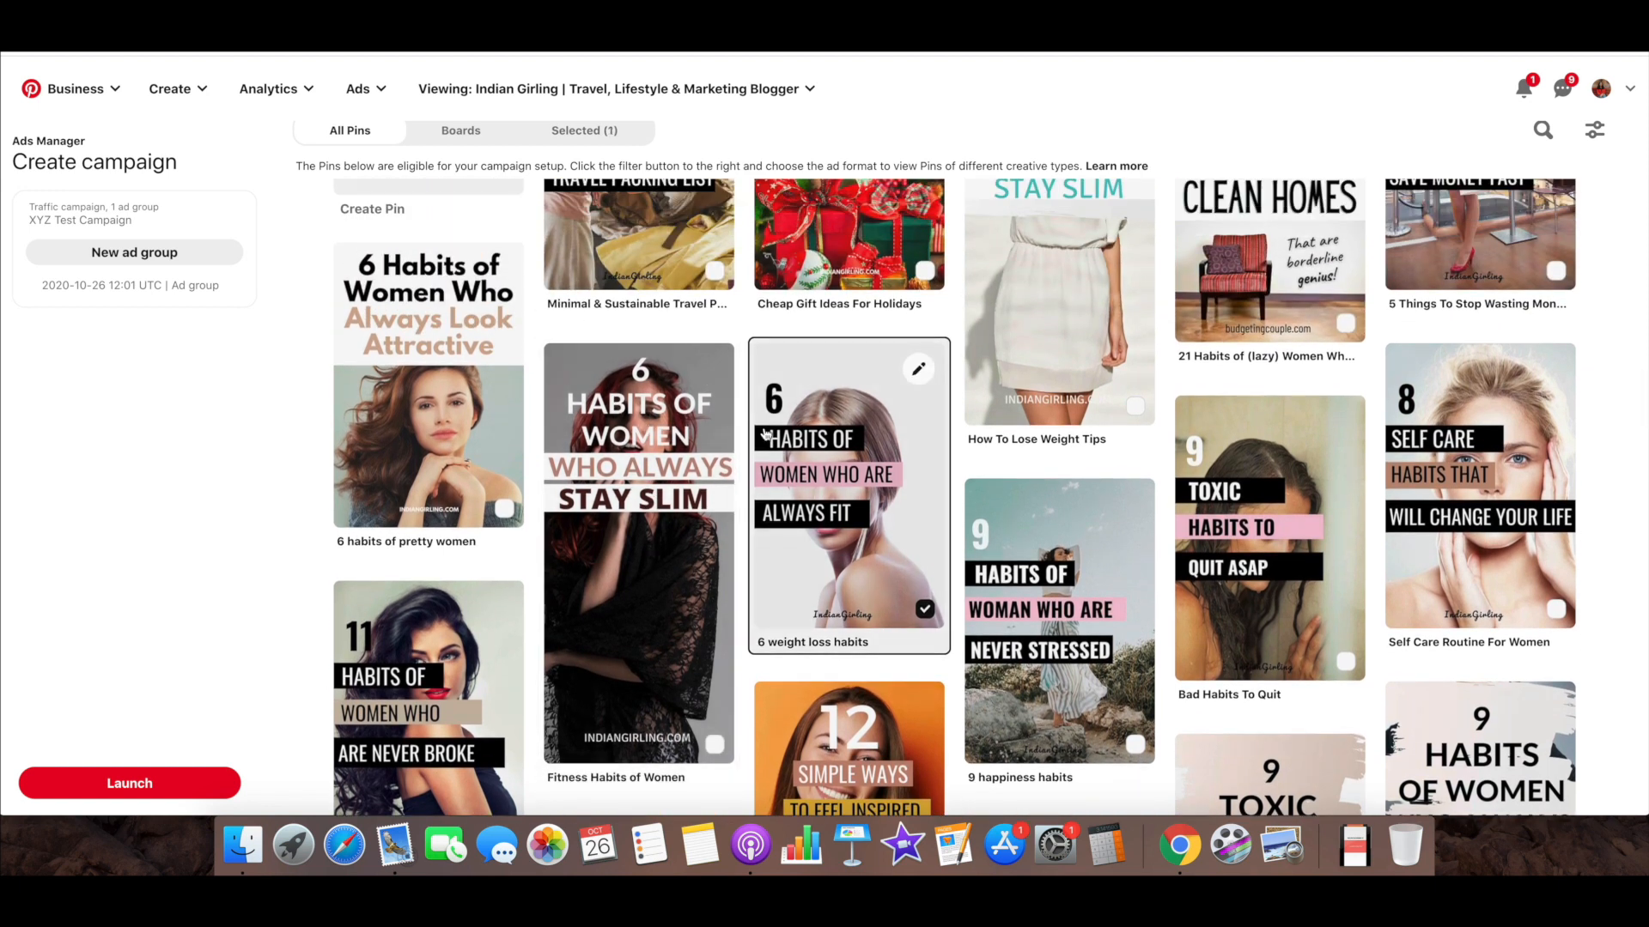
{"action": "left_click", "coordinate": [850, 481]}
{"action": "scroll", "coordinate": [599, 455], "scroll_direction": "up", "scroll_amount": 2}
{"action": "scroll", "coordinate": [599, 455], "scroll_direction": "up", "scroll_amount": 2}
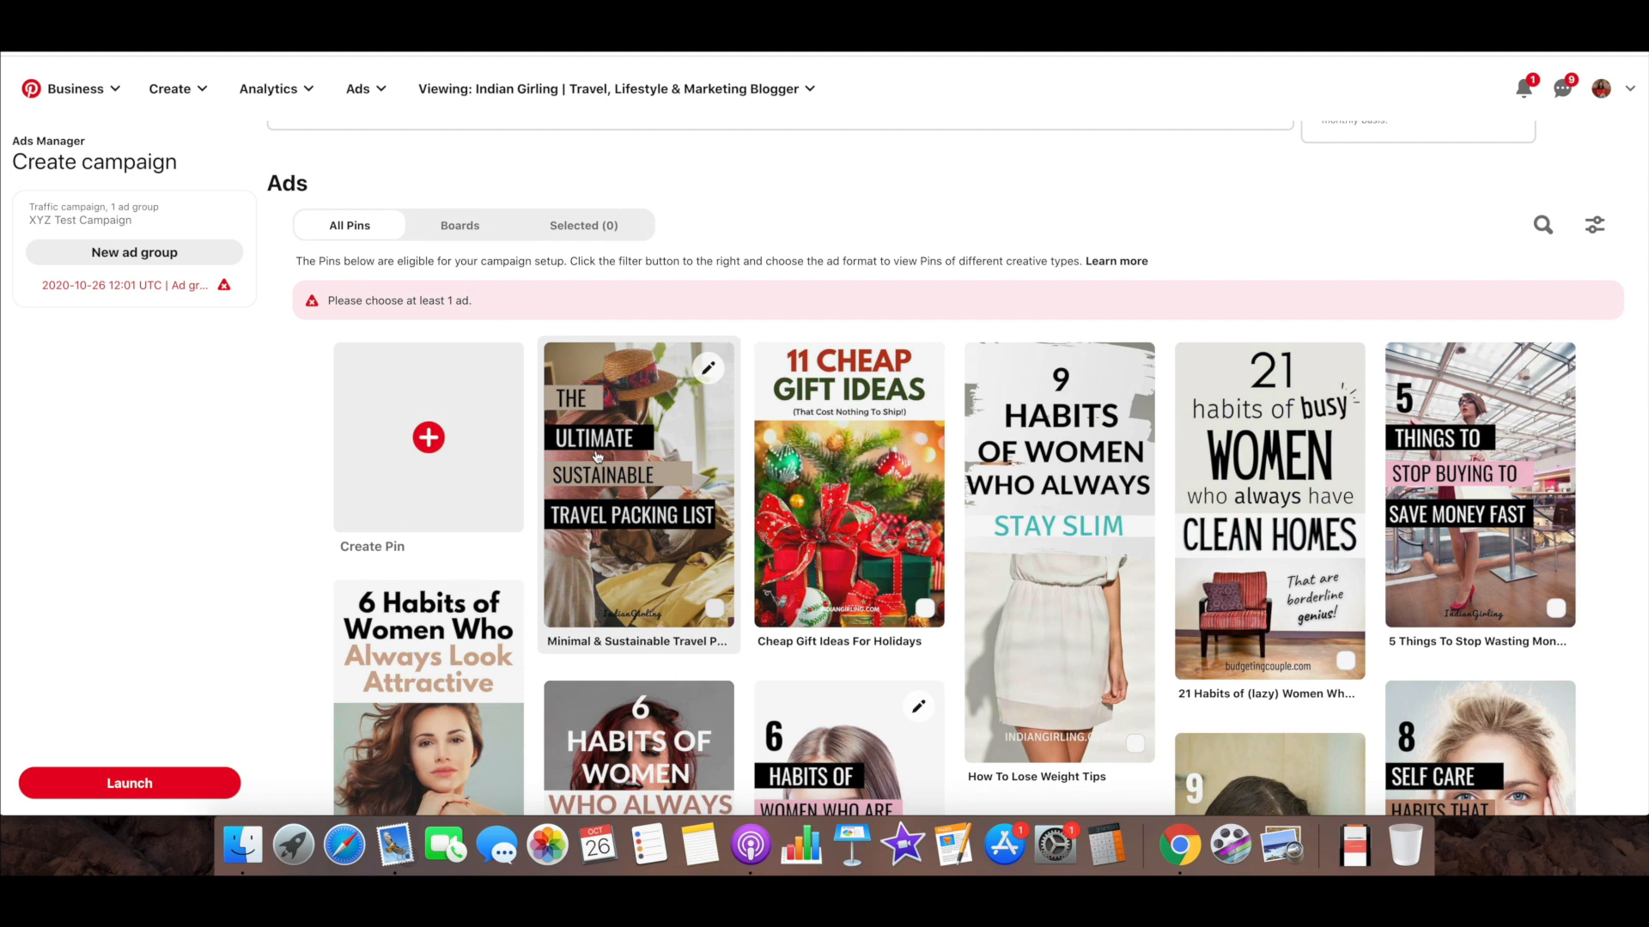
Try to launch the campaign with no Pins selected, and review the ad group's budget, schedule, bidding and eligible Pins
{"action": "left_click", "coordinate": [189, 783]}
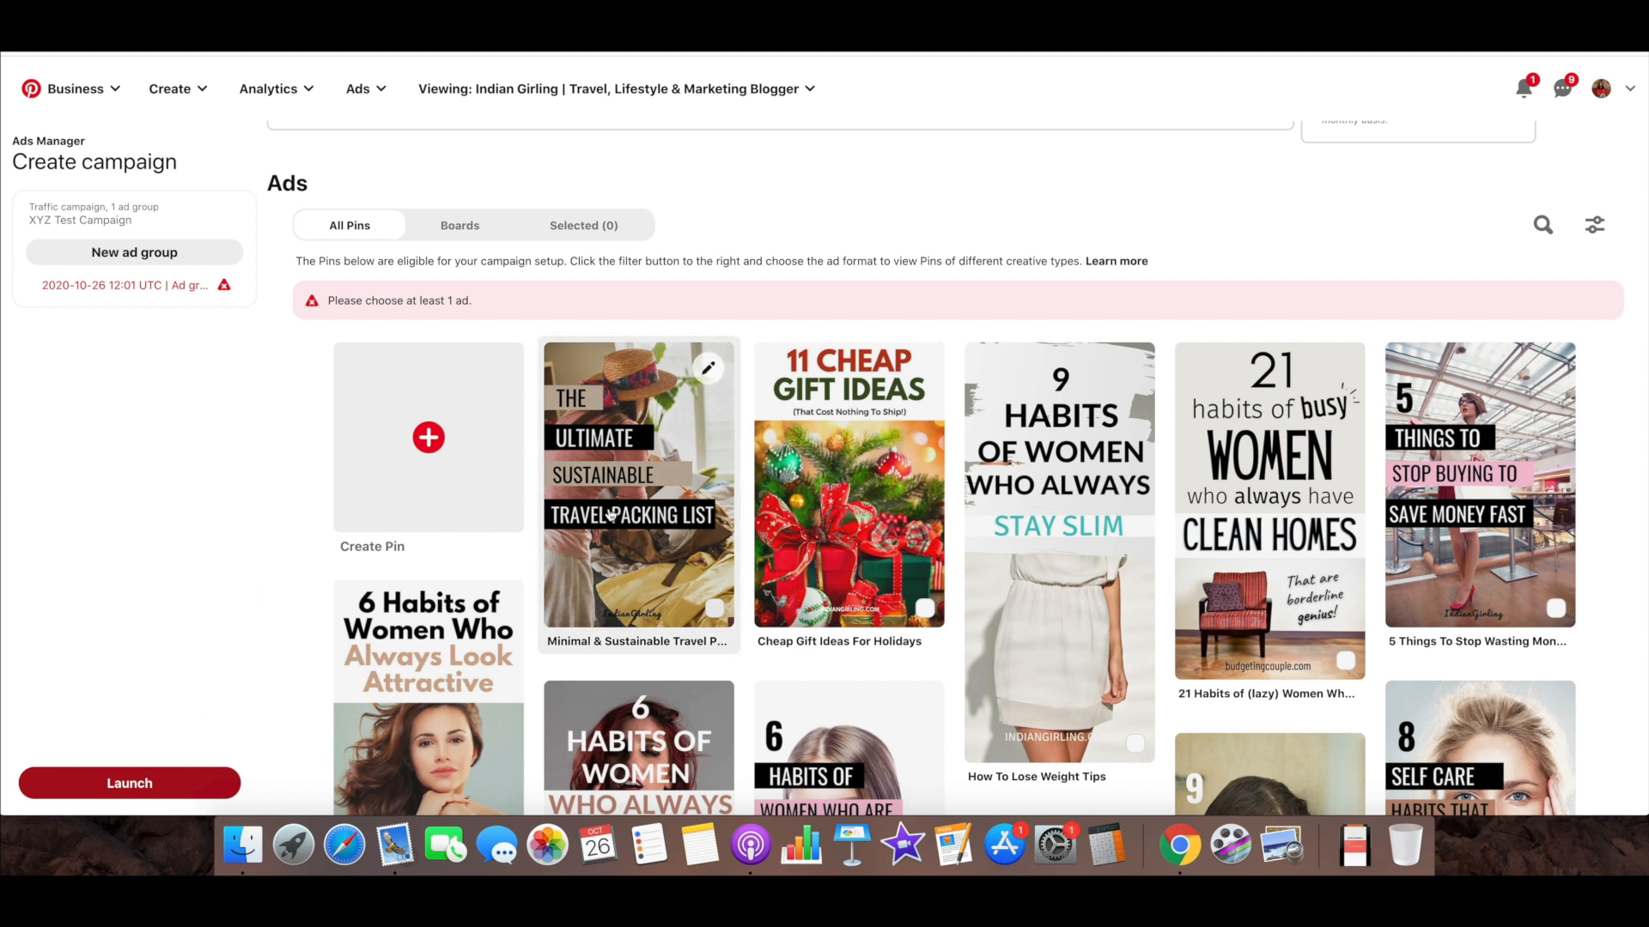
{"action": "scroll", "coordinate": [361, 645], "scroll_direction": "up", "scroll_amount": 1}
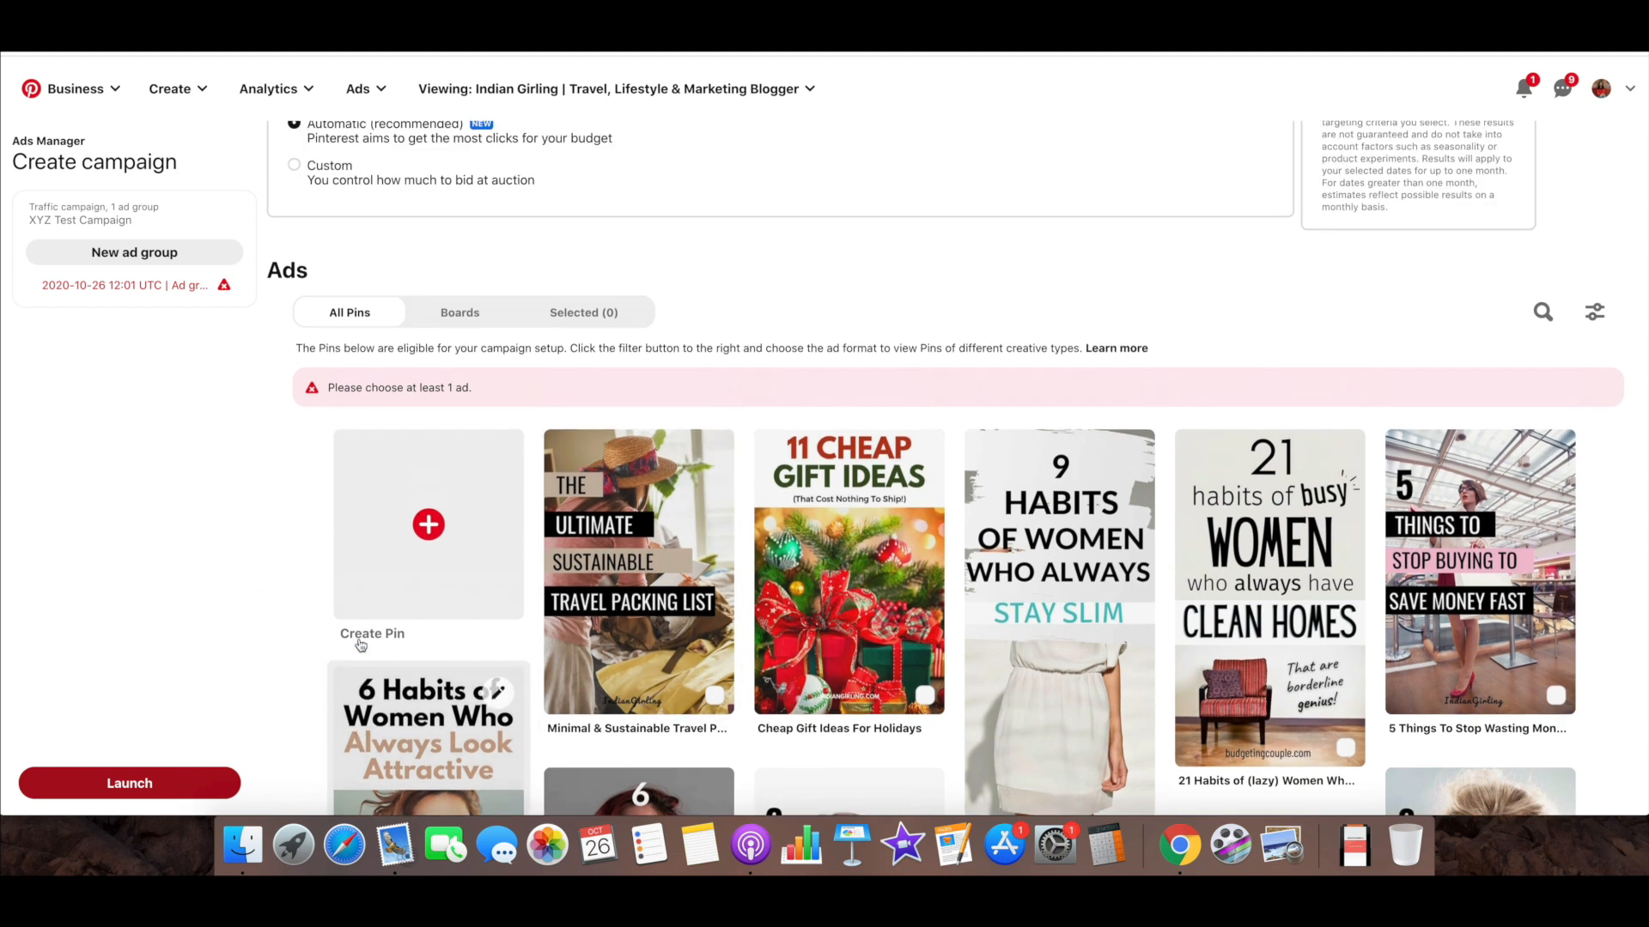
{"action": "scroll", "coordinate": [361, 646], "scroll_direction": "up", "scroll_amount": 5}
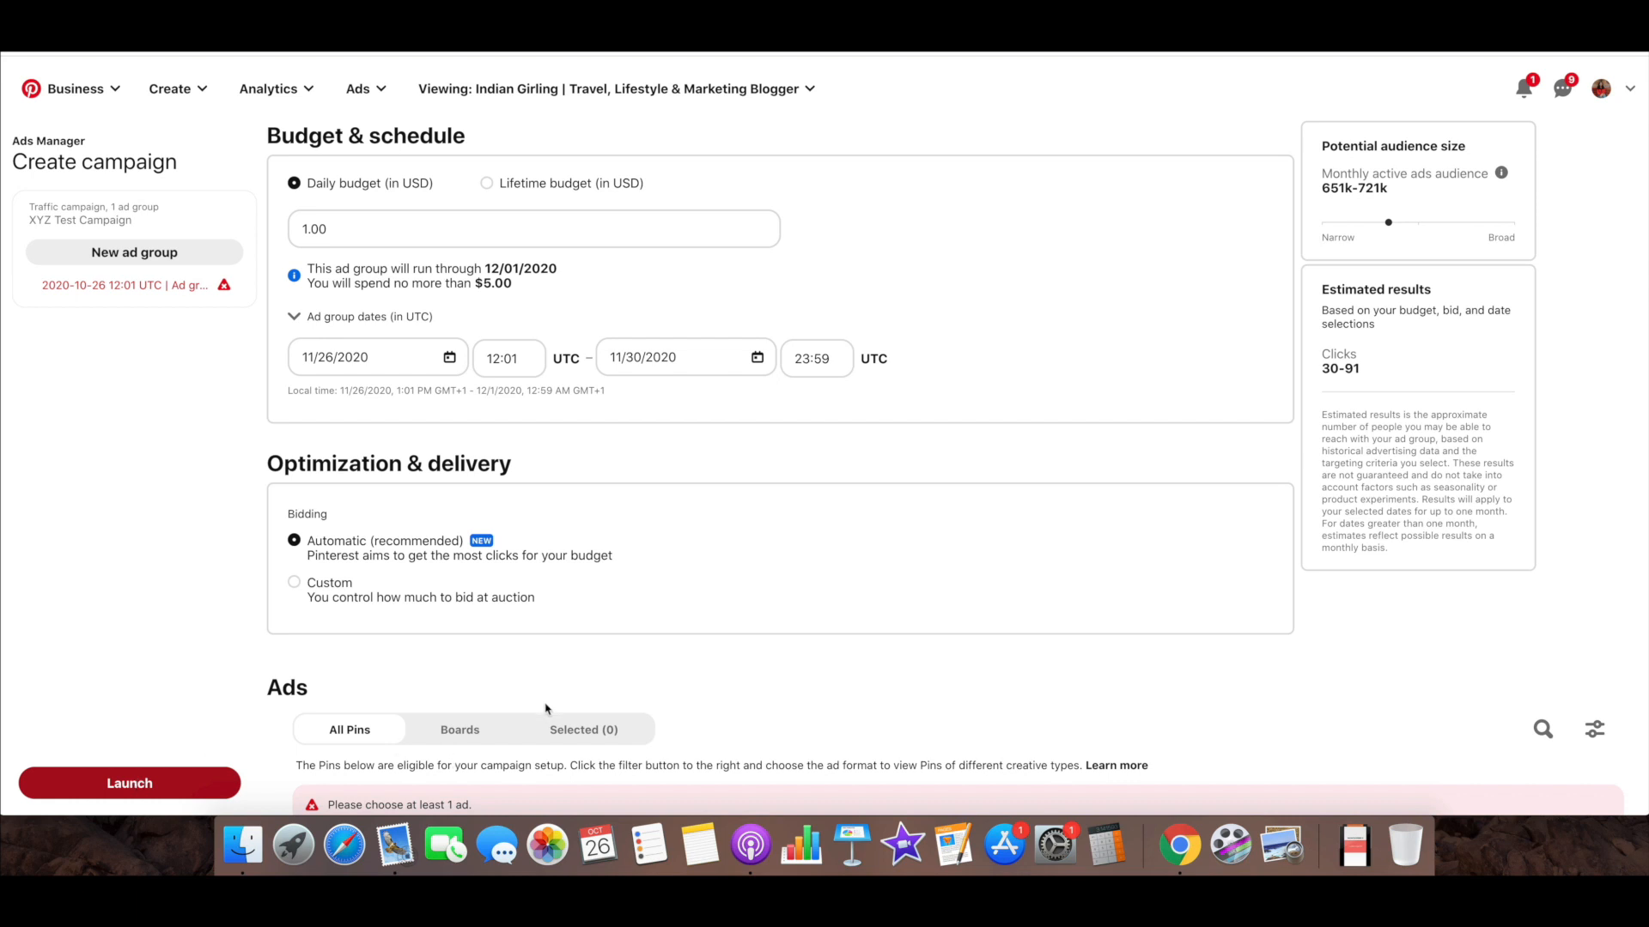
{"action": "scroll", "coordinate": [550, 708], "scroll_direction": "down", "scroll_amount": 5}
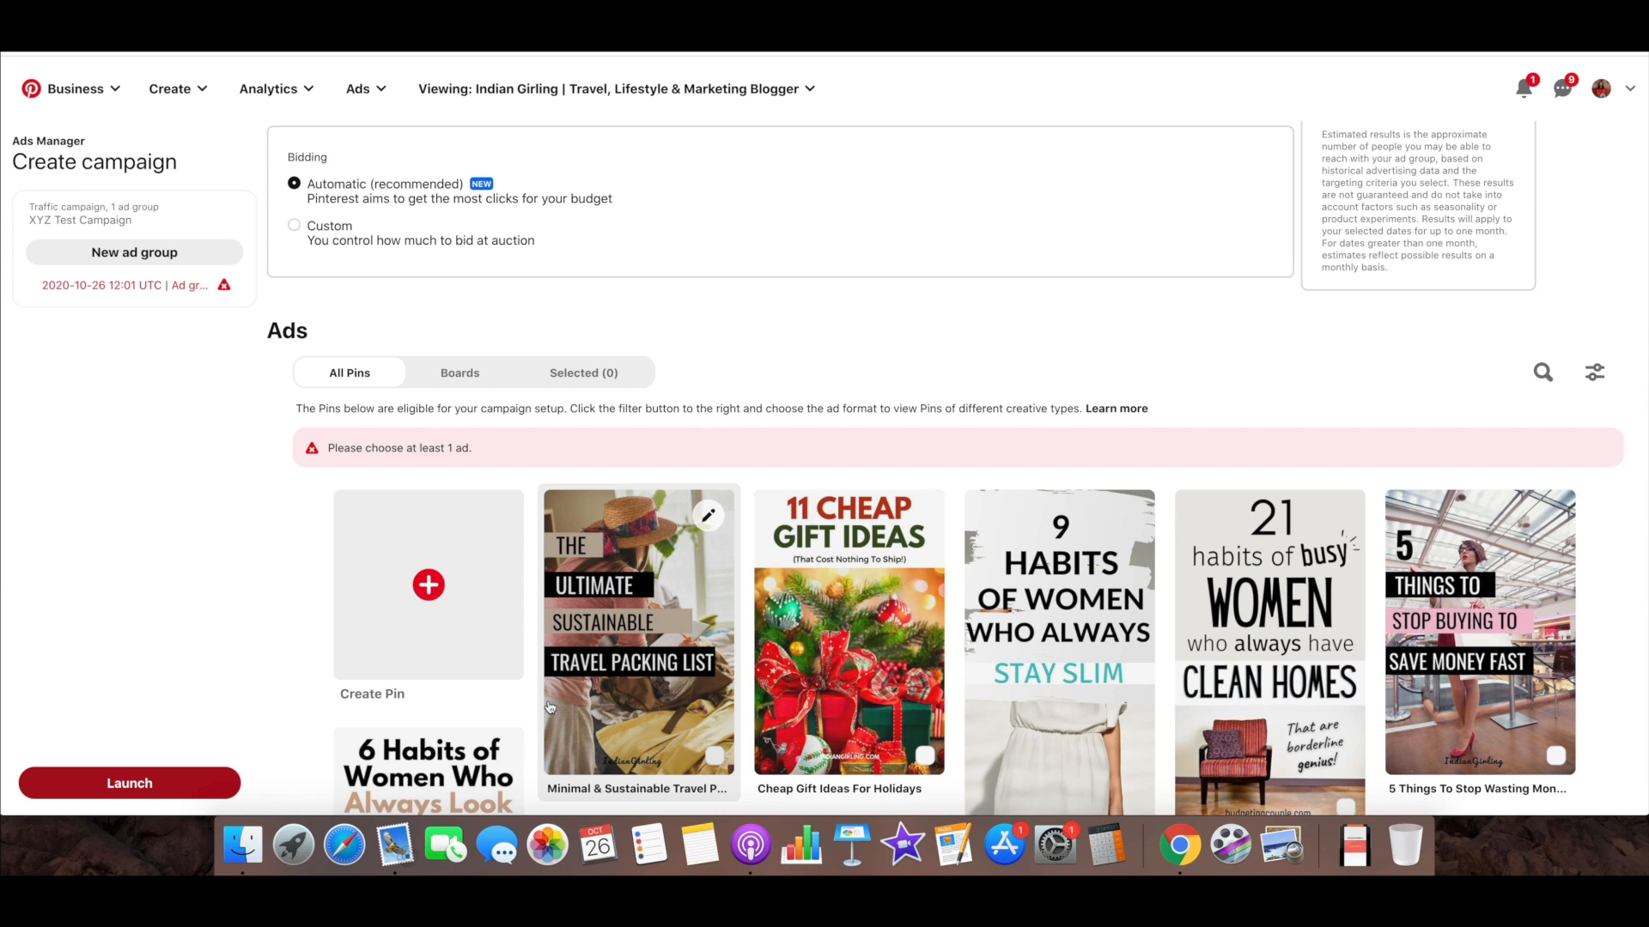
{"action": "scroll", "coordinate": [212, 633], "scroll_direction": "down", "scroll_amount": 8}
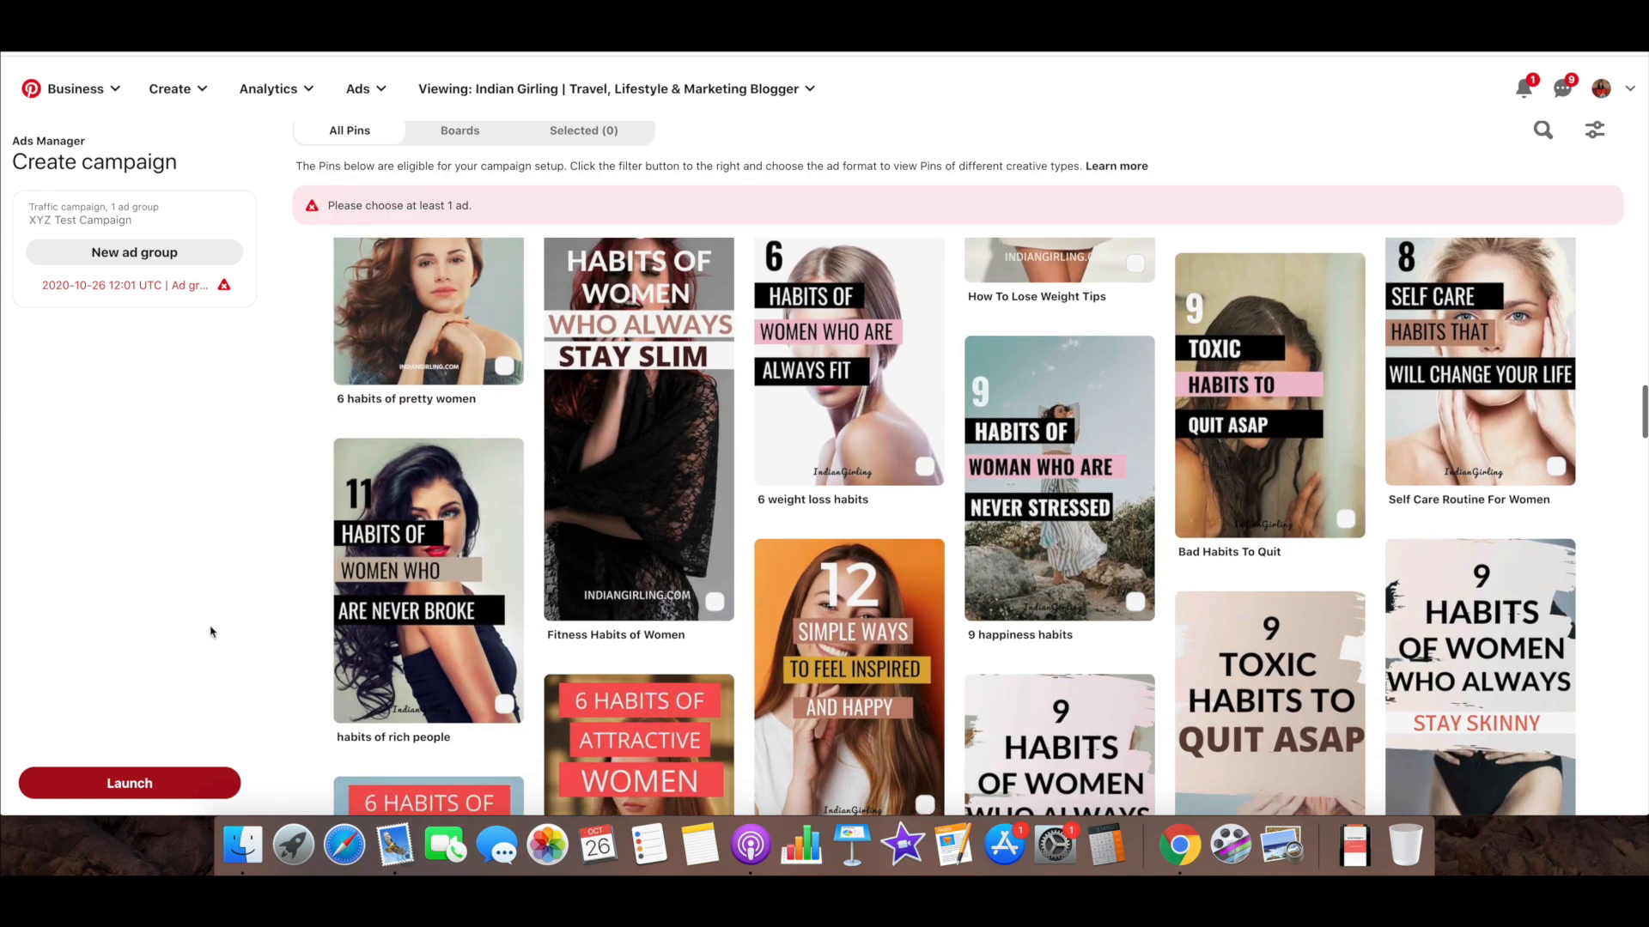